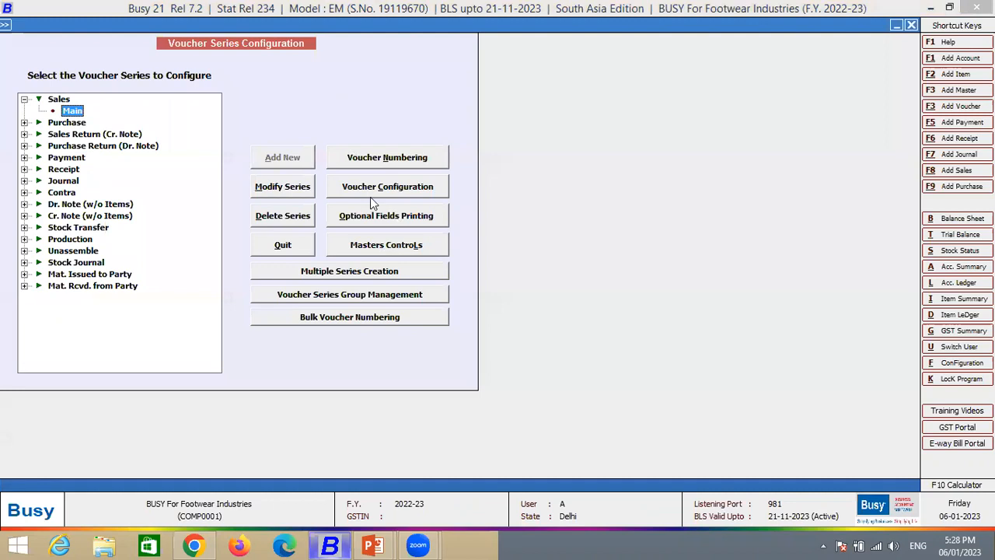
# - Examine the voucher configuration of the Main sales series and leave the voucher series configuration
pyautogui.click(373, 187)
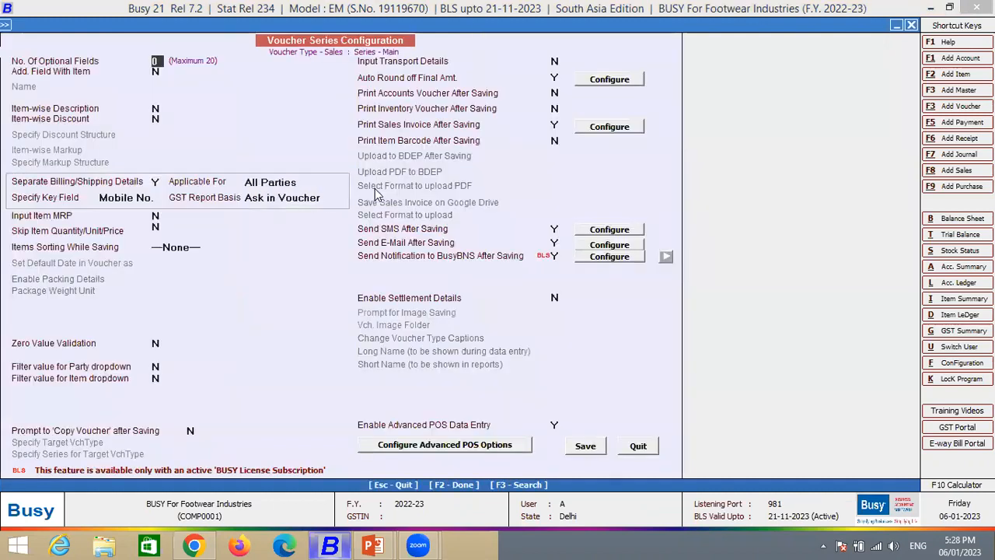
pyautogui.press('Escape')
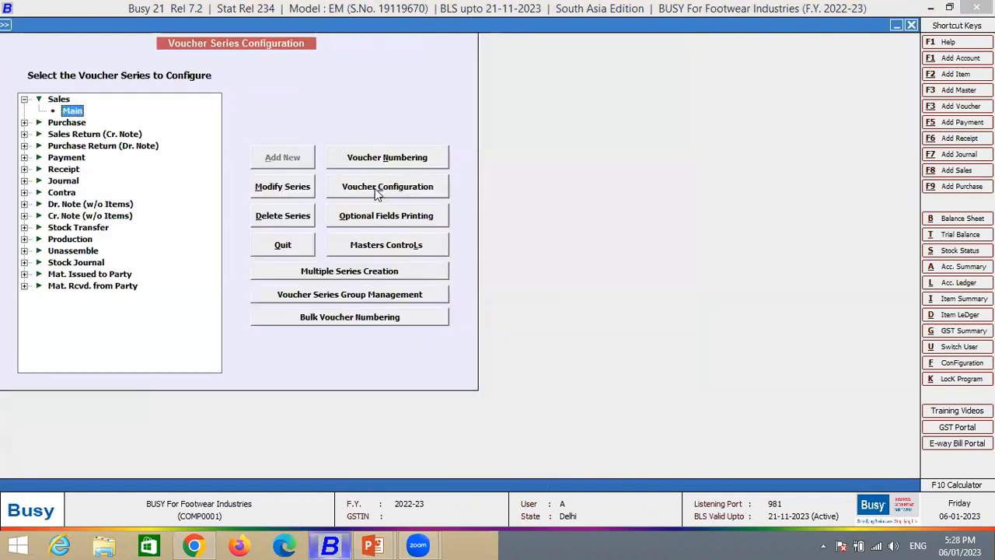
pyautogui.click(374, 188)
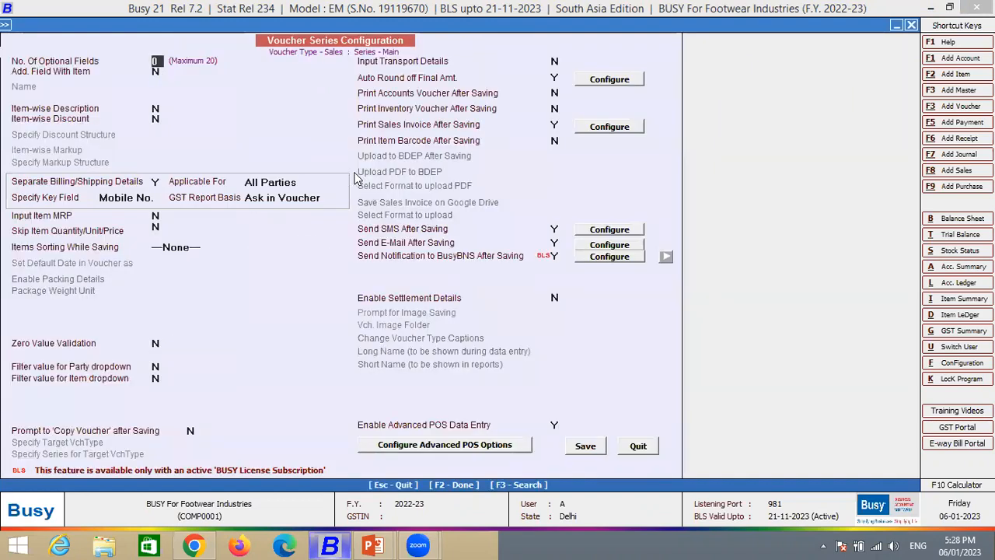
pyautogui.press('Escape')
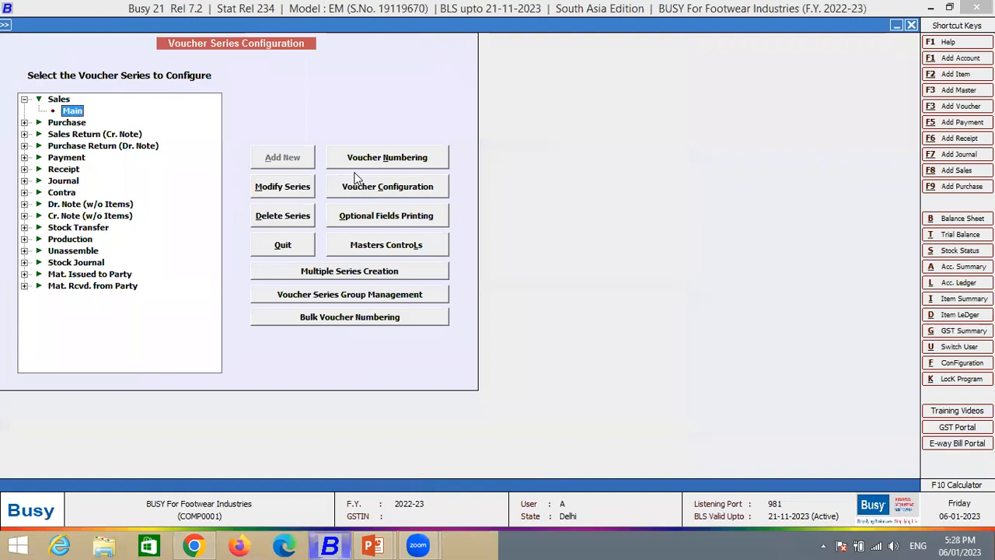
pyautogui.press('Escape')
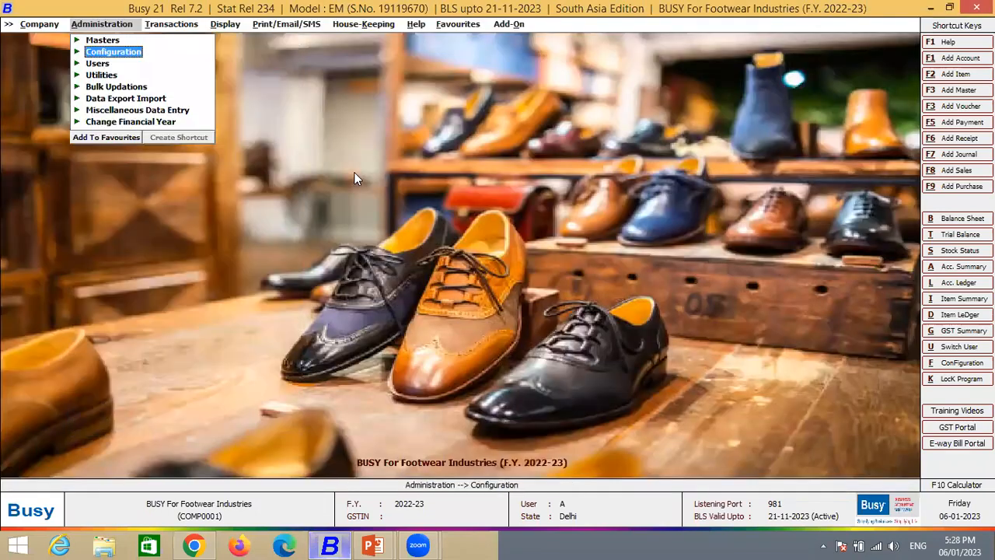
# - Open the Inventory section of the company's Features / Options configuration
pyautogui.press('Return')
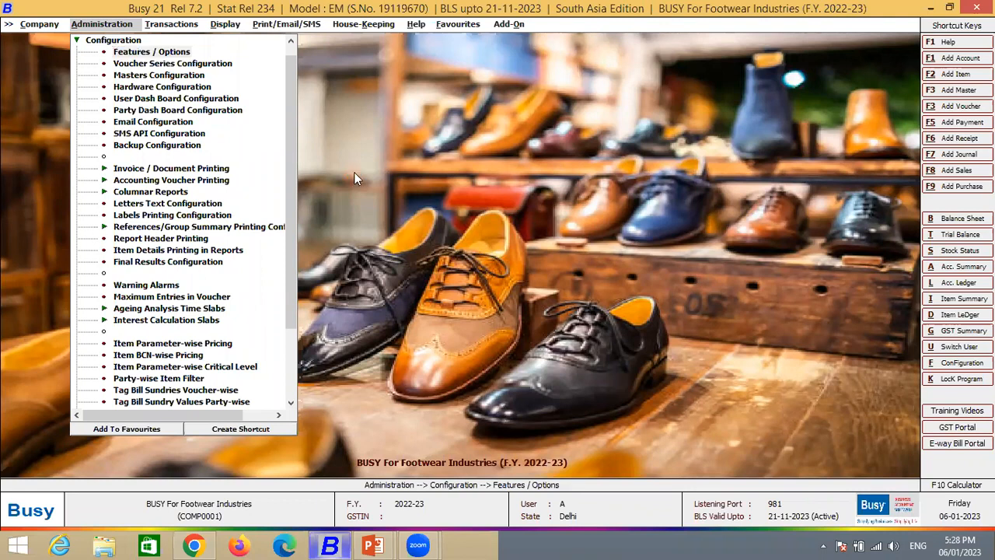
pyautogui.press('Return')
pyautogui.press('Down')
pyautogui.press('Down')
pyautogui.press('Down')
pyautogui.press('Down')
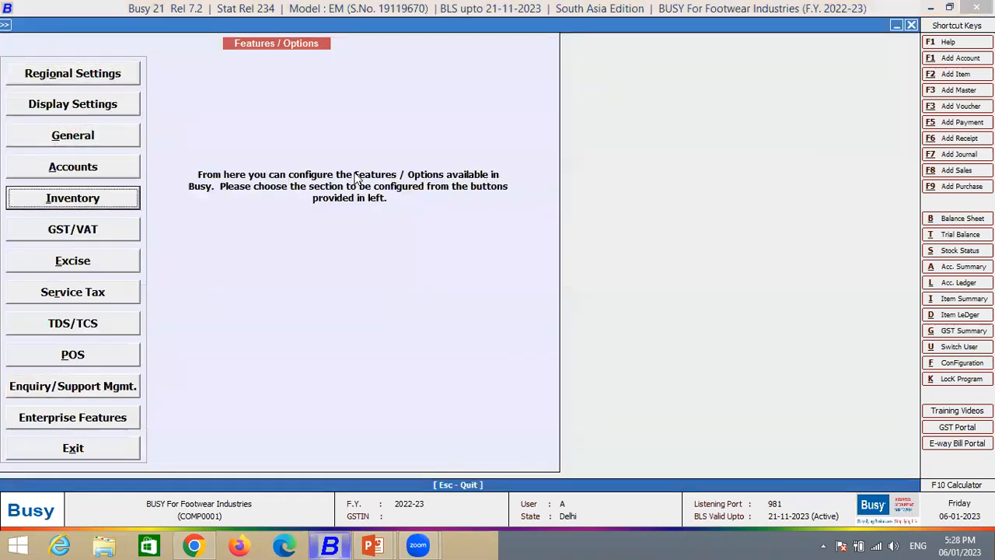
pyautogui.press('Return')
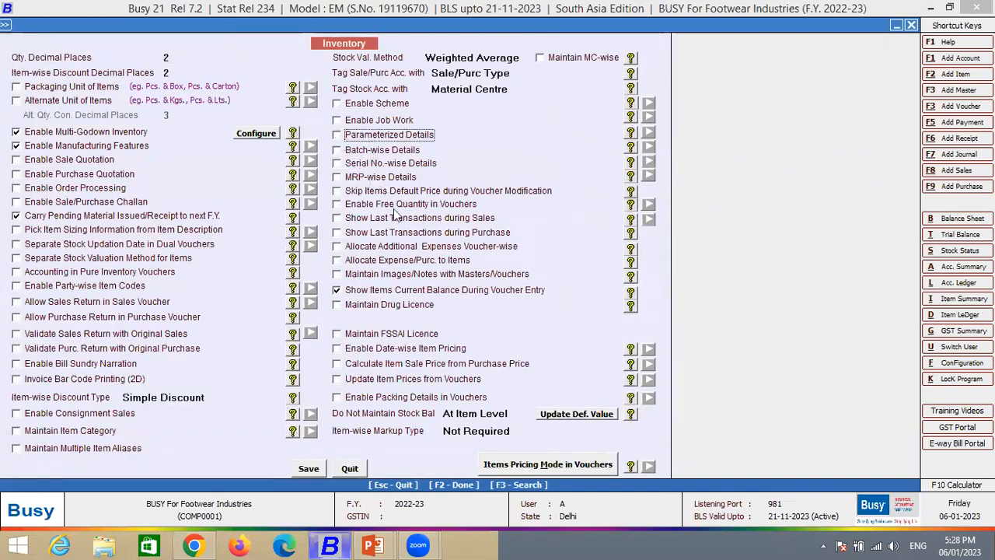
# - Search the inventory options for "PARAMETER" and enable Parameterized Details
pyautogui.press('F3')
pyautogui.write('PARAMETER')
pyautogui.press('Return')
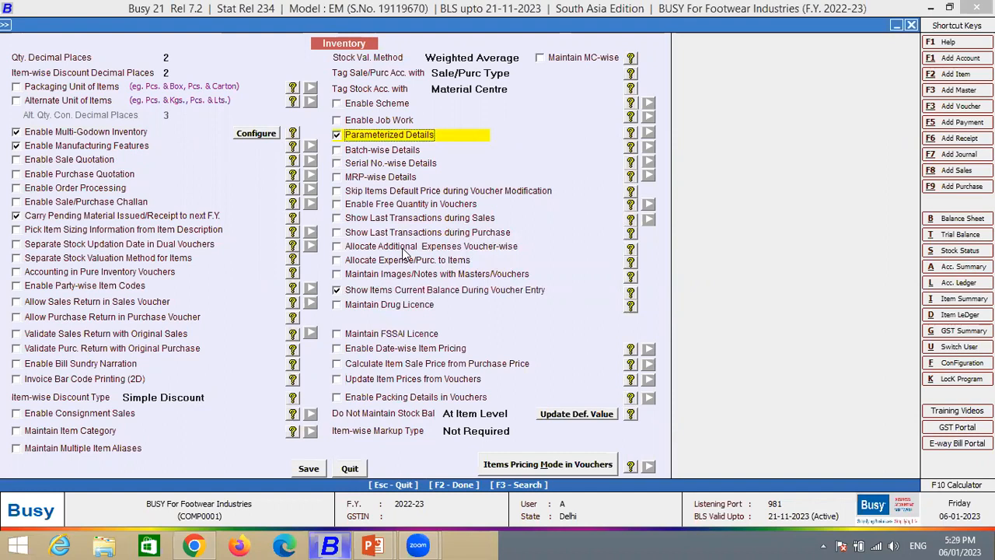
pyautogui.press('Escape')
# - In the parameterized stock detail options, set the number of parameters to 3 and open the parameter configuration
pyautogui.click(590, 138)
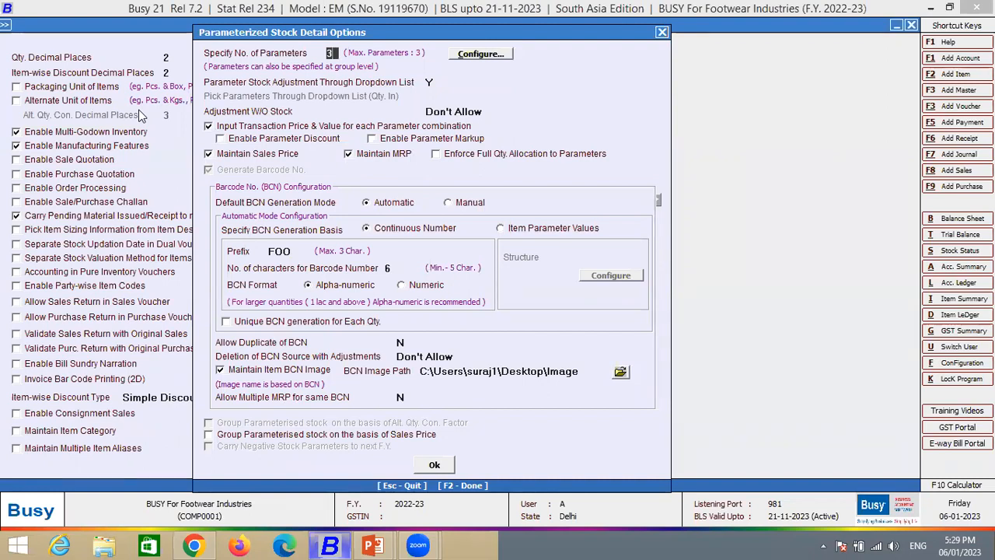
pyautogui.write('2')
pyautogui.write('3')
pyautogui.press('Return')
pyautogui.press('Return')
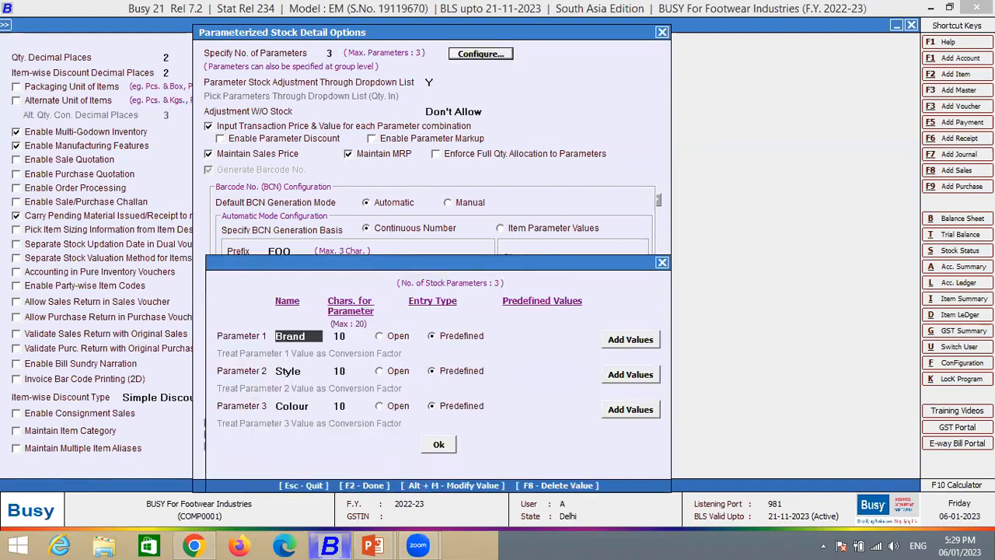
# - Switch the Brand parameter's entry type to Open and back to Predefined
pyautogui.moveTo(320, 337); pyautogui.dragTo(2, 388)
pyautogui.press('Return')
pyautogui.press('Return')
pyautogui.press('Left')
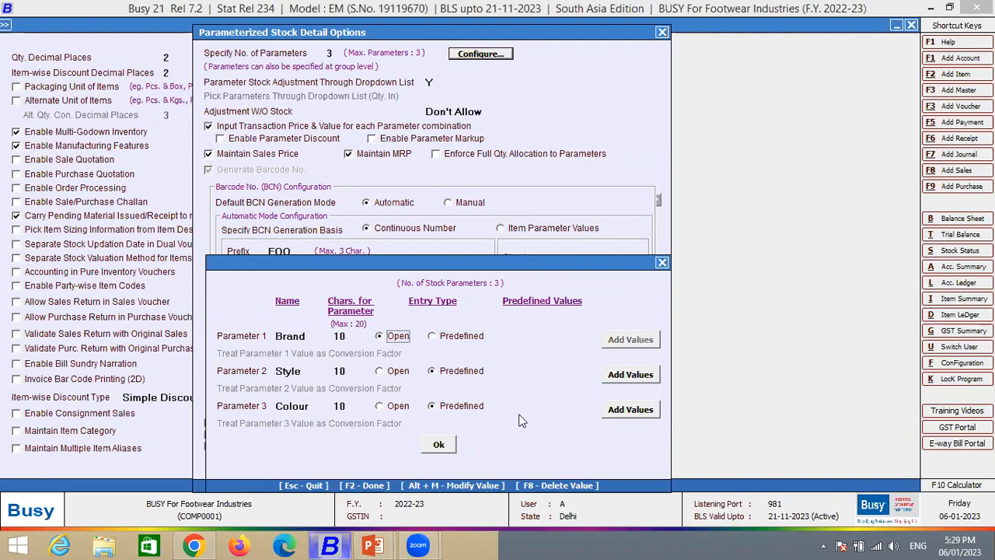
pyautogui.click(306, 371)
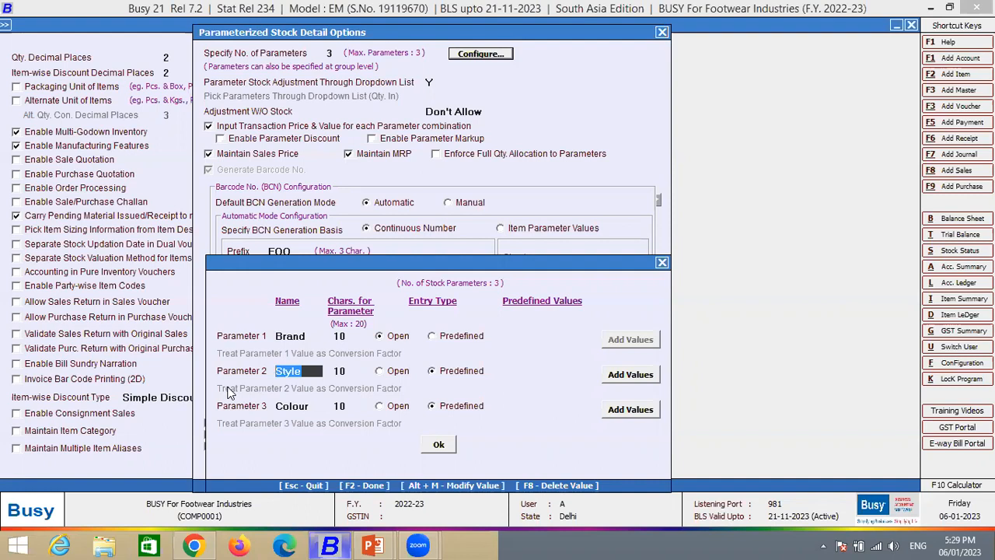
pyautogui.click(347, 335)
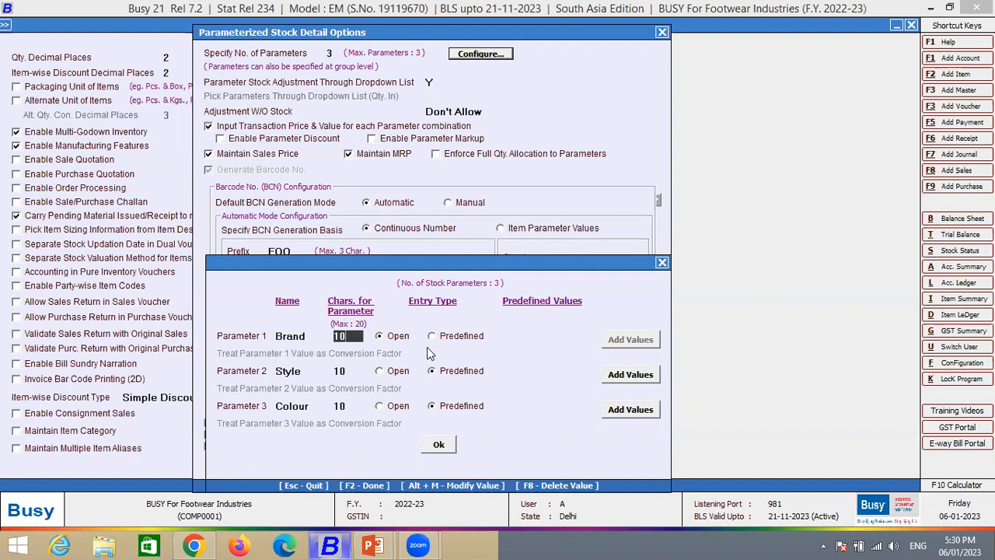
pyautogui.click(432, 337)
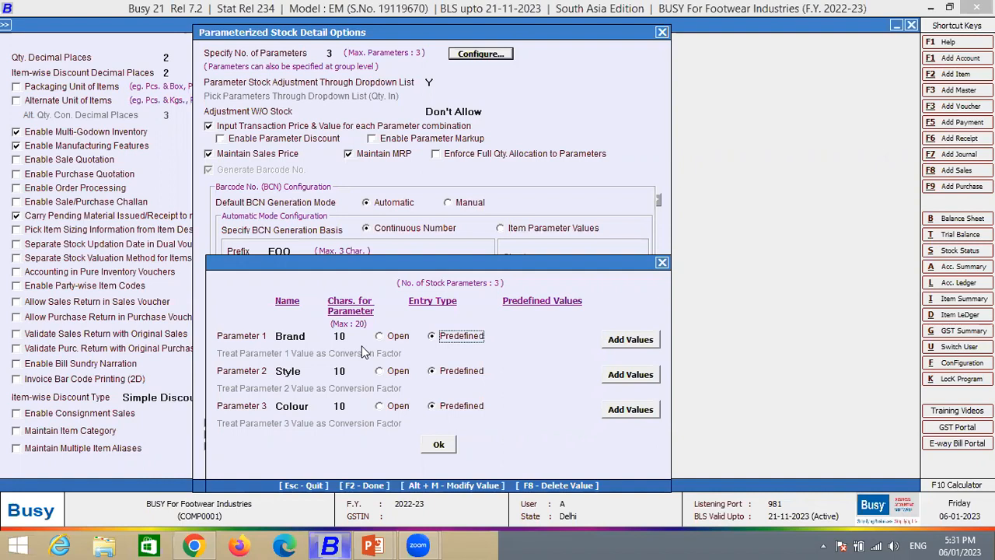
# - Enter Reebok as a predefined value of the Brand parameter and close the value details
pyautogui.click(630, 339)
pyautogui.moveTo(590, 338); pyautogui.dragTo(593, 192)
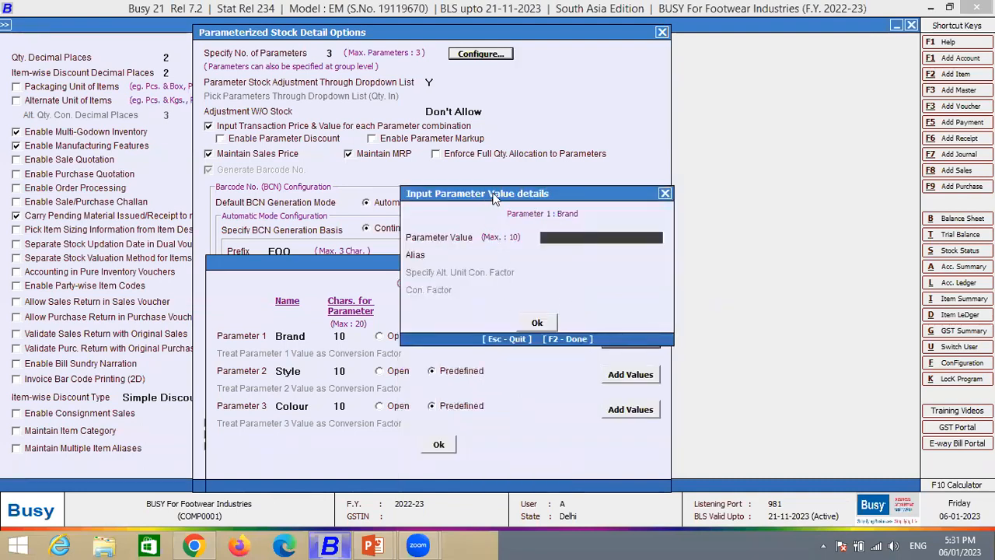
pyautogui.moveTo(494, 199); pyautogui.dragTo(473, 179)
pyautogui.write('Reebok')
pyautogui.press('Return')
pyautogui.press('Up')
pyautogui.press('Return')
pyautogui.press('Return')
pyautogui.press('Return')
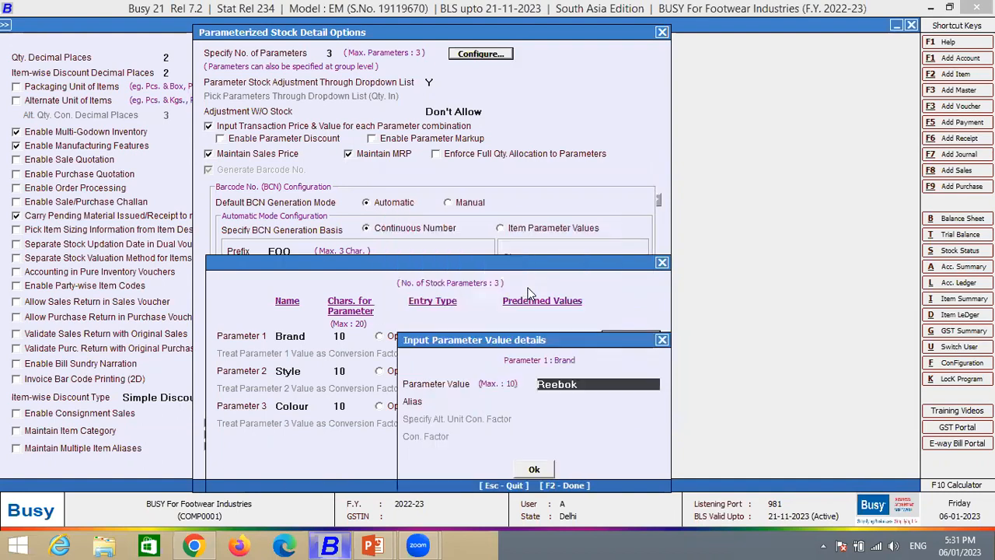
pyautogui.press('Escape')
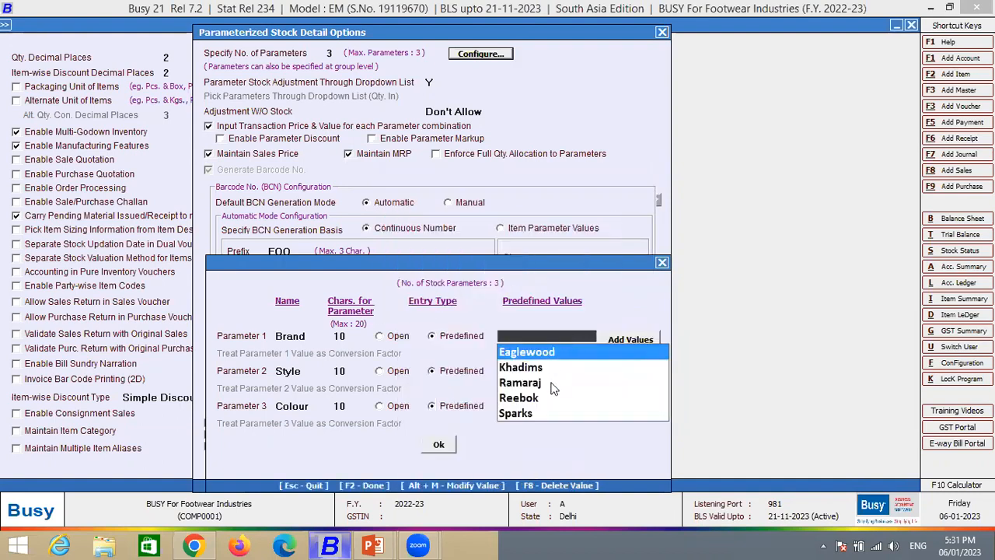
# - Select Sparks from the predefined Brand values and add Adidas to the list
pyautogui.press('Down')
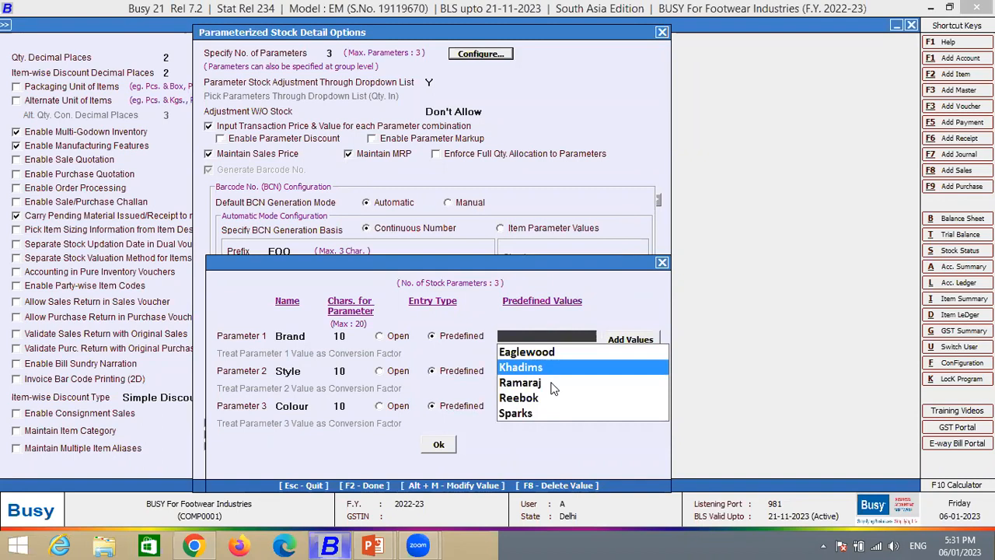
pyautogui.press('Up')
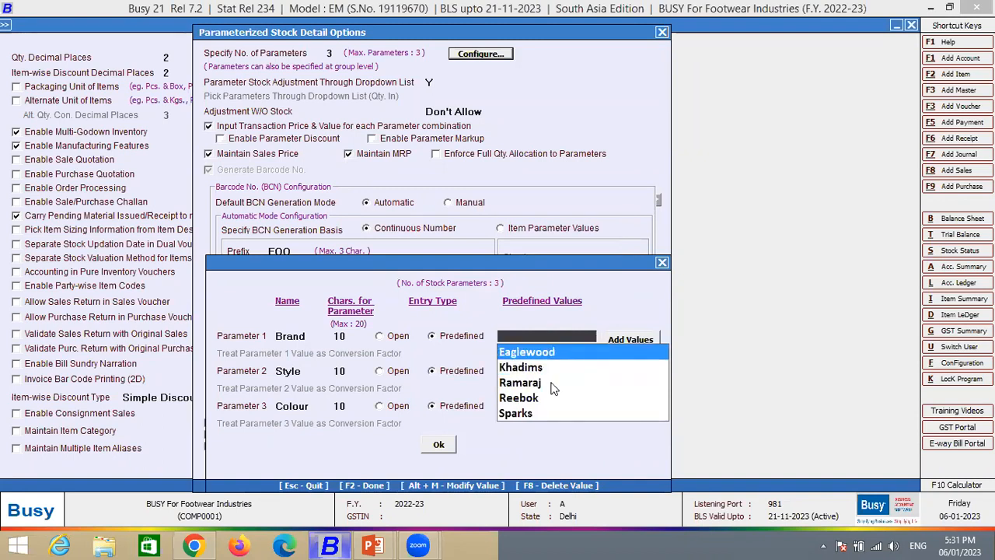
pyautogui.press('Down')
pyautogui.press('Down')
pyautogui.press('Down')
pyautogui.press('Down')
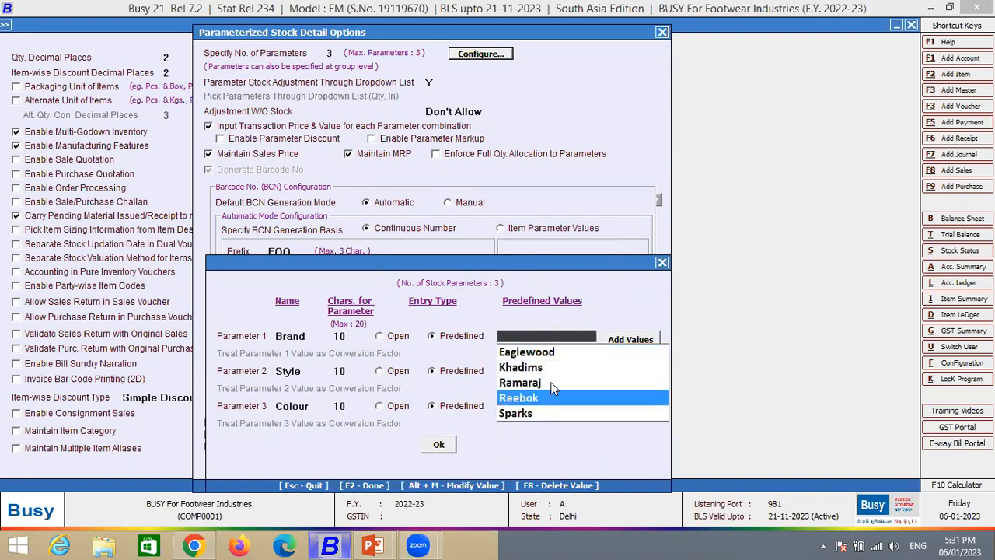
pyautogui.click(612, 338)
pyautogui.write('A')
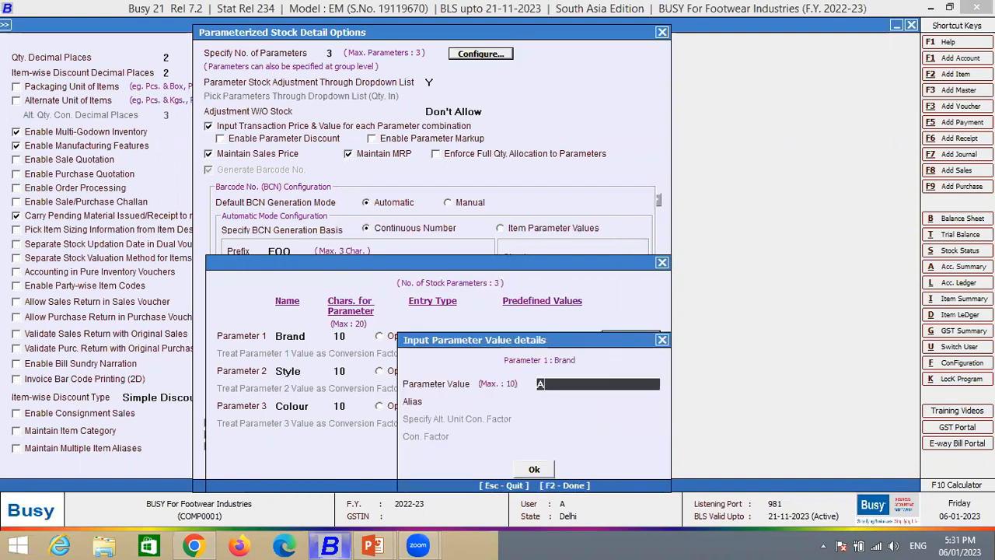
pyautogui.write('didas')
pyautogui.press('Return')
pyautogui.press('Return')
pyautogui.press('Return')
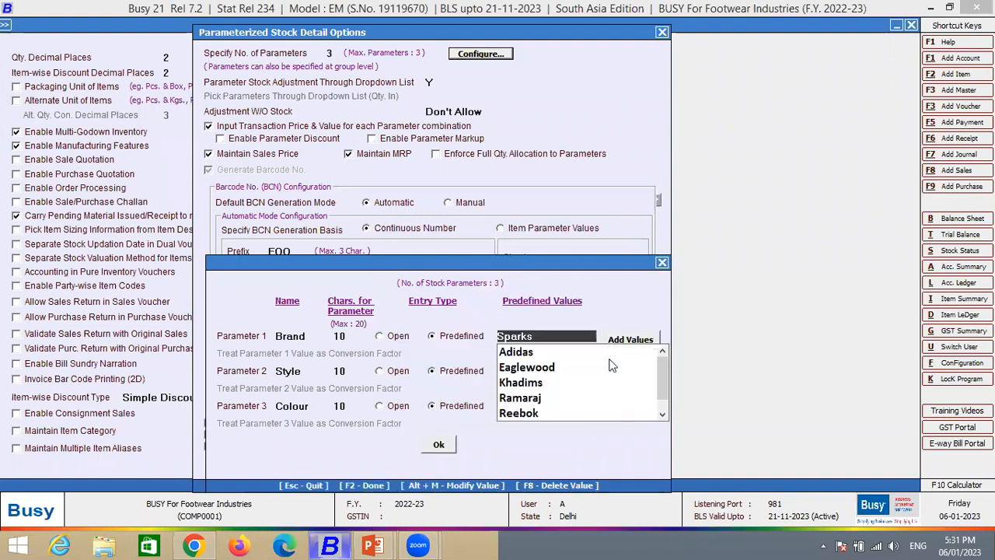
# - Switch the Style parameter's entry type to Open and back to Predefined, and select Sports from its predefined values
pyautogui.click(398, 372)
pyautogui.click(458, 372)
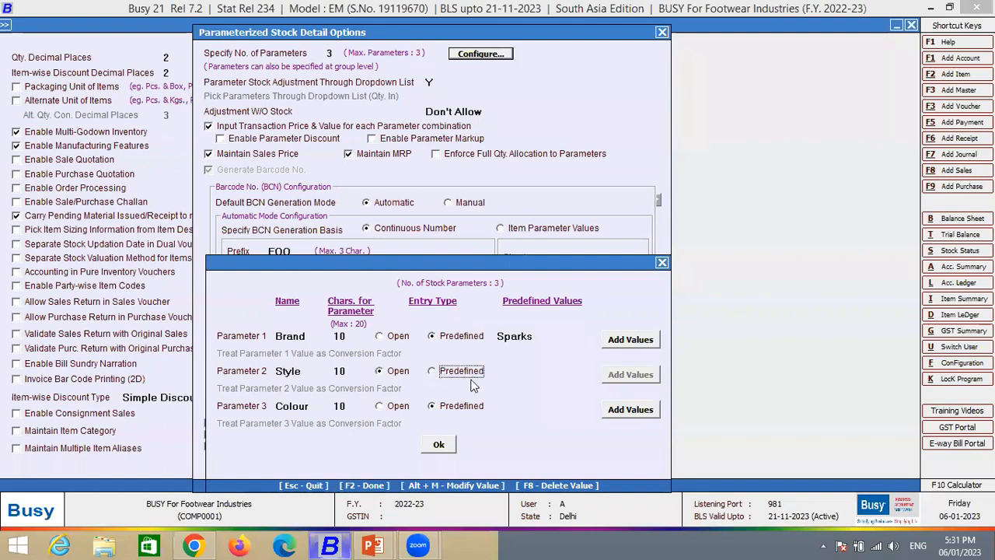
pyautogui.click(638, 378)
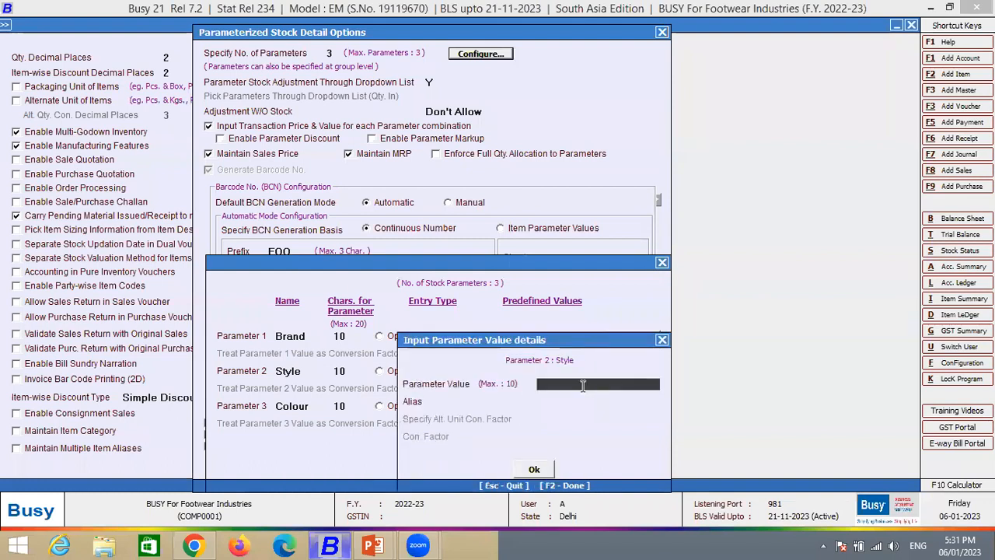
pyautogui.press('Escape')
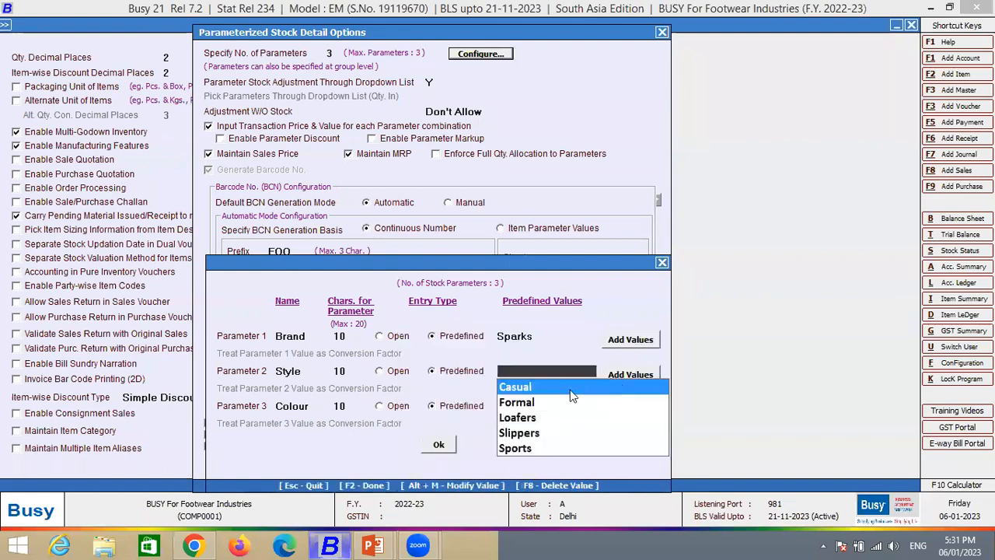
pyautogui.press('Down')
pyautogui.press('Down')
pyautogui.press('Down')
pyautogui.press('Down')
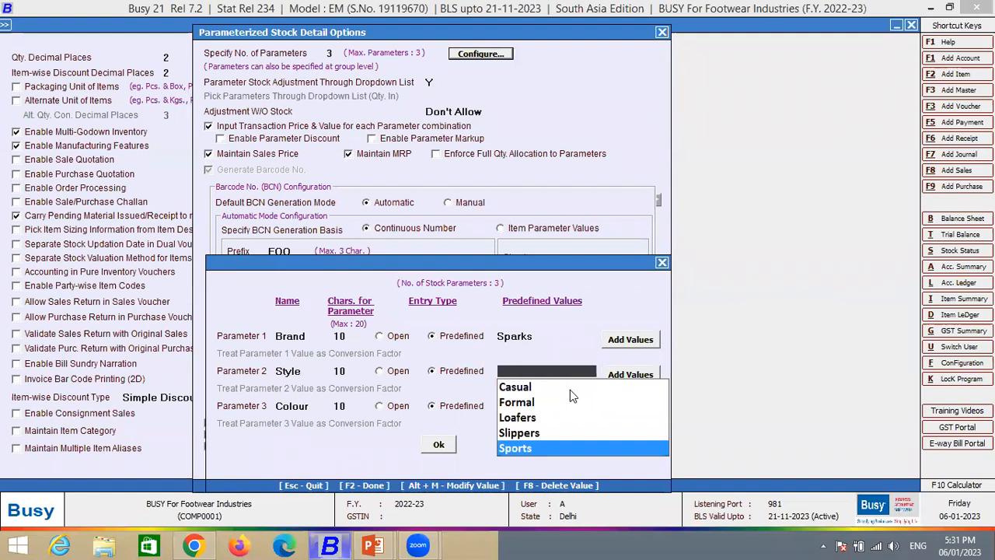
# - Add Sneakers as a predefined value of the Style parameter
pyautogui.click(637, 374)
pyautogui.write('Sneakers')
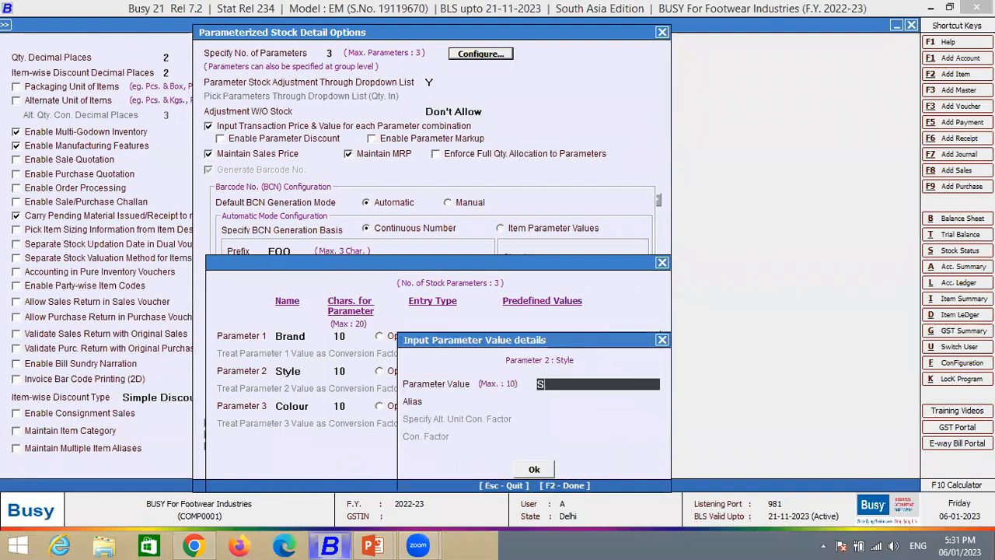
pyautogui.press('Return')
pyautogui.press('Return')
pyautogui.press('Return')
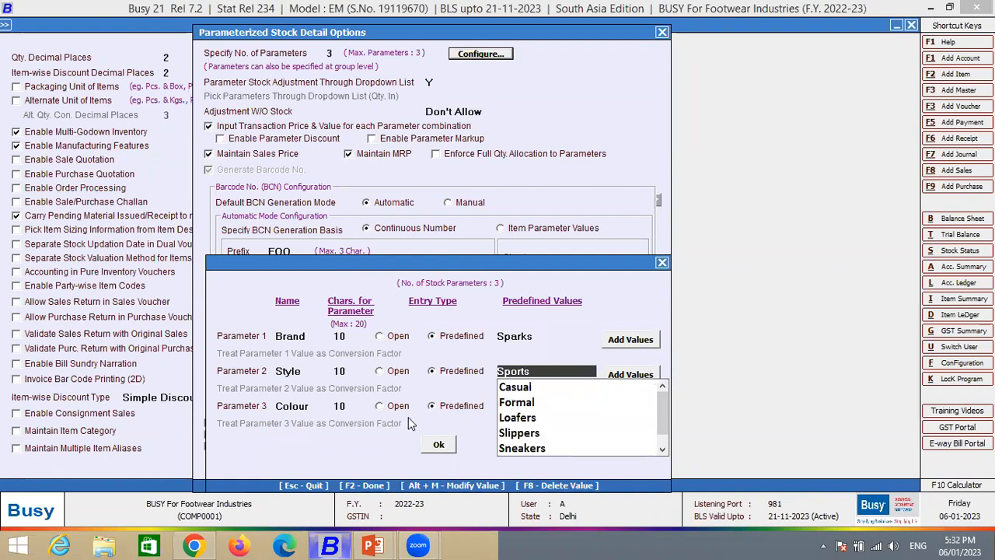
# - Add Yellow as a predefined value of the Colour parameter and confirm the parameter configuration
pyautogui.click(381, 407)
pyautogui.click(432, 406)
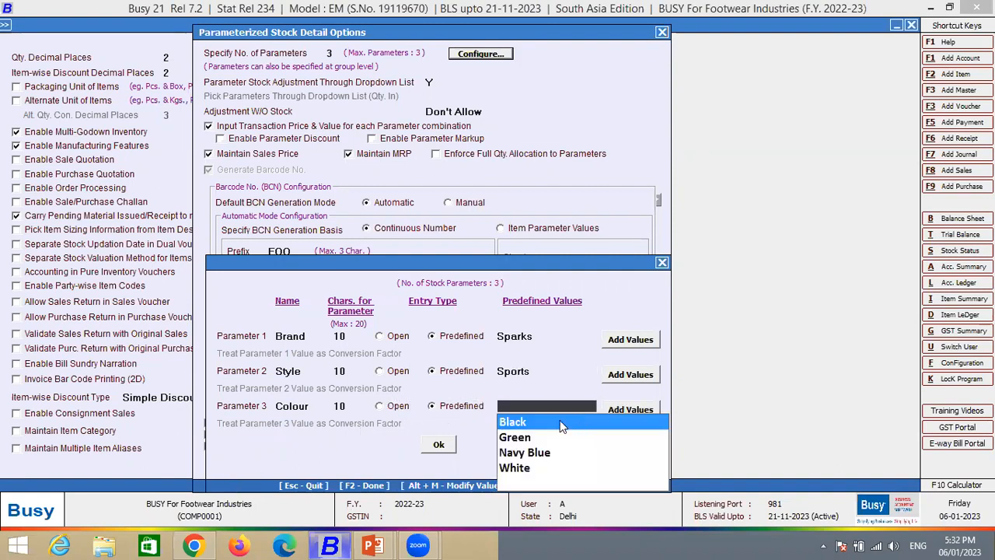
pyautogui.click(620, 411)
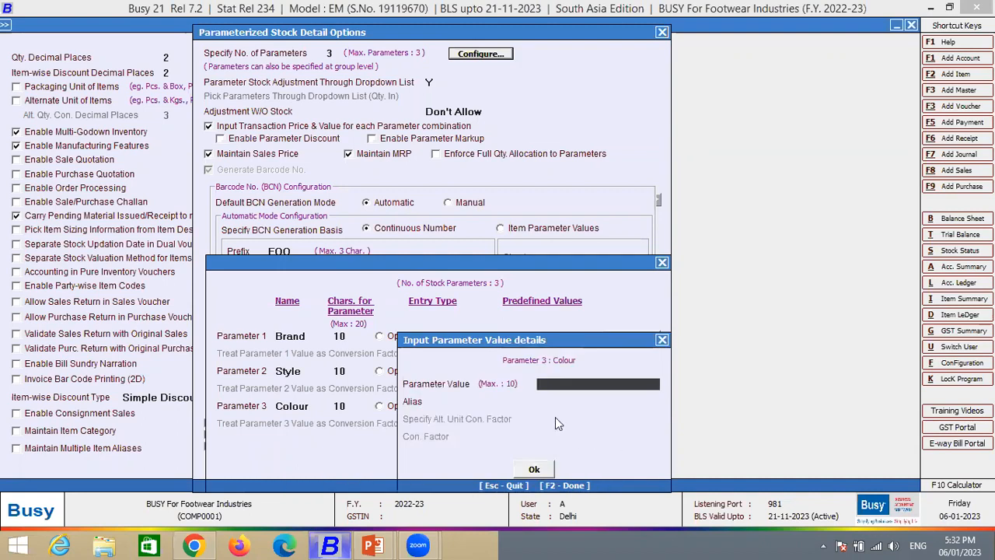
pyautogui.write('Yellow')
pyautogui.press('Return')
pyautogui.press('Return')
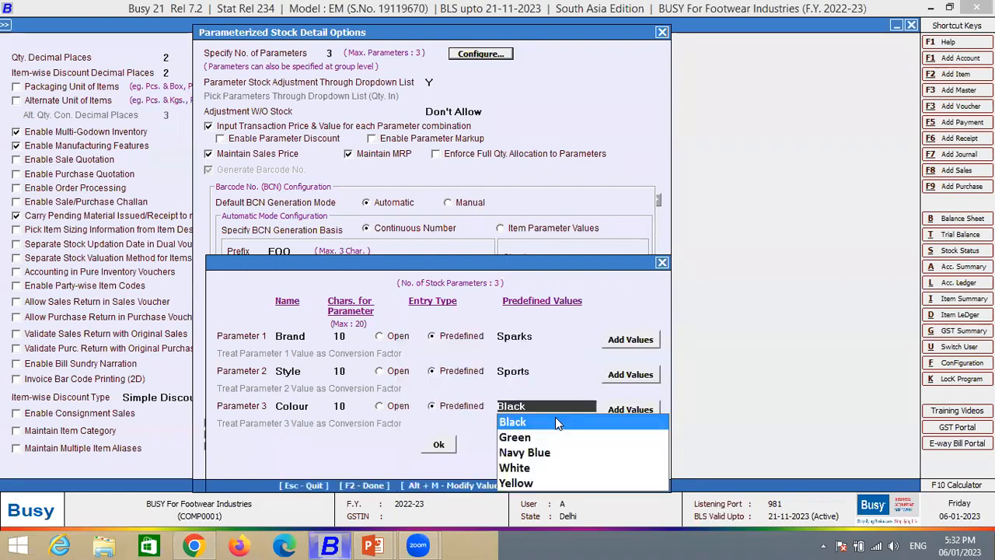
pyautogui.click(446, 445)
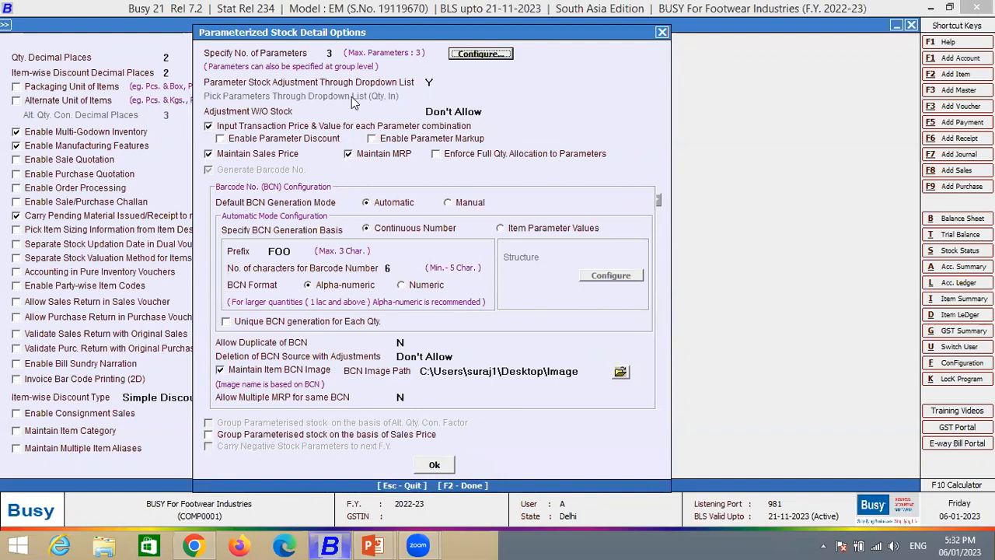
# - Set Parameter Stock Adjustment Through Dropdown List to Y and open the Adjustment W/O Stock choices
pyautogui.press('Tab')
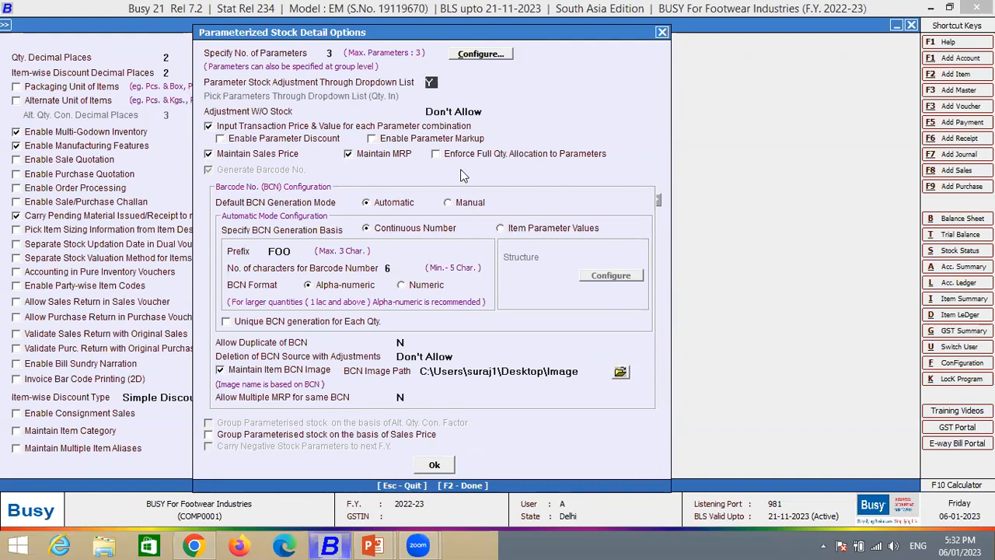
pyautogui.press('n')
pyautogui.press('y')
pyautogui.press('Return')
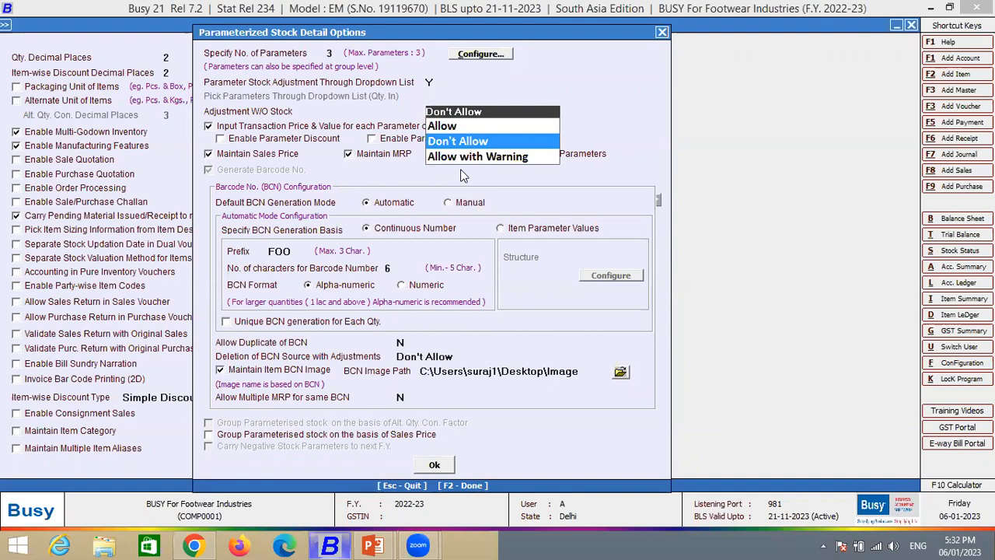
# - Go through the Allow and Don't Allow choices for Adjustment W/O Stock and set it to Don't Allow
pyautogui.press('Up')
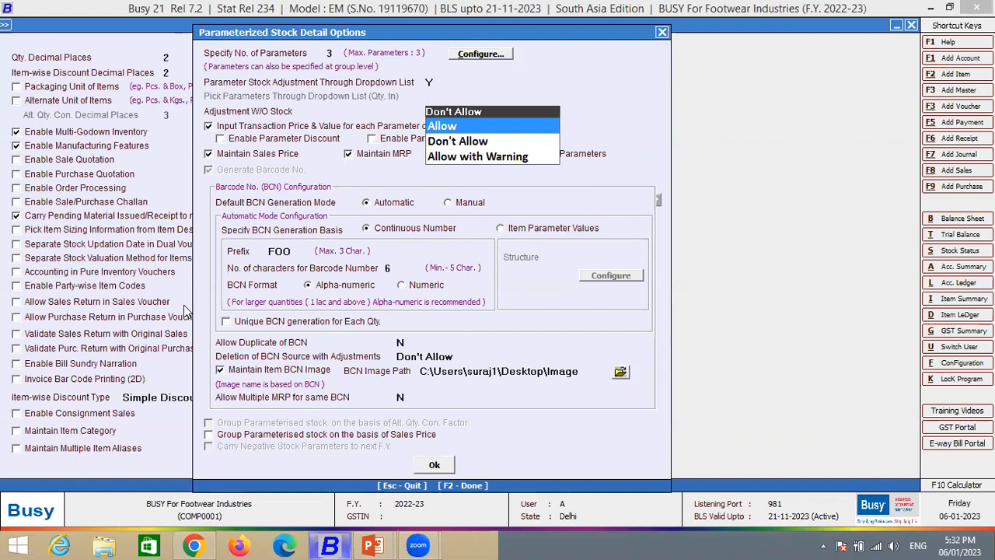
pyautogui.press('Down')
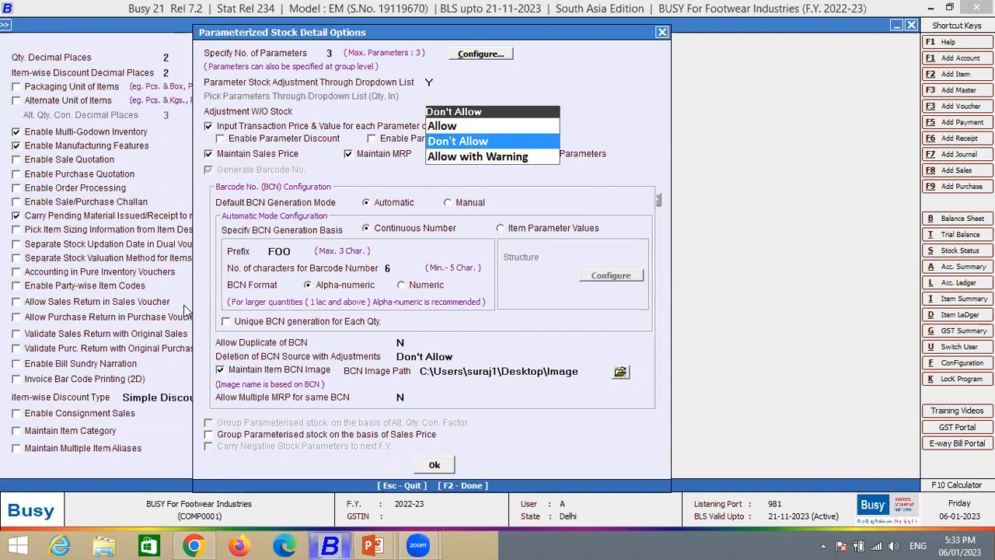
pyautogui.press('Up')
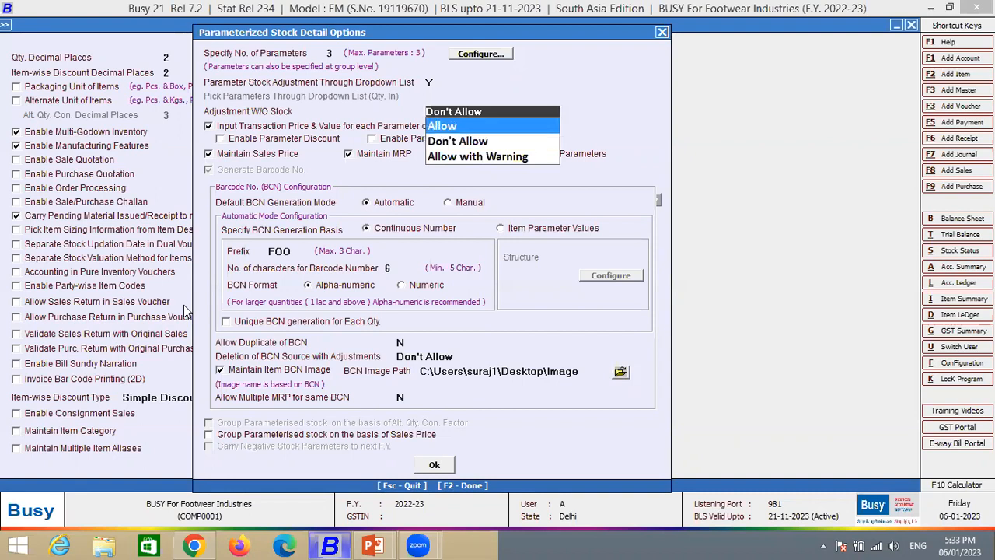
pyautogui.press('Down')
pyautogui.press('Return')
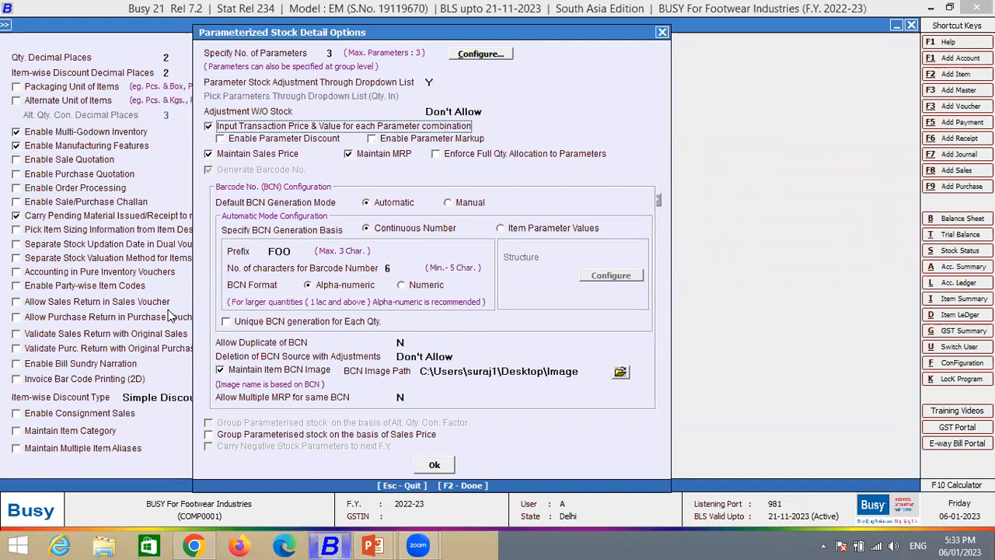
# - Toggle Maintain Sales Price, Maintain MRP, Enable Parameter Discount and Enable Parameter Markup, restoring each to its original state
pyautogui.click(238, 159)
pyautogui.click(242, 155)
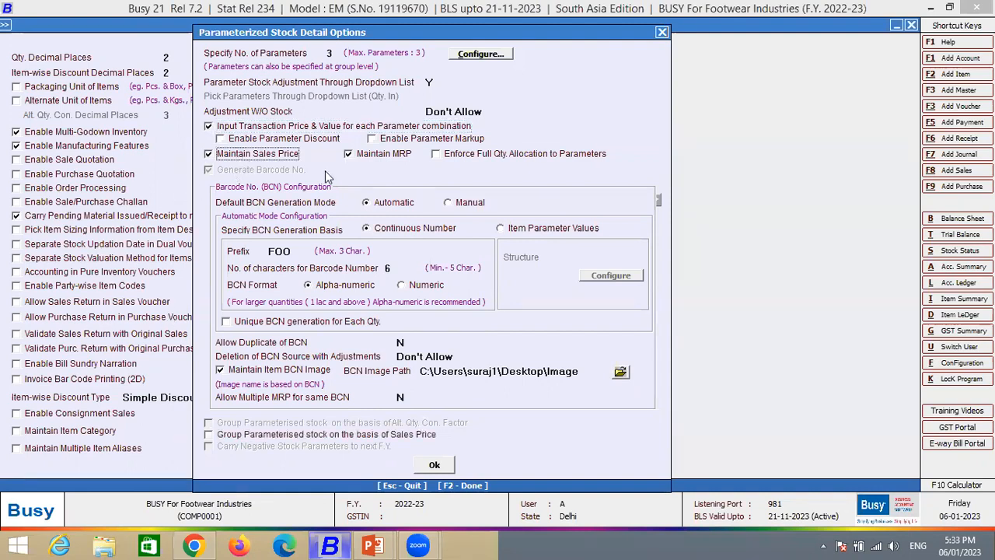
pyautogui.click(380, 153)
pyautogui.click(380, 154)
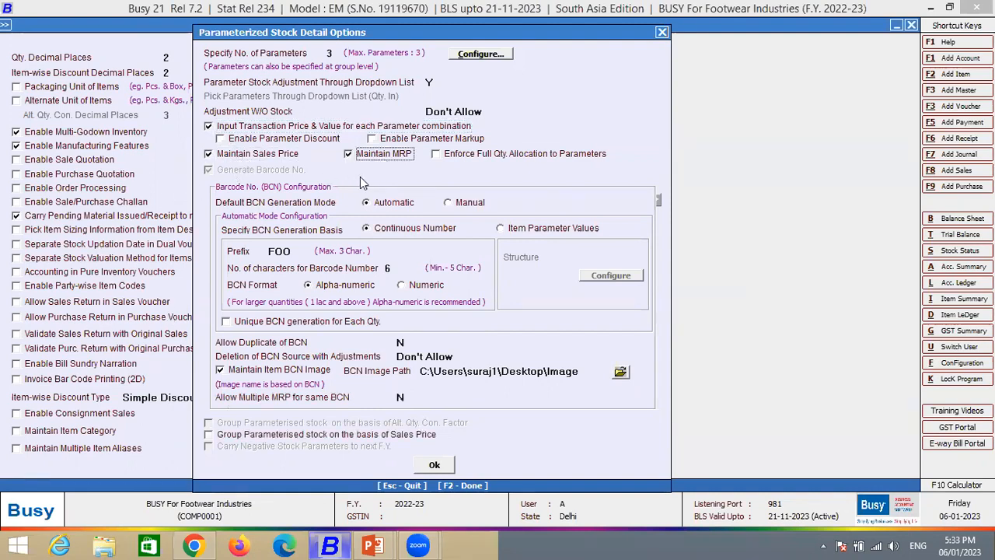
pyautogui.click(328, 138)
pyautogui.click(392, 130)
pyautogui.click(383, 129)
pyautogui.click(385, 139)
pyautogui.click(326, 139)
pyautogui.click(393, 140)
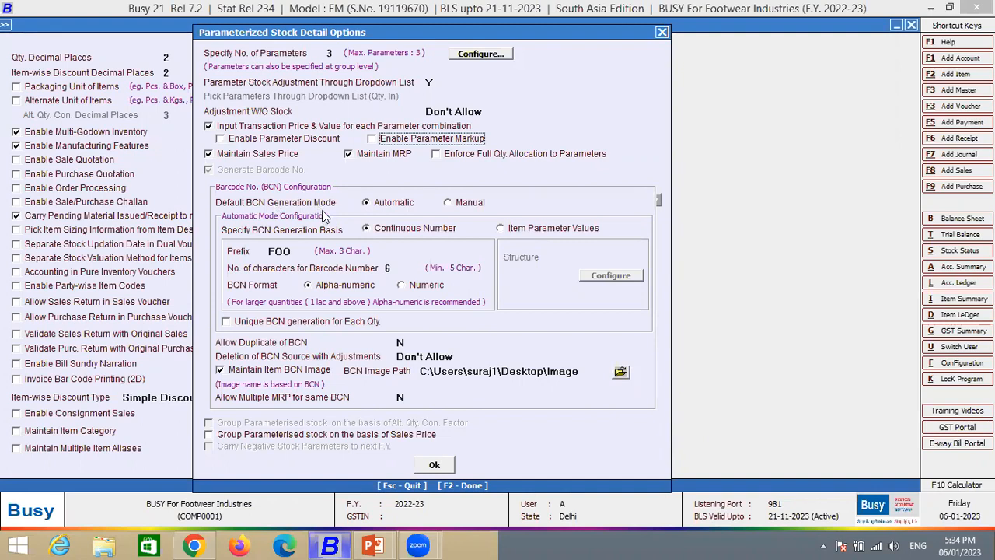
# - Switch the Default BCN Generation Mode to Manual and back to Automatic
pyautogui.click(453, 204)
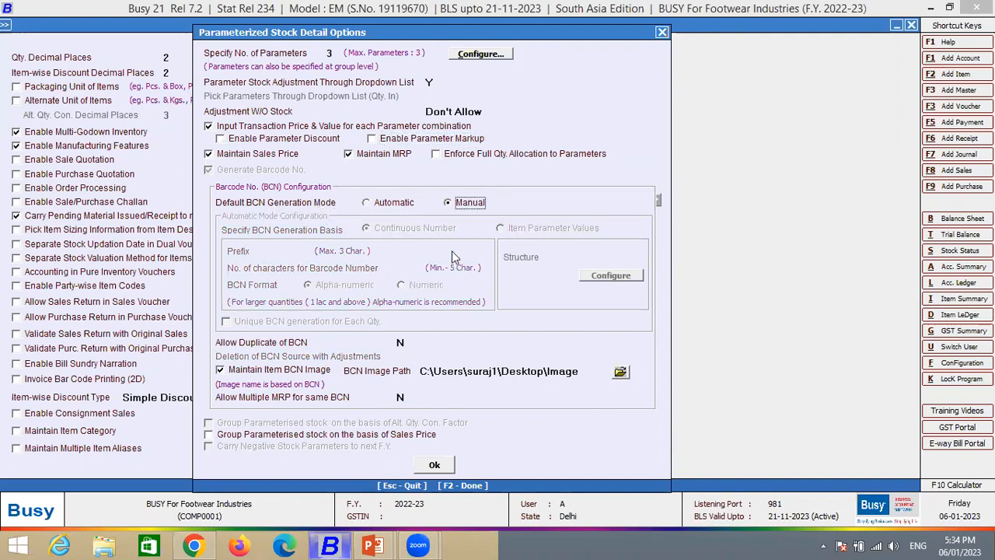
pyautogui.click(412, 204)
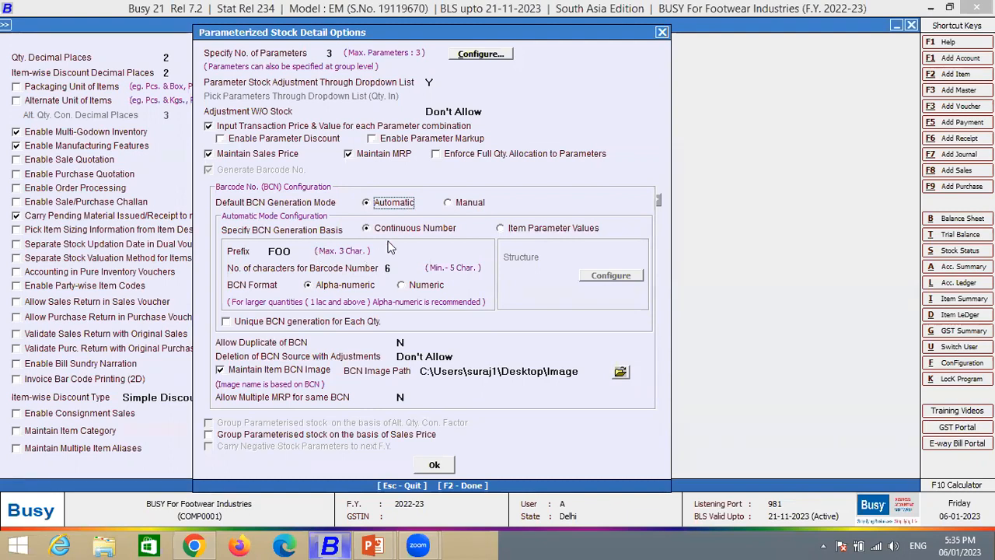
# - Set the BCN generation basis to Item Parameter Values and add a BCN structure named A
pyautogui.click(544, 232)
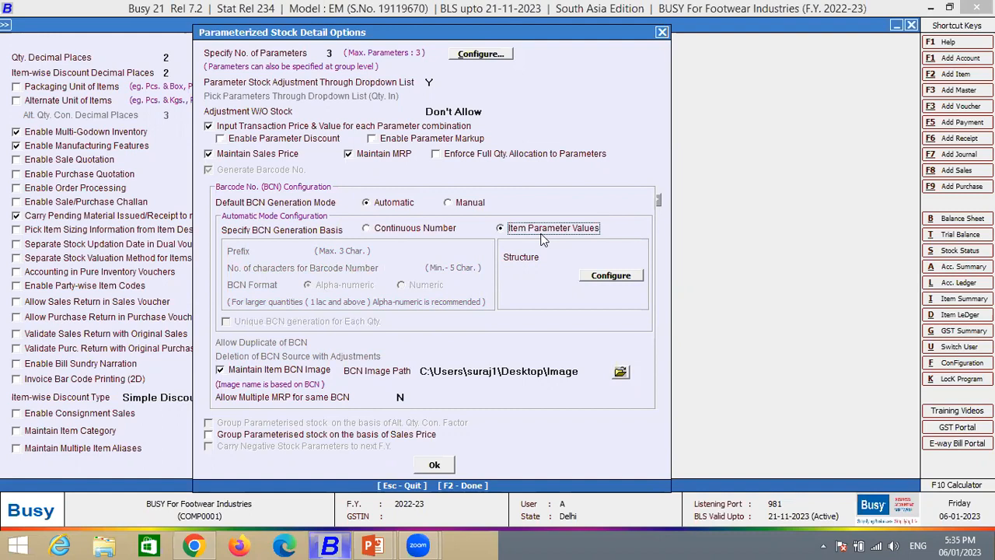
pyautogui.click(607, 279)
pyautogui.click(605, 284)
pyautogui.click(598, 303)
pyautogui.click(563, 294)
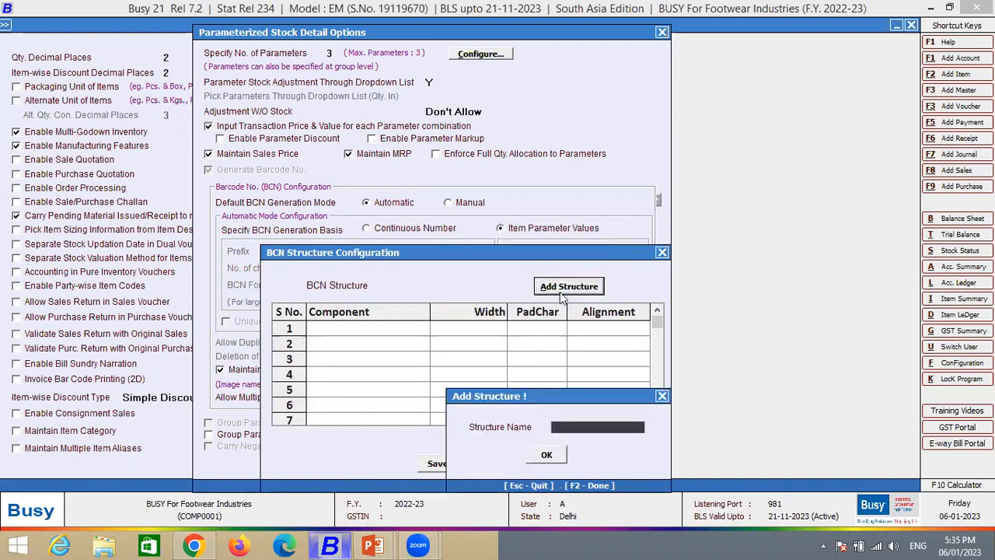
pyautogui.click(555, 459)
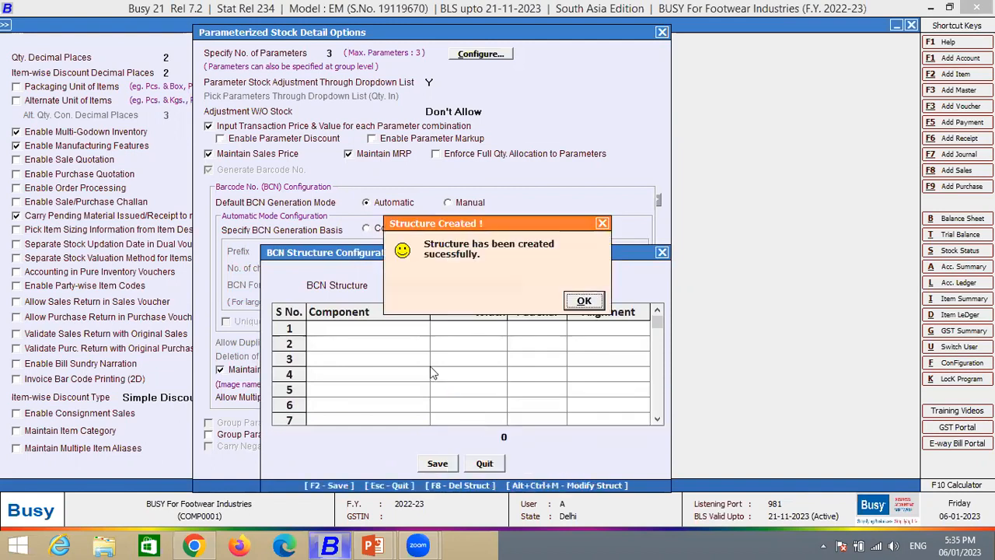
pyautogui.click(589, 303)
pyautogui.press('Return')
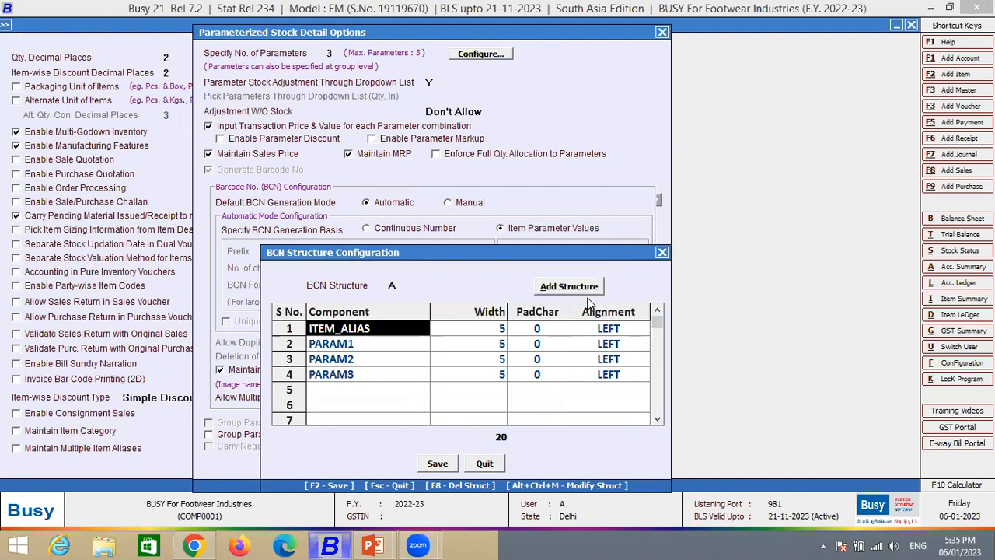
# - Examine the components and widths of BCN structure A and close the structure configuration without saving
pyautogui.click(344, 363)
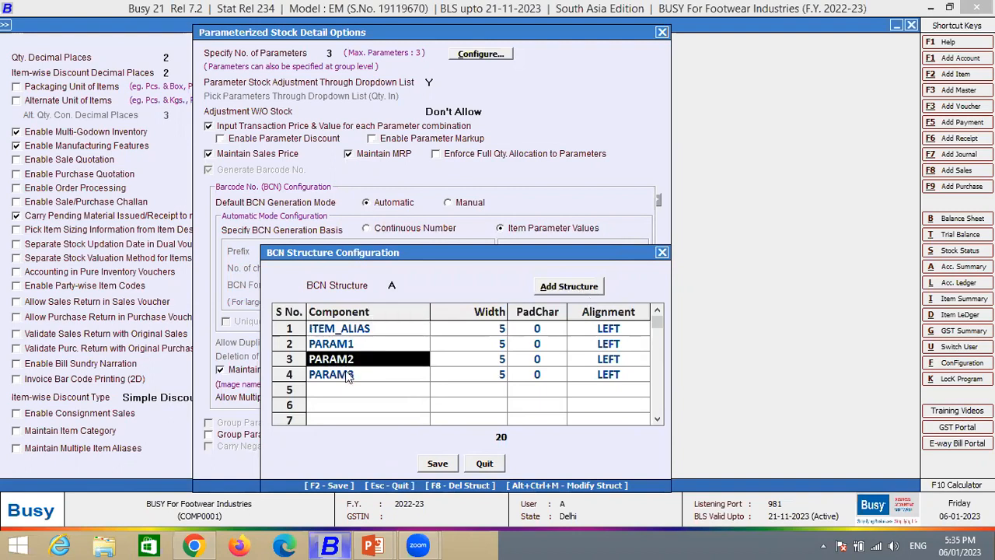
pyautogui.click(347, 376)
pyautogui.press('Return')
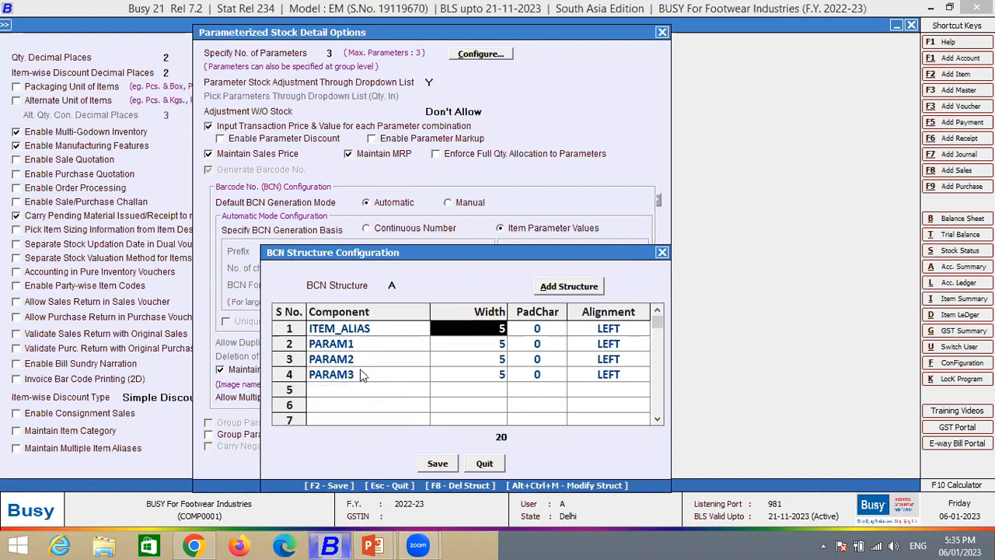
pyautogui.press('Down')
pyautogui.press('Down')
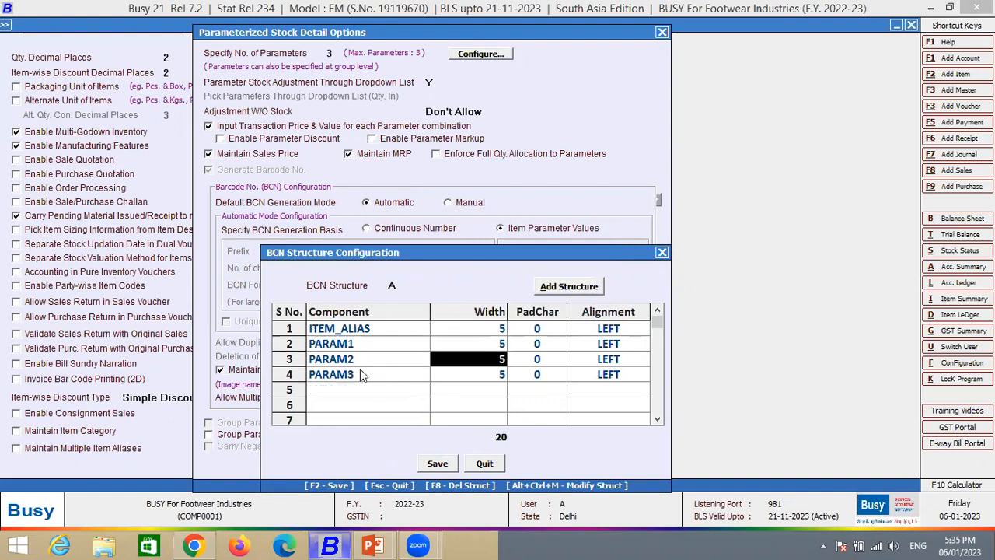
pyautogui.click(458, 379)
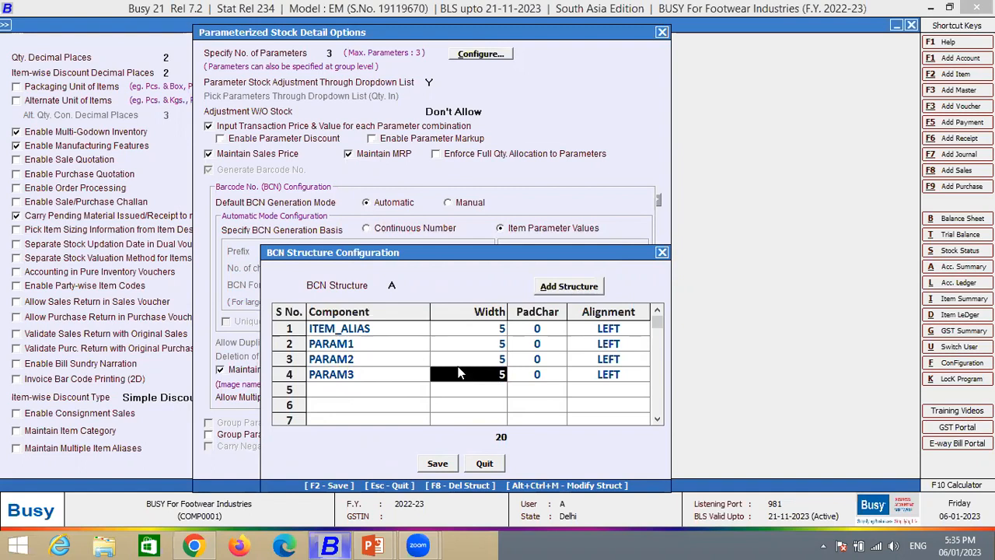
pyautogui.click(661, 251)
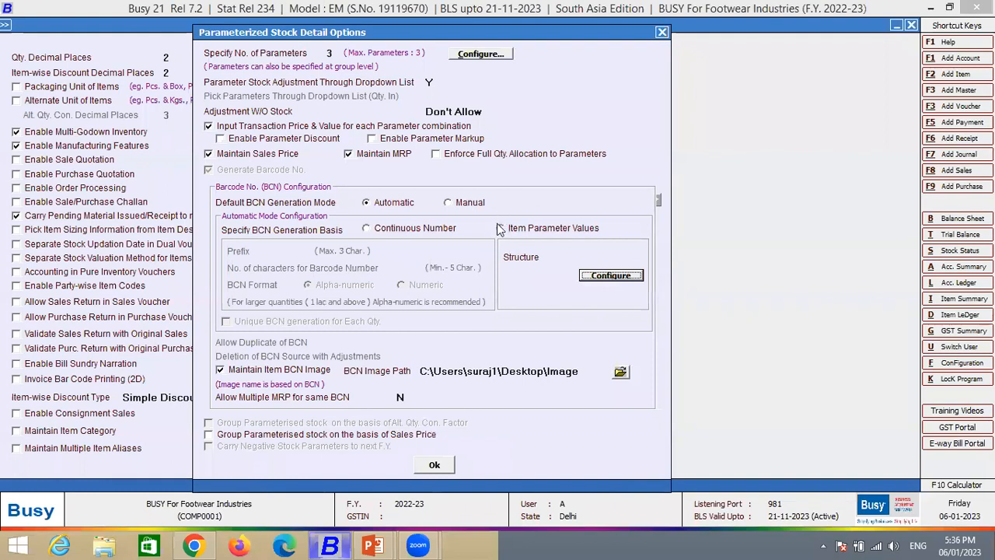
# - Set the BCN generation basis to Continuous Number and re-enter FOO as the prefix, keeping 6 characters for the barcode number
pyautogui.click(418, 231)
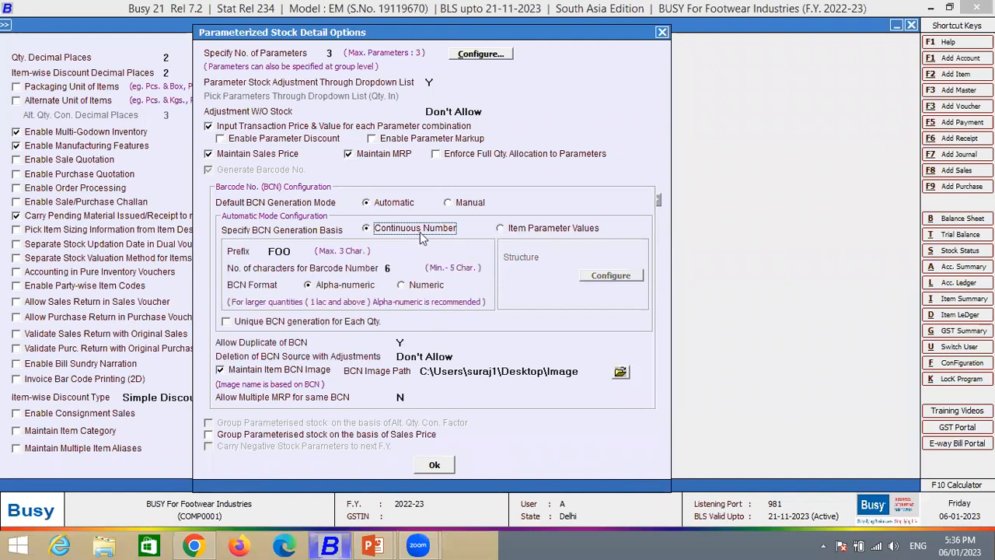
pyautogui.click(299, 253)
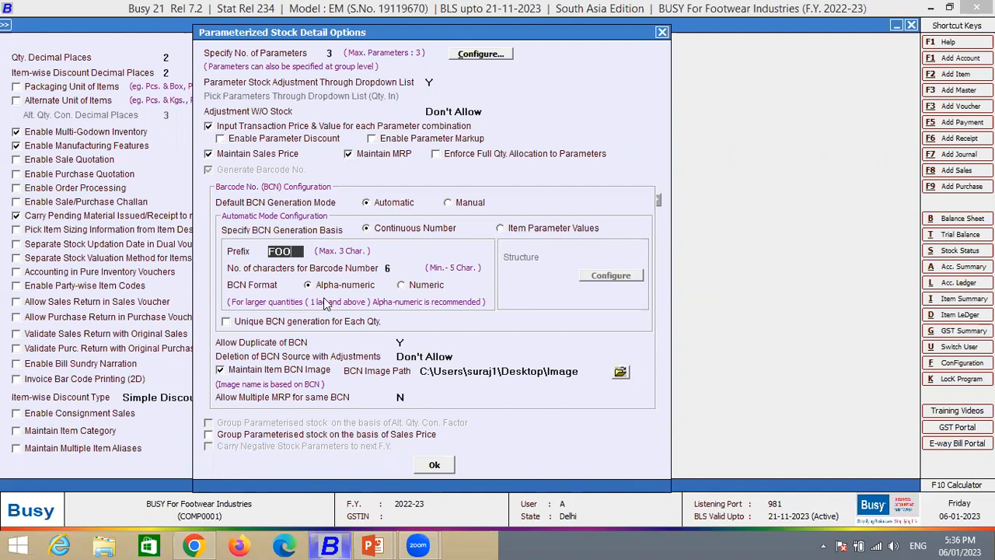
pyautogui.press('BackSpace')
pyautogui.press('BackSpace')
pyautogui.press('BackSpace')
pyautogui.press('Return')
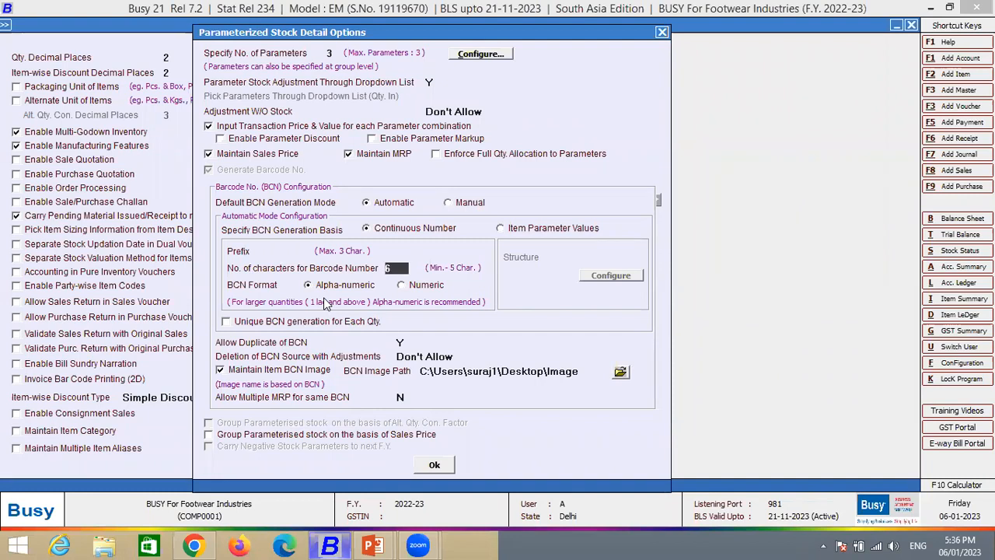
pyautogui.click(291, 250)
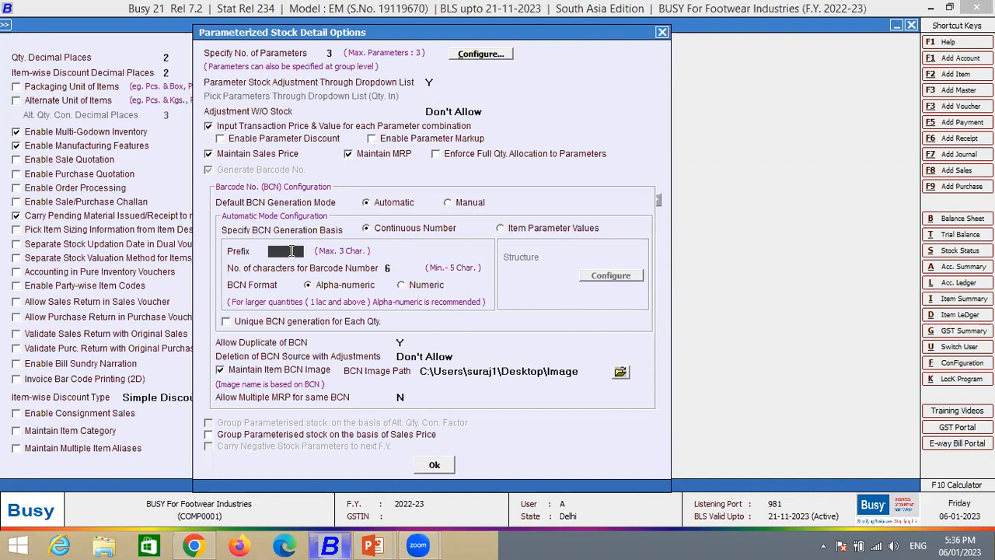
pyautogui.write('F00')
pyautogui.press('BackSpace')
pyautogui.press('BackSpace')
pyautogui.write('OO')
pyautogui.press('Return')
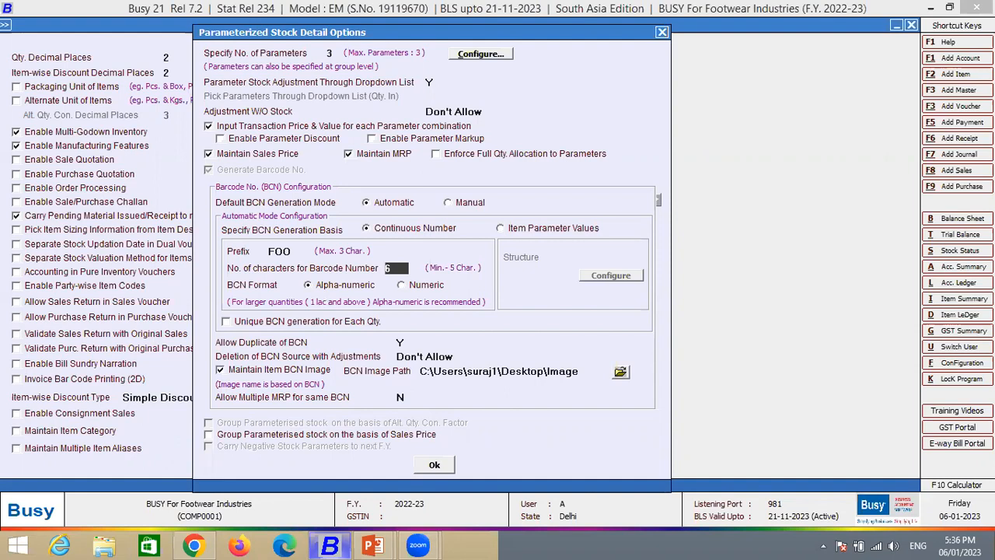
pyautogui.press('Return')
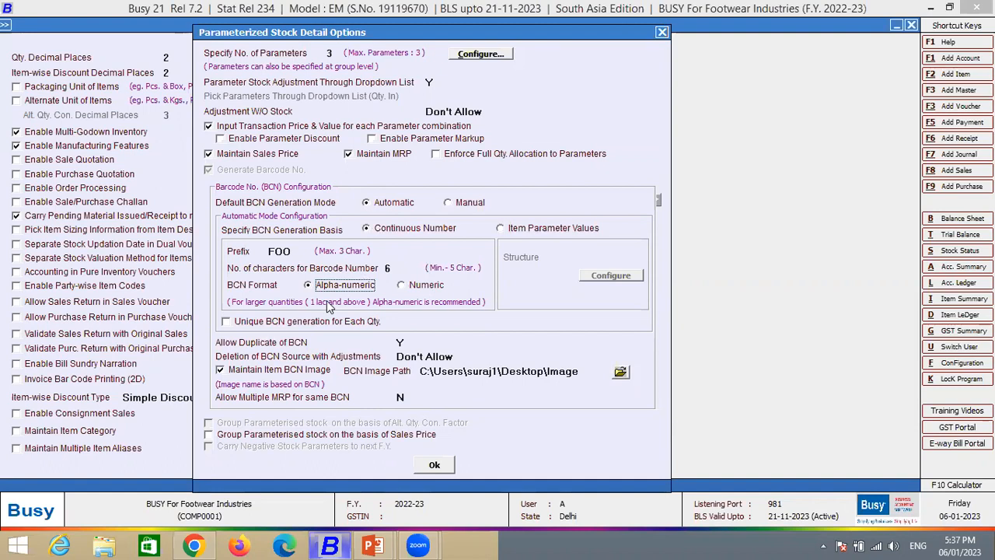
# - Enable Unique BCN generation for Each Qty. and disable it again
pyautogui.click(276, 324)
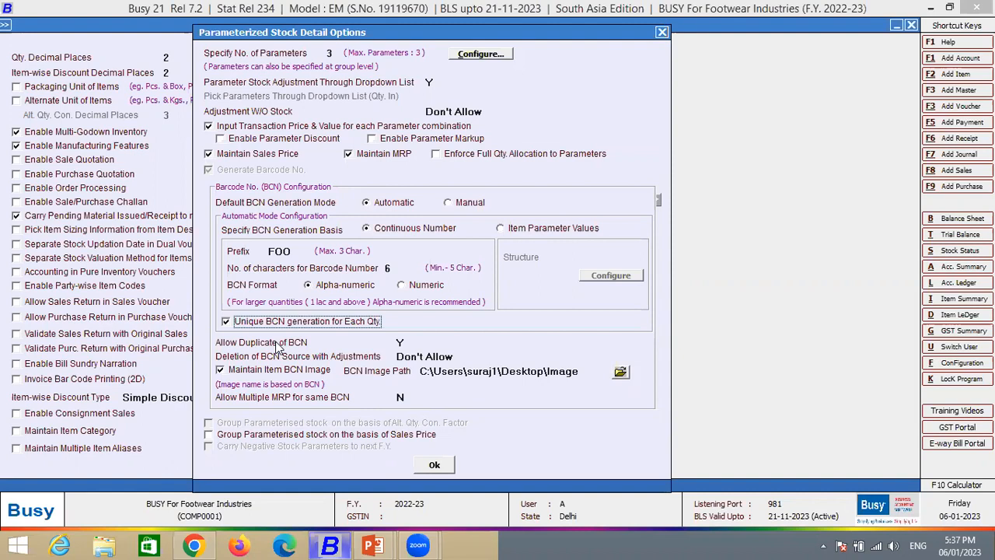
pyautogui.click(255, 322)
pyautogui.press('Return')
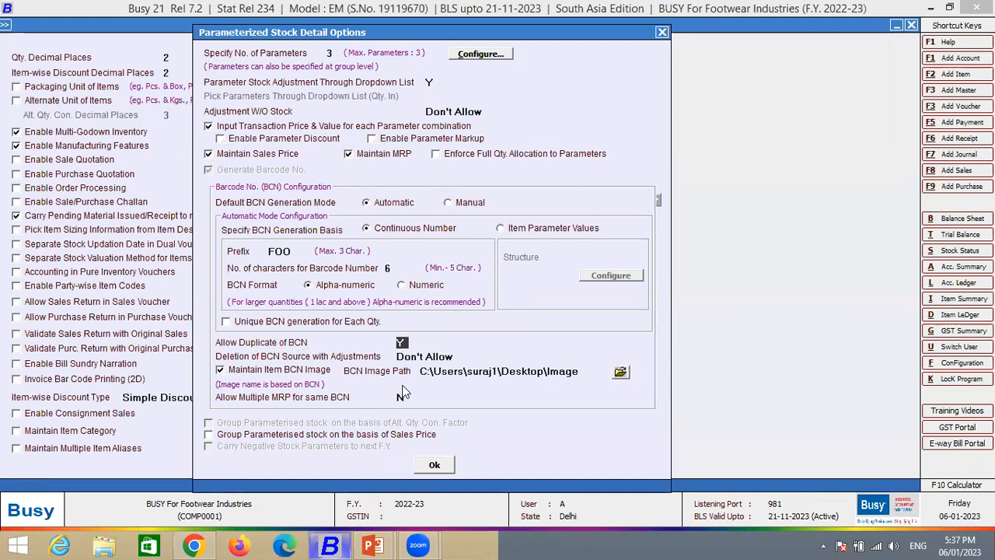
# - Set Allow Duplicate of BCN to N and Deletion of BCN Source with Adjustments to Don't Allow
pyautogui.write('N')
pyautogui.press('Return')
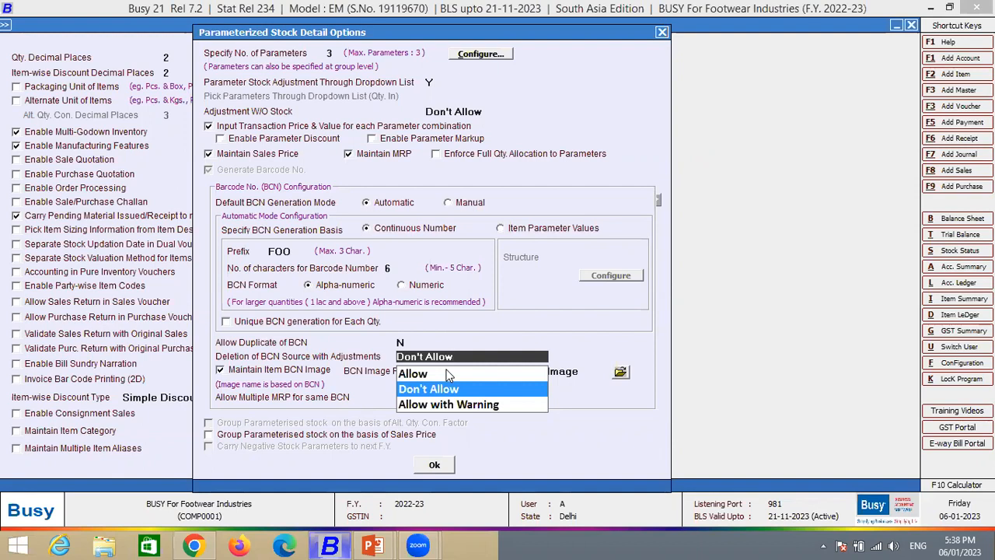
pyautogui.press('Return')
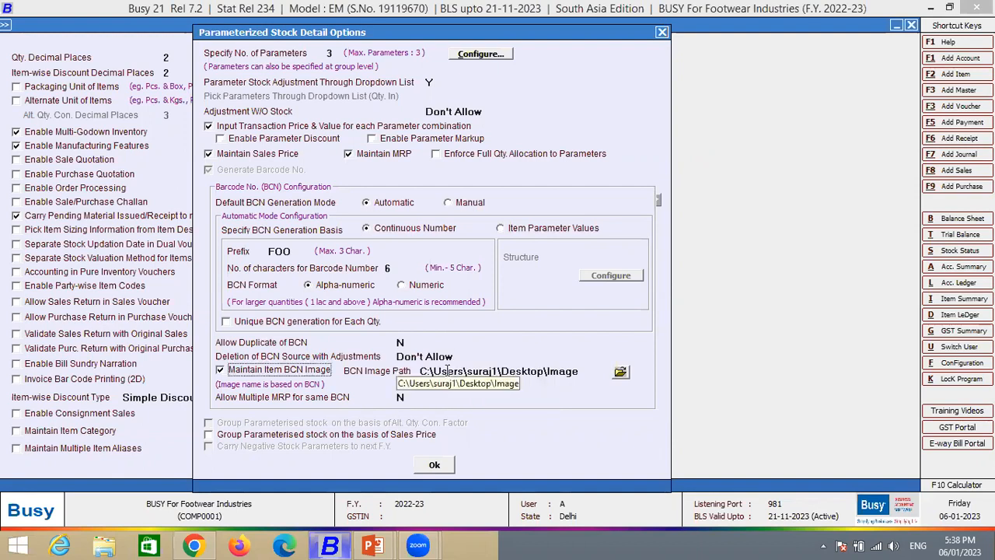
pyautogui.press('Up')
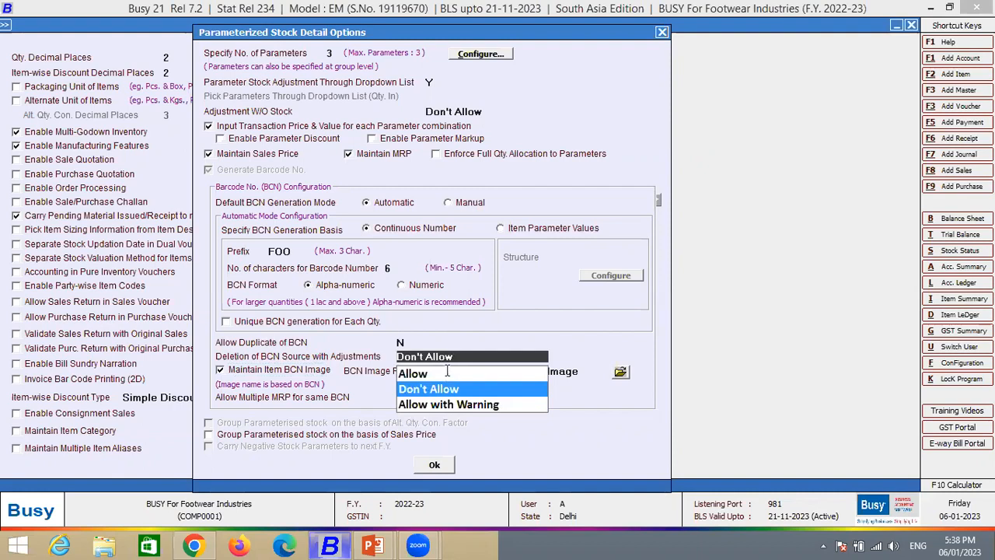
pyautogui.press('Return')
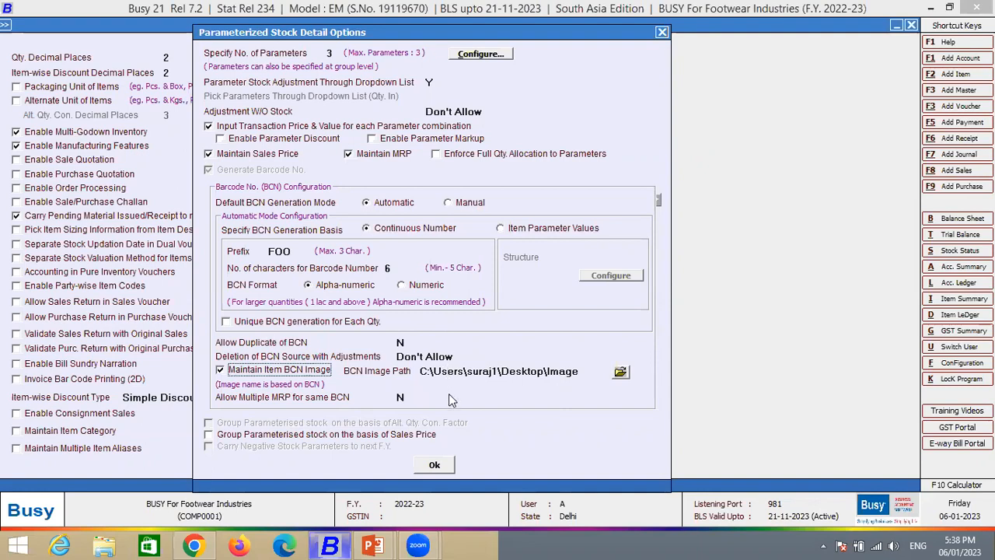
# - Choose the Image folder on the Desktop as the BCN Image Path and accept the path
pyautogui.click(620, 372)
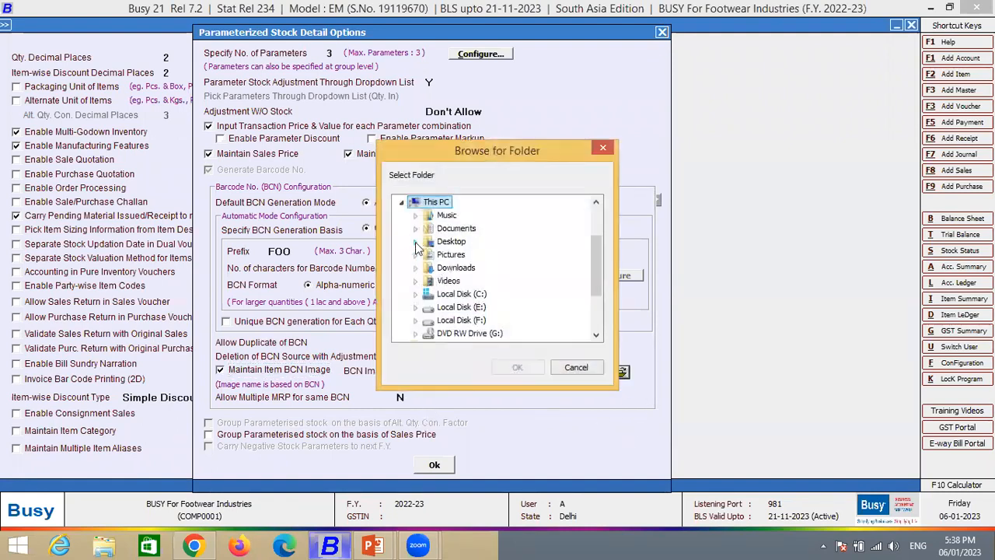
pyautogui.click(415, 241)
pyautogui.scroll(-1, 598, 247)
pyautogui.click(460, 280)
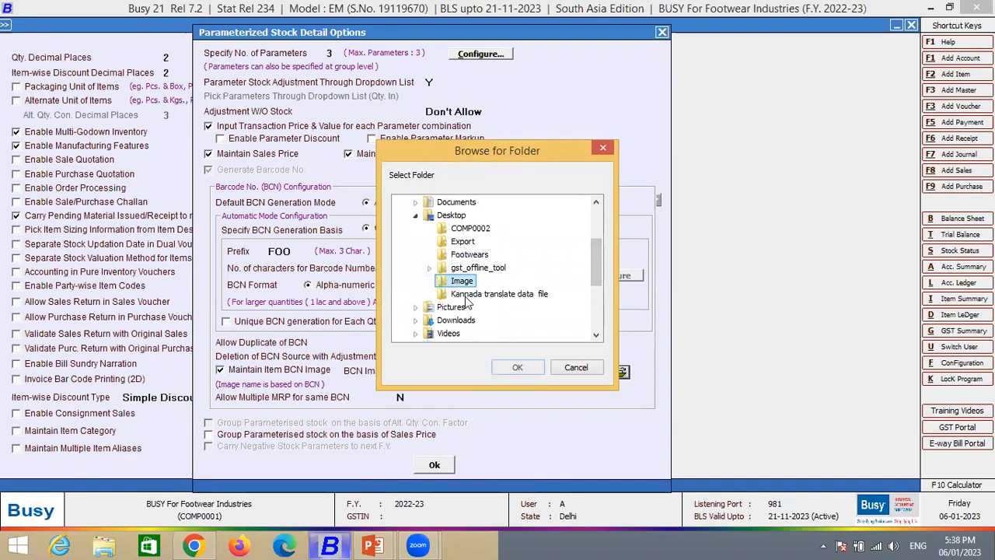
pyautogui.click(517, 367)
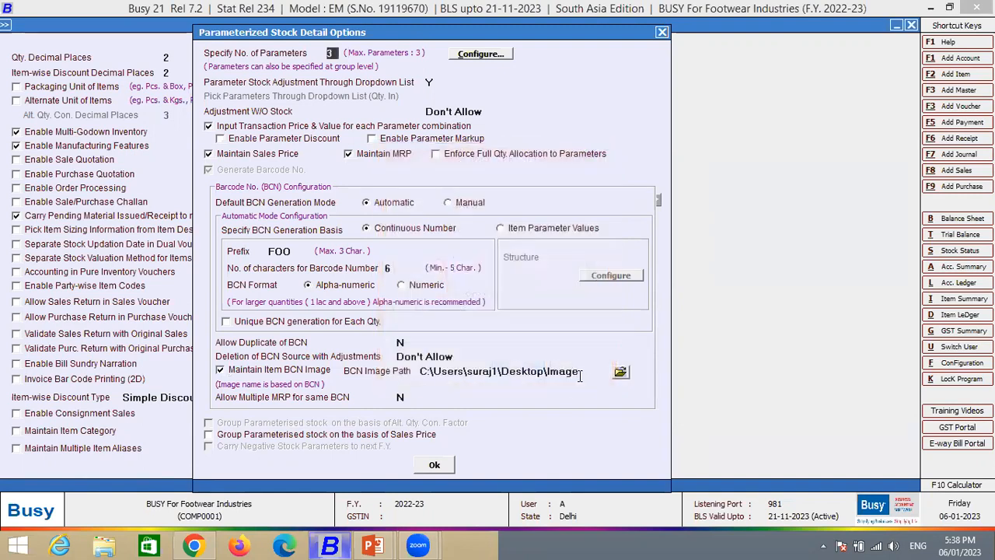
pyautogui.click(544, 370)
pyautogui.click(595, 370)
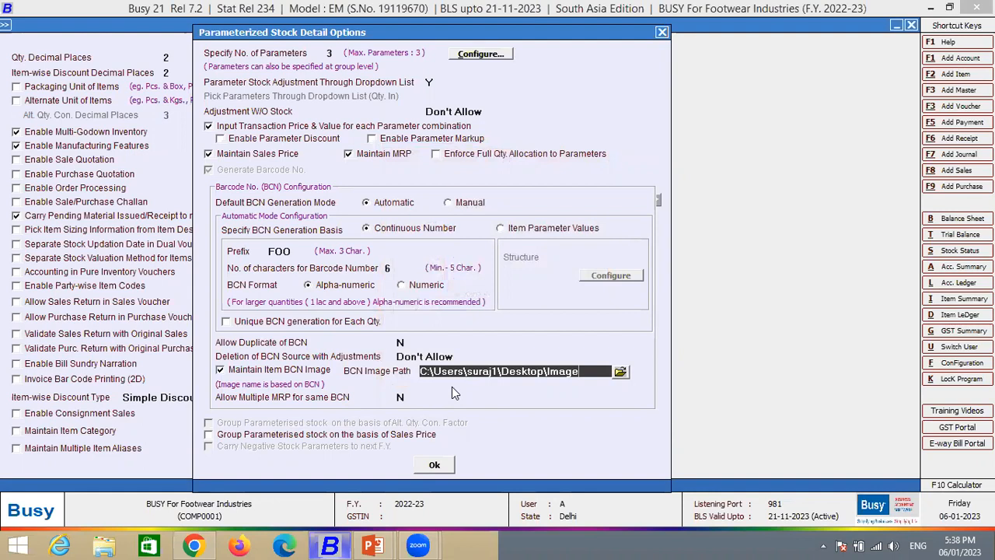
pyautogui.press('Return')
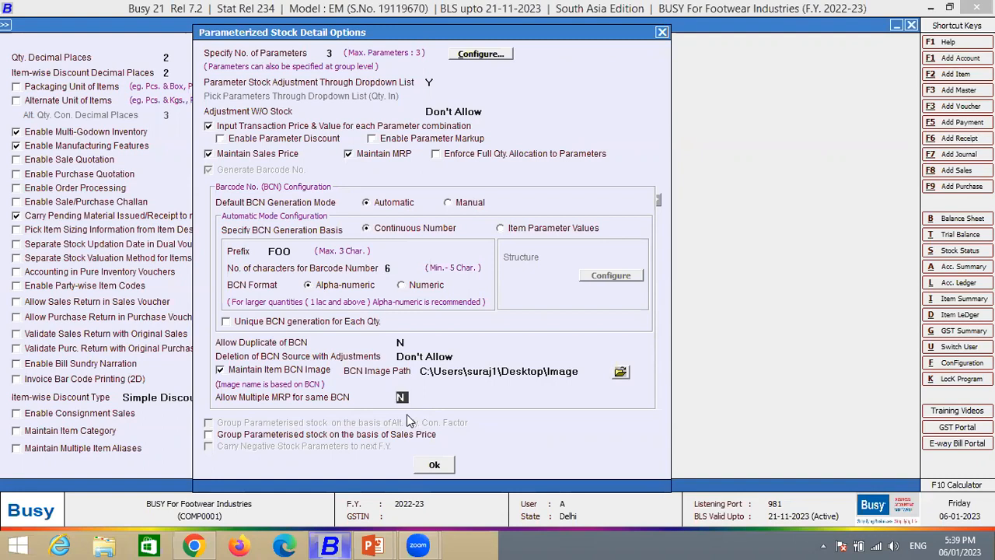
# - Accept the parameterized stock detail options and save the Inventory feature settings
pyautogui.click(435, 465)
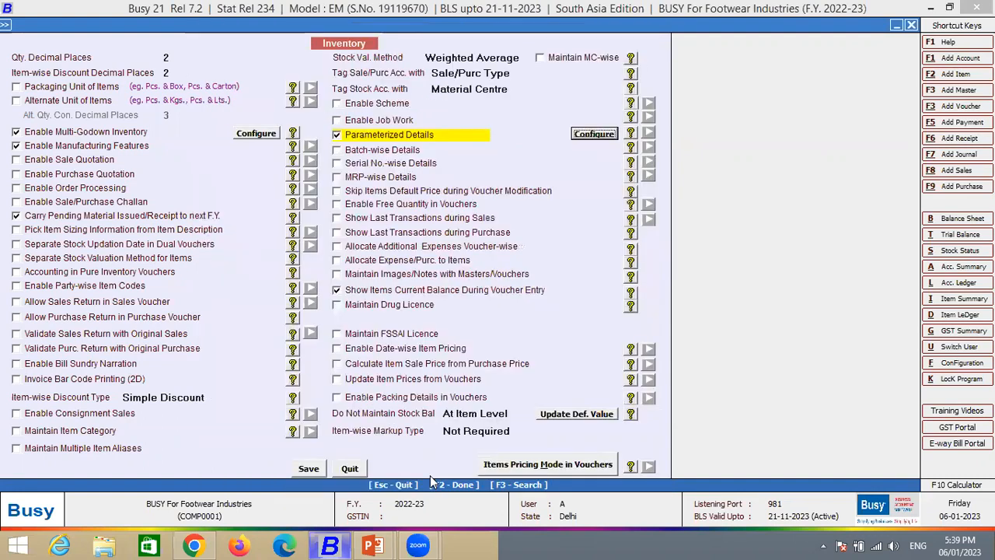
pyautogui.click(308, 469)
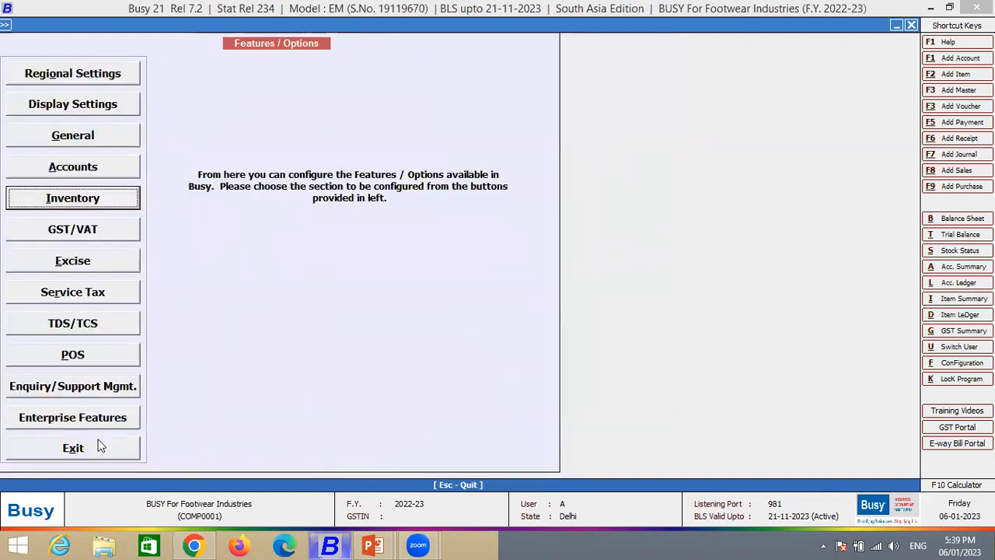
# - Set Show End of List in Master's Drop Down List to Y in the General features and save them
pyautogui.click(100, 139)
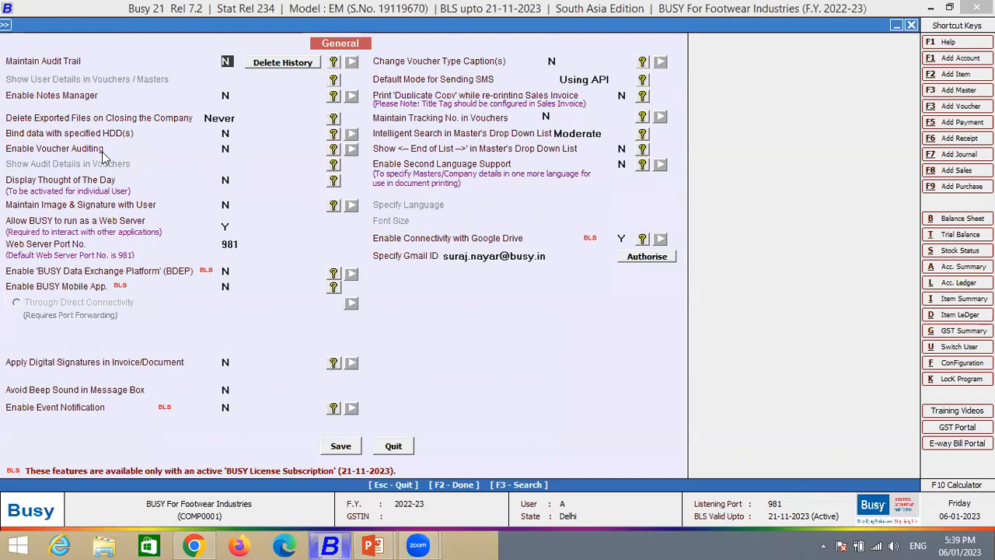
pyautogui.click(623, 149)
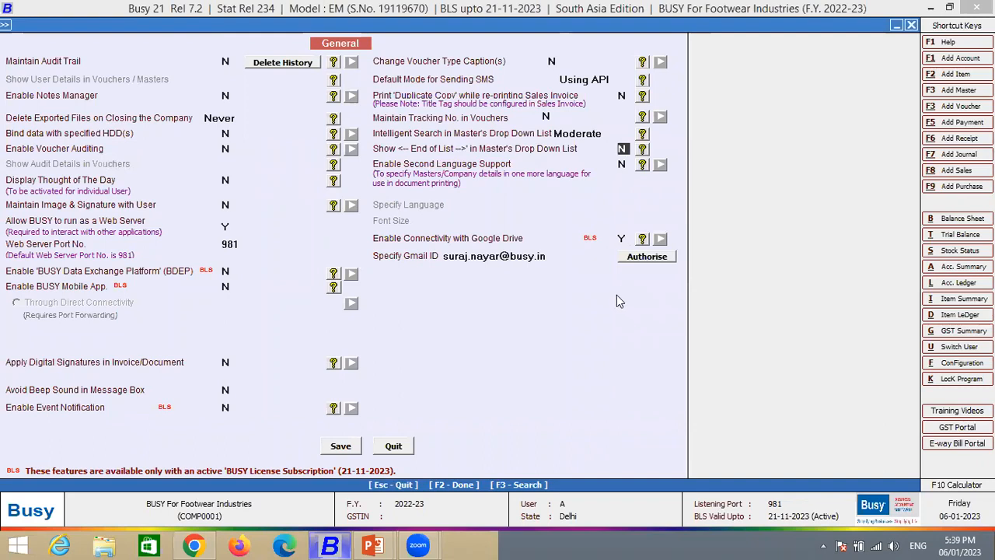
pyautogui.press('y')
pyautogui.click(342, 445)
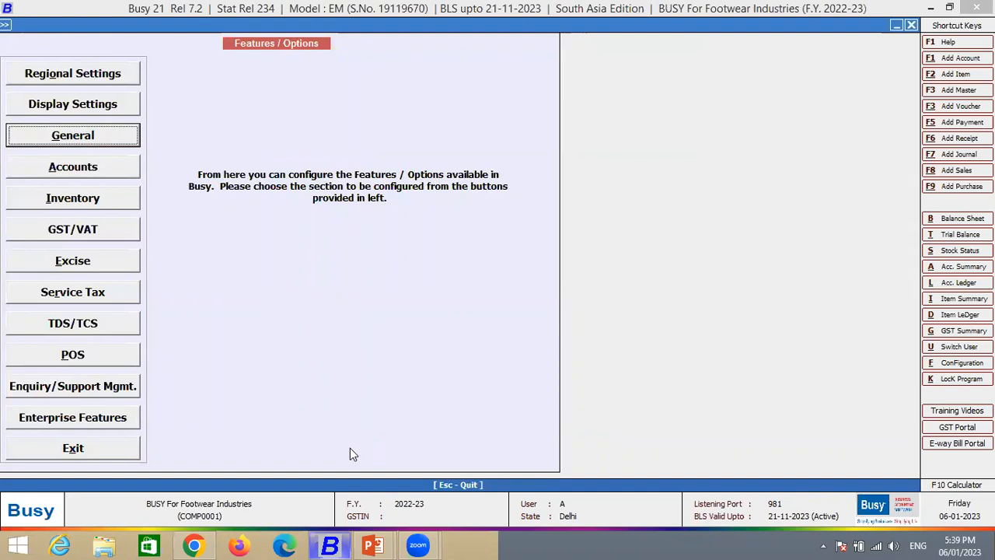
# - Review the company background and logo image display settings, accept them as they are and leave Features / Options
pyautogui.press('Up')
pyautogui.press('Return')
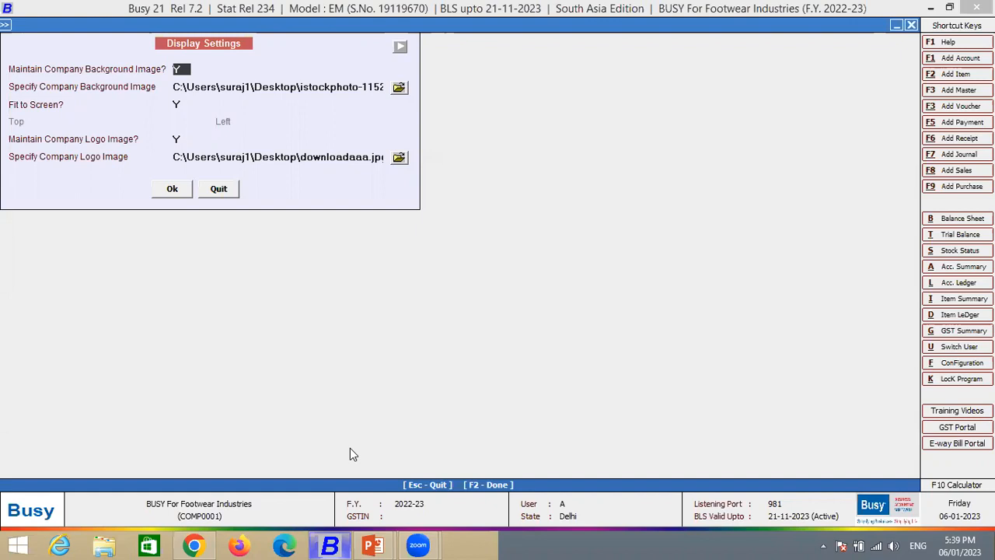
pyautogui.press('Return')
pyautogui.press('Return')
pyautogui.press('F2')
pyautogui.press('Escape')
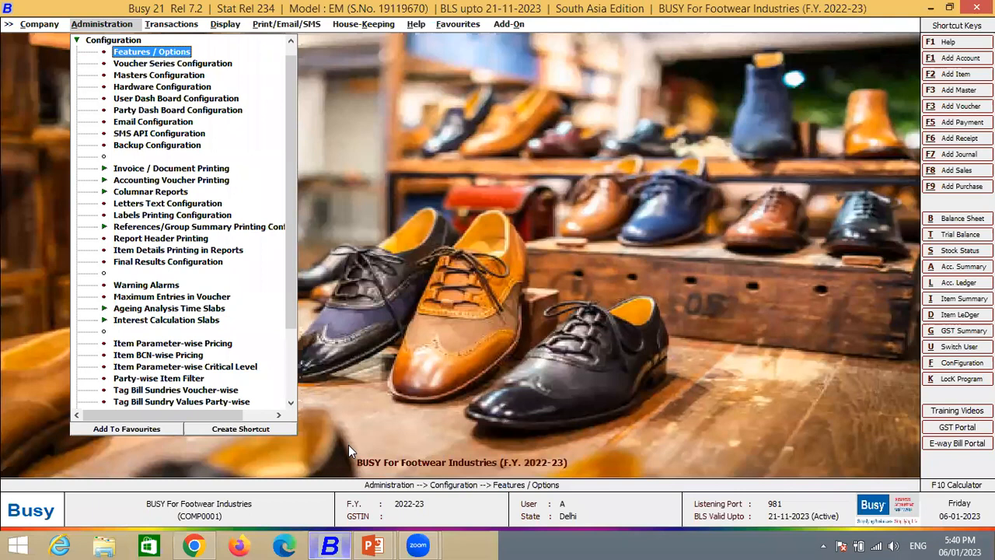
# - Open the Hardware Configuration and review its printer driver, page length, lines per page, printing style and margin settings
pyautogui.press('Down')
pyautogui.press('Down')
pyautogui.press('Down')
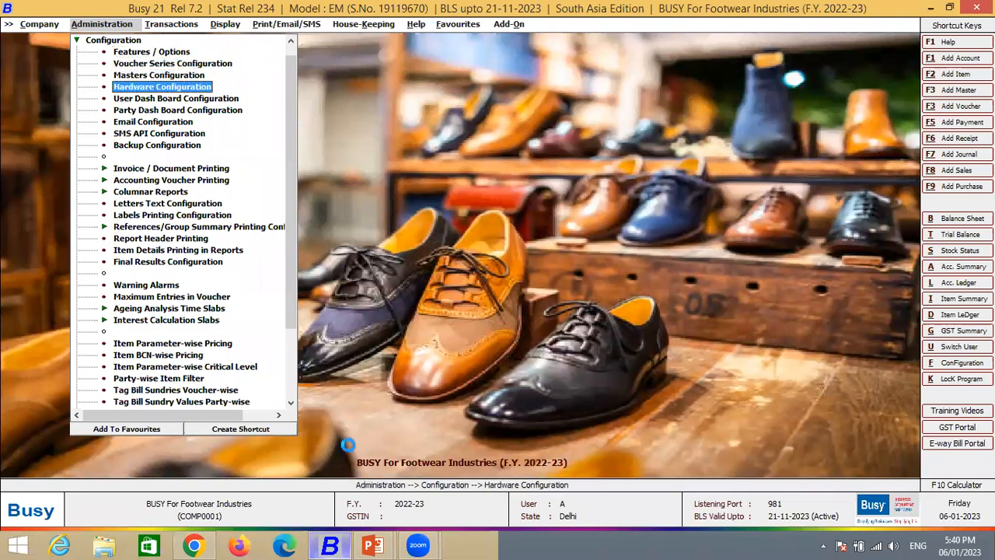
pyautogui.press('Return')
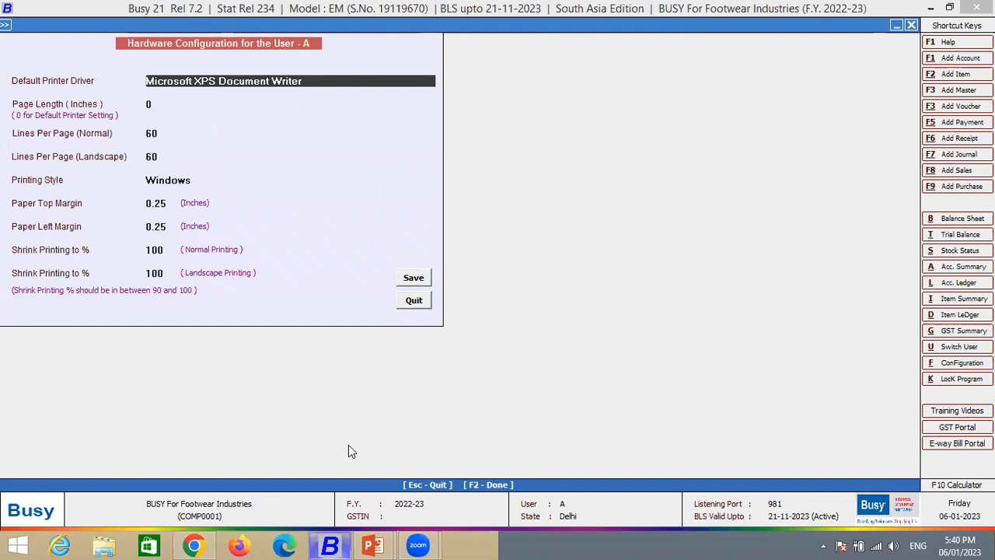
pyautogui.press('Return')
pyautogui.press('Return')
pyautogui.press('Return')
pyautogui.press('Return')
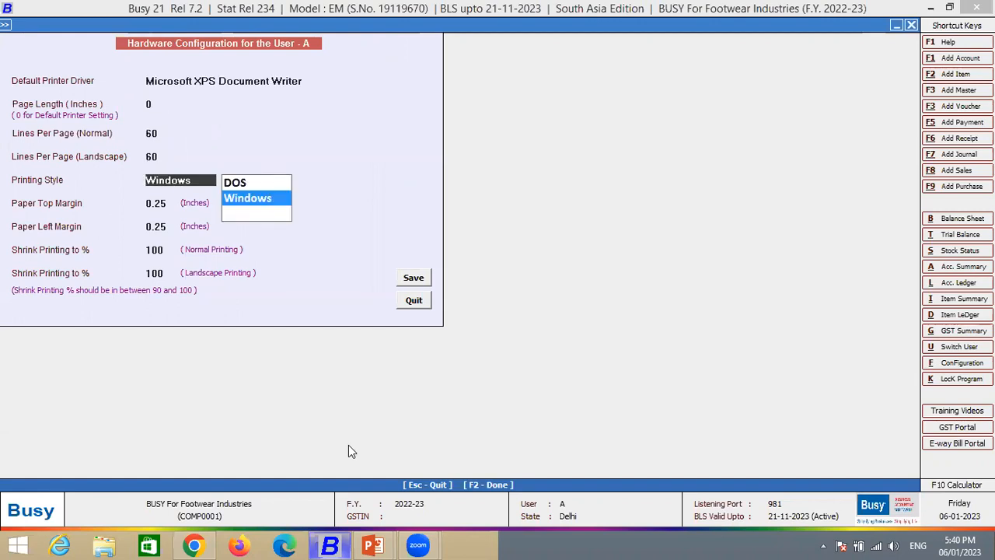
pyautogui.press('Return')
pyautogui.press('Return')
pyautogui.press('Return')
# - Try the DOS printing style in the Hardware Configuration and leave without saving
pyautogui.press('Up')
pyautogui.press('Up')
pyautogui.press('Up')
pyautogui.press('Escape')
pyautogui.press('Up')
pyautogui.press('Up')
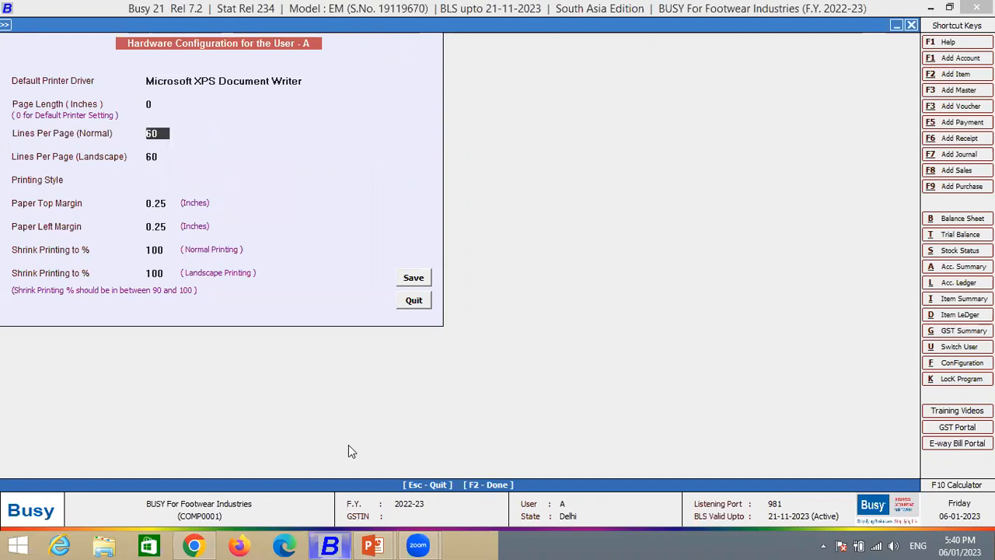
pyautogui.press('Up')
pyautogui.press('Up')
pyautogui.press('Return')
pyautogui.press('Return')
pyautogui.press('Return')
pyautogui.press('Return')
pyautogui.press('Return')
pyautogui.press('Escape')
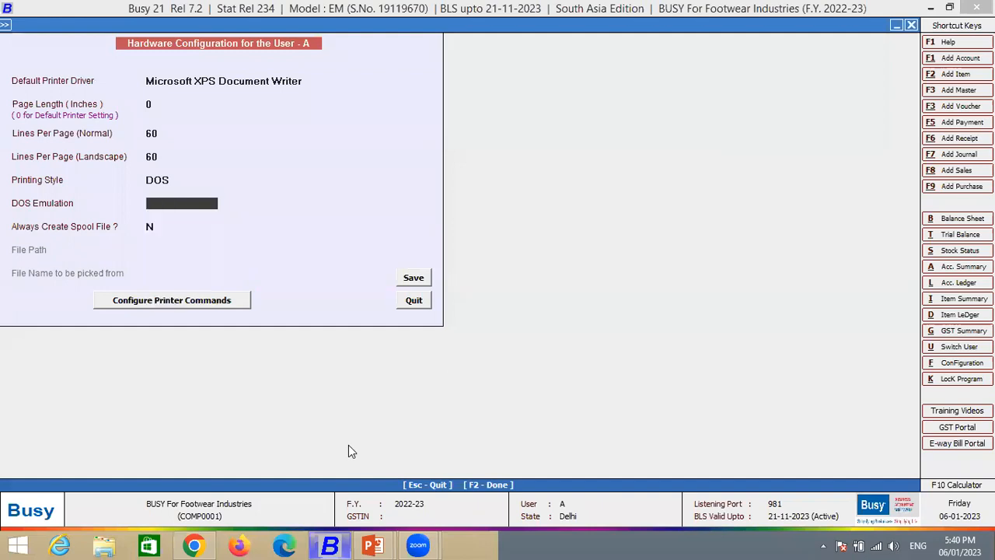
pyautogui.press('Escape')
pyautogui.press('Return')
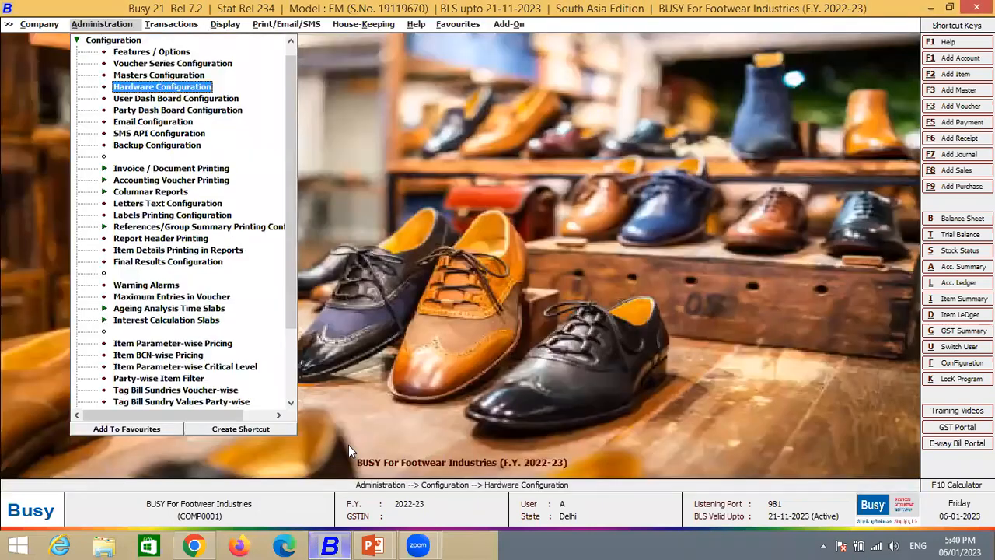
# - Open the Email Configuration, review its SMTP server, login, port and sender fields, and leave without saving
pyautogui.press('Down')
pyautogui.press('Down')
pyautogui.press('Down')
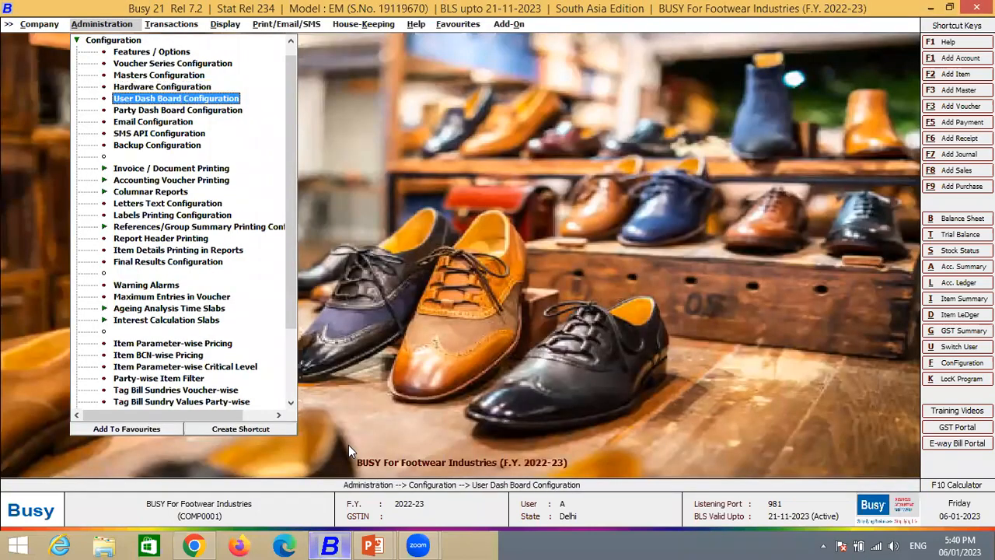
pyautogui.press('Return')
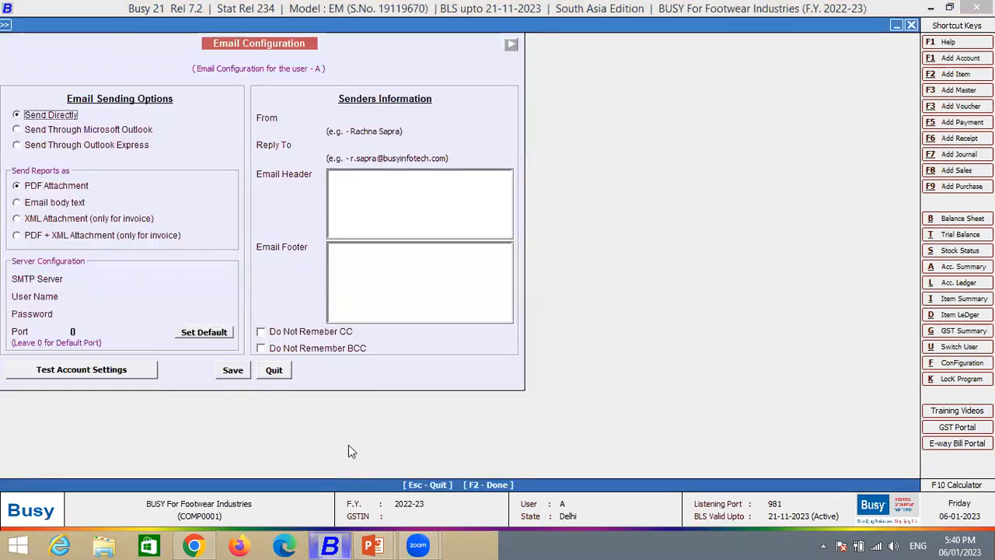
pyautogui.click(115, 278)
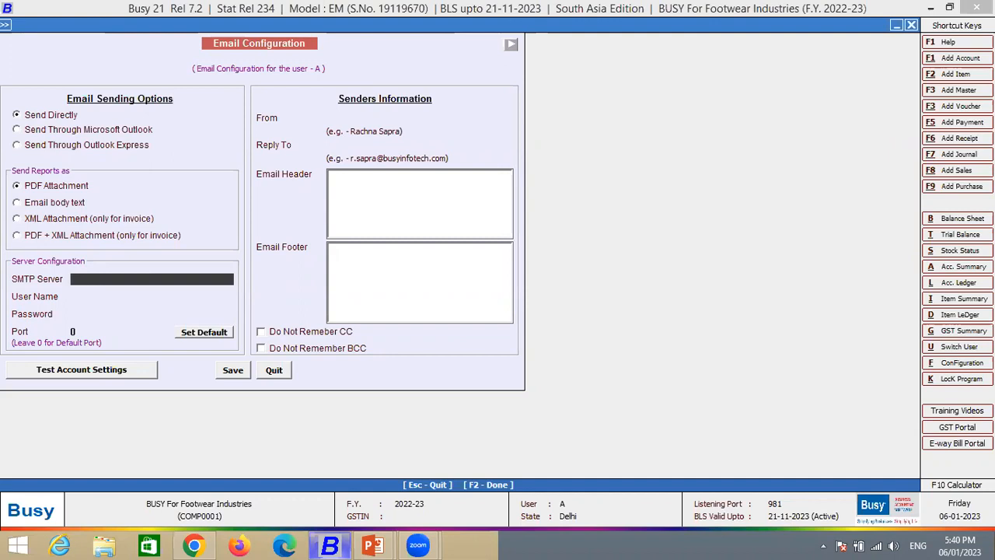
pyautogui.press('Return')
pyautogui.press('Return')
pyautogui.press('Return')
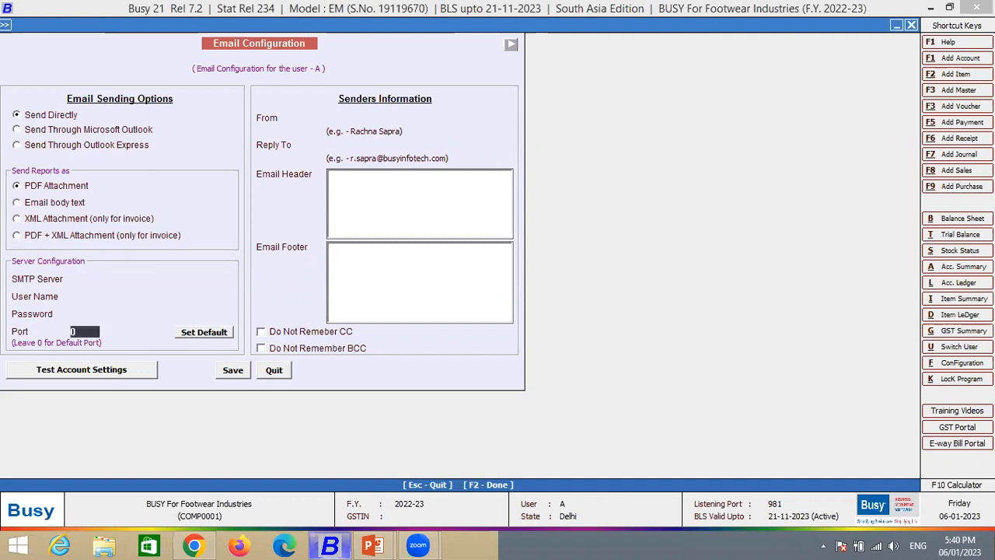
pyautogui.press('Return')
pyautogui.press('Return')
pyautogui.press('Return')
pyautogui.press('Escape')
# - Add an SMS API format named WA, display its parameter settings and close the SMS Configuration
pyautogui.press('Return')
pyautogui.press('Down')
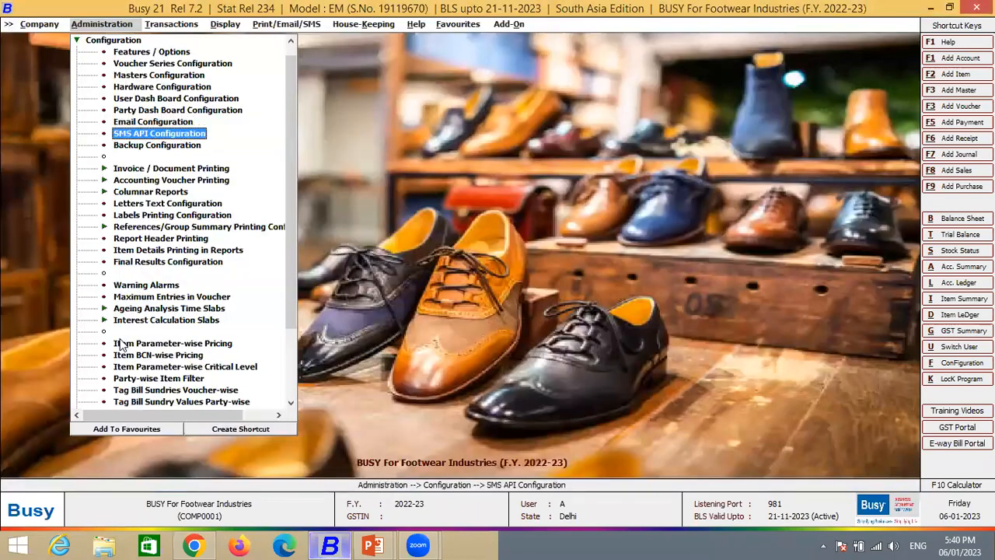
pyautogui.press('Return')
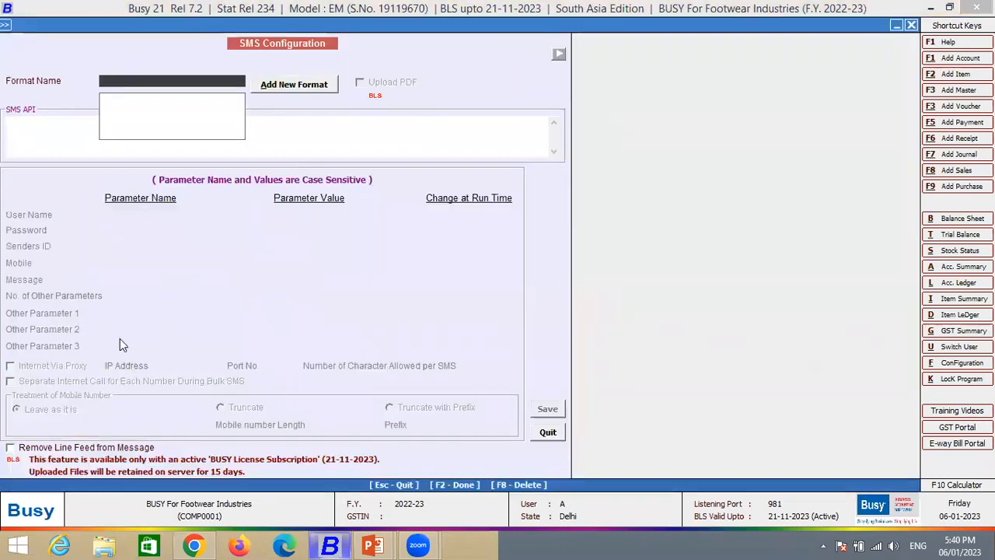
pyautogui.click(295, 84)
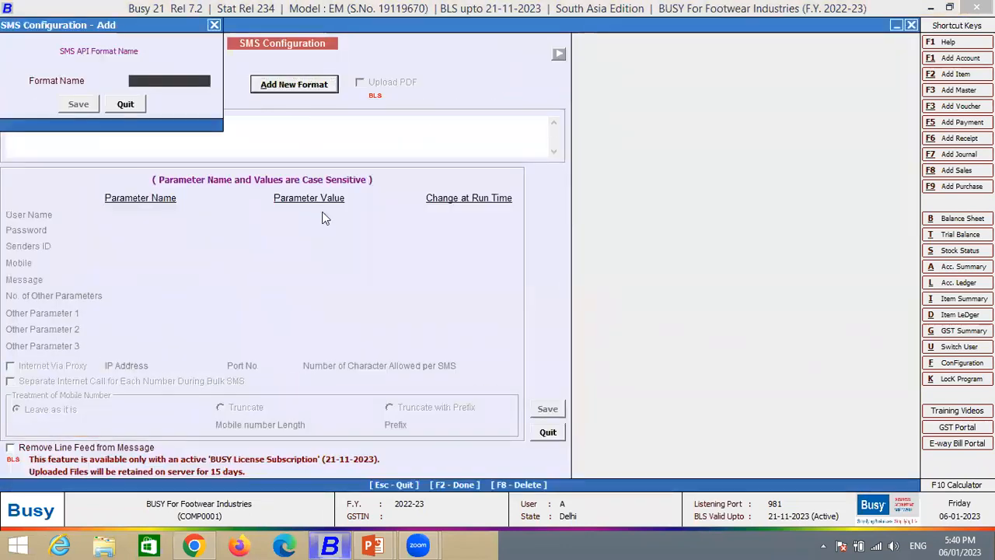
pyautogui.write('WA')
pyautogui.press('Return')
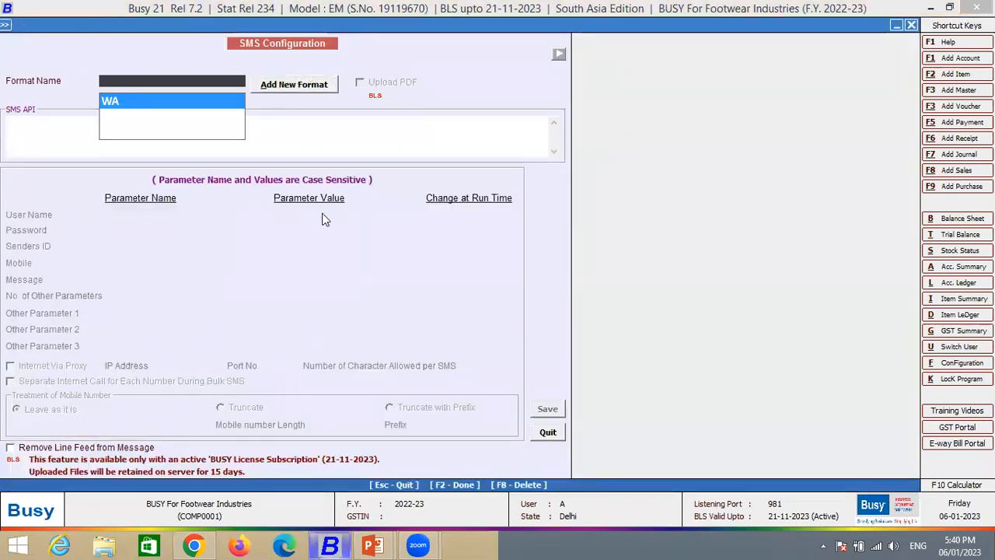
pyautogui.press('Return')
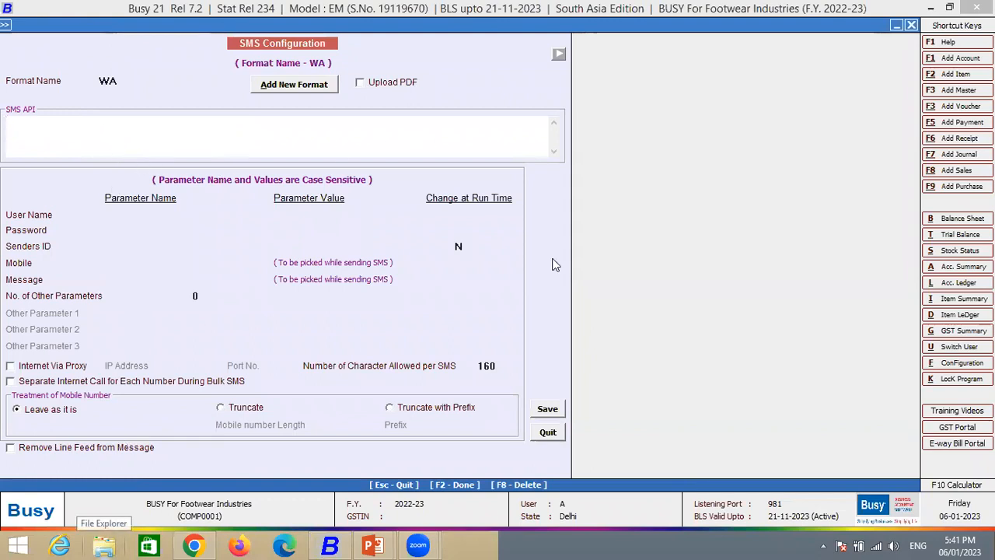
pyautogui.click(550, 433)
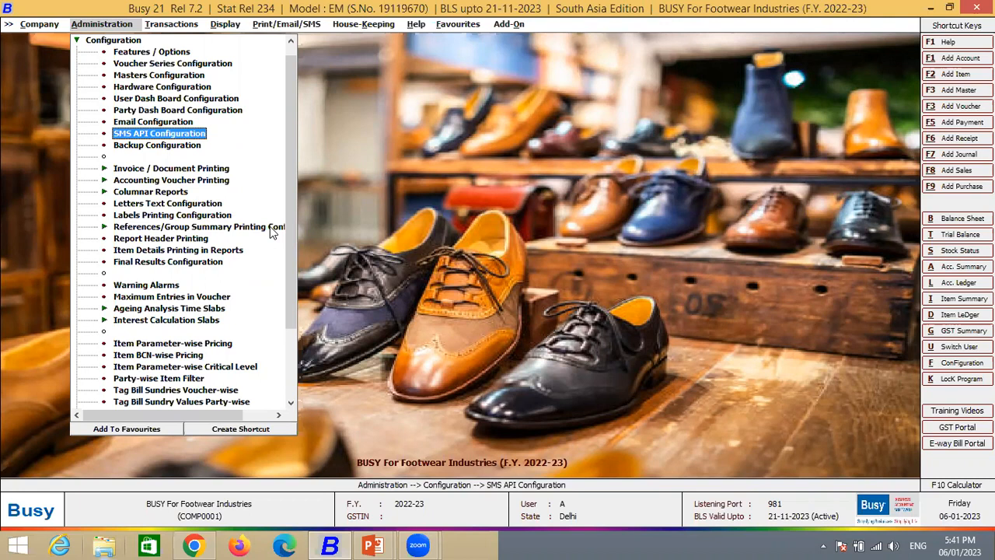
# - Examine the voucher numbering options of the Sales voucher's Main series in the Voucher Series Configuration
pyautogui.press('Down')
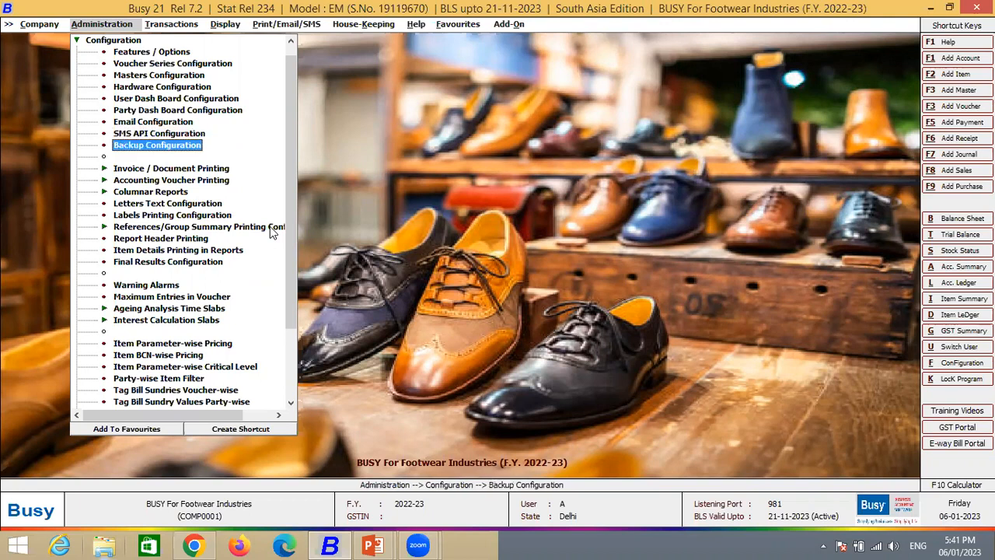
pyautogui.press('Up')
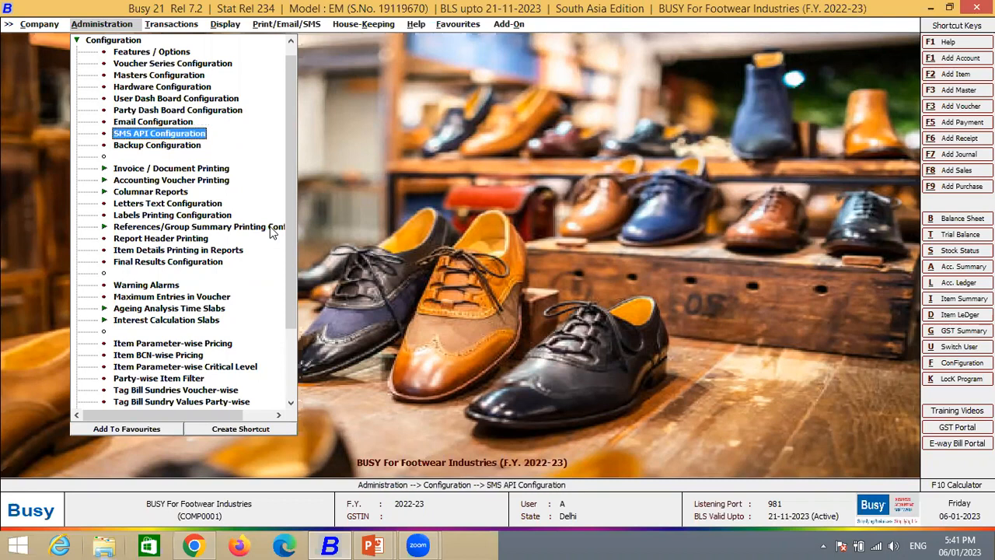
pyautogui.press('Up')
pyautogui.press('Up')
pyautogui.press('Up')
pyautogui.press('Up')
pyautogui.press('Up')
pyautogui.press('Up')
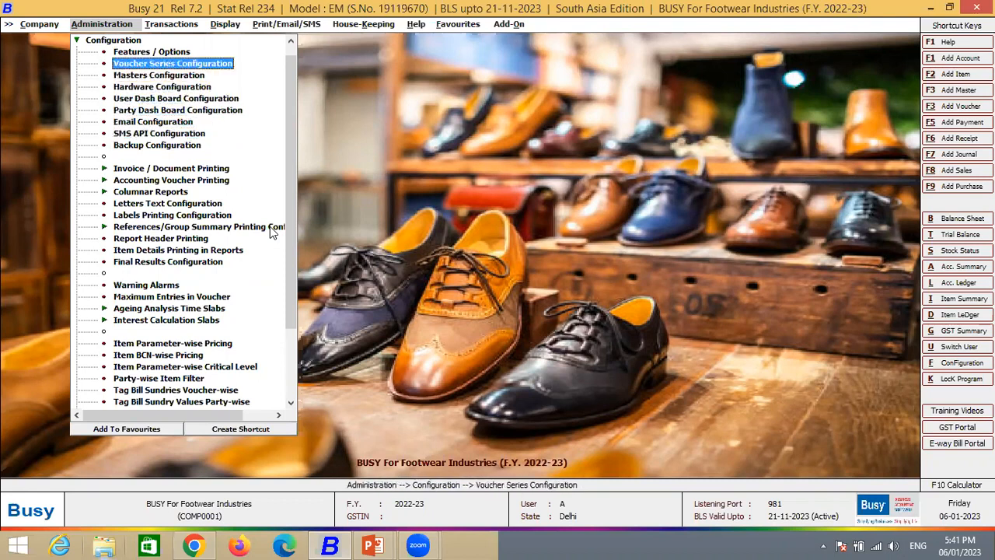
pyautogui.press('Return')
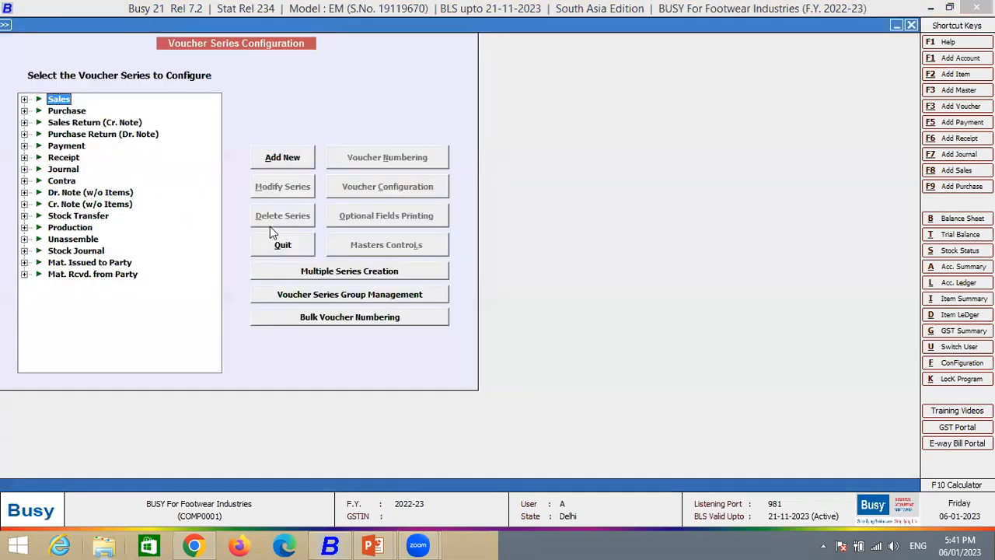
pyautogui.press('Right')
pyautogui.press('Down')
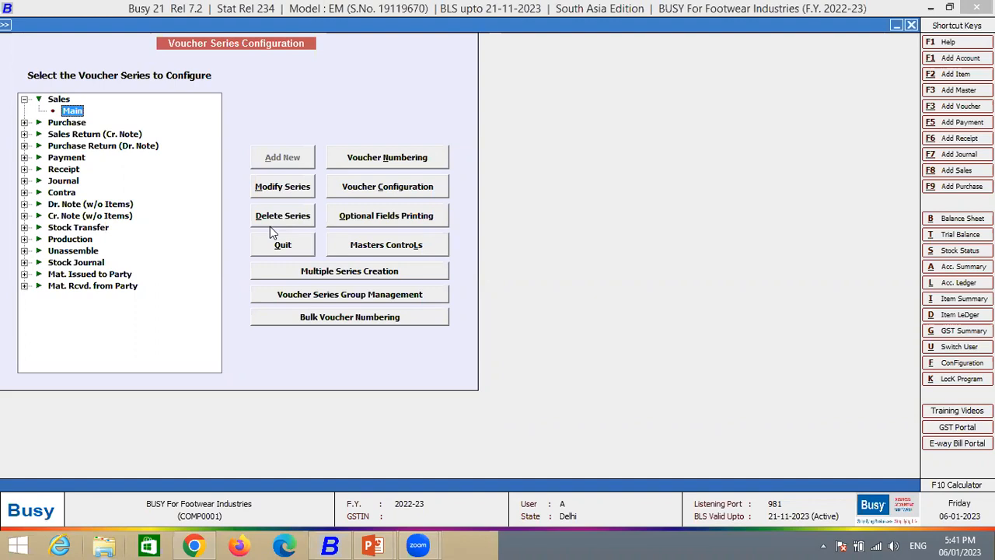
pyautogui.click(378, 159)
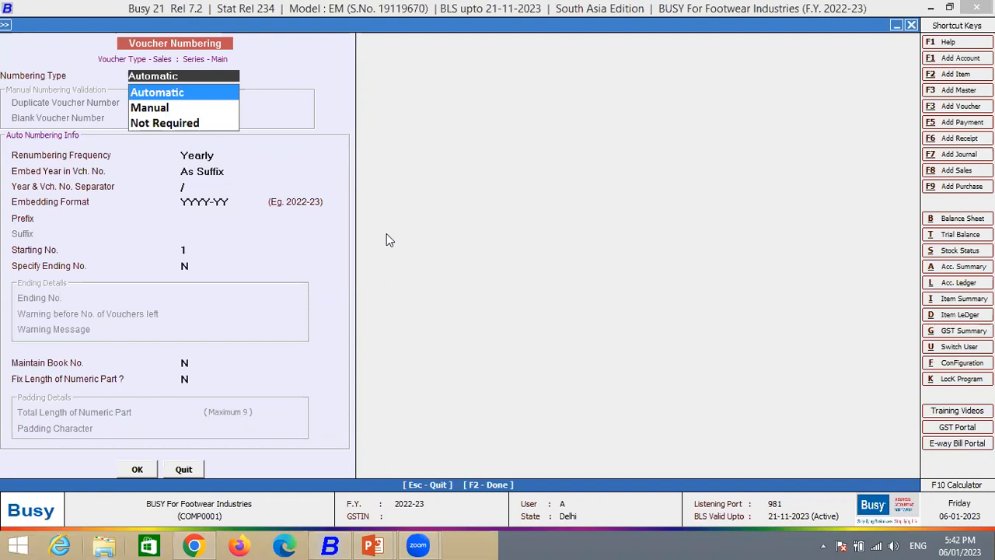
pyautogui.press('Return')
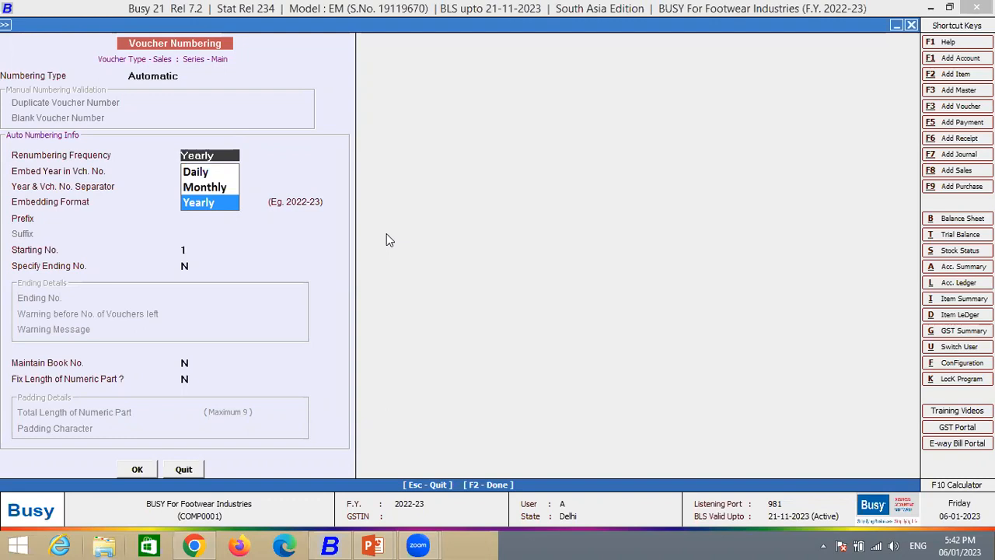
pyautogui.press('Escape')
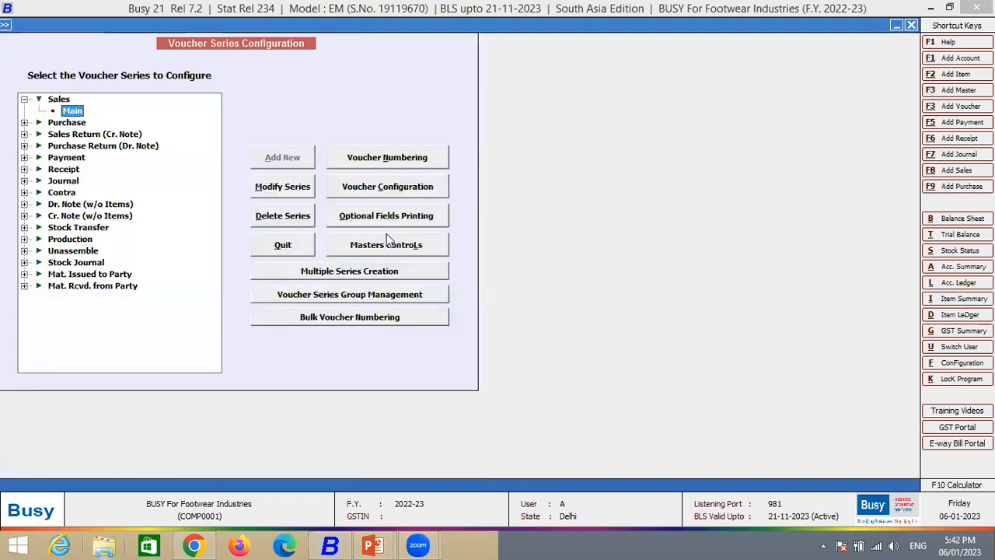
# - Open Bulk Voucher Numbering and set the MtRc series' numbering type to Automatic
pyautogui.click(406, 315)
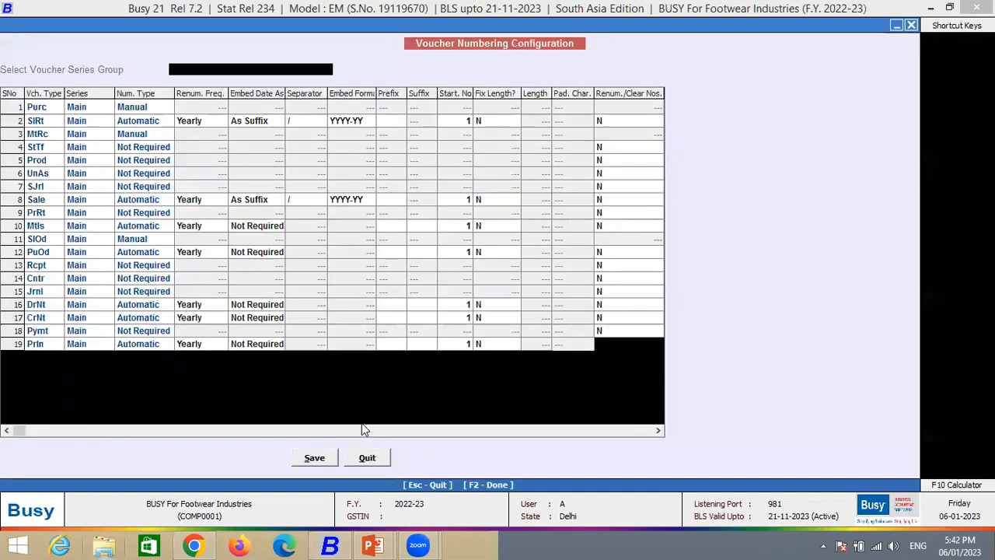
pyautogui.moveTo(128, 106); pyautogui.dragTo(132, 365)
pyautogui.click(141, 107)
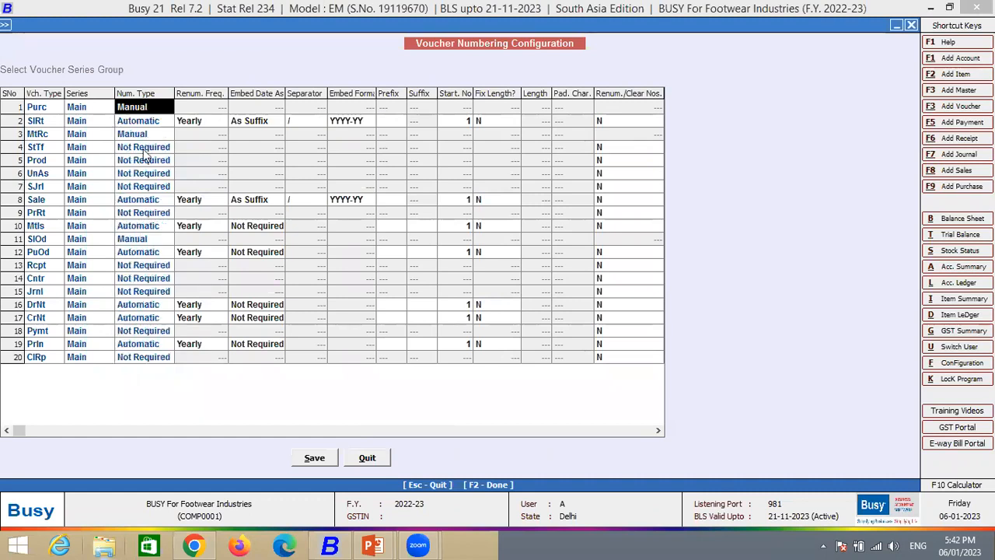
pyautogui.click(138, 135)
pyautogui.write('a')
pyautogui.press('Return')
# - Set the numbering type of the SJrl and UnAs voucher series to Automatic
pyautogui.click(146, 200)
pyautogui.click(147, 186)
pyautogui.write('a')
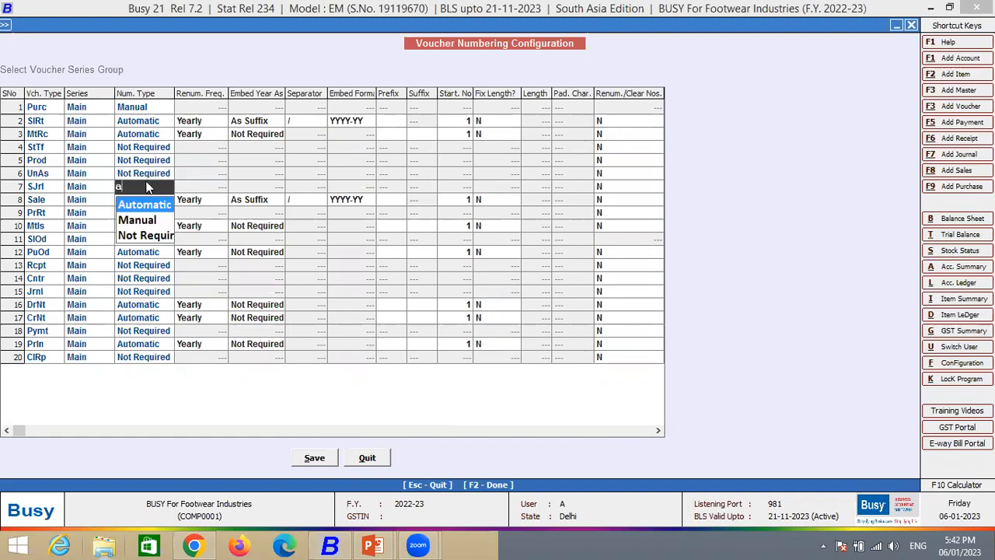
pyautogui.press('Return')
pyautogui.click(146, 173)
pyautogui.write('a')
pyautogui.press('Return')
# - Set the numbering type of the StTf and Prod voucher series to Automatic
pyautogui.click(146, 150)
pyautogui.write('a')
pyautogui.press('Return')
pyautogui.click(149, 160)
pyautogui.write('a')
pyautogui.press('Return')
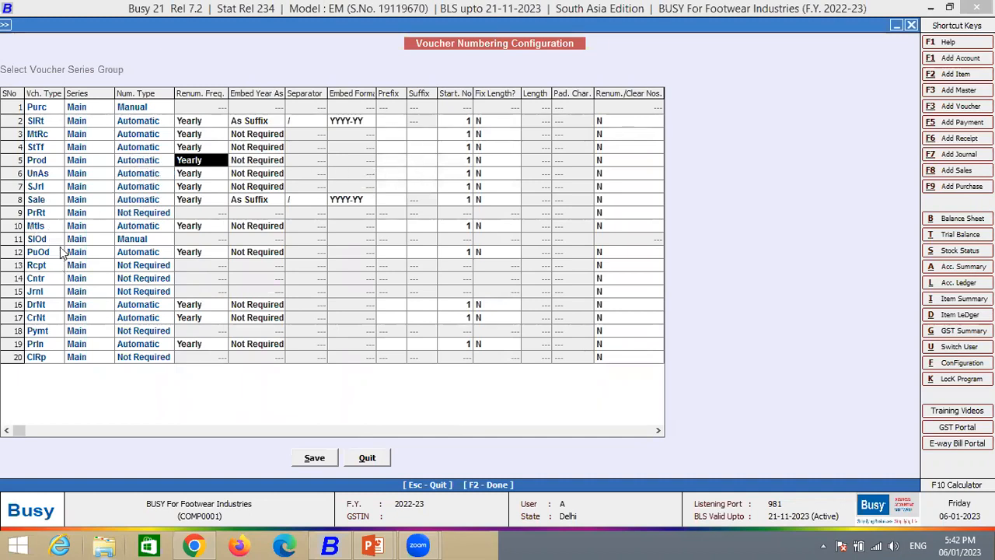
# - Set the starting number of the Sale voucher's Main series to 101
pyautogui.click(454, 199)
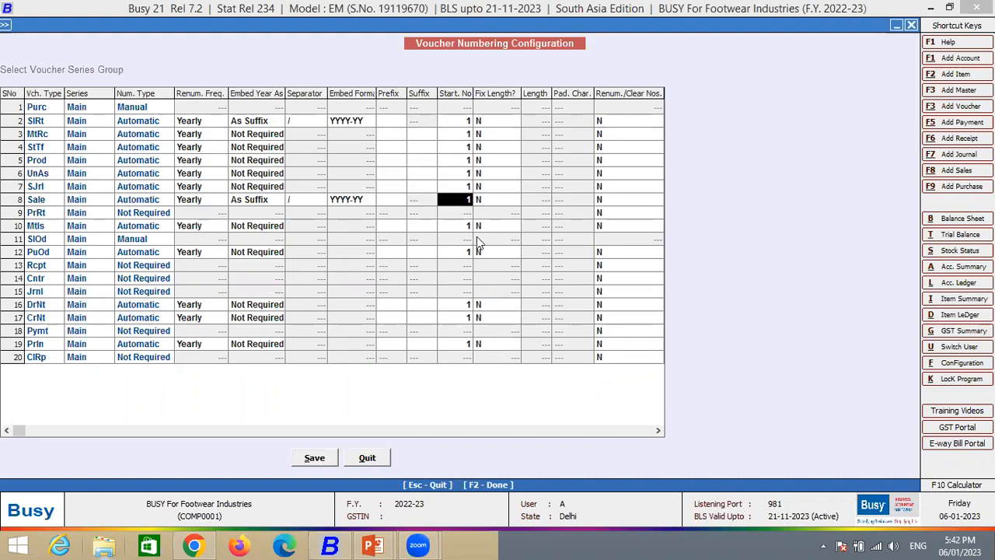
pyautogui.write('2')
pyautogui.press('BackSpace')
pyautogui.write('101')
pyautogui.press('Return')
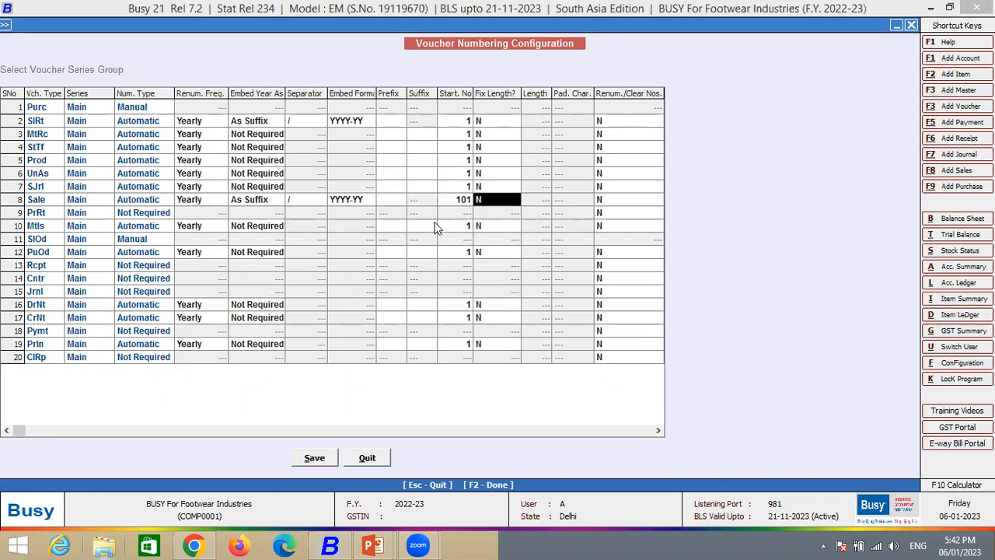
# - Set the Sale series' year embedding to Not Required and save the voucher numbering configuration
pyautogui.click(242, 136)
pyautogui.click(248, 121)
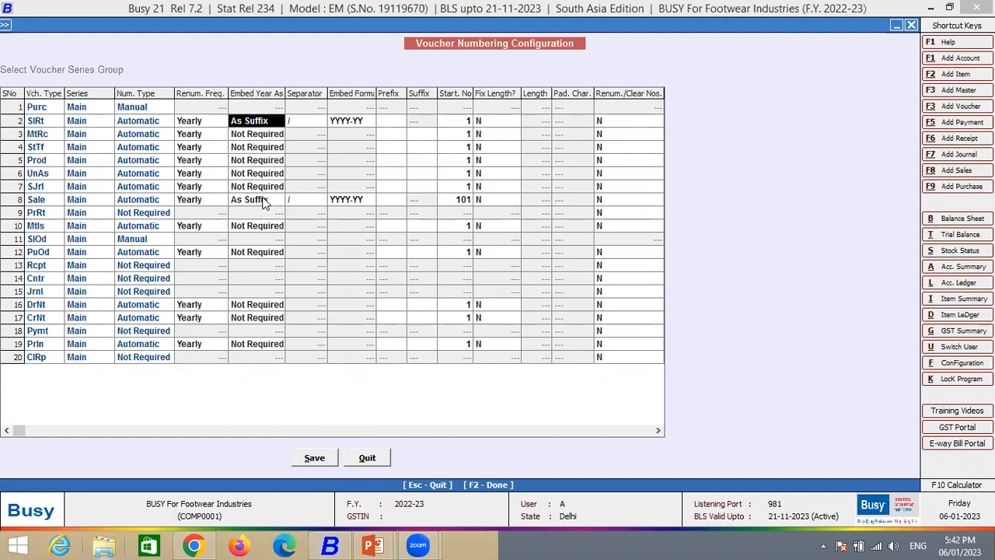
pyautogui.click(264, 200)
pyautogui.write('n')
pyautogui.press('Return')
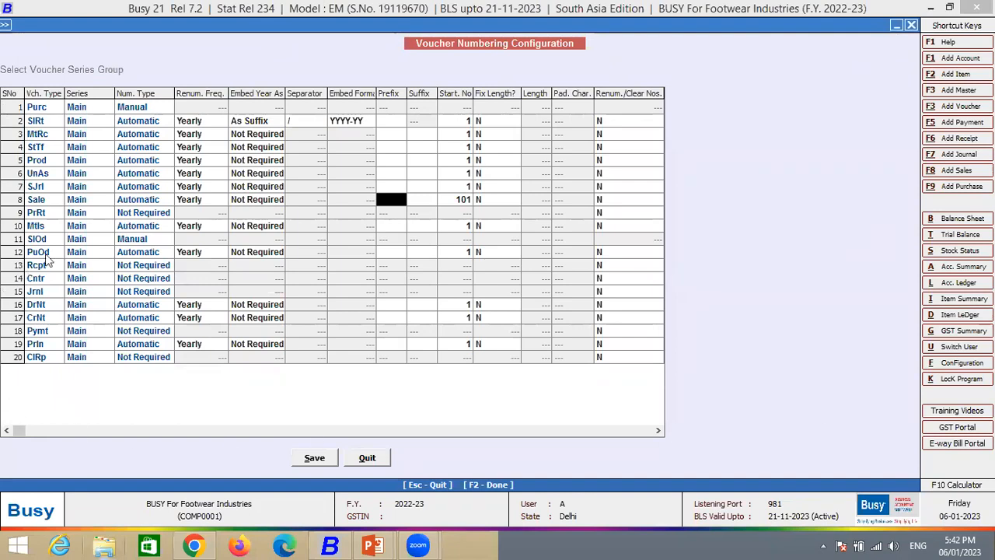
pyautogui.click(322, 460)
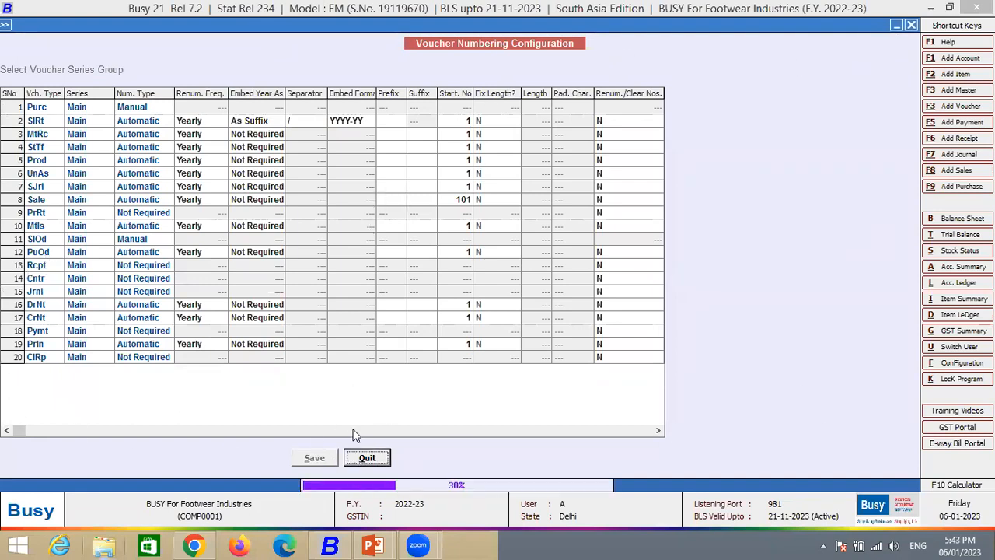
pyautogui.press('Return')
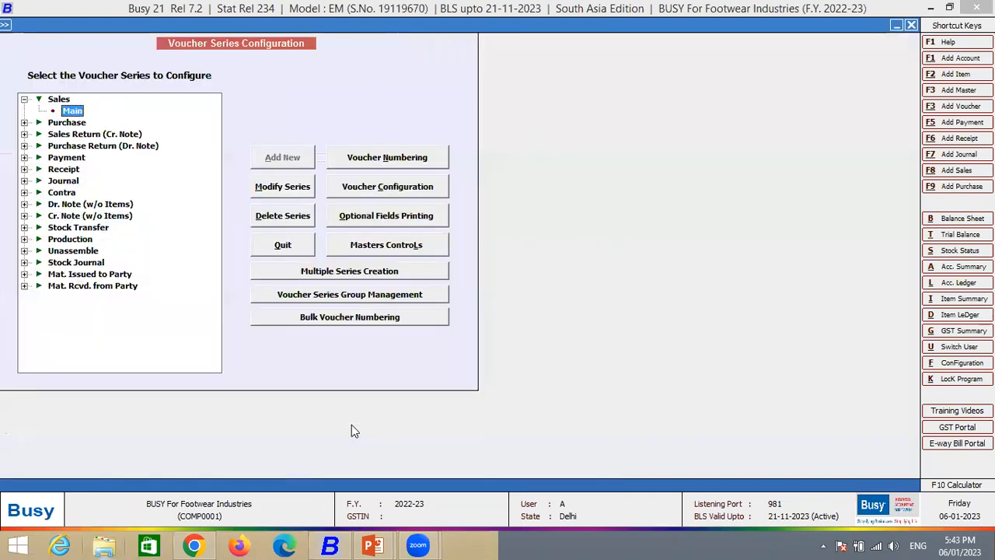
pyautogui.press('Escape')
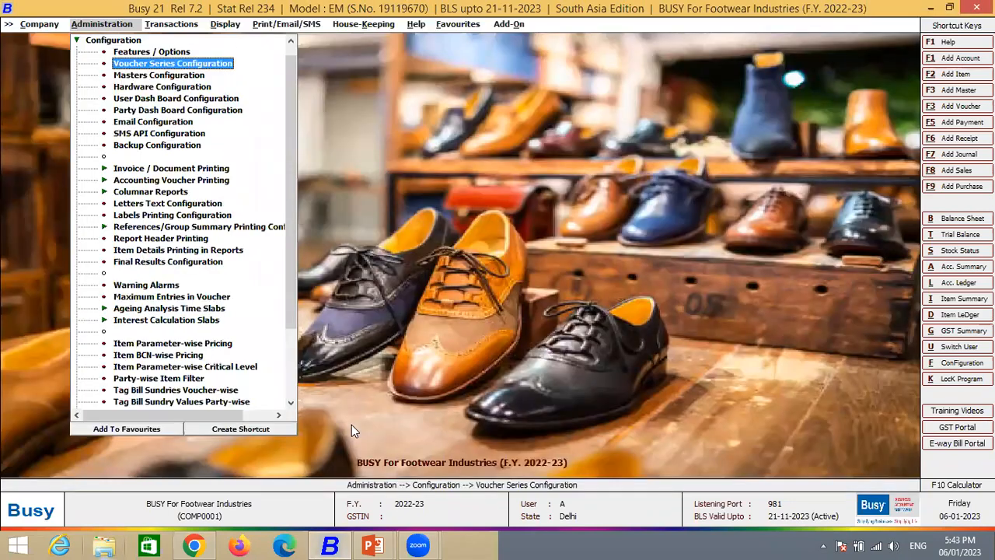
# - Open the voucher configuration of the Sales voucher's Main series
pyautogui.press('Up')
pyautogui.press('Up')
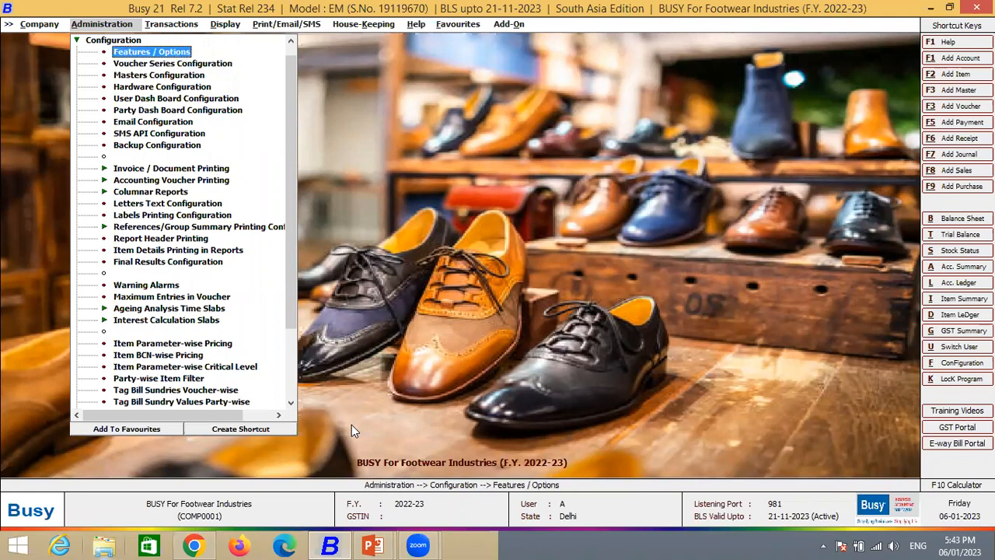
pyautogui.press('Down')
pyautogui.press('Down')
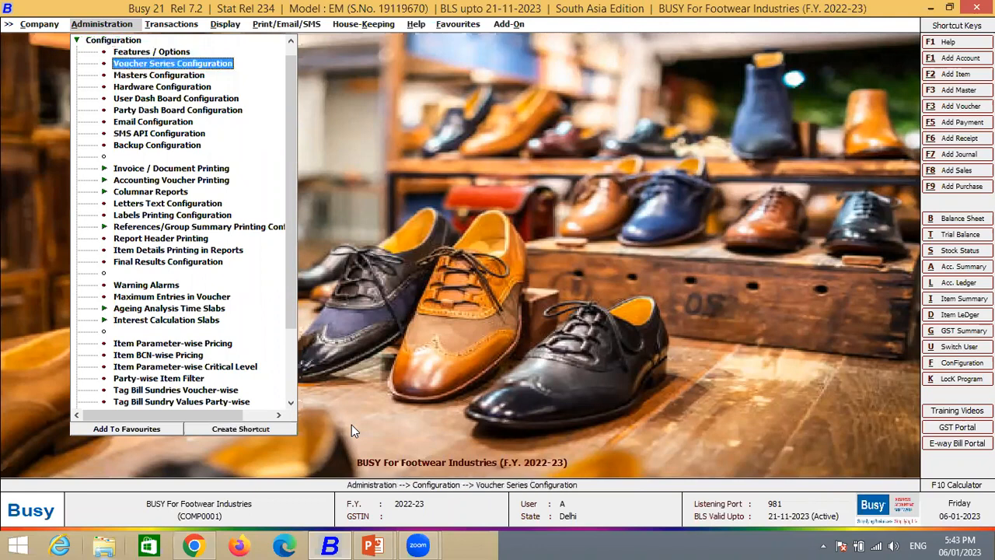
pyautogui.press('Return')
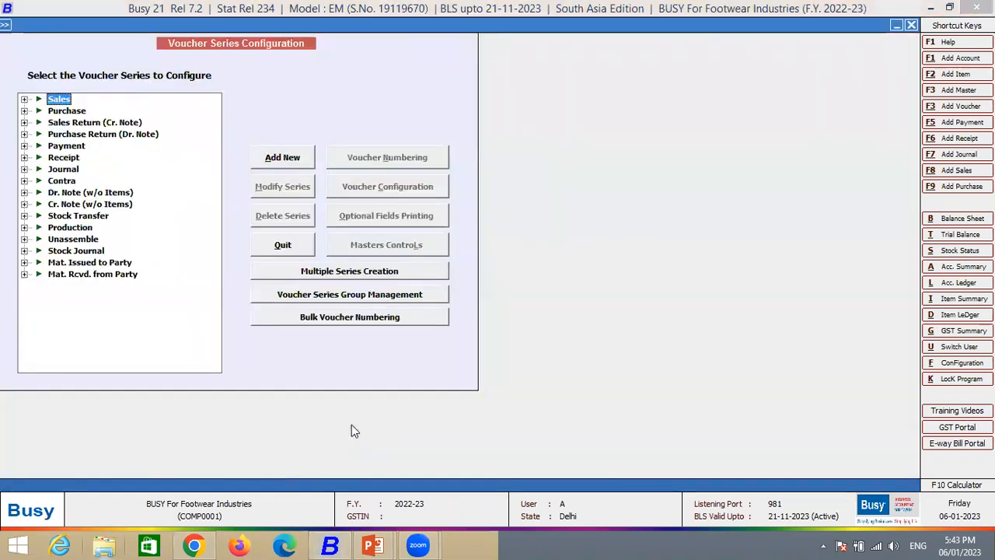
pyautogui.press('Right')
pyautogui.press('Down')
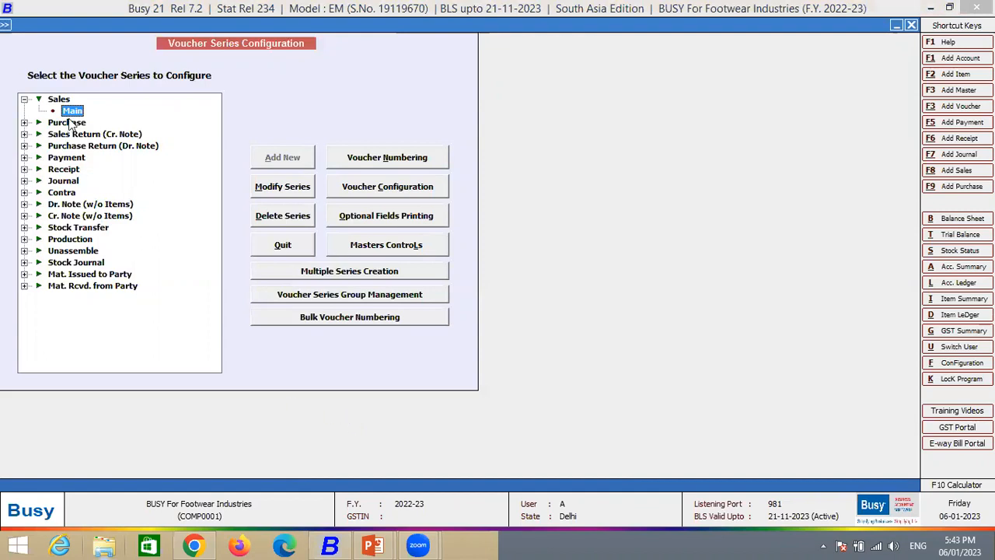
pyautogui.click(381, 195)
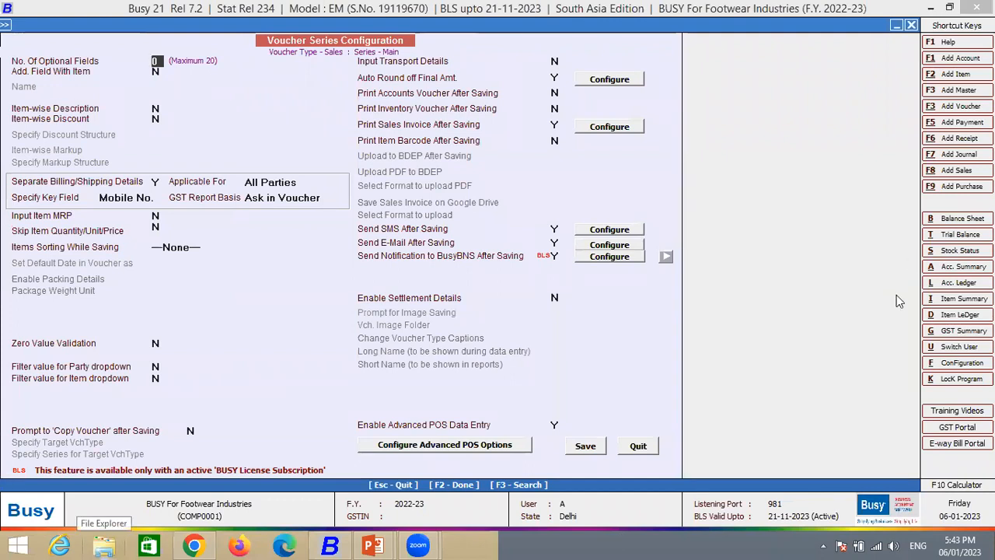
# - Enable item-wise discount for the Sales Main series
pyautogui.click(156, 118)
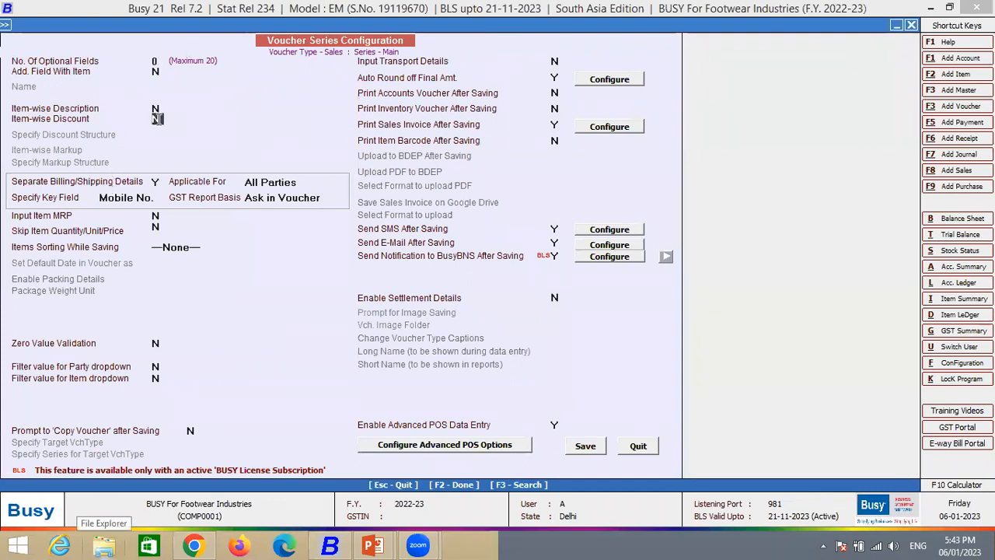
pyautogui.press('y')
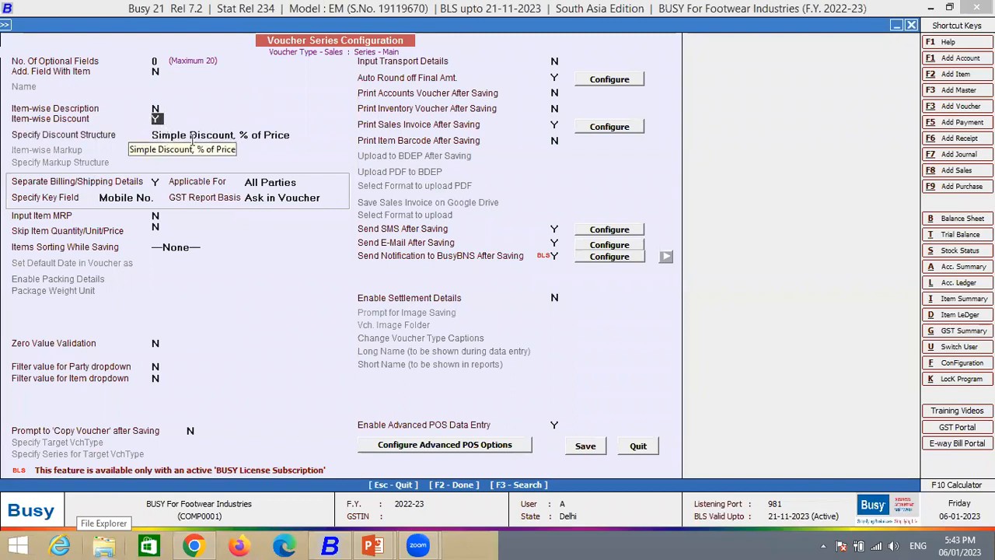
pyautogui.press('Return')
# - Examine the separate billing/shipping options: applicable parties, key field and GST report basis
pyautogui.click(156, 181)
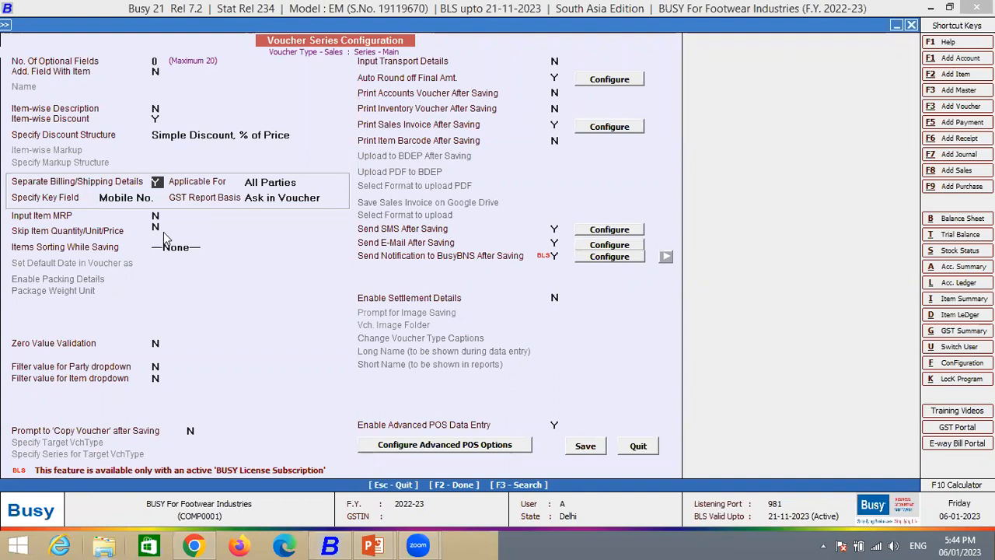
pyautogui.press('Return')
pyautogui.press('Return')
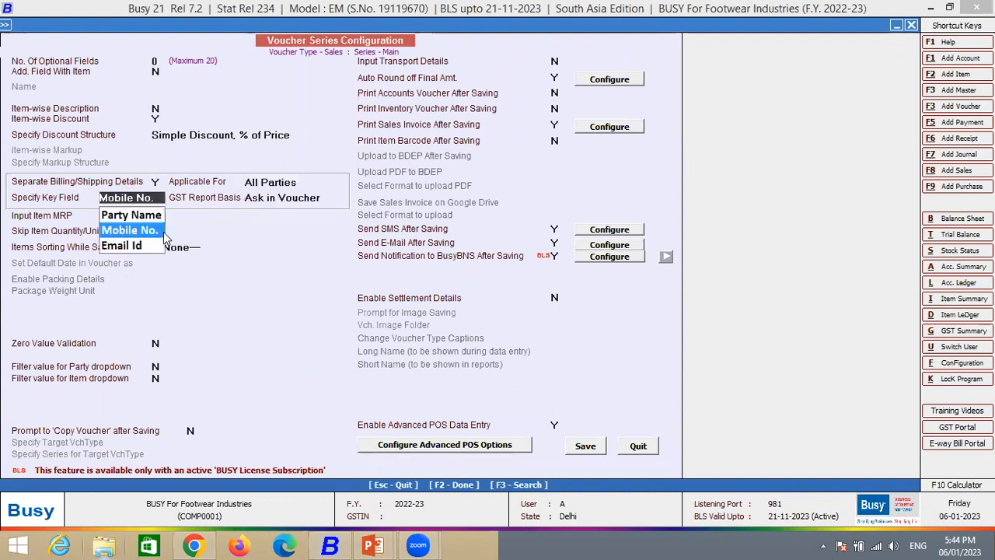
pyautogui.press('Return')
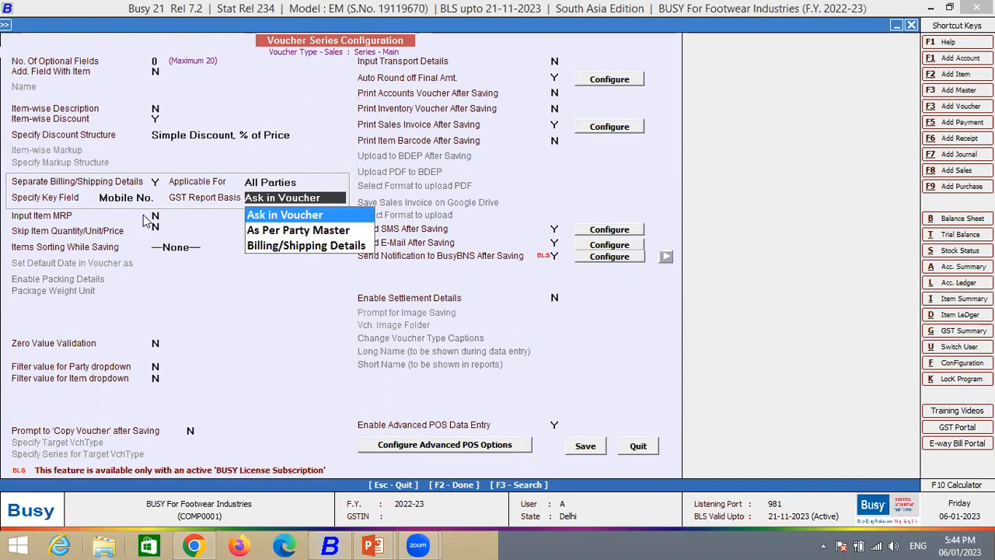
pyautogui.press('Return')
pyautogui.press('Return')
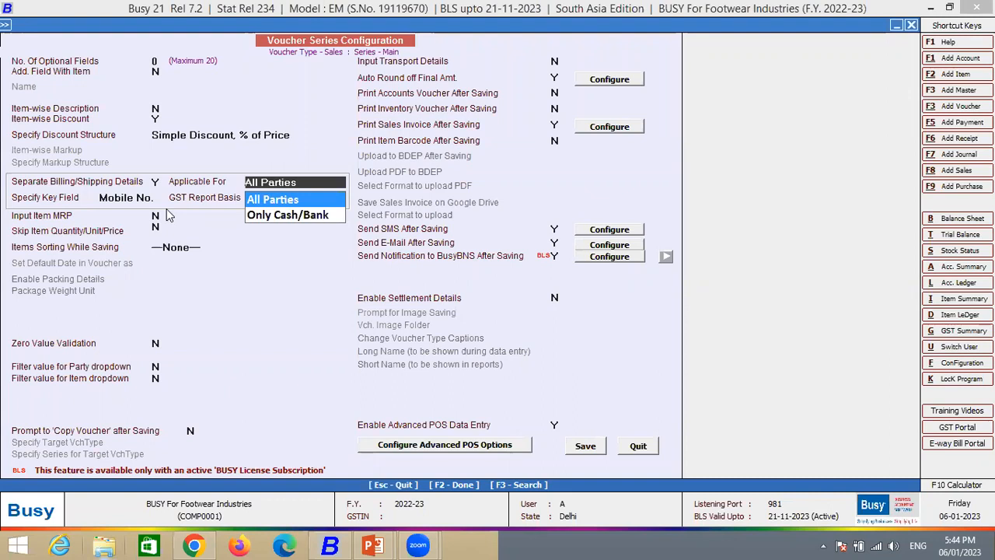
pyautogui.press('Return')
pyautogui.press('Return')
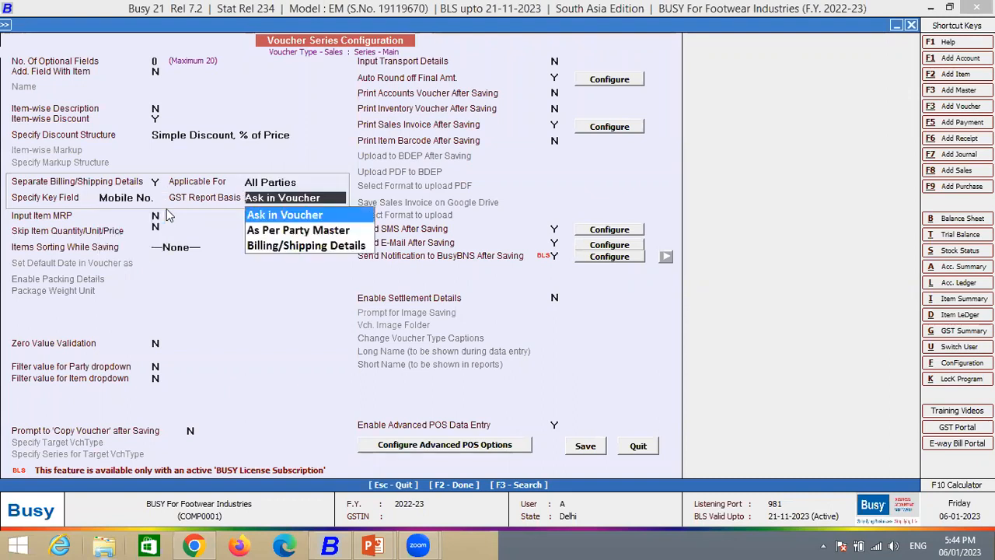
pyautogui.press('Return')
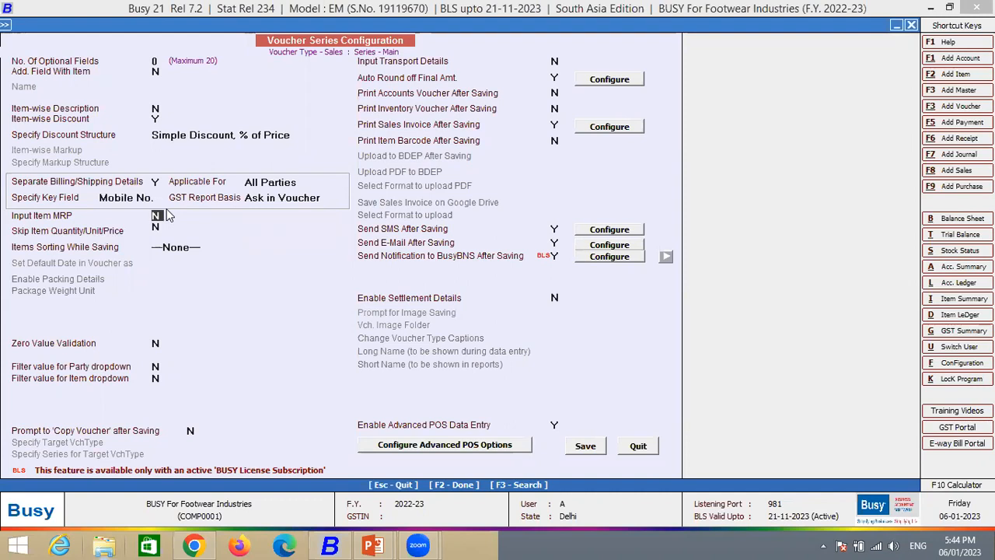
# - Set the items sorting while saving to Item Group-wise
pyautogui.press('Return')
pyautogui.press('Return')
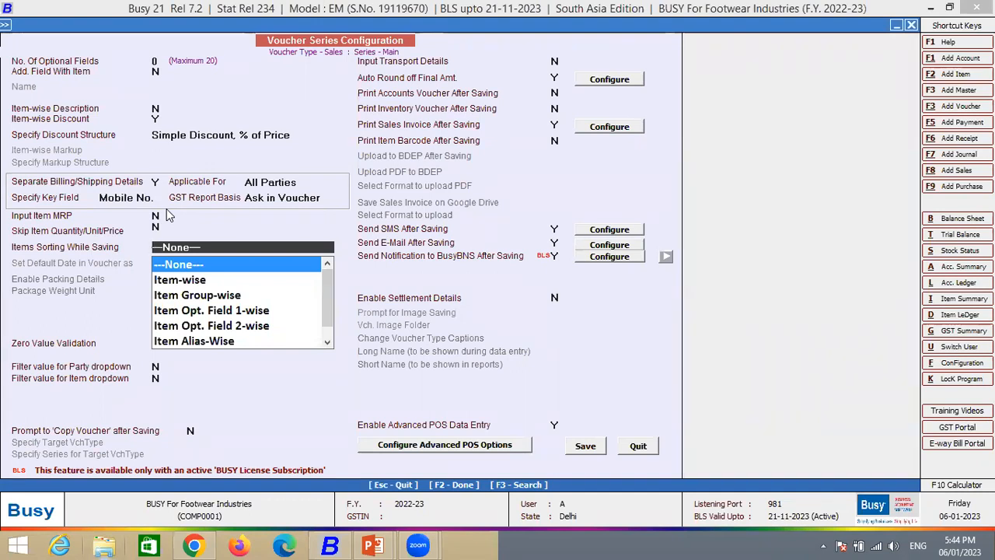
pyautogui.press('Down')
pyautogui.press('Down')
pyautogui.press('Down')
pyautogui.press('Down')
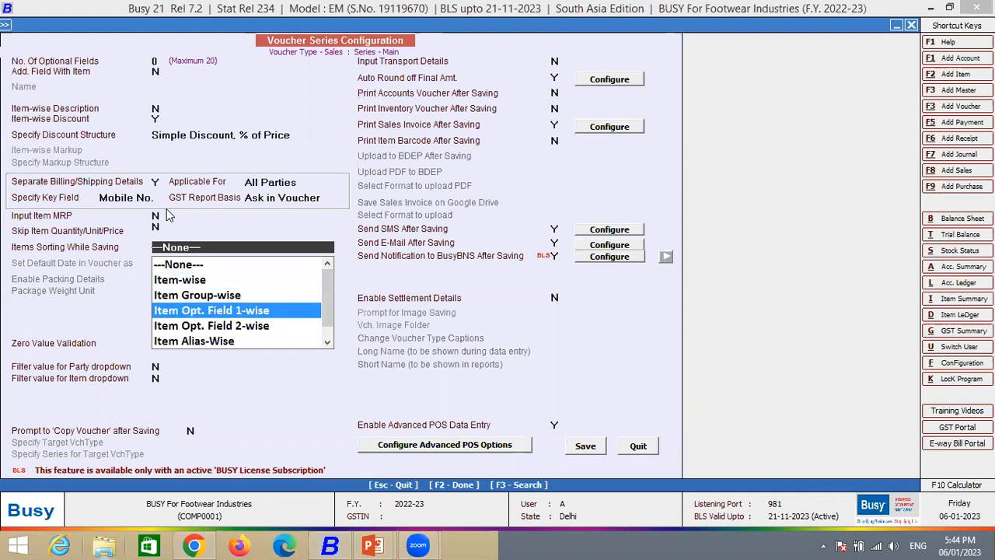
pyautogui.press('Up')
pyautogui.press('Up')
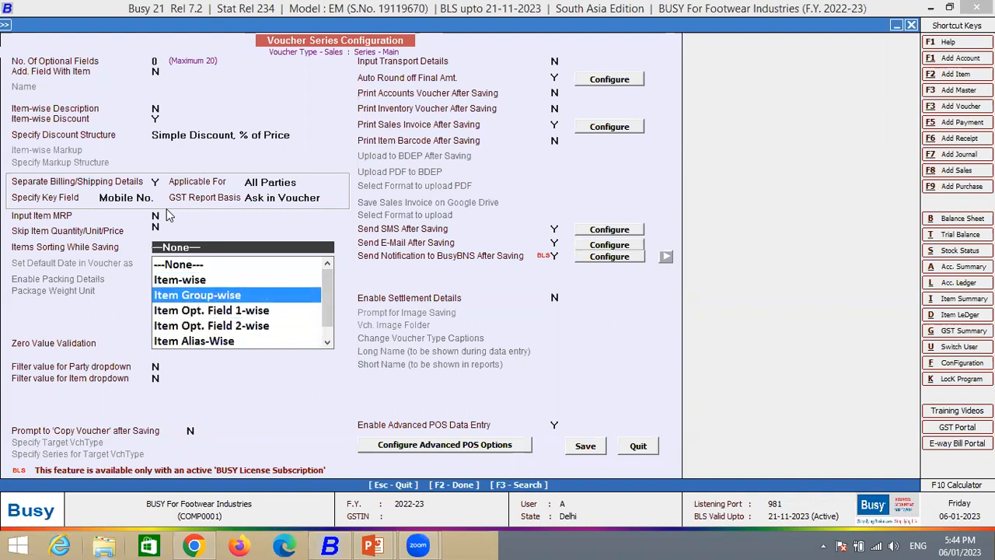
pyautogui.press('Up')
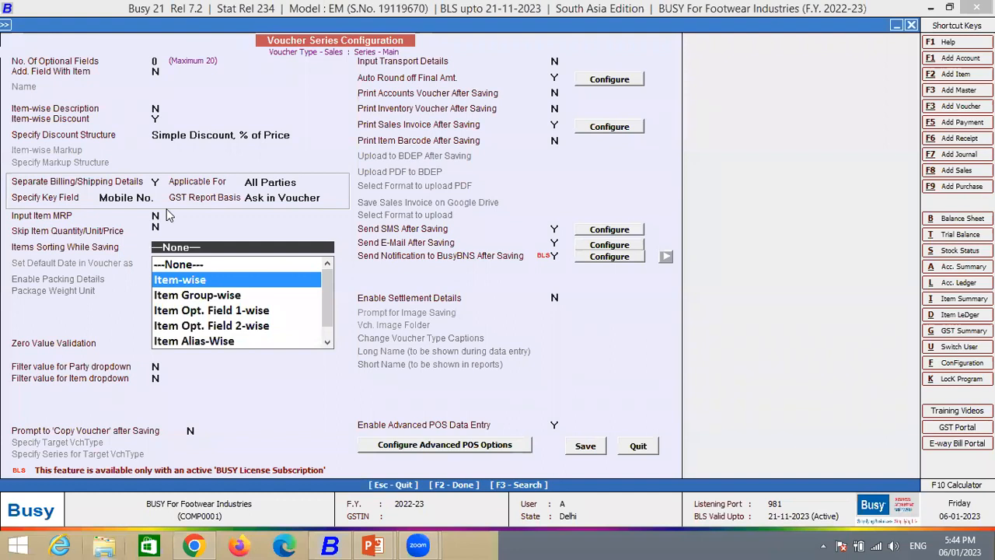
pyautogui.press('Down')
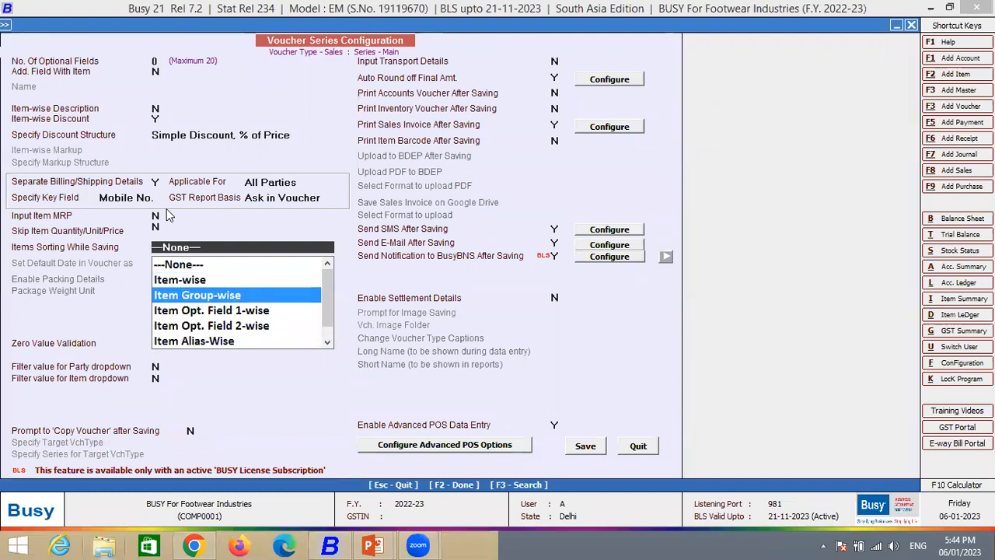
pyautogui.press('Return')
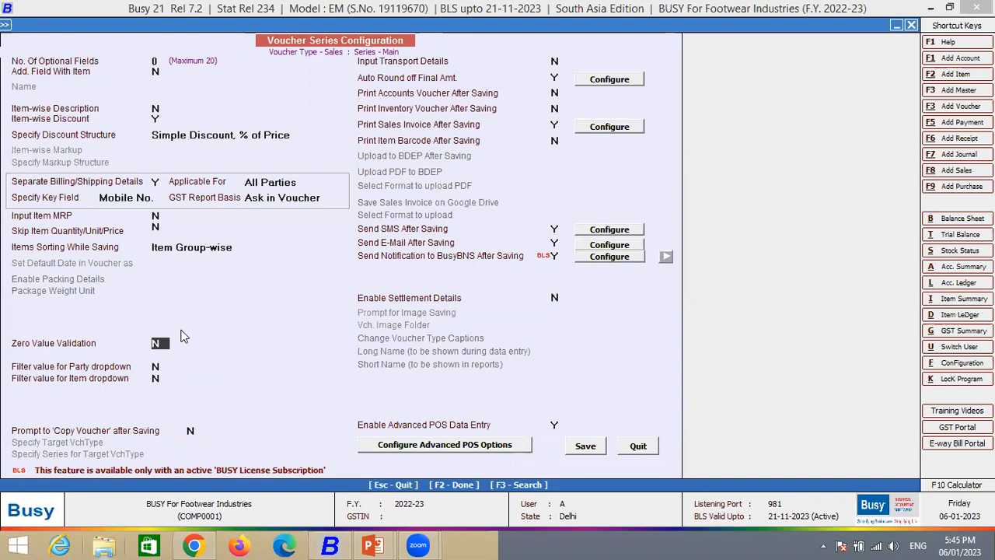
# - Enable zero value validation, disallowing zero item main quantity, item main price, item amount and voucher amount, and save it
pyautogui.press('y')
pyautogui.press('Return')
pyautogui.press('Return')
pyautogui.click(272, 384)
pyautogui.click(434, 387)
pyautogui.click(581, 385)
pyautogui.click(532, 459)
pyautogui.click(335, 460)
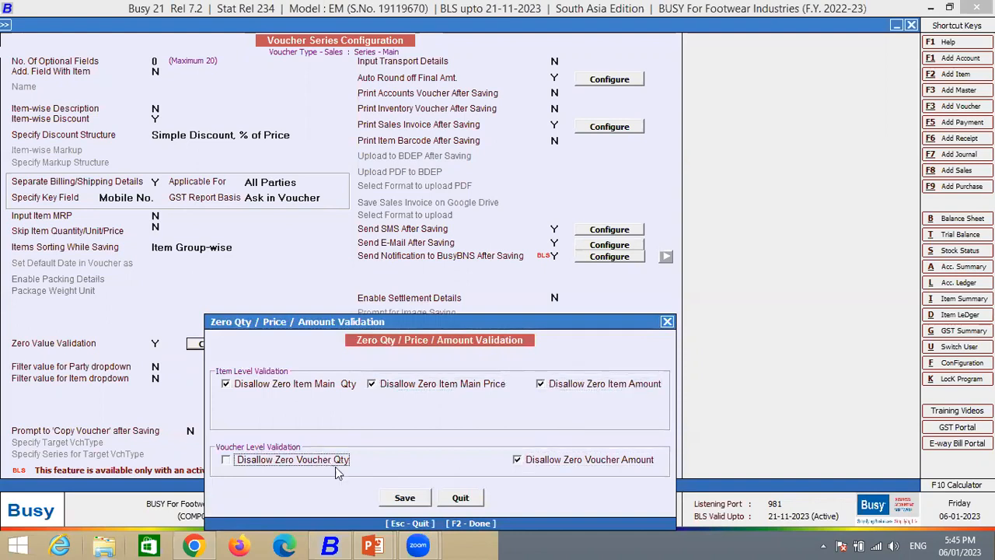
pyautogui.click(404, 498)
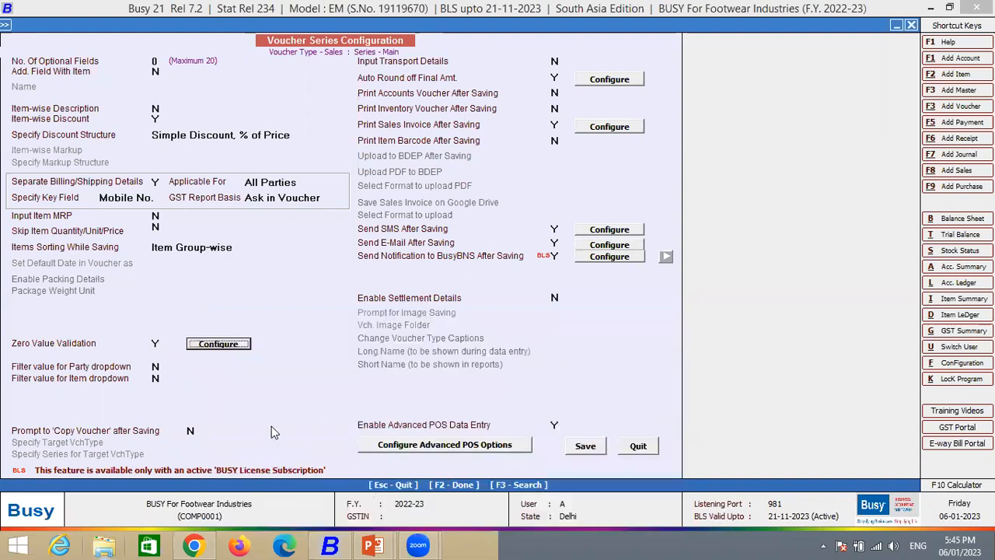
# - Enable the filter value for the party dropdown and set it to Sundry Debators
pyautogui.click(154, 368)
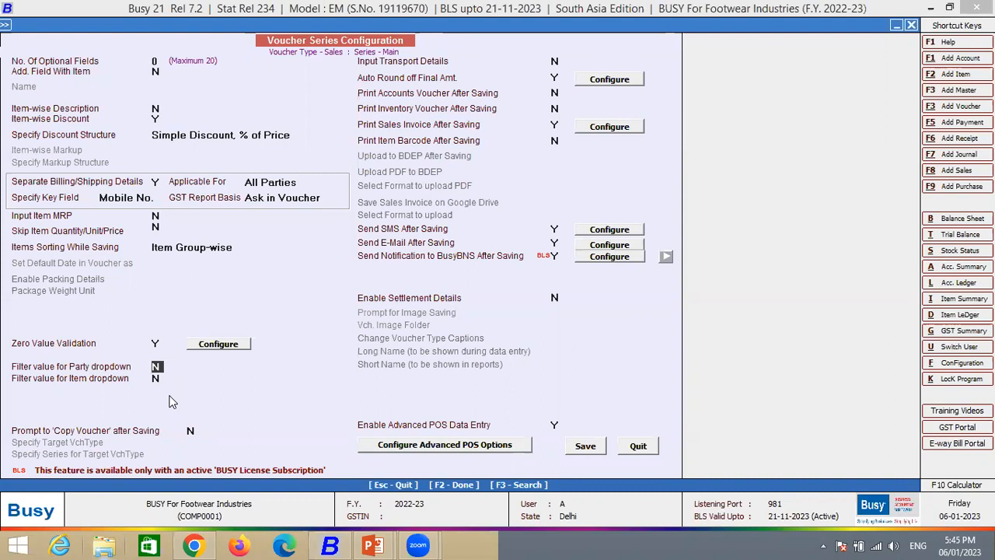
pyautogui.write('Y')
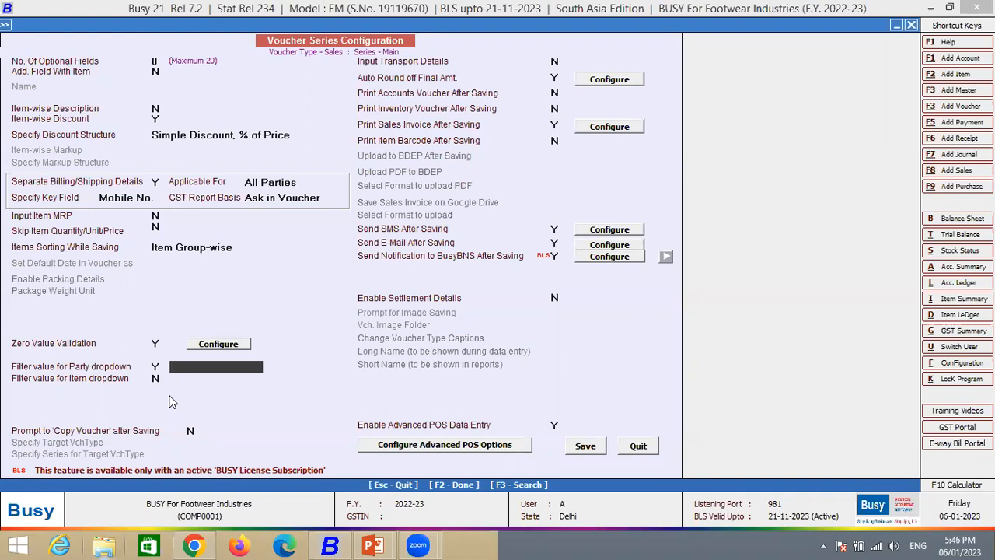
pyautogui.write('Sundry debators')
pyautogui.press('Return')
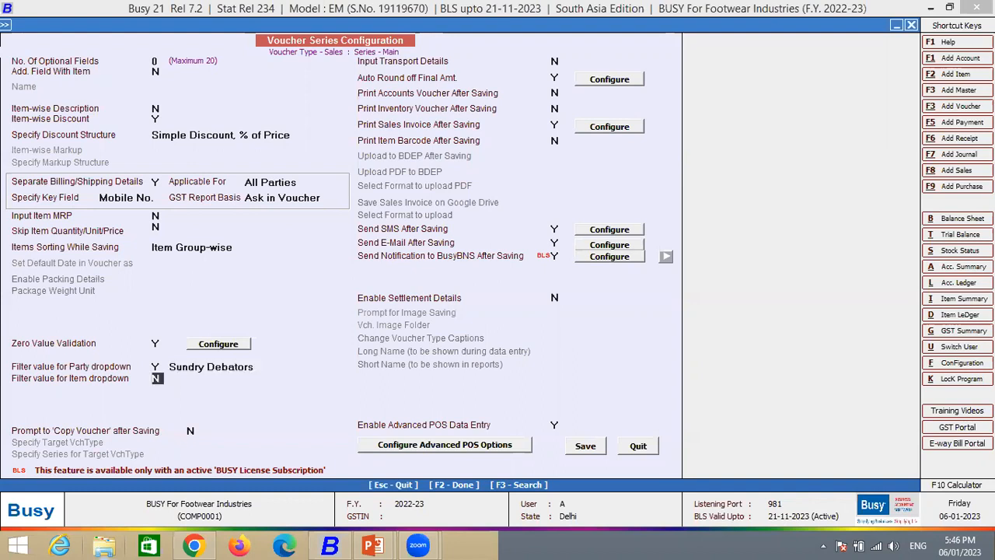
pyautogui.press('Up')
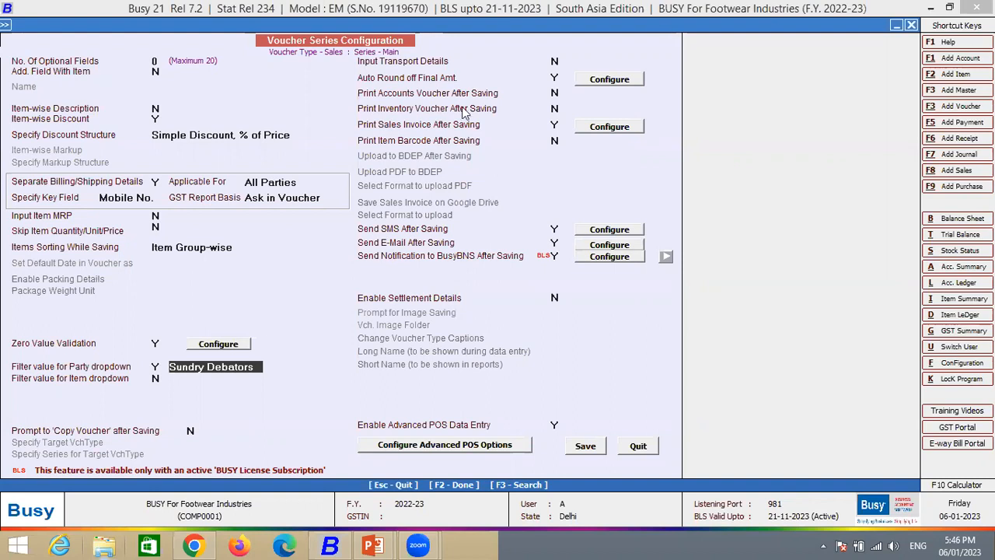
# - Examine the auto round-off options for the final amount: rounding mode, upper and lower bill sundries, and nearest rounding value
pyautogui.click(554, 78)
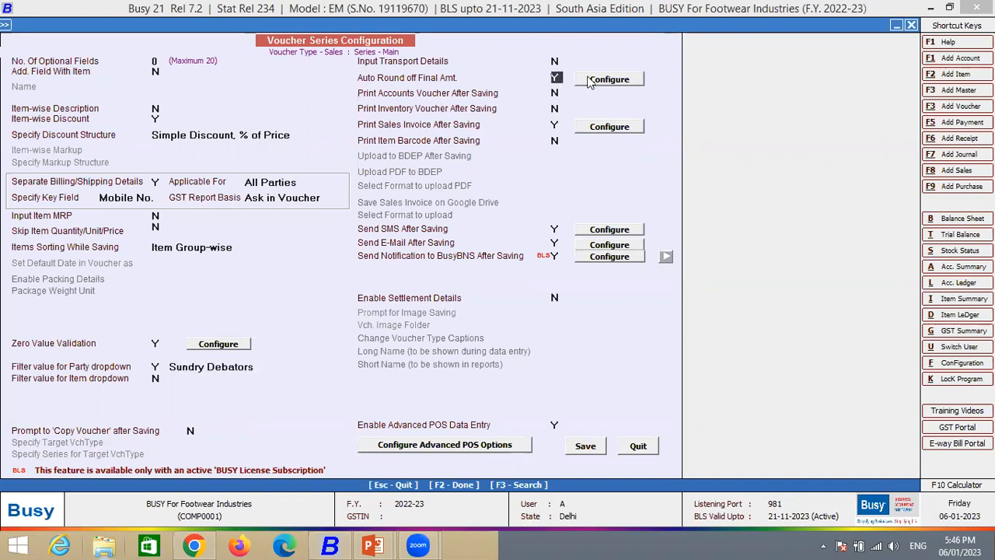
pyautogui.click(591, 80)
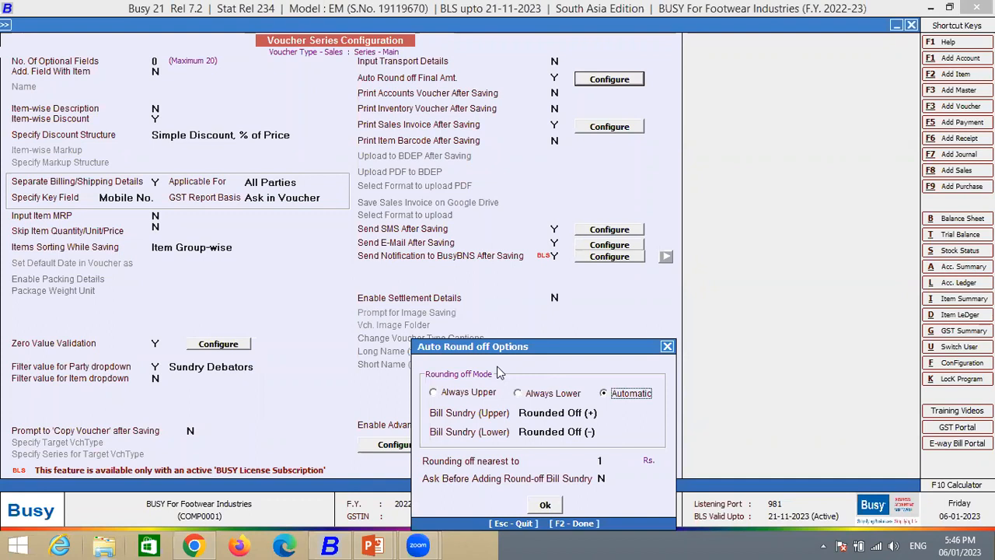
pyautogui.moveTo(499, 373); pyautogui.dragTo(207, 230)
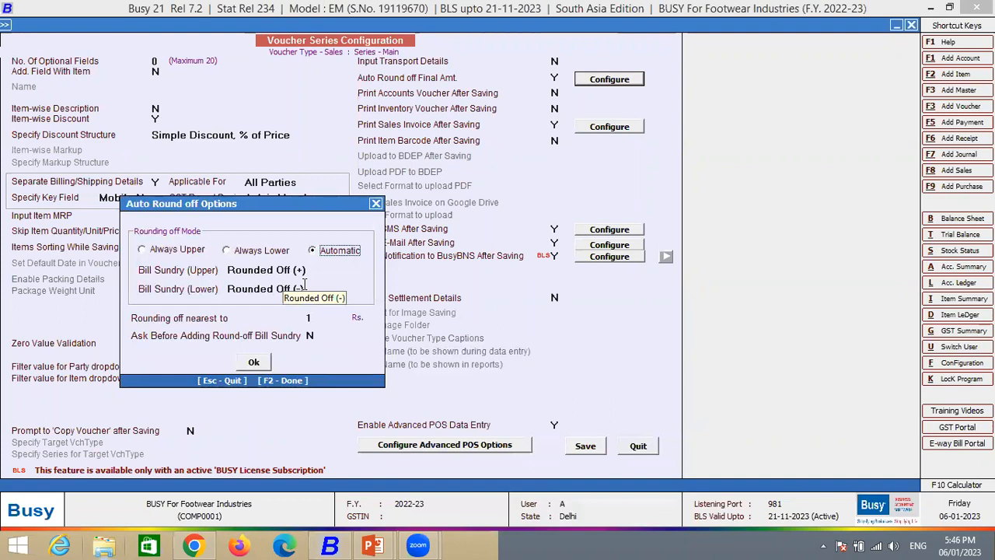
pyautogui.click(377, 204)
pyautogui.press('Return')
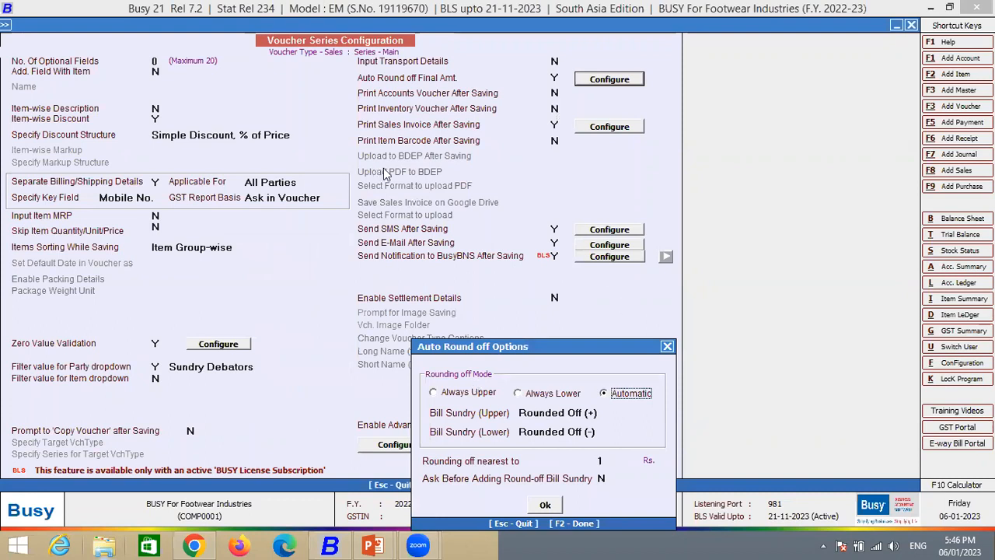
pyautogui.press('Escape')
# - Review the accounts, inventory and sales invoice printing options, including the sales invoice's printing details
pyautogui.click(556, 93)
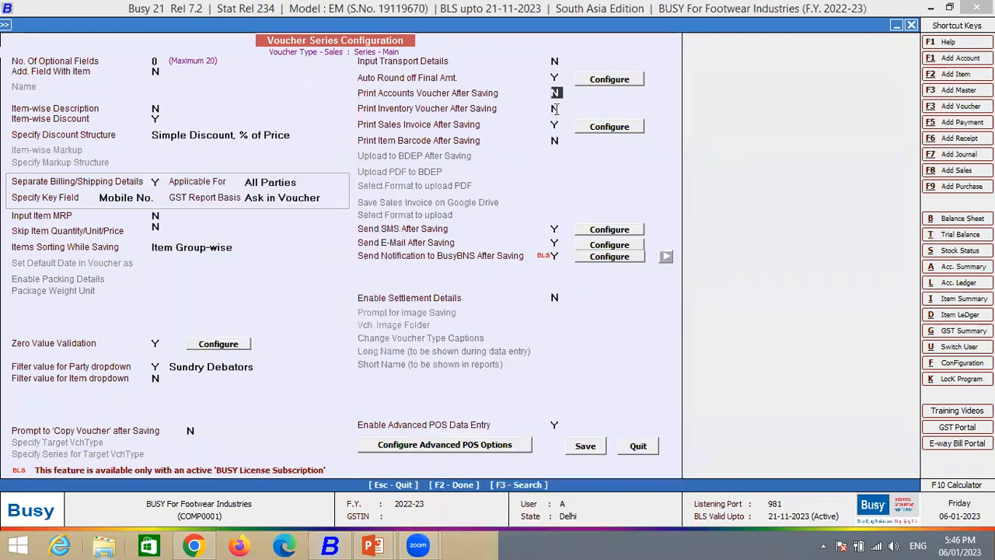
pyautogui.click(555, 110)
pyautogui.click(553, 125)
pyautogui.press('Return')
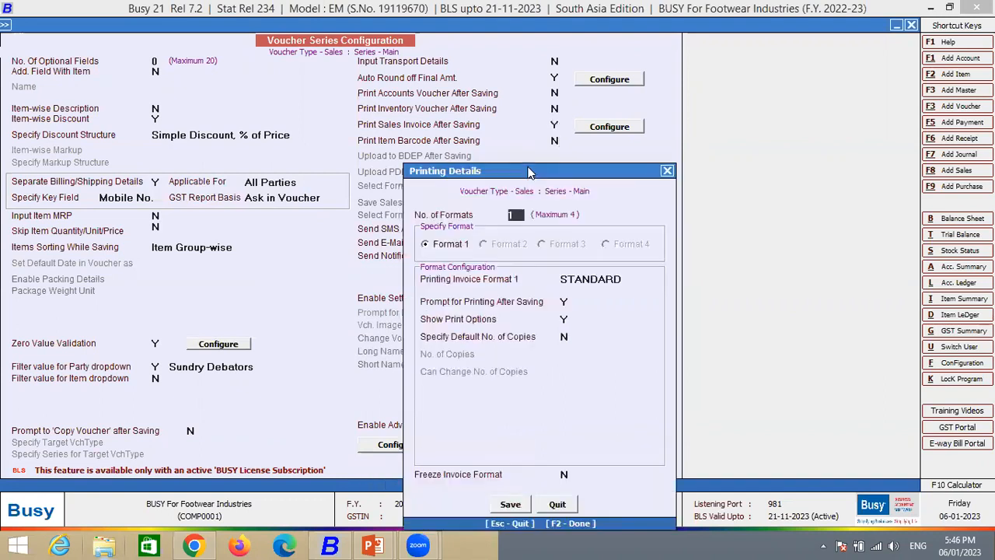
pyautogui.press('Escape')
# - Examine the SMS and e-mail details used for sending after a sales voucher is saved
pyautogui.click(555, 228)
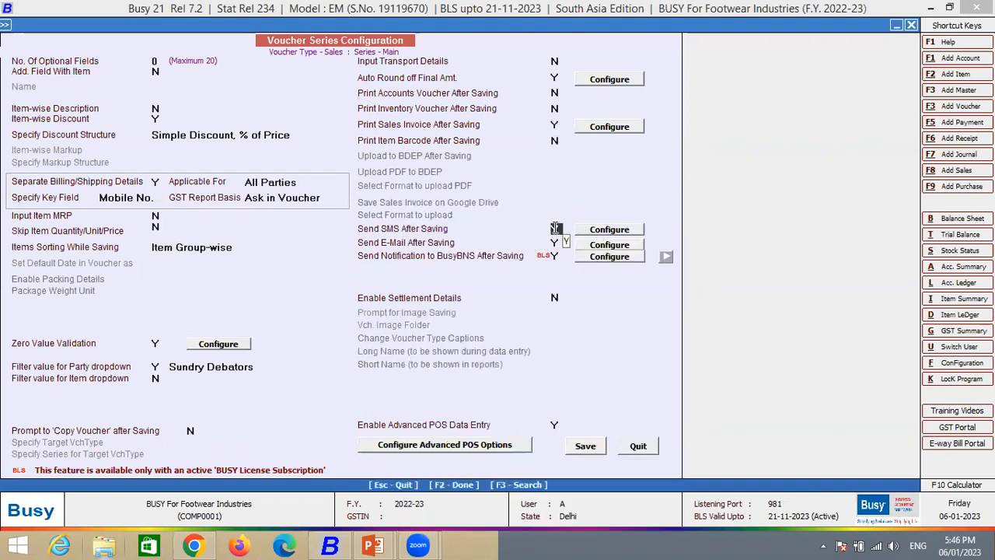
pyautogui.press('Return')
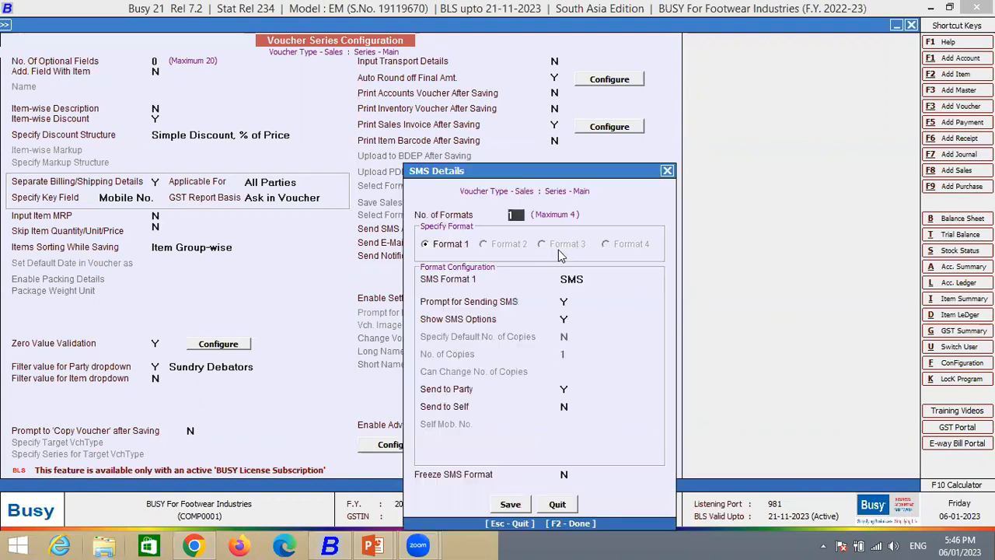
pyautogui.press('Escape')
pyautogui.press('Return')
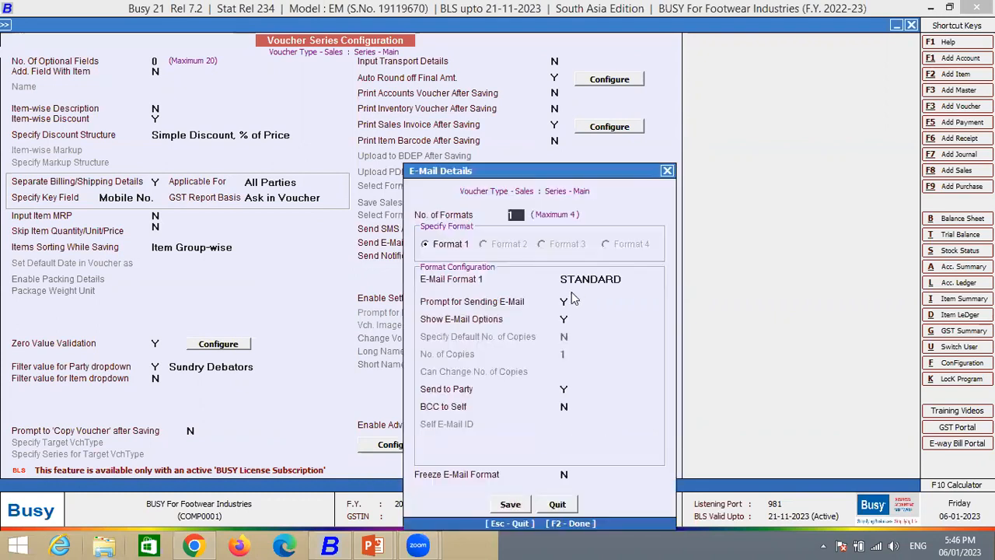
pyautogui.click(670, 172)
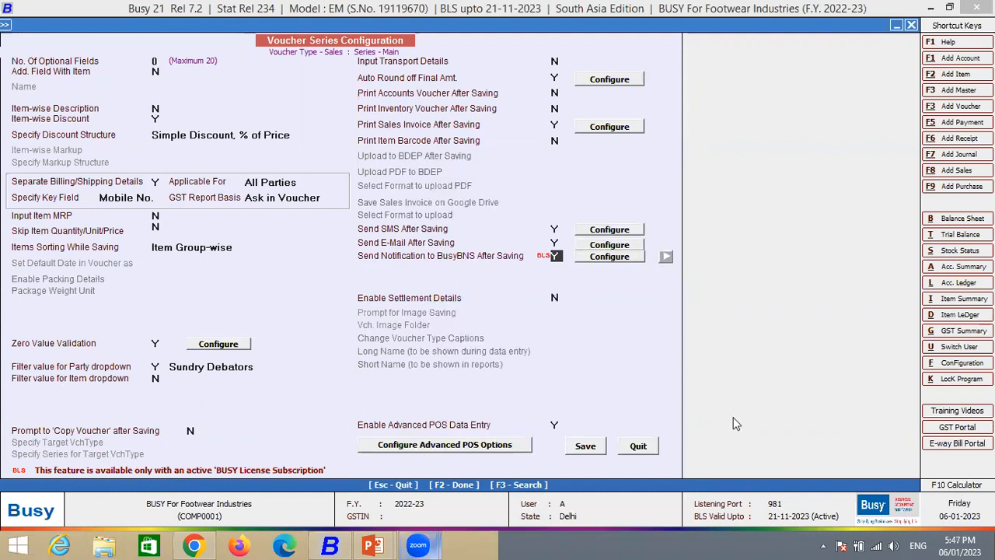
# - Open the advanced POS options for the Sales voucher's Main series
pyautogui.click(554, 425)
pyautogui.click(573, 495)
pyautogui.click(403, 454)
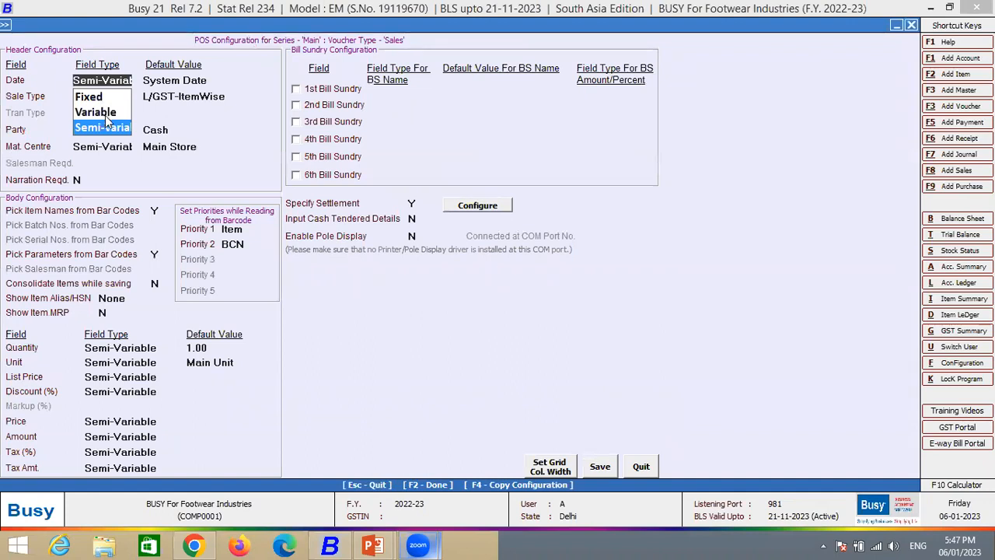
# - Try Fixed as the Date field type in the POS header configuration, with System Date as the default value
pyautogui.click(114, 94)
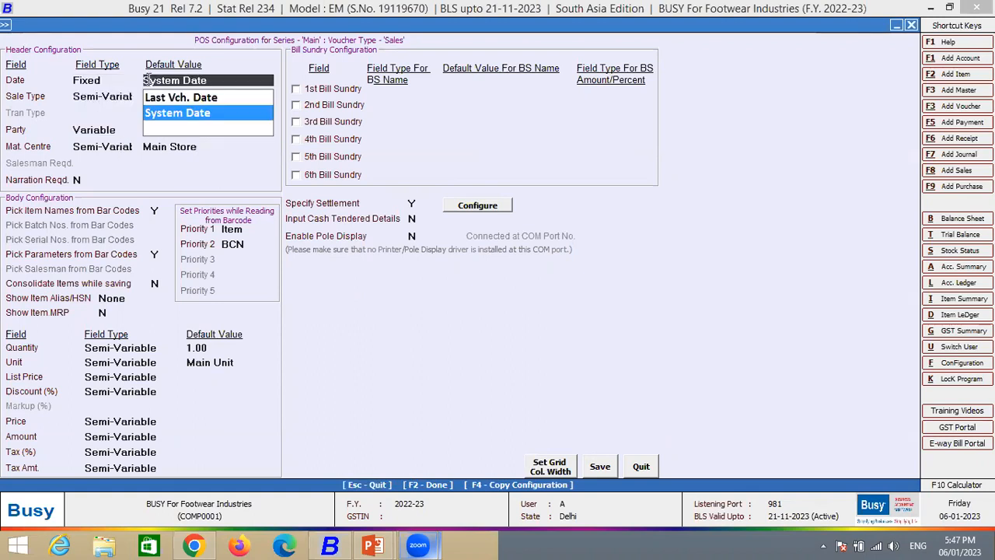
pyautogui.press('Return')
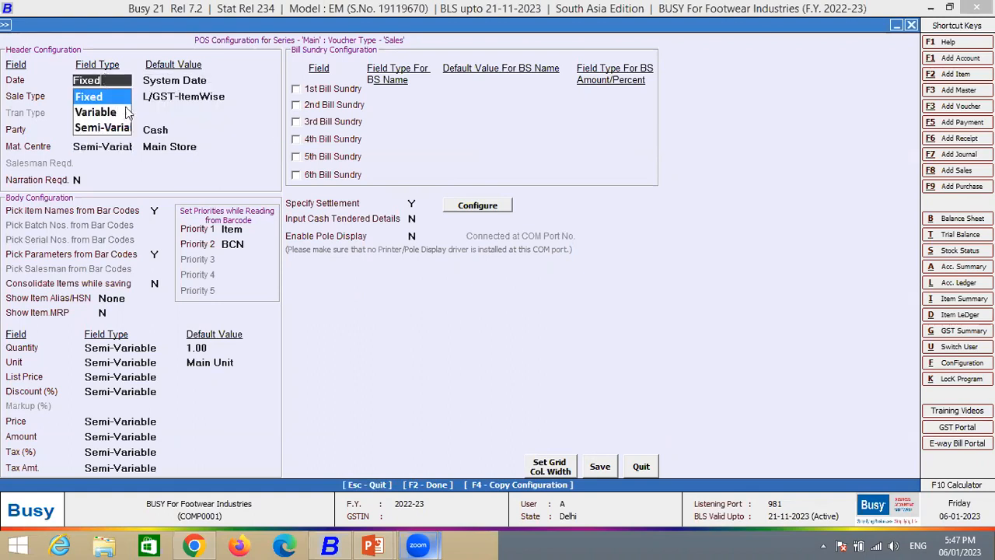
pyautogui.press('Return')
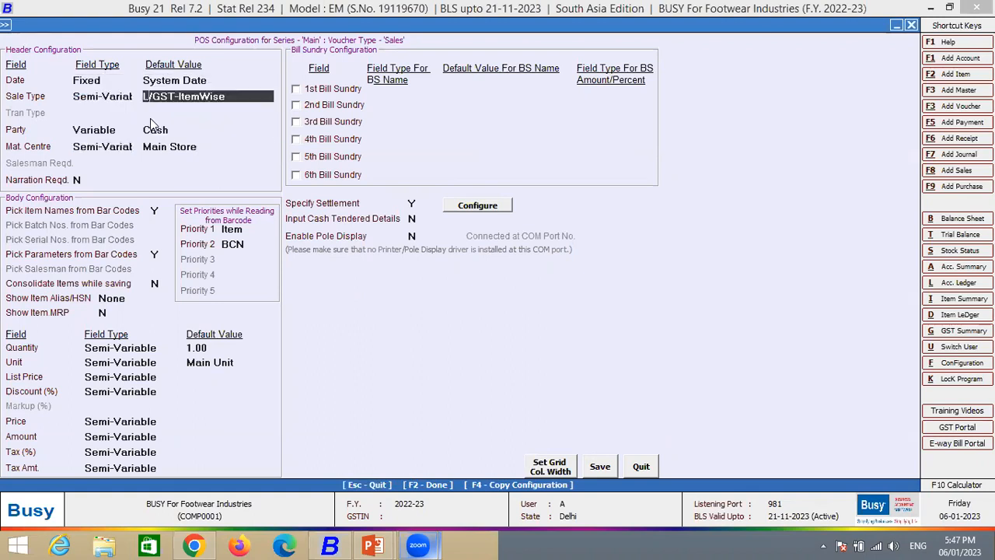
# - Try Variable as the Date field type in the POS header configuration and view its default date choices
pyautogui.click(108, 80)
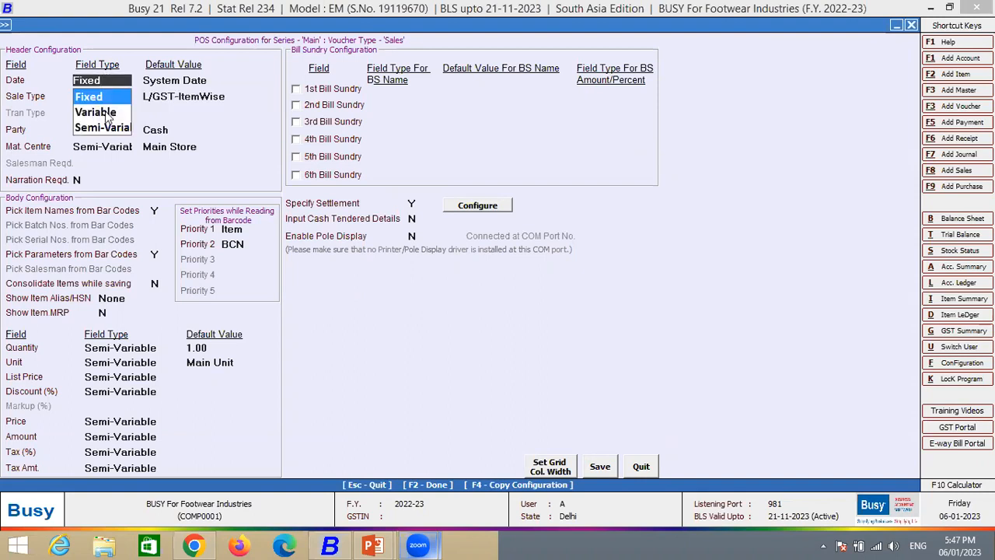
pyautogui.click(106, 114)
pyautogui.click(116, 82)
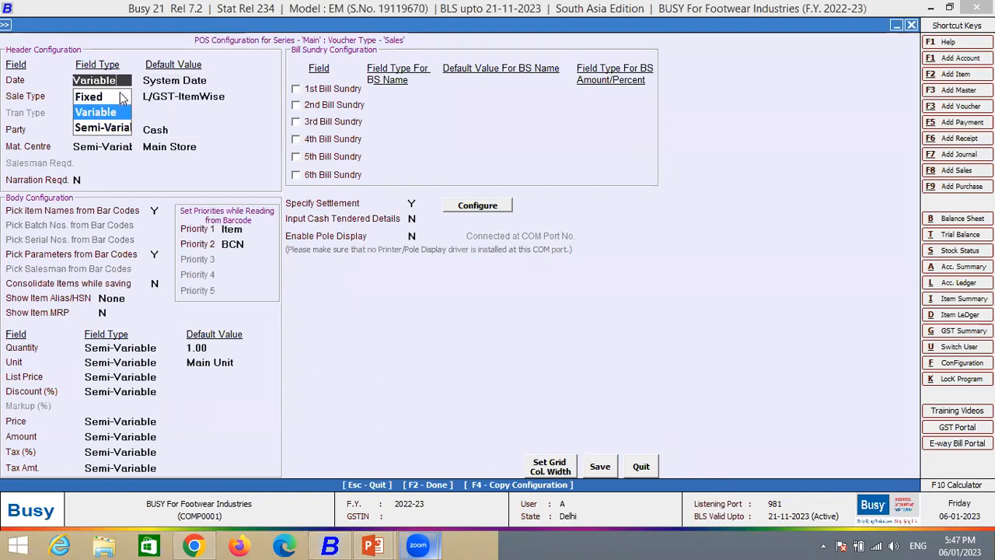
pyautogui.click(165, 97)
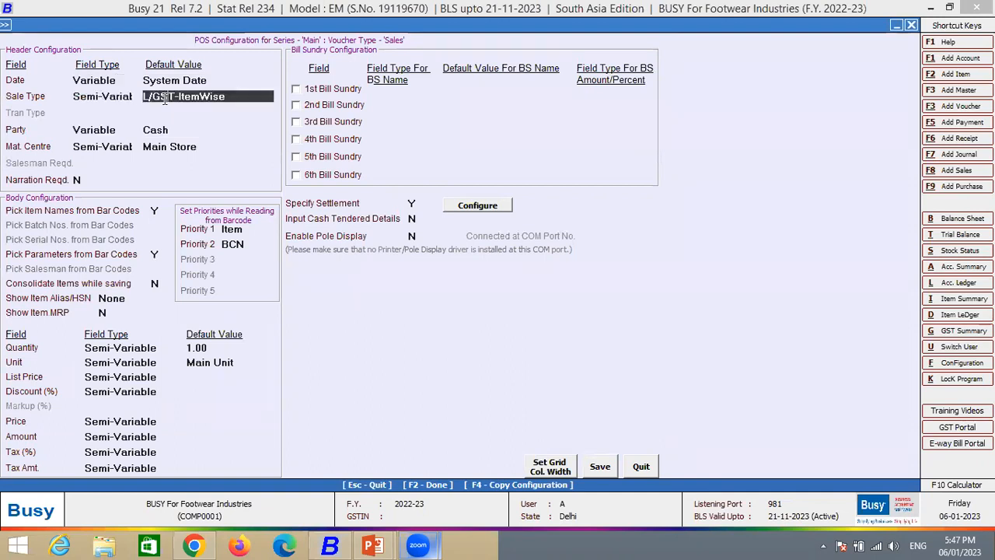
pyautogui.click(119, 80)
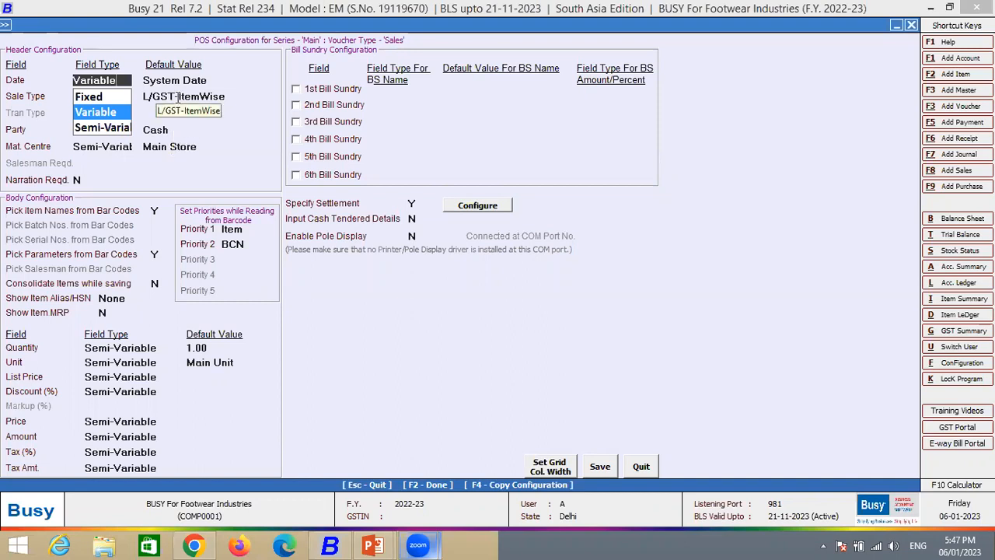
pyautogui.press('Return')
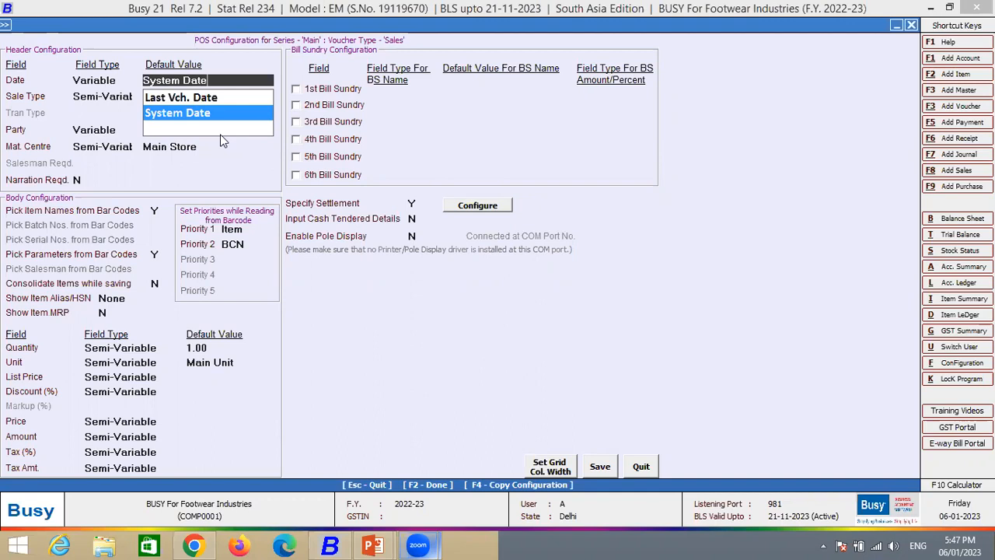
# - Set the POS header's Date field type to Semi-Variable with System Date as the default value
pyautogui.click(122, 81)
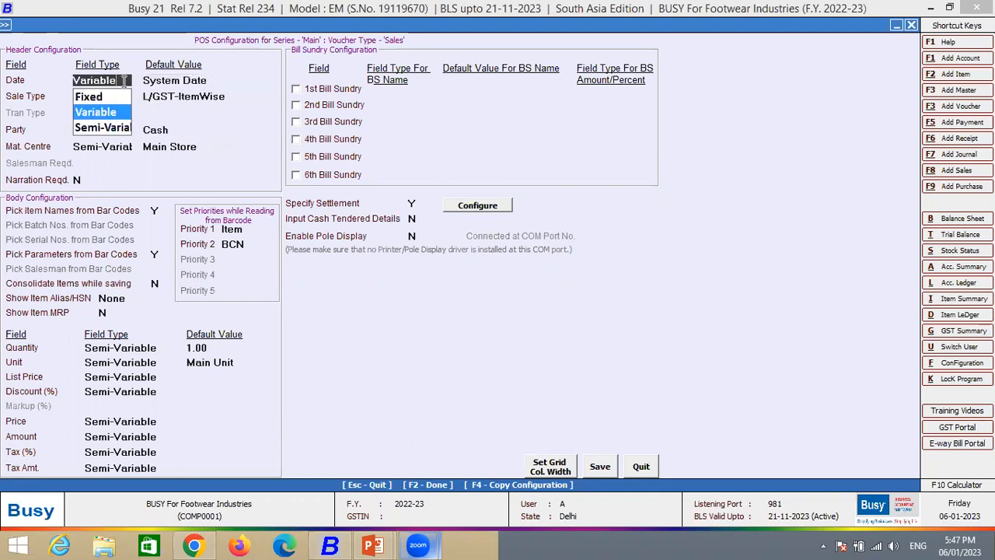
pyautogui.click(121, 129)
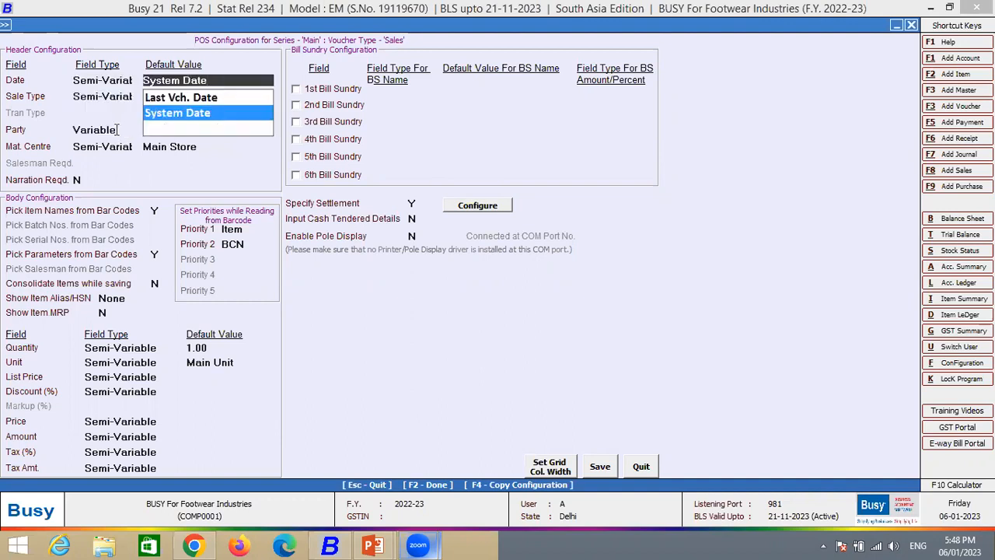
pyautogui.press('Return')
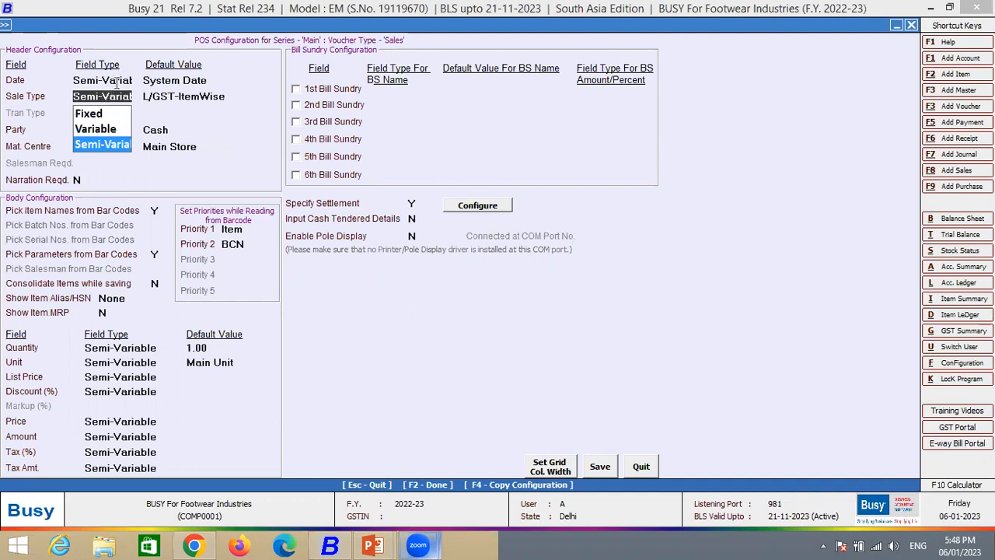
pyautogui.click(116, 81)
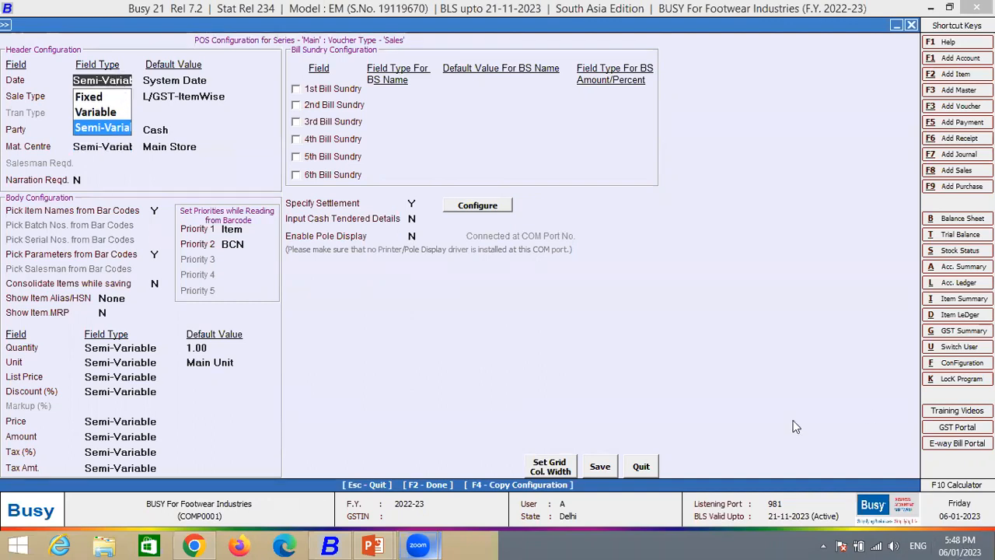
pyautogui.click(182, 81)
pyautogui.click(122, 80)
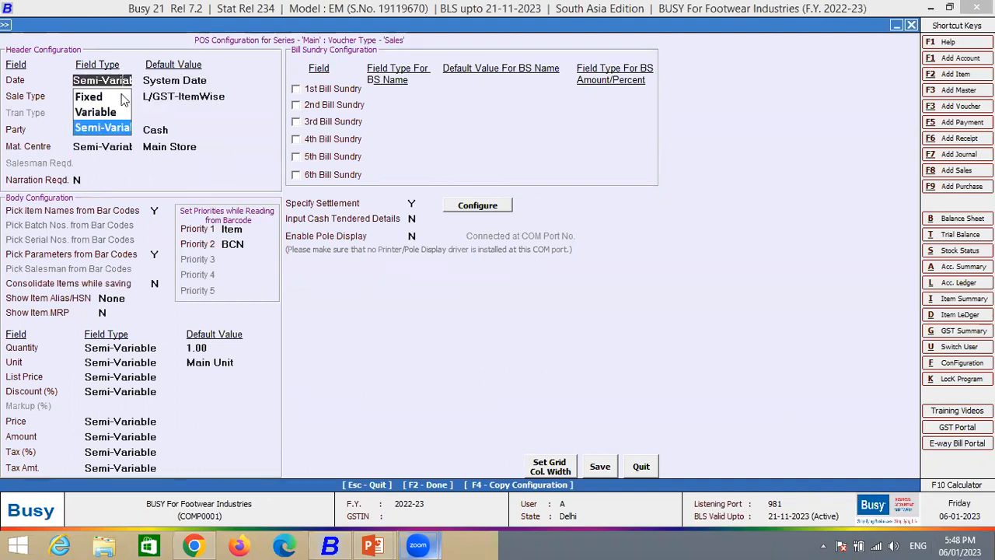
pyautogui.click(108, 130)
# - Examine the POS header's field types and default values for sale type, party and material centre, plus the narration option
pyautogui.click(117, 96)
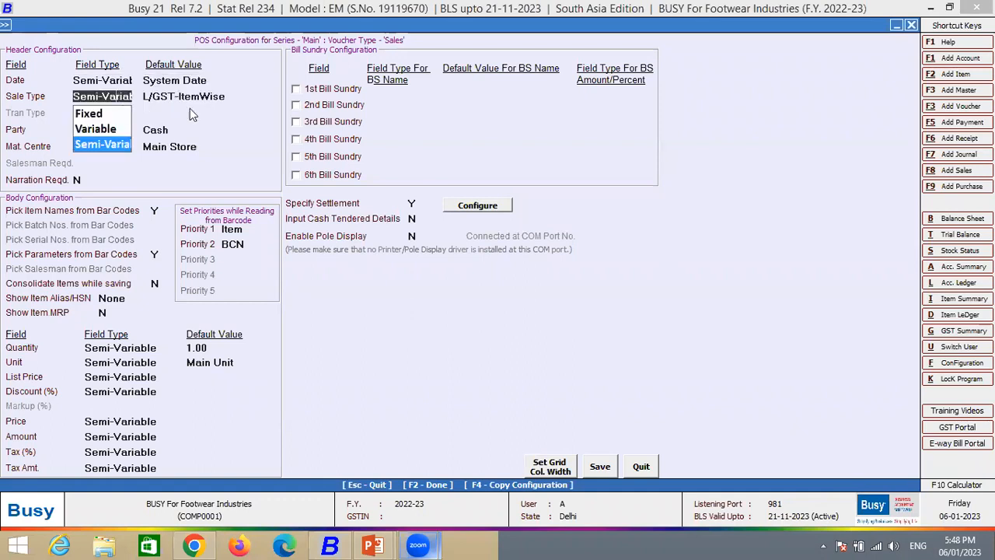
pyautogui.click(232, 95)
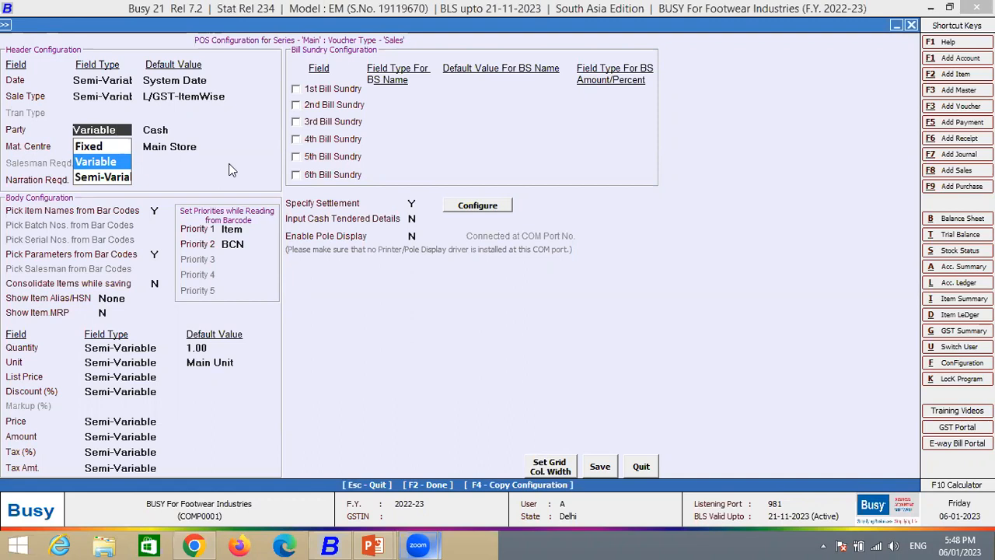
pyautogui.press('Down')
pyautogui.press('Up')
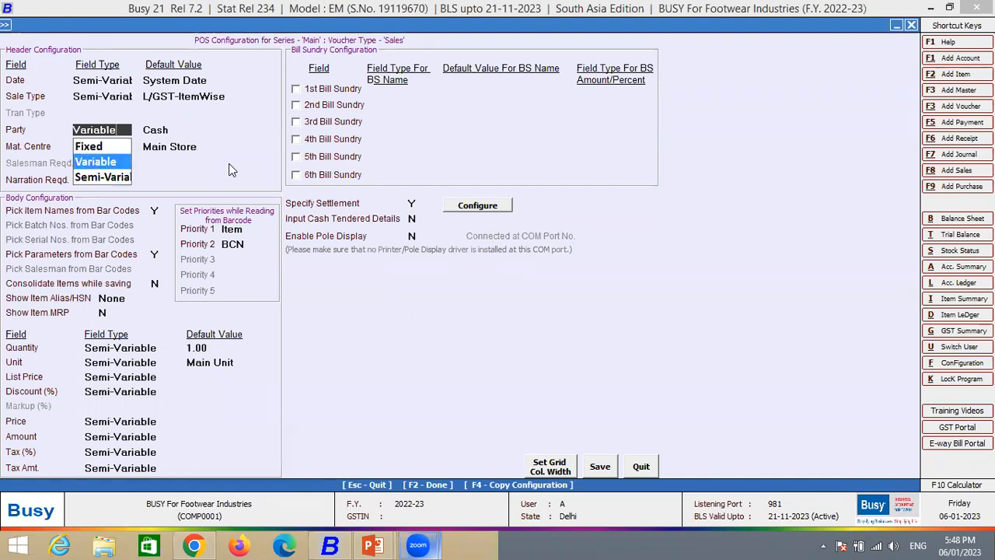
pyautogui.press('Return')
pyautogui.press('Return')
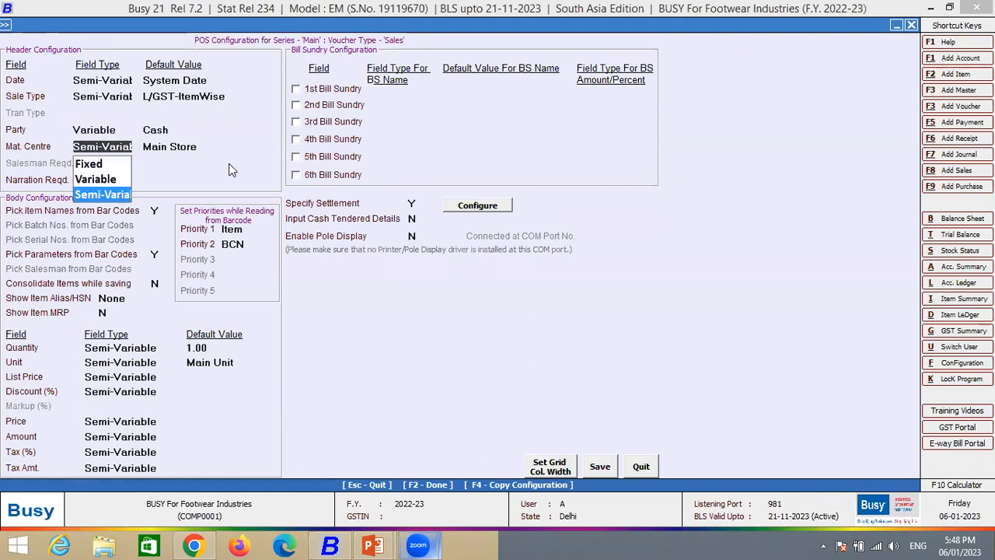
pyautogui.press('Return')
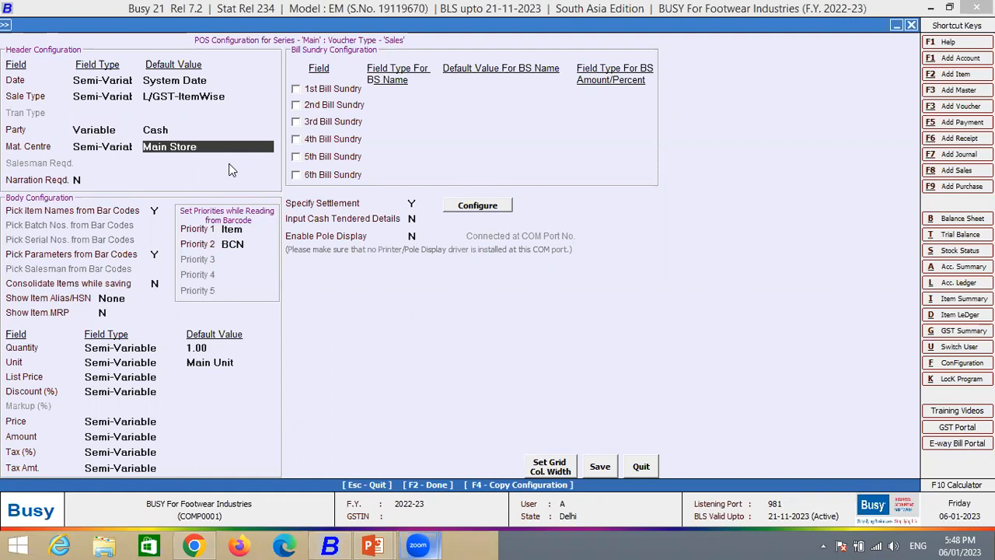
pyautogui.press('Return')
pyautogui.press('Return')
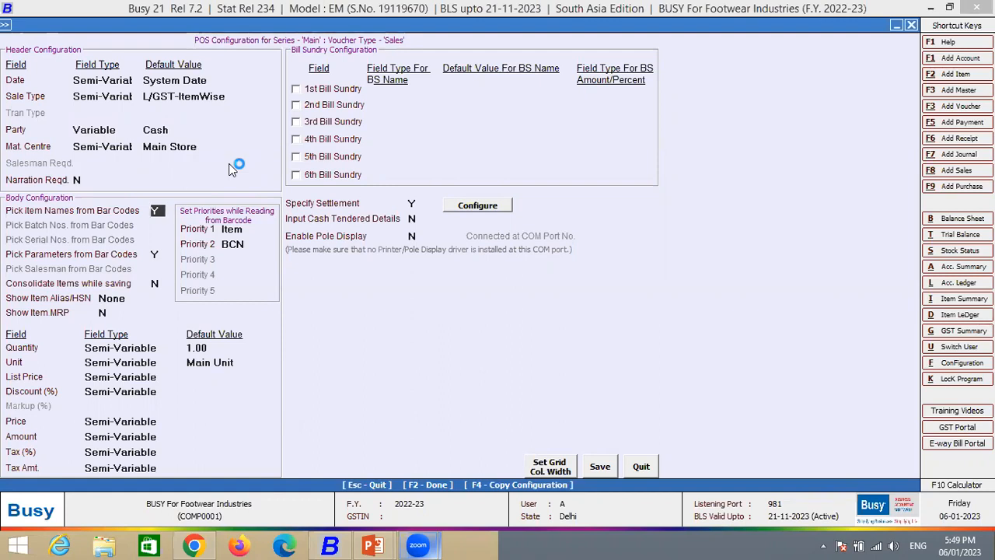
# - Set Show Item Alias/HSN to Item HSN in the POS body configuration
pyautogui.press('Return')
pyautogui.press('Return')
pyautogui.press('Return')
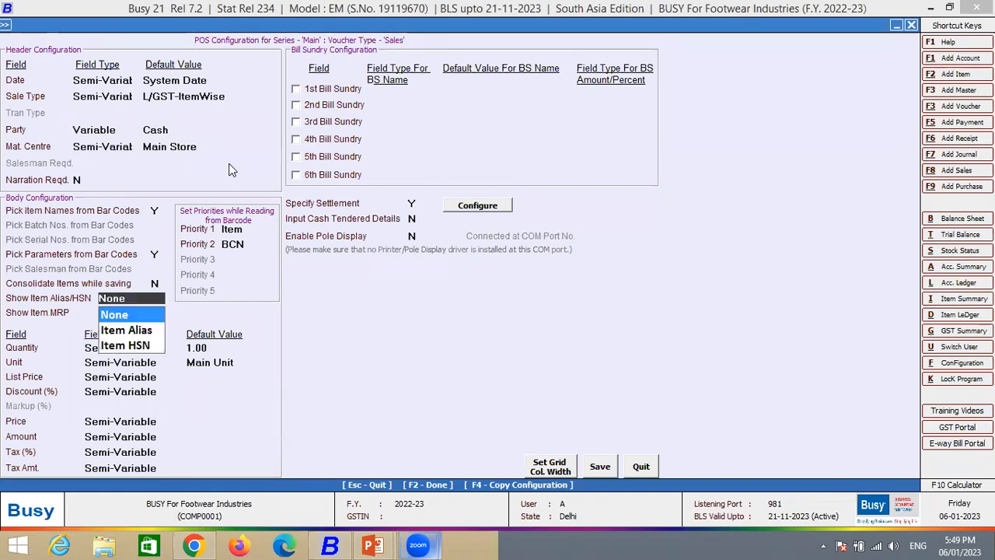
pyautogui.press('Down')
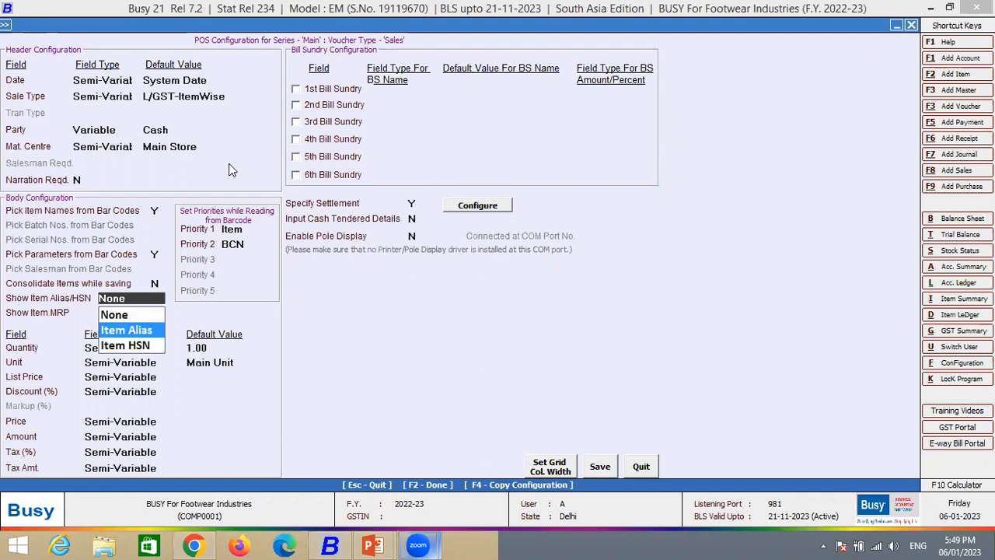
pyautogui.press('Down')
pyautogui.press('Up')
pyautogui.press('Down')
pyautogui.press('Return')
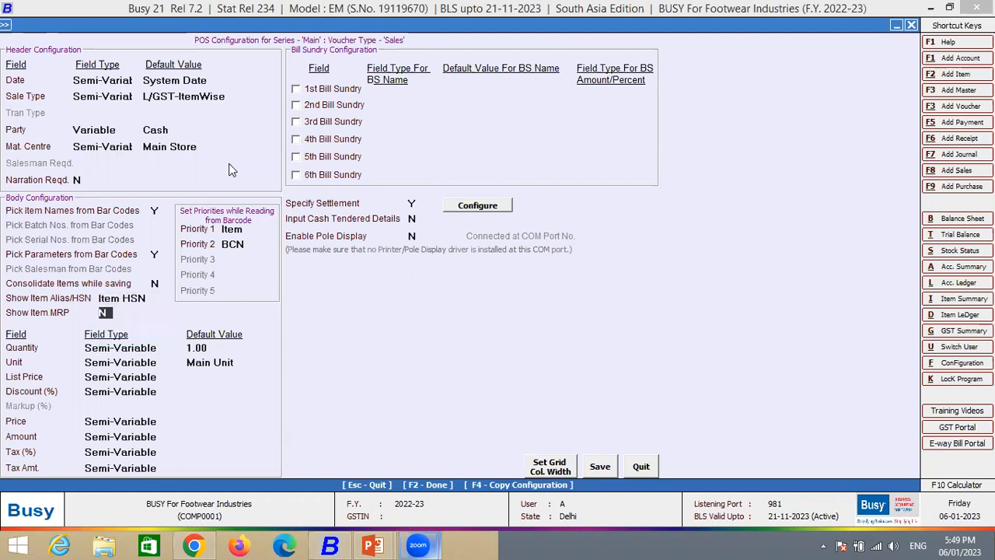
# - Enable Show Item MRP as Semi-Variable in the POS body configuration, and view the grid column widths
pyautogui.press('y')
pyautogui.press('Return')
pyautogui.press('Return')
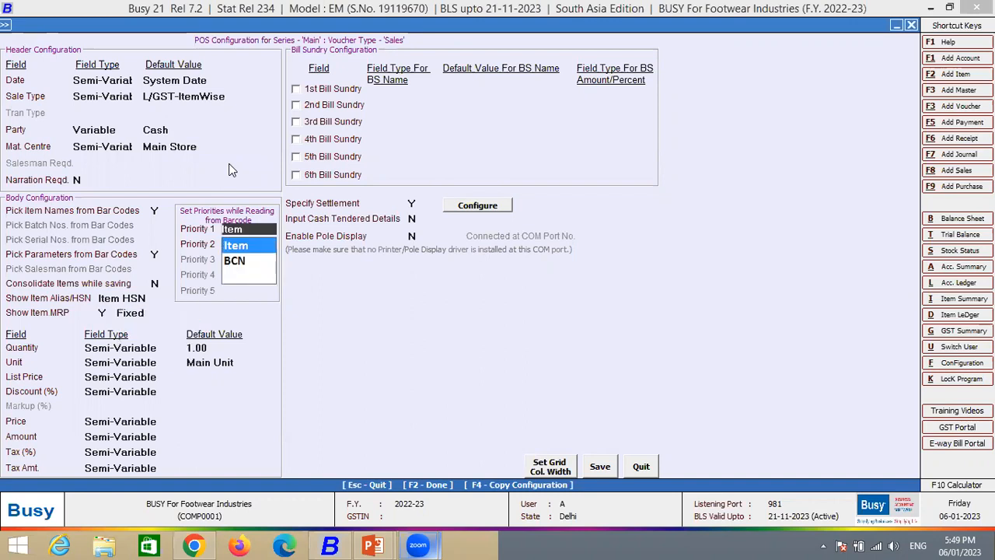
pyautogui.click(153, 310)
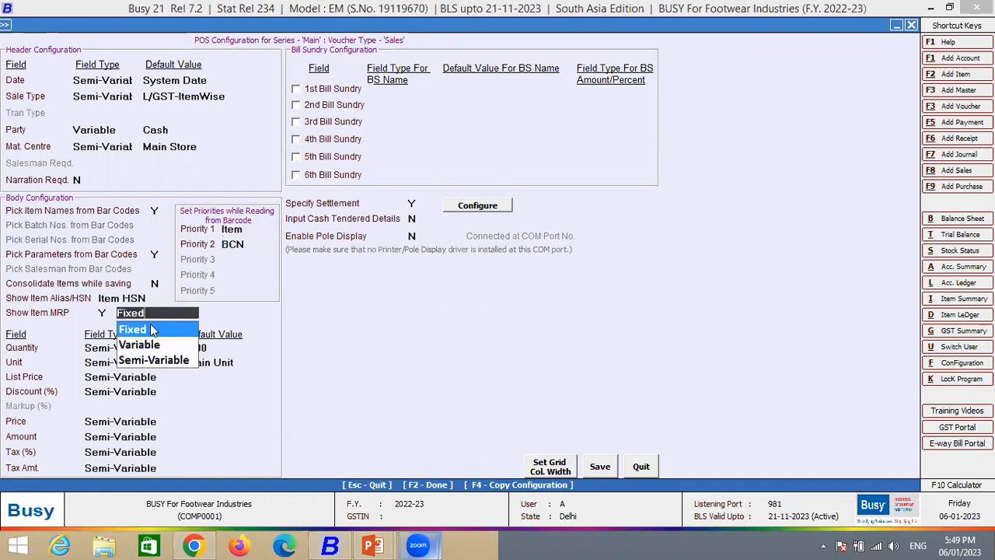
pyautogui.click(152, 359)
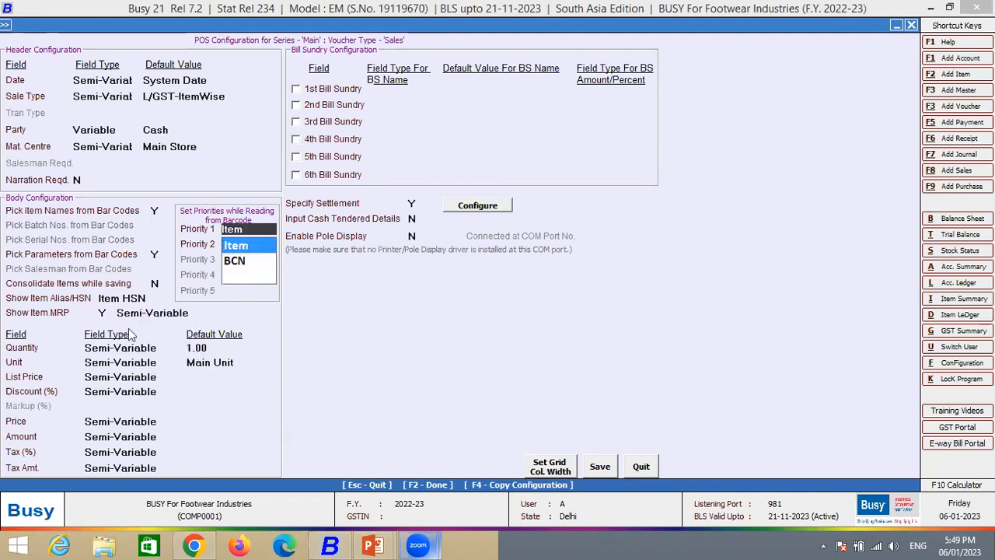
pyautogui.click(538, 469)
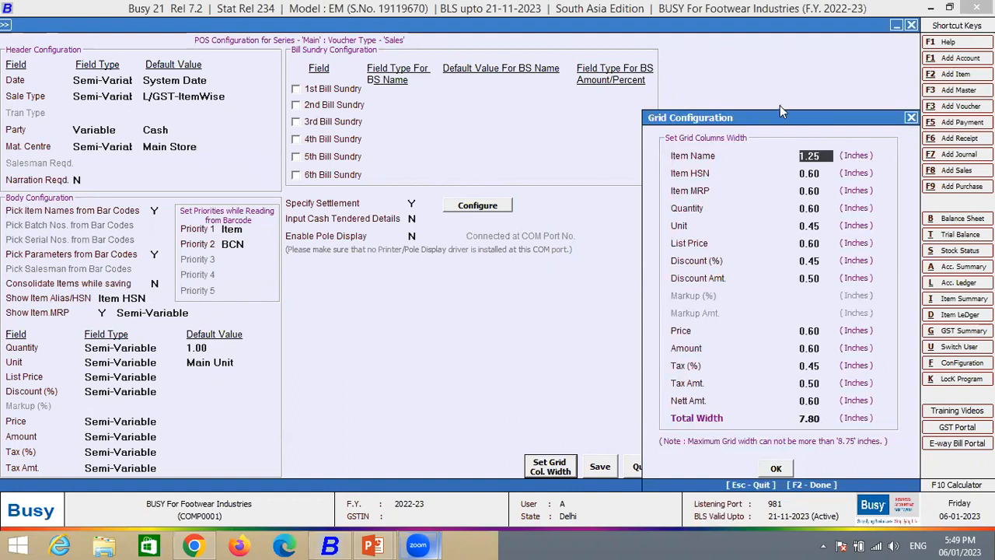
pyautogui.click(911, 118)
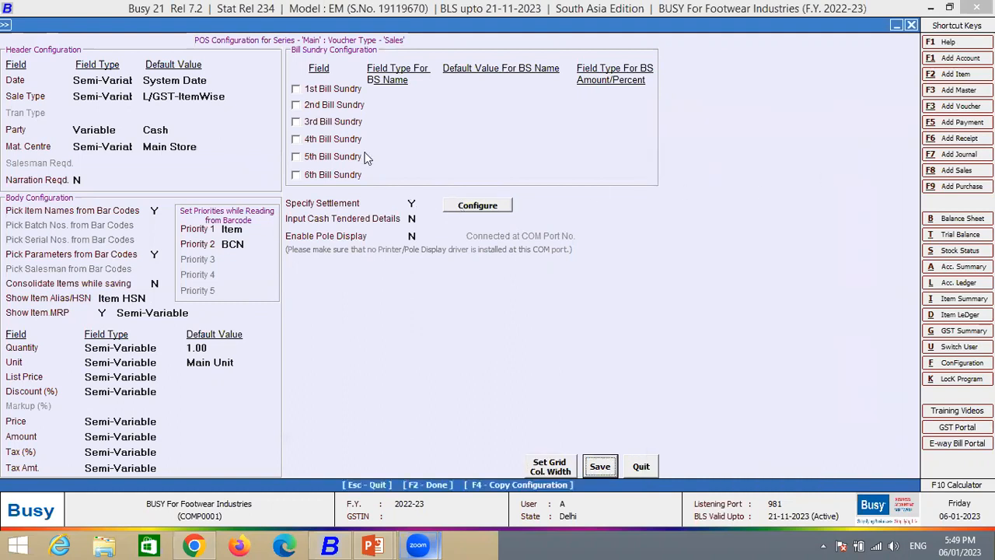
# - Enable only the 1st Bill Sundry, with a Semi-Variable name defaulting to Discount and a Variable amount/percent
pyautogui.click(296, 90)
pyautogui.click(296, 104)
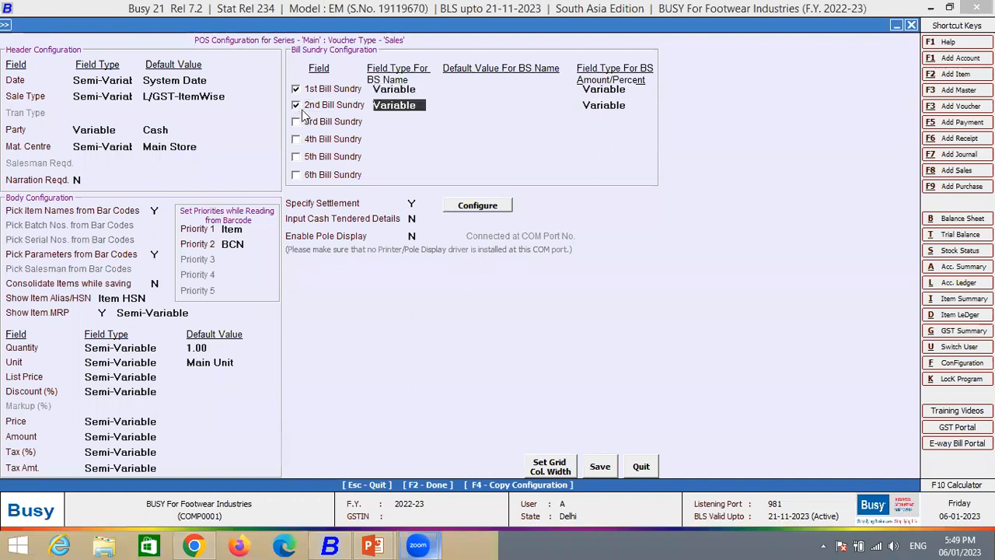
pyautogui.click(420, 89)
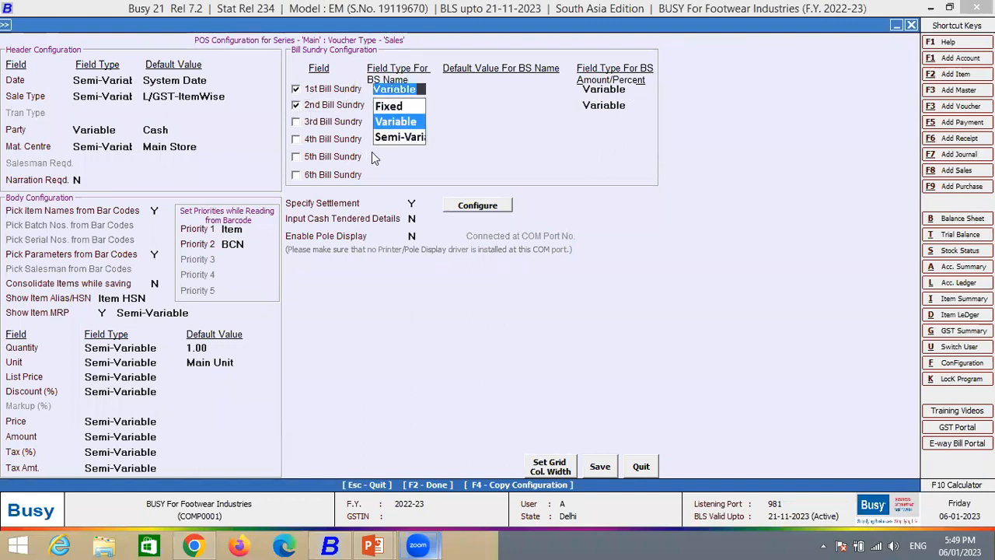
pyautogui.write('s')
pyautogui.press('Return')
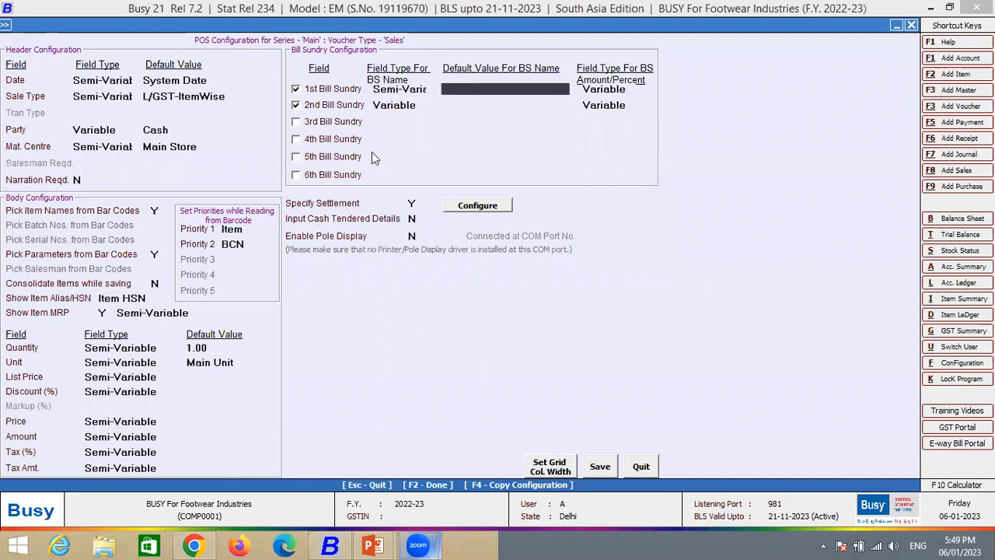
pyautogui.write('dis')
pyautogui.press('Return')
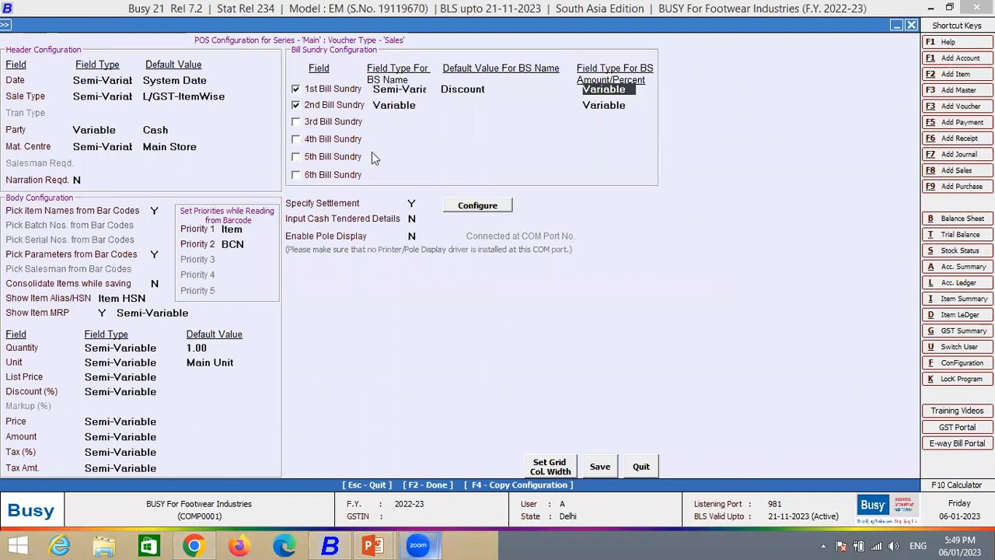
pyautogui.press('Return')
pyautogui.press('space')
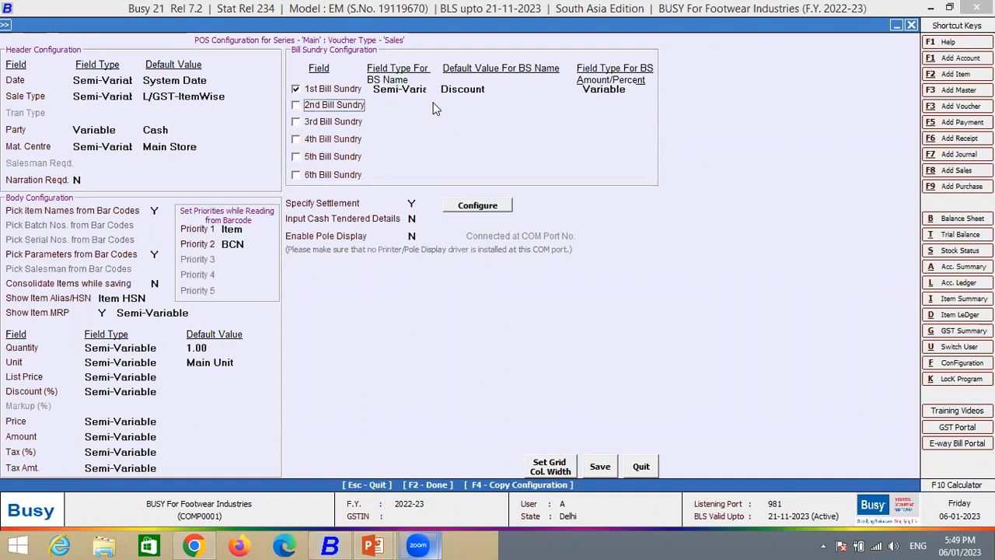
# - Examine the POS settlement modes, their accounts, the account-change option and the captions for the credit card modes
pyautogui.click(413, 203)
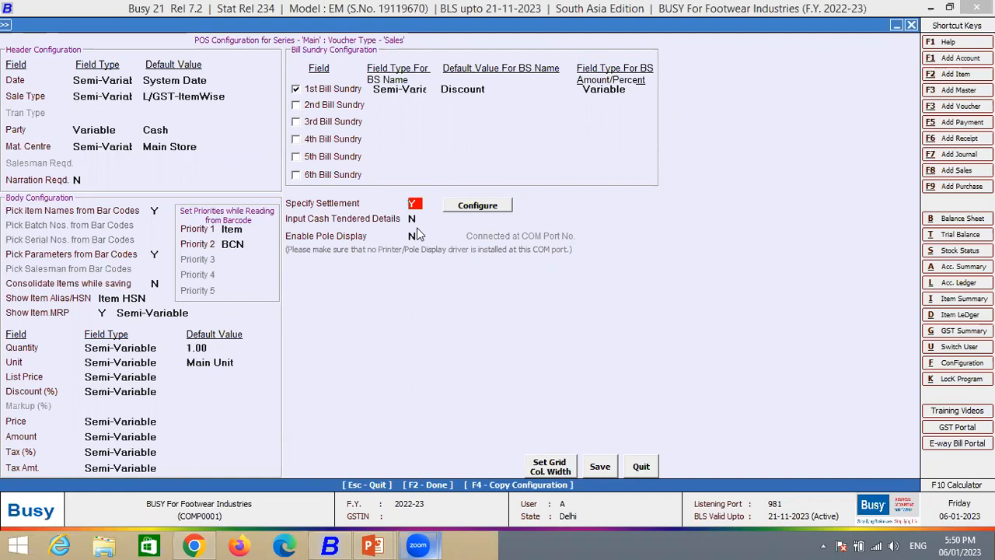
pyautogui.click(470, 205)
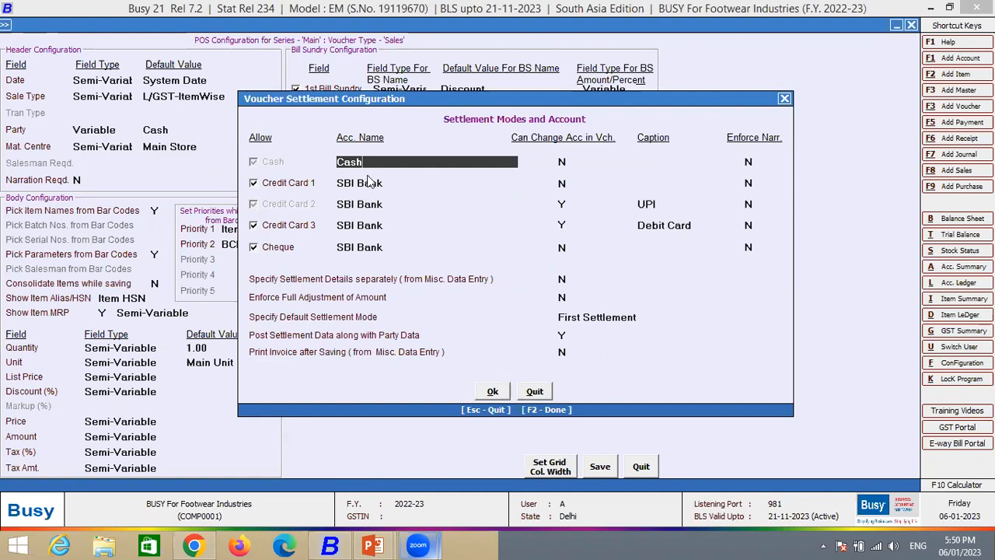
pyautogui.moveTo(372, 162); pyautogui.dragTo(163, 199)
pyautogui.click(394, 183)
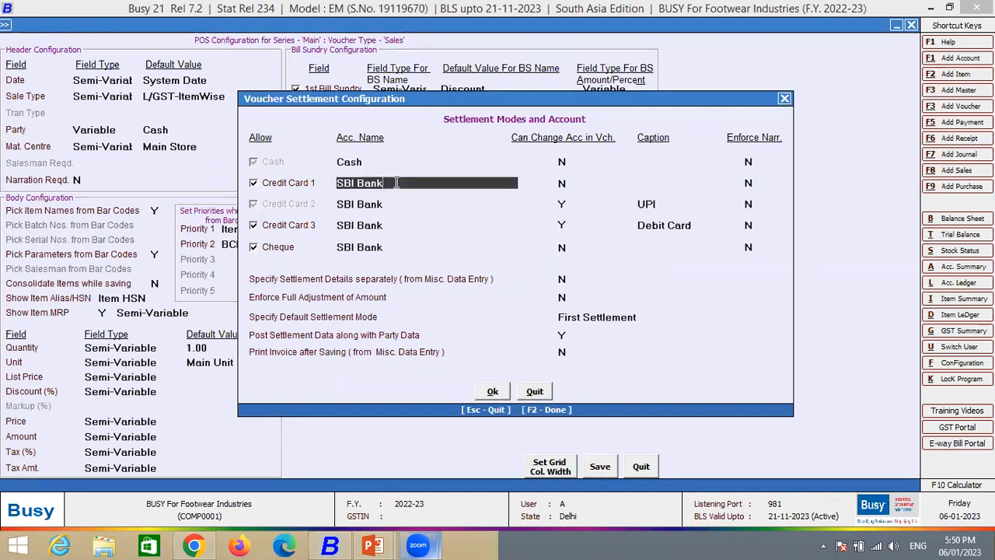
pyautogui.moveTo(367, 179); pyautogui.dragTo(336, 185)
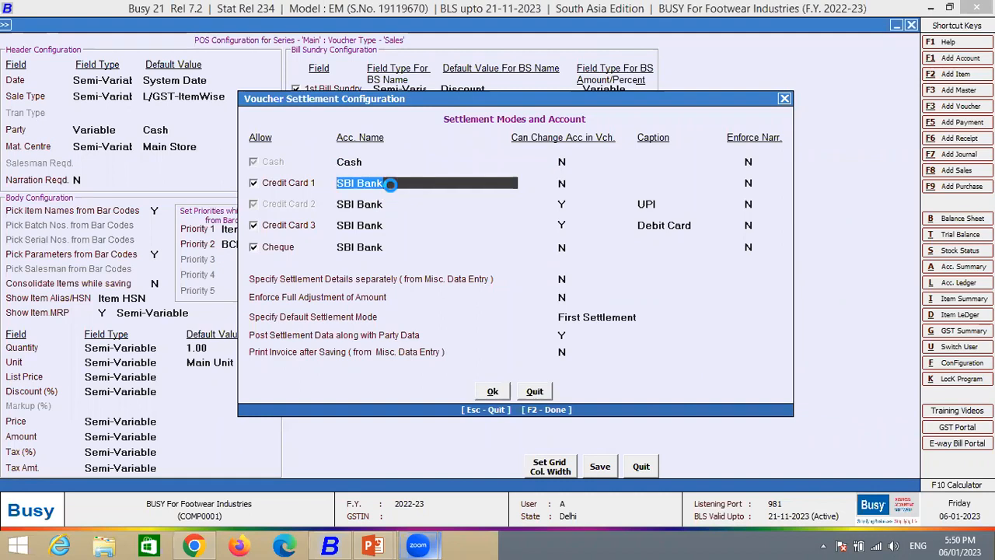
pyautogui.press('Escape')
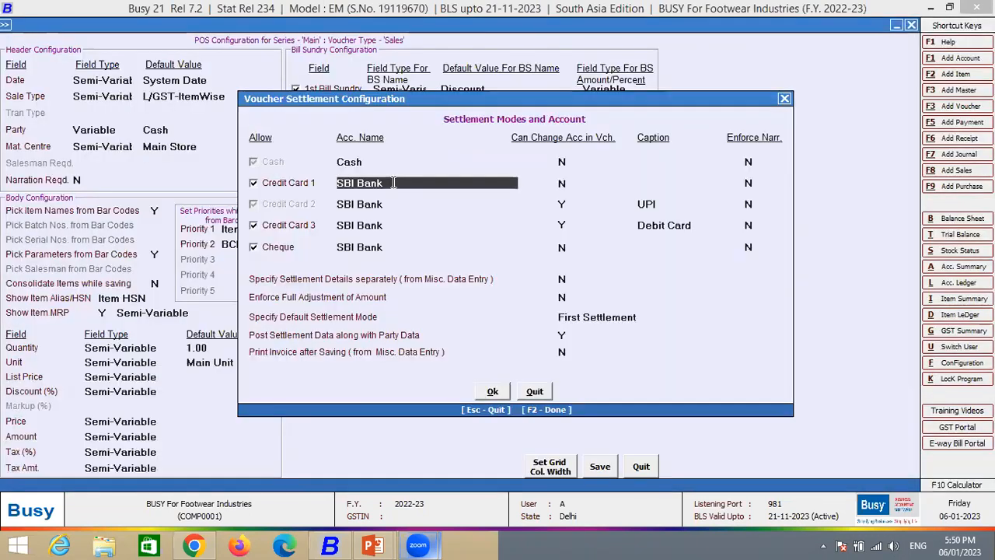
pyautogui.click(389, 204)
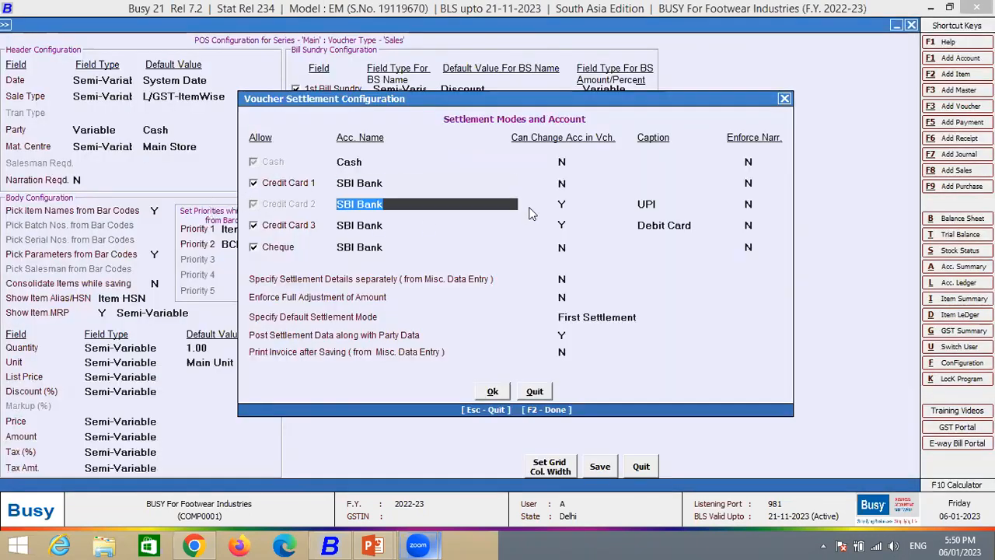
pyautogui.click(562, 204)
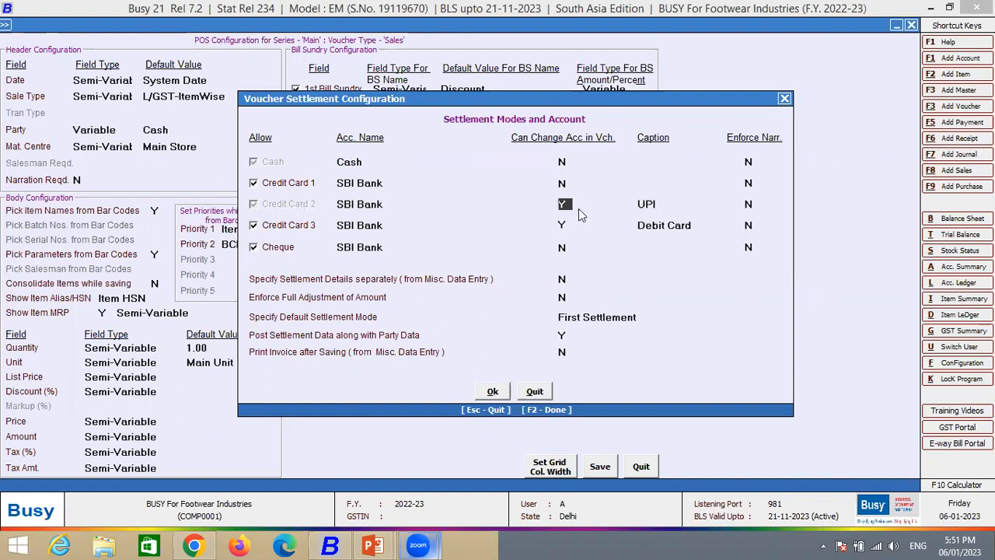
pyautogui.press('Return')
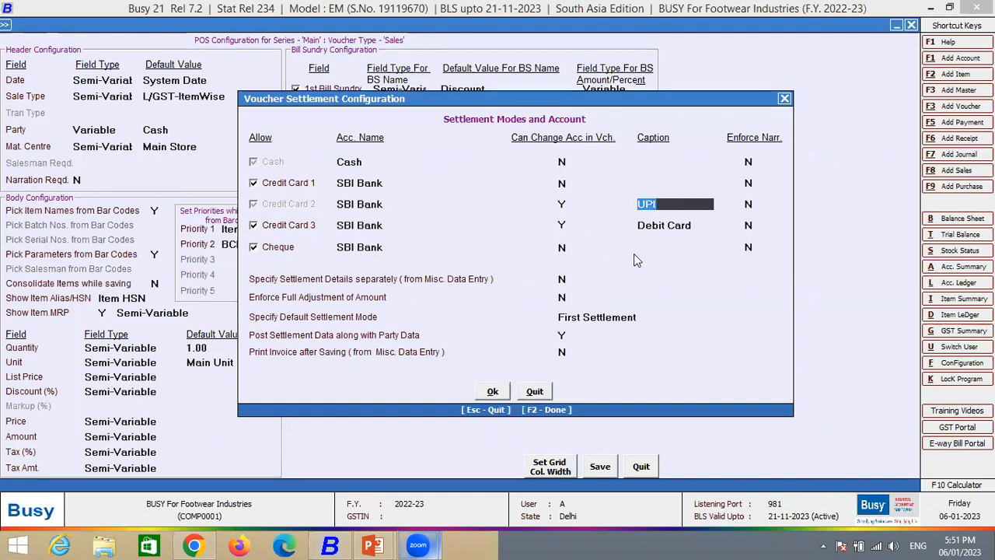
pyautogui.click(387, 225)
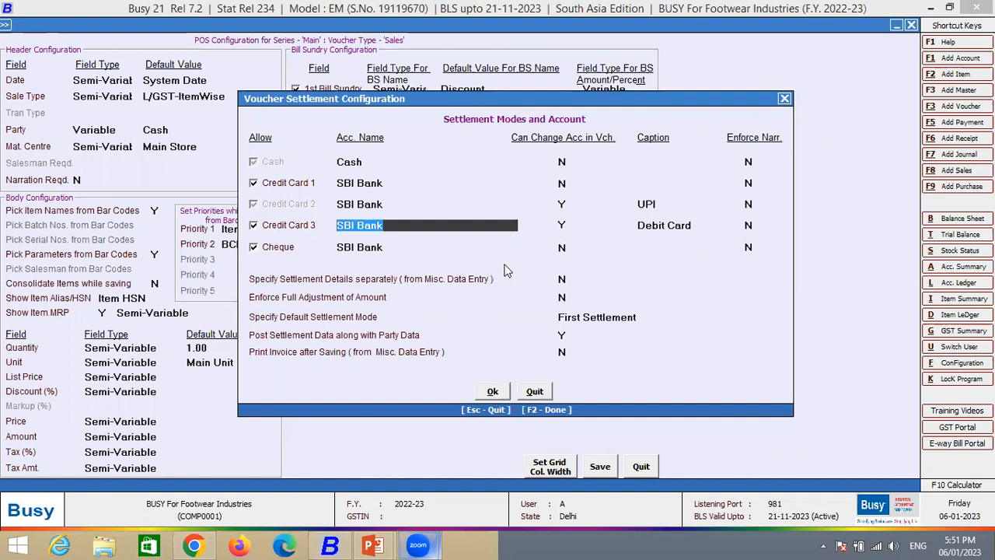
pyautogui.click(681, 225)
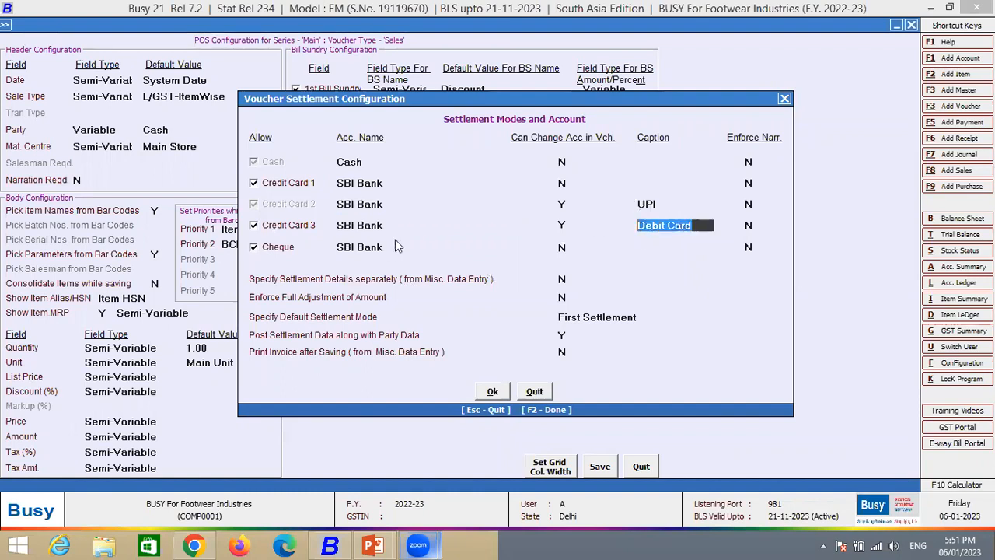
# - Accept the settlement setup and save both the POS configuration and the Sales voucher series configuration
pyautogui.click(502, 396)
pyautogui.click(594, 470)
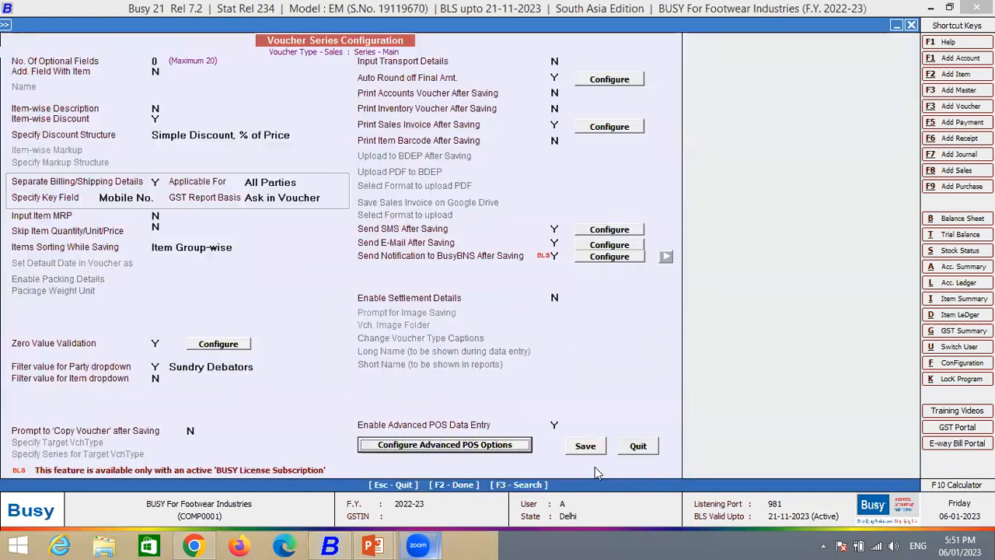
pyautogui.click(587, 449)
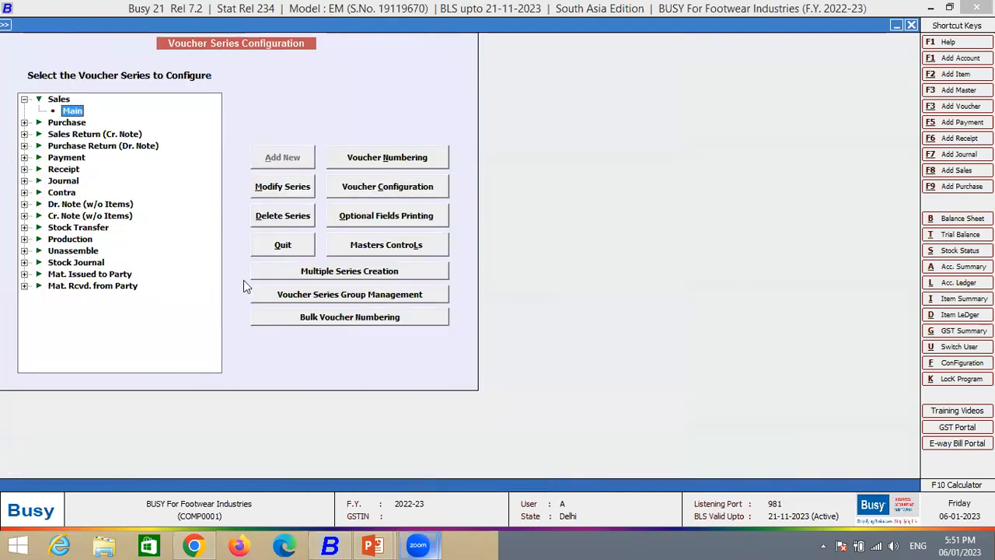
# - Start a new purchase voucher in the Main series with purchase type I/GST-MultiRate
pyautogui.press('Escape')
pyautogui.press('Escape')
pyautogui.press('Right')
pyautogui.press('Down')
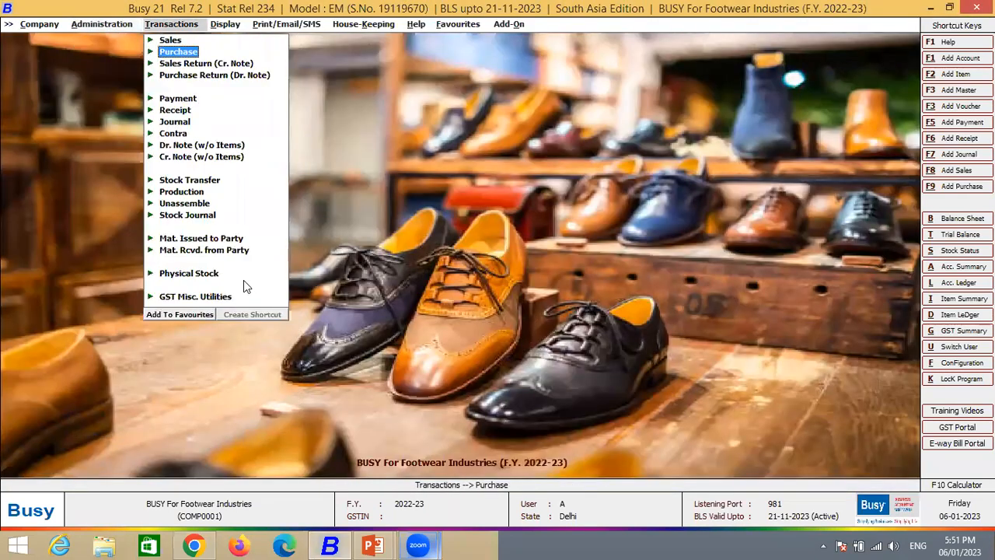
pyautogui.press('Return')
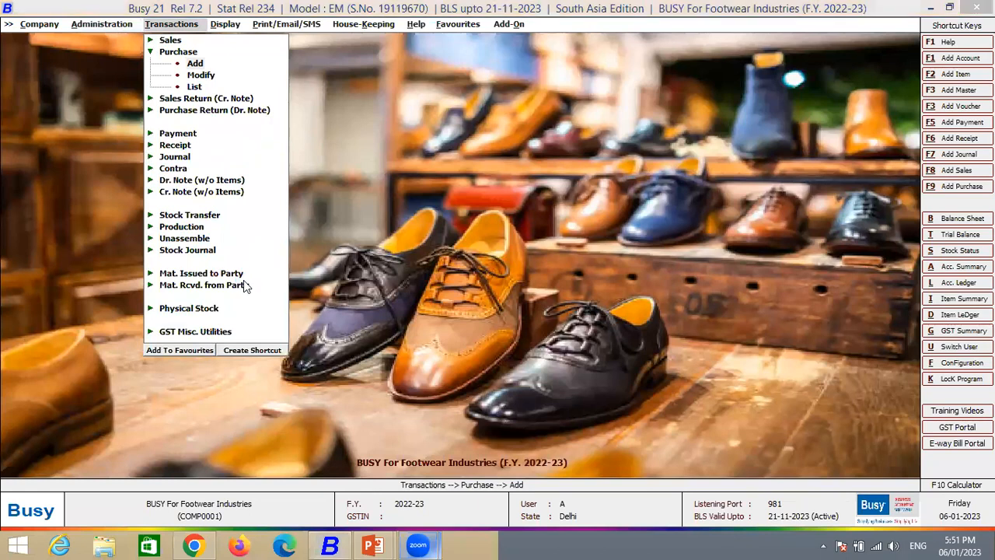
pyautogui.press('Return')
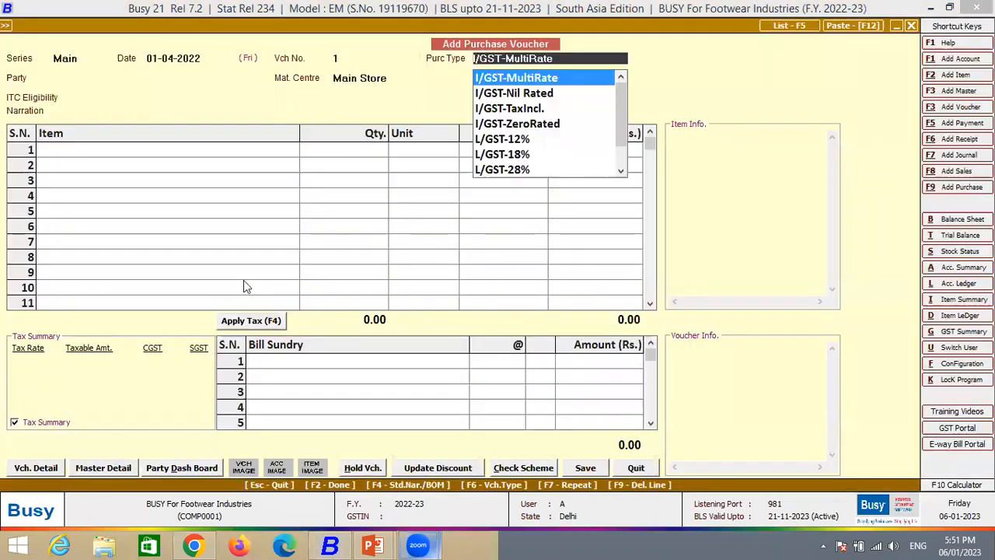
pyautogui.press('Return')
pyautogui.press('Up')
pyautogui.press('Return')
# - Set the purchase voucher's party to INDIAMART INTERMESH LTD. and its ITC eligibility to Input Goods/Services
pyautogui.press('space')
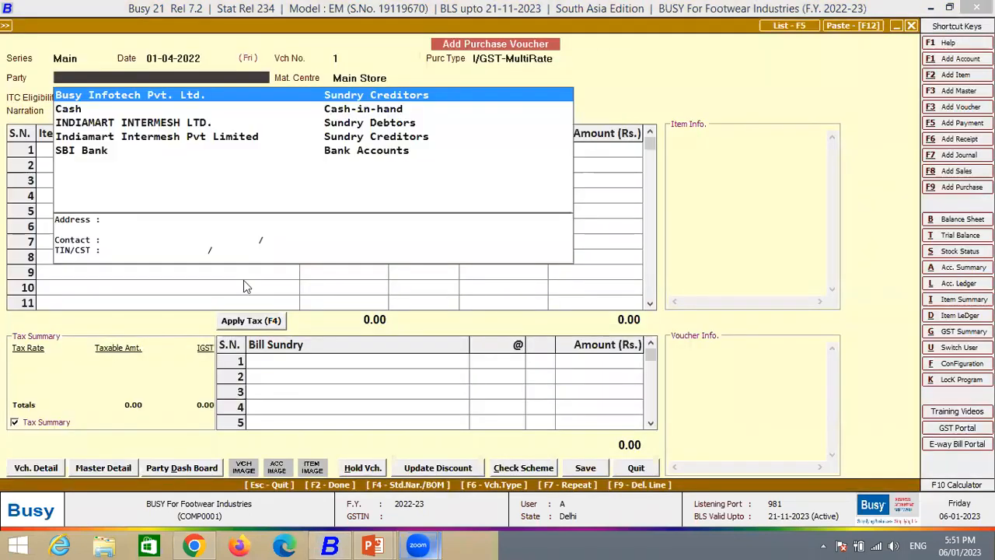
pyautogui.press('Down')
pyautogui.press('Down')
pyautogui.press('Return')
pyautogui.press('Return')
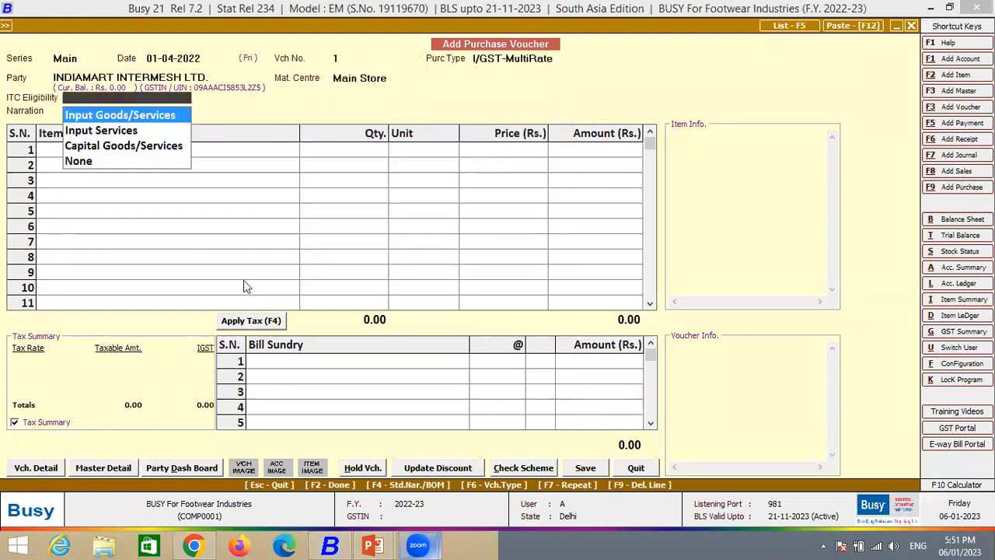
pyautogui.press('Return')
# - Choose Snickers as the item in the first row of the purchase voucher
pyautogui.press('space')
pyautogui.press('Down')
pyautogui.press('Down')
pyautogui.press('Down')
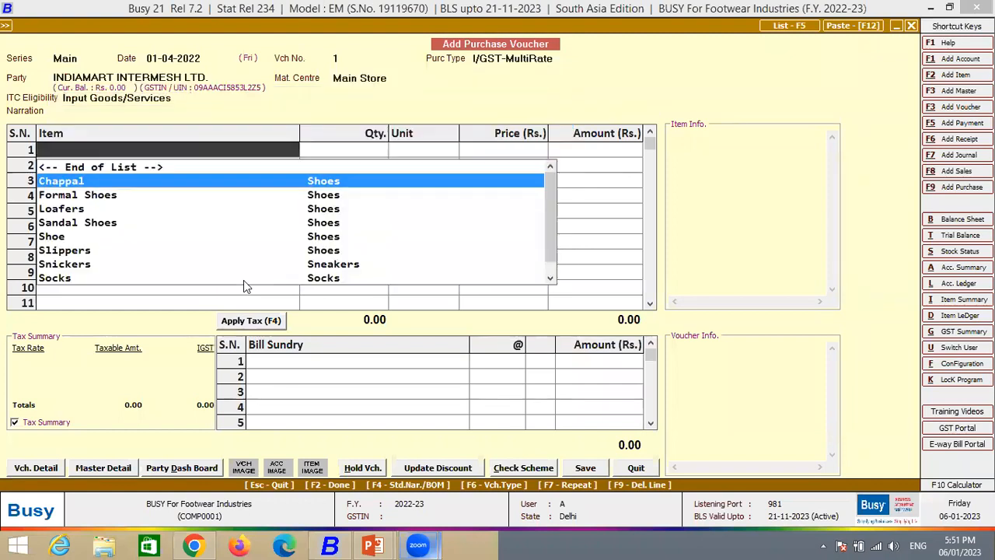
pyautogui.press('Down')
pyautogui.press('Down')
pyautogui.press('Down')
pyautogui.press('Down')
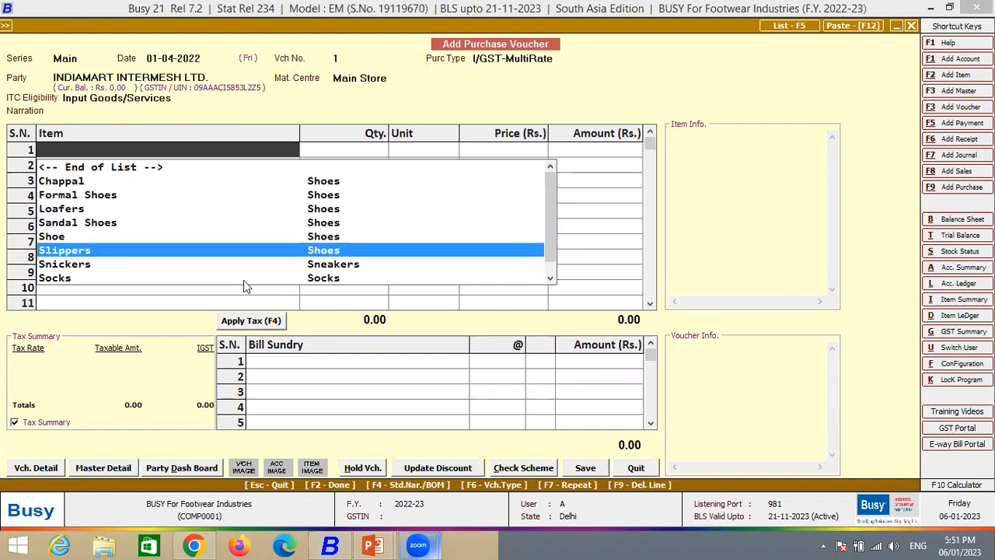
pyautogui.press('Return')
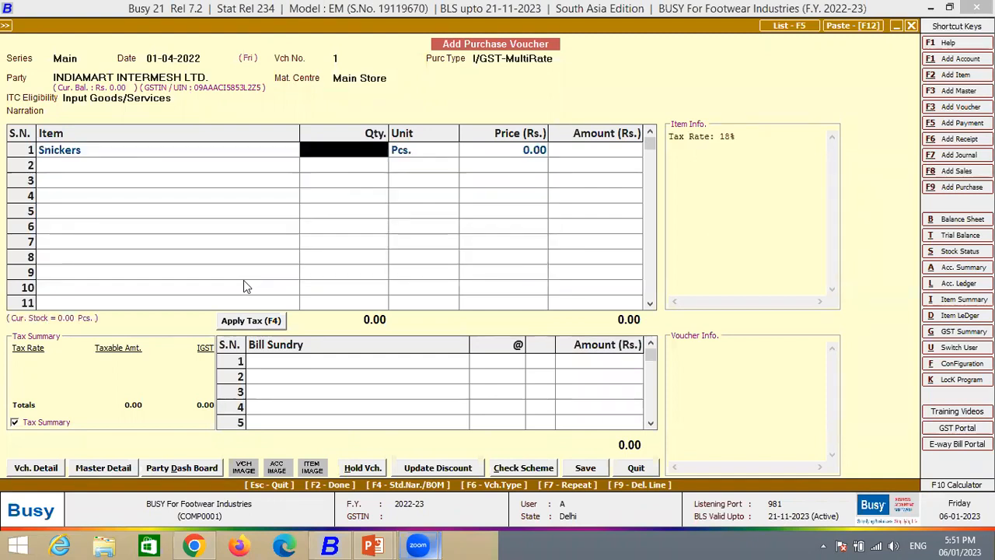
# - In the first row of the Snickers parameterized stock details, set the brand to Sparks and the style to Casual
pyautogui.press('Return')
pyautogui.press('Return')
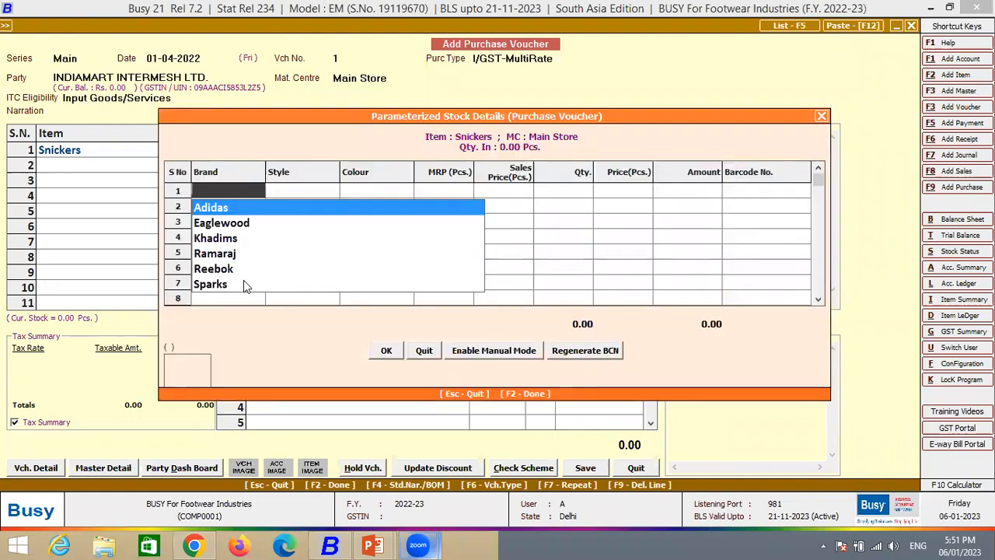
pyautogui.press('Down')
pyautogui.press('Down')
pyautogui.press('Down')
pyautogui.press('Down')
pyautogui.press('Down')
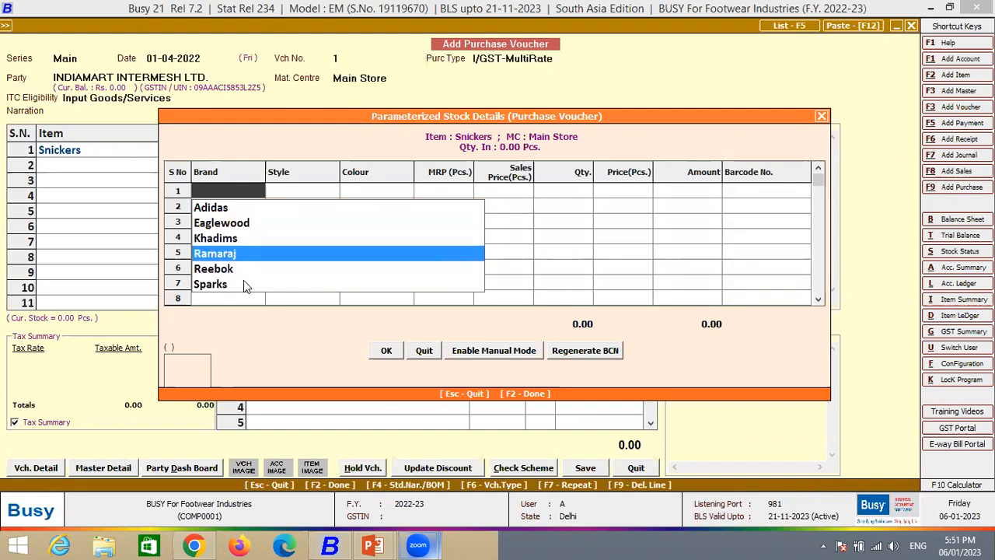
pyautogui.press('Return')
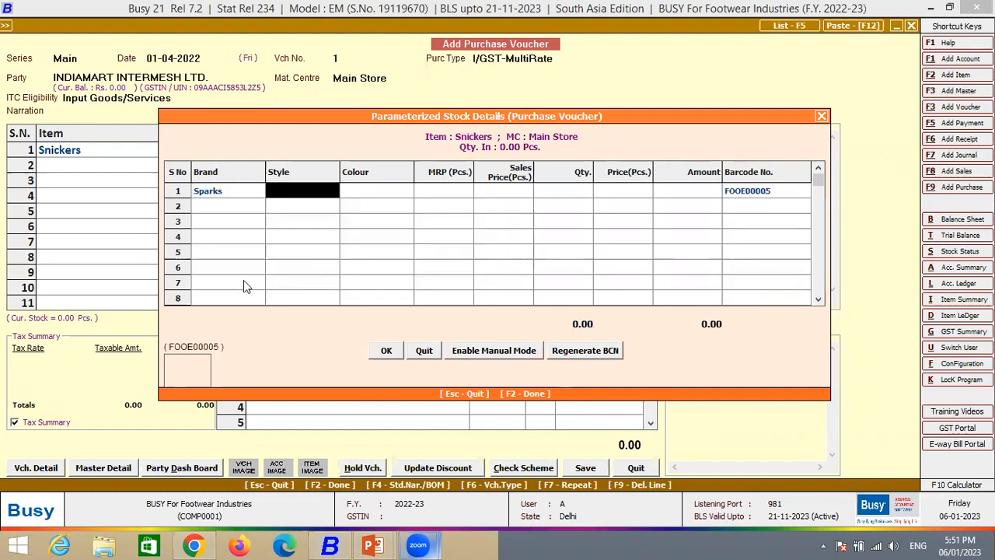
pyautogui.press('Down')
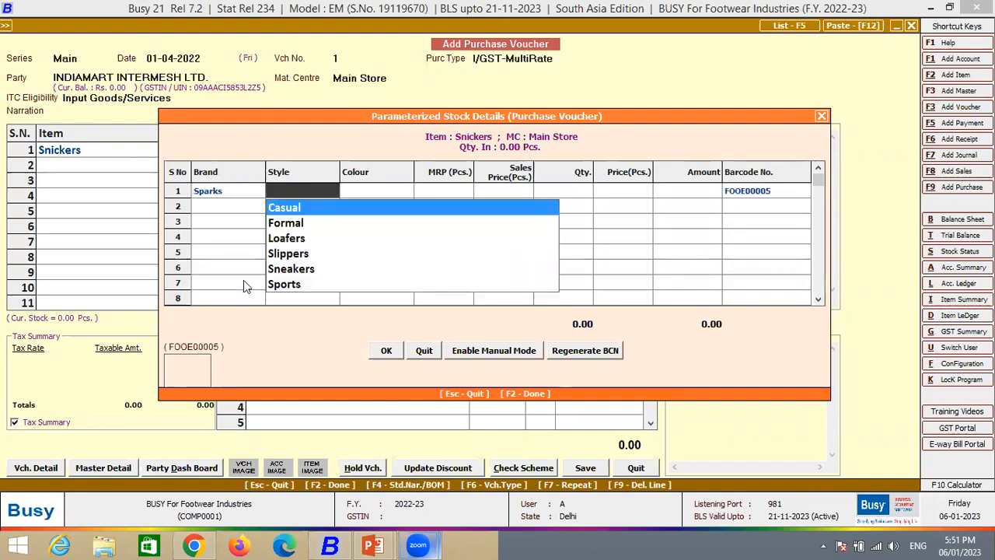
pyautogui.press('Down')
# - Set the colour in the first Snickers stock row to Black
pyautogui.press('Down')
pyautogui.press('Up')
pyautogui.press('Up')
pyautogui.press('Return')
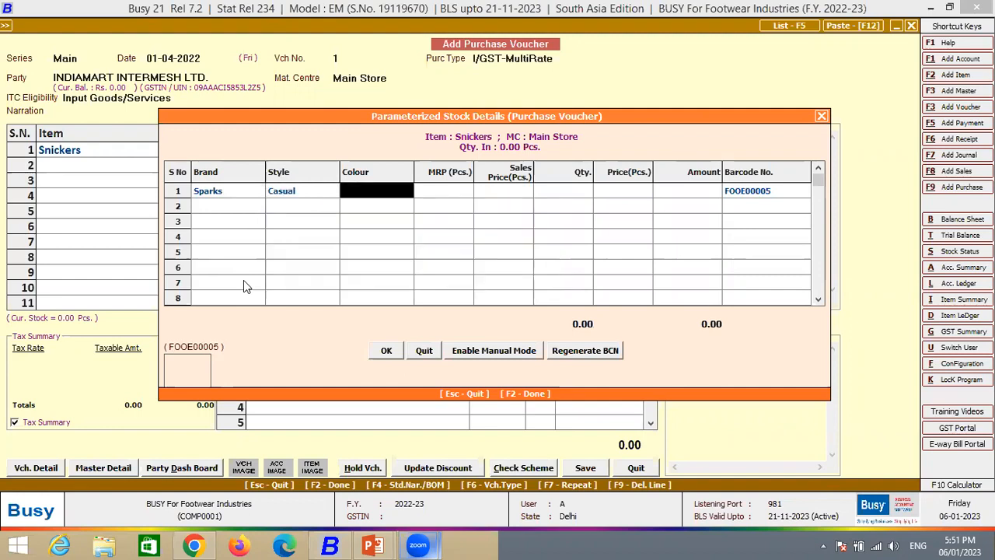
pyautogui.press('Down')
pyautogui.press('Down')
pyautogui.press('Down')
pyautogui.press('Down')
pyautogui.press('Up')
pyautogui.press('Up')
pyautogui.press('Up')
pyautogui.press('Up')
pyautogui.press('Return')
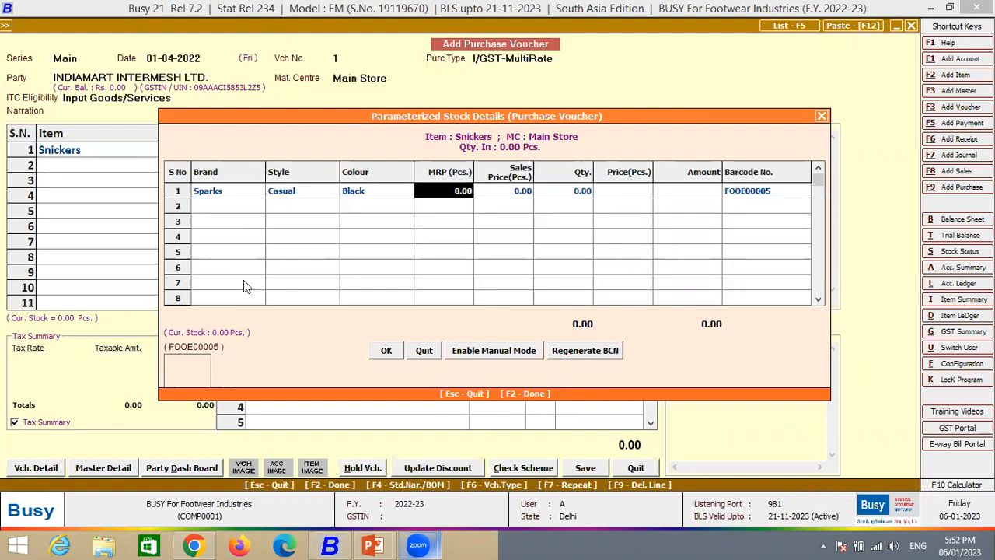
# - Enter an MRP of 1250 and a sales price of 1200 for the black Sparks Casual stock row
pyautogui.write('1250')
pyautogui.press('Return')
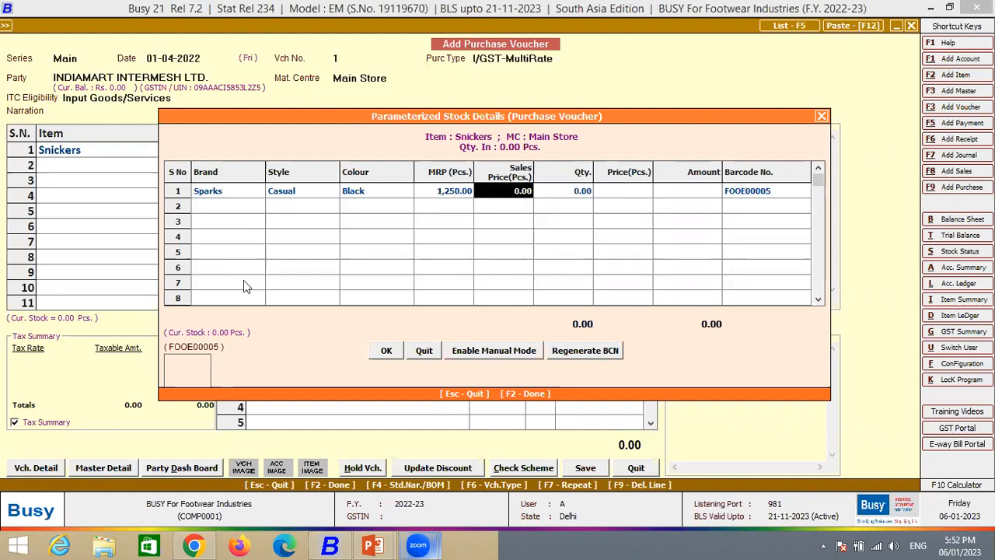
pyautogui.write('125')
pyautogui.press('BackSpace')
pyautogui.write('00')
pyautogui.press('Return')
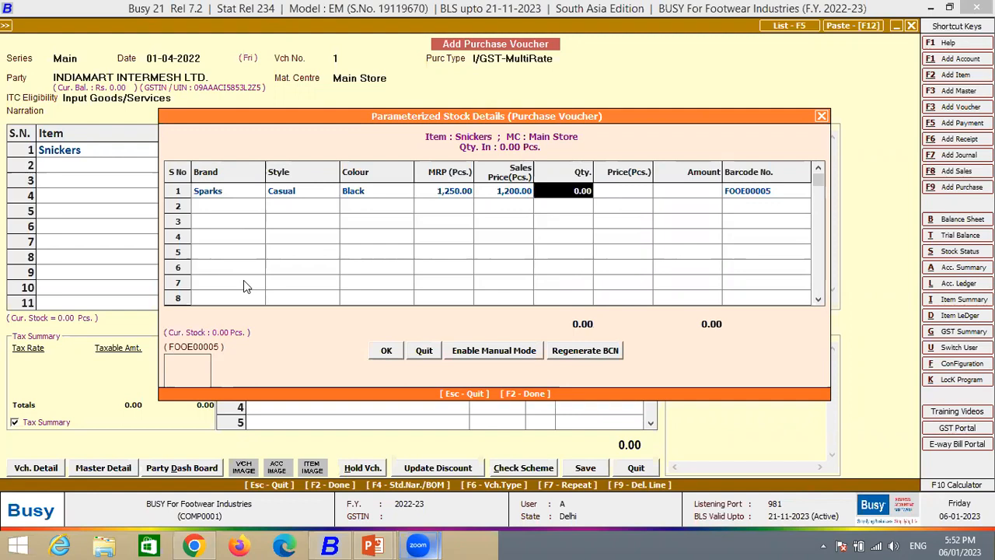
# - Enter a quantity of 10 pieces and a purchase price of 800 for the black Sparks Casual stock row
pyautogui.write('10')
pyautogui.press('Return')
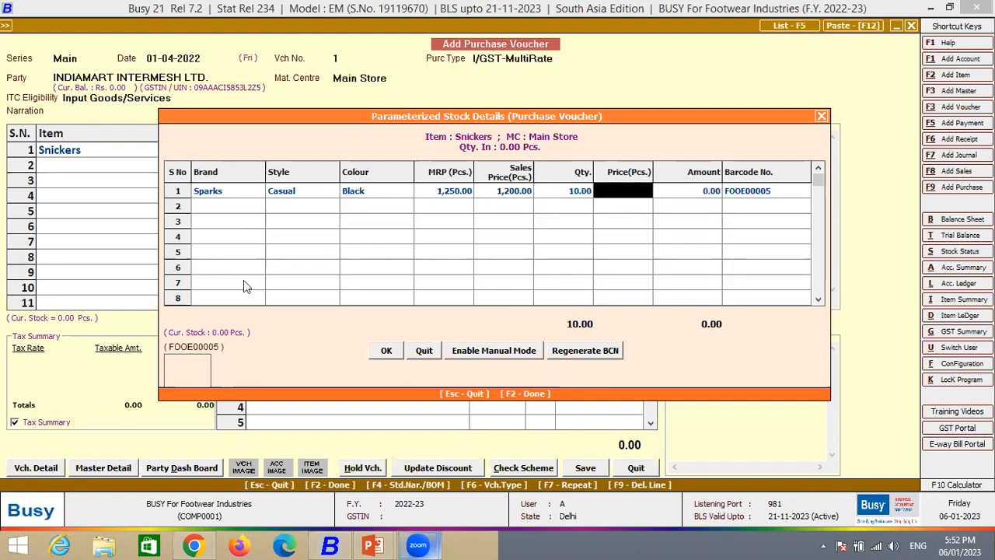
pyautogui.write('800')
pyautogui.press('Return')
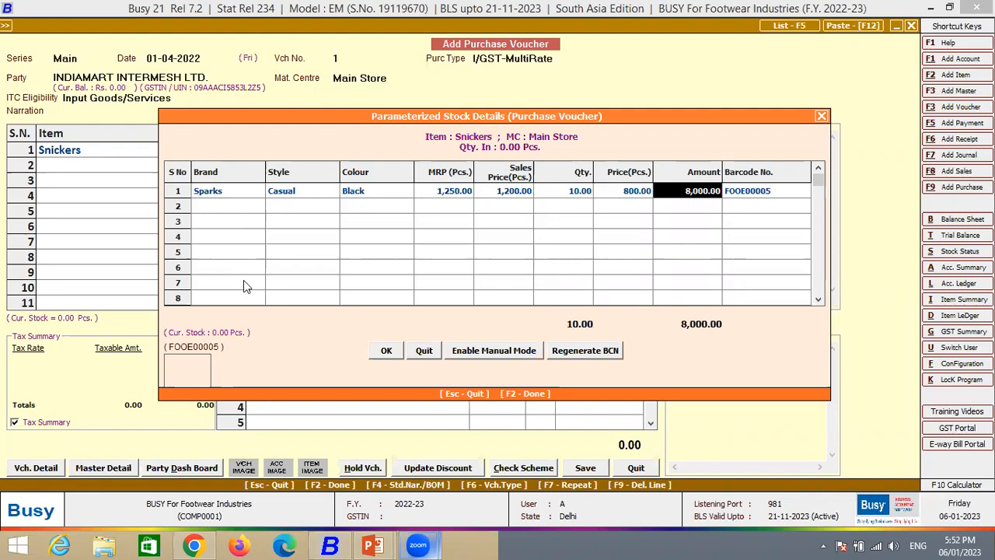
pyautogui.press('Return')
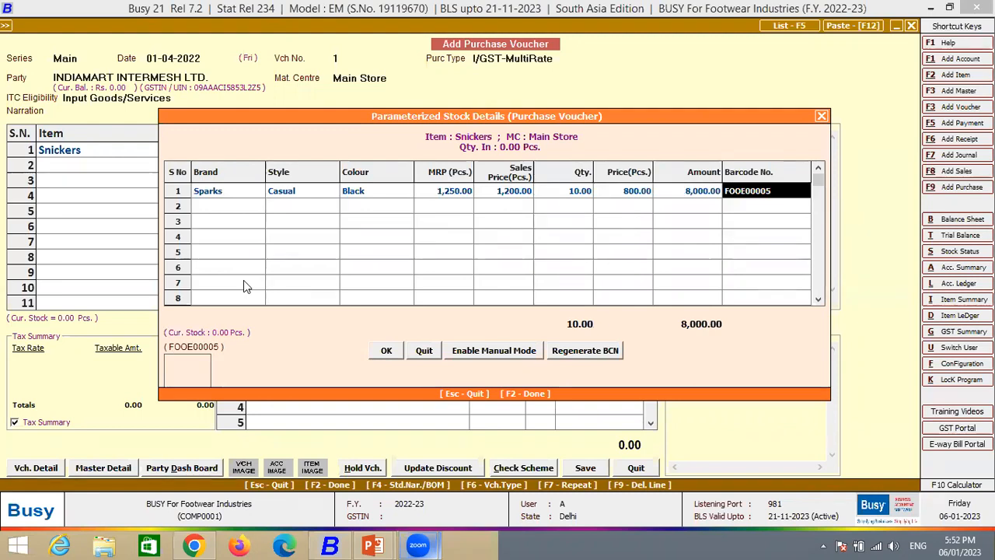
pyautogui.press('Return')
pyautogui.press('Up')
pyautogui.press('Return')
pyautogui.press('Return')
pyautogui.press('Return')
pyautogui.press('Return')
pyautogui.press('Return')
pyautogui.press('Return')
pyautogui.press('Return')
pyautogui.press('Return')
# - Switch to the desktop and open the Image folder in a maximized File Explorer window
pyautogui.press('super+d')
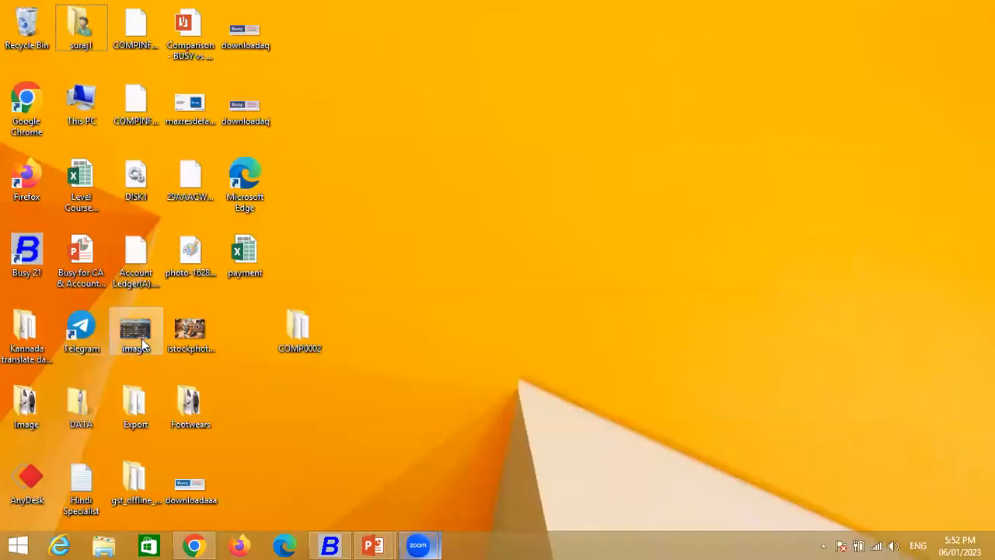
pyautogui.doubleClick(35, 415)
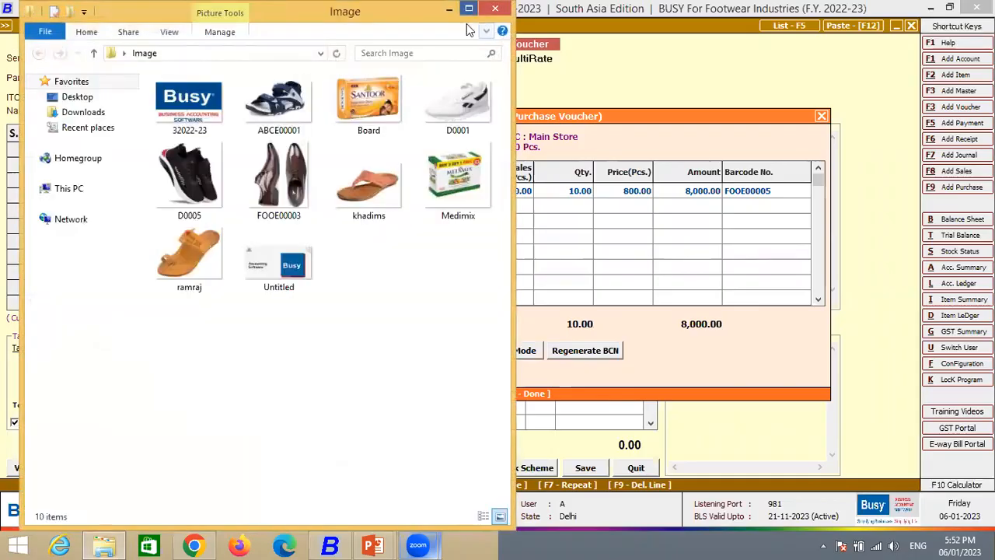
pyautogui.click(469, 9)
# - Rename the sandal picture ABCE00001 to FOOE00005, matching the barcode number in the voucher's stock details
pyautogui.click(249, 139)
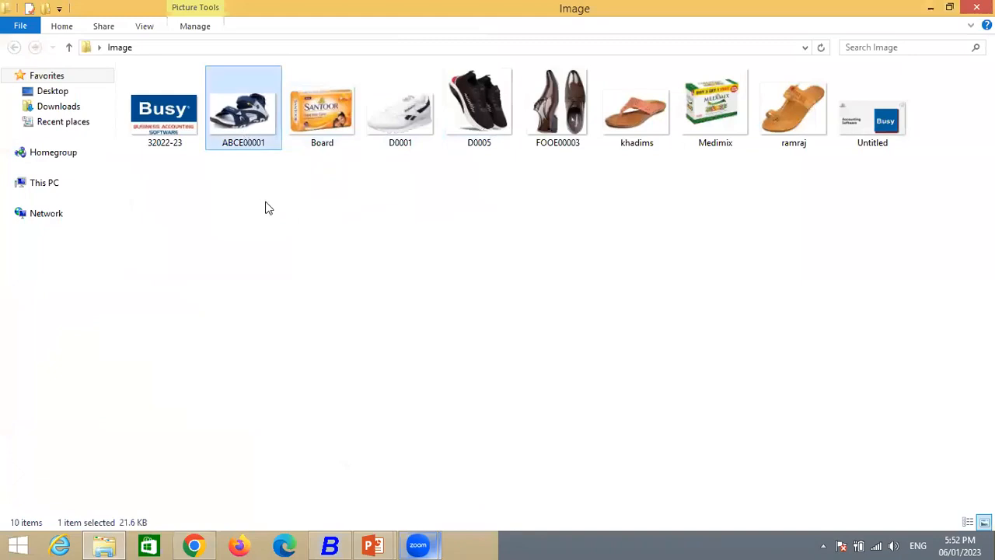
pyautogui.press('F2')
pyautogui.write('F00')
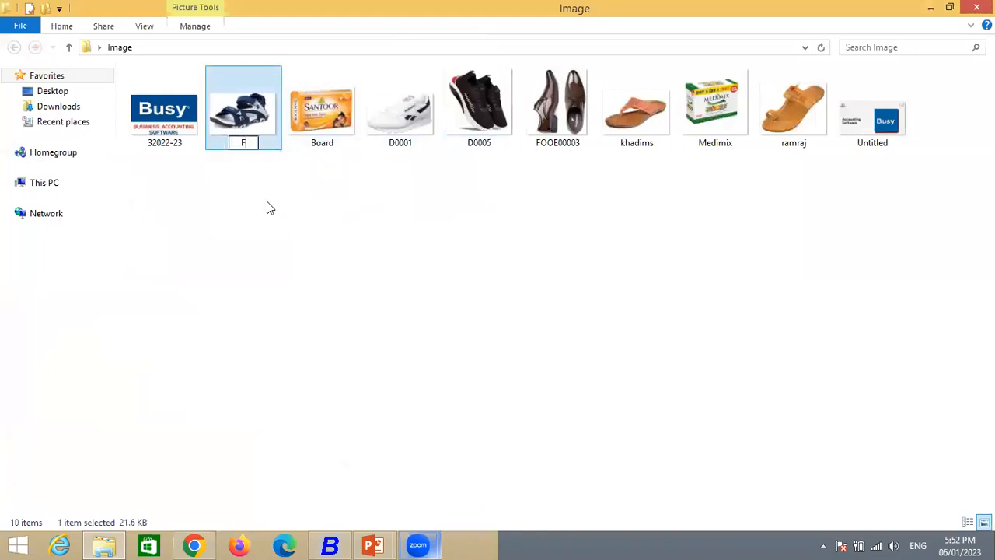
pyautogui.press('BackSpace')
pyautogui.press('BackSpace')
pyautogui.write('OOO')
pyautogui.press('BackSpace')
pyautogui.write('E000')
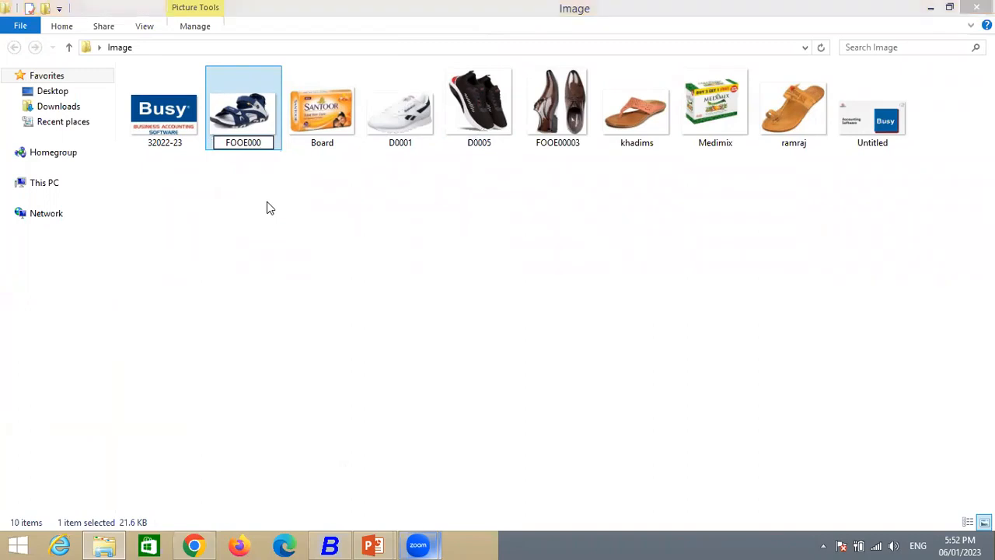
pyautogui.hotkey('alt', 'Tab')
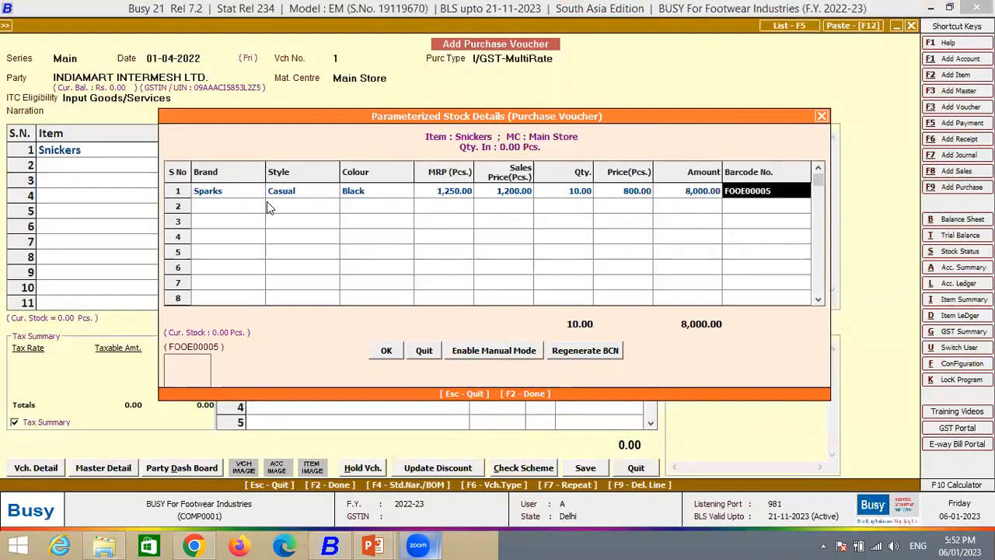
pyautogui.hotkey('alt', 'Tab')
pyautogui.click(500, 140)
pyautogui.click(500, 143)
pyautogui.write('05')
pyautogui.press('Return')
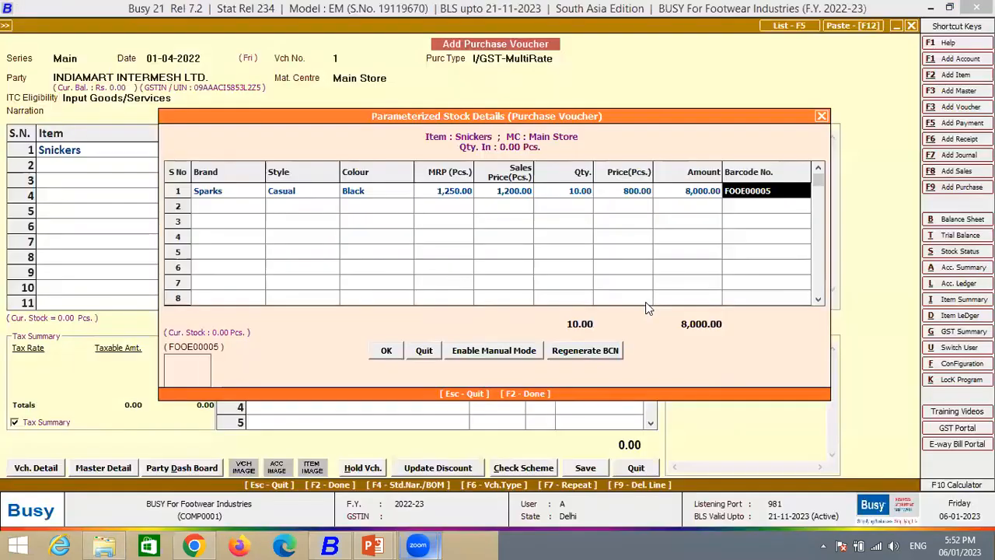
# - Return to Busy, confirm the Snickers parameterized stock details, and reopen them to enlarge the picture linked to barcode FOOE00005
pyautogui.click(386, 350)
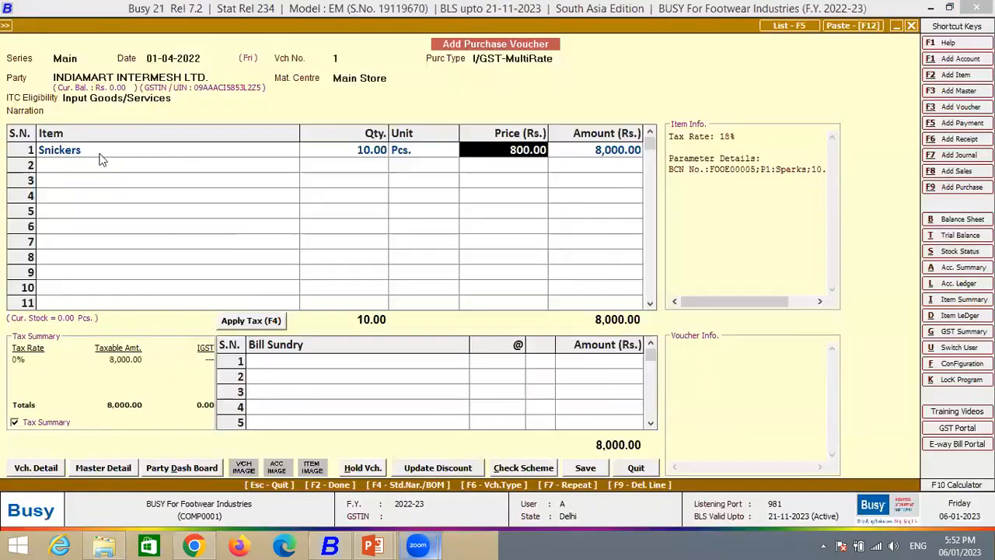
pyautogui.press('Return')
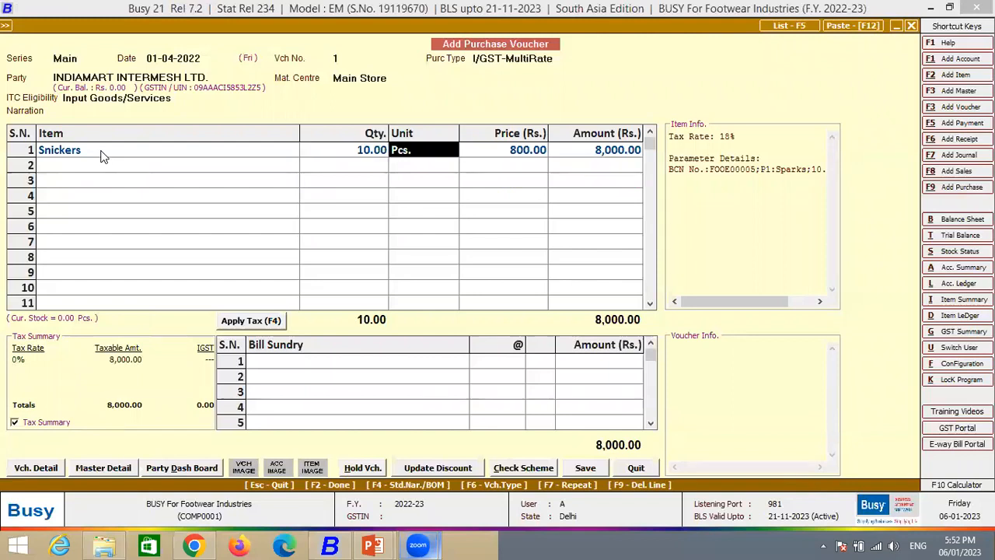
pyautogui.click(173, 378)
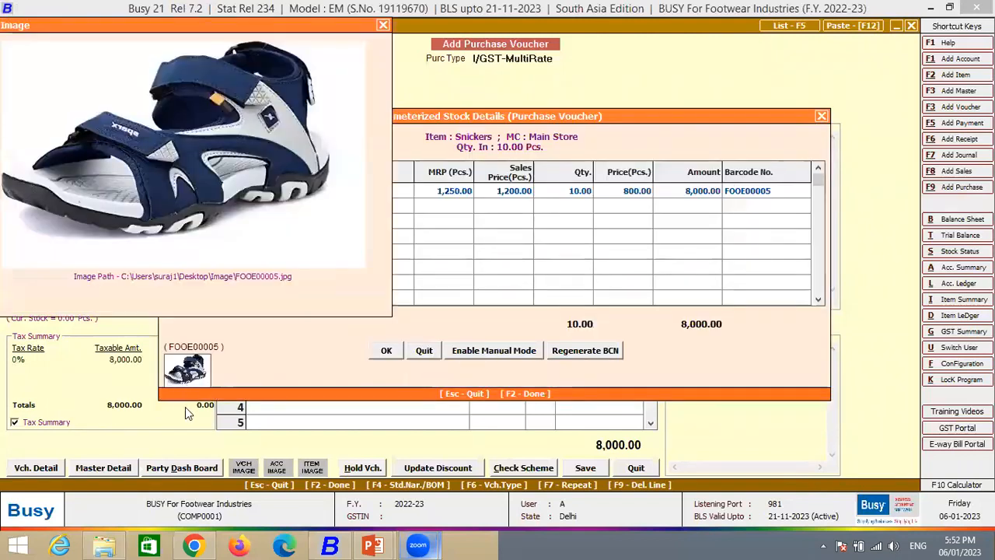
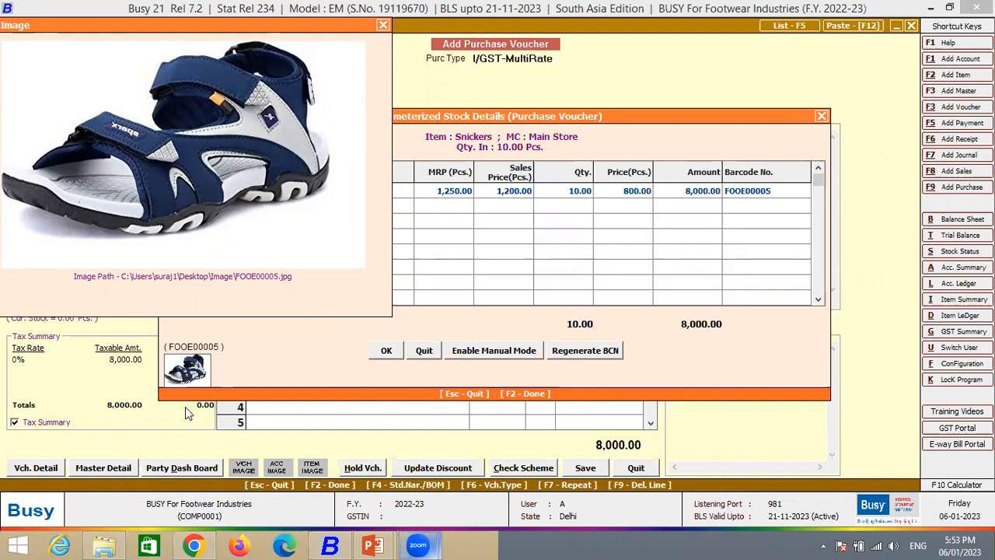
# - Close the enlarged picture, confirm the Snickers stock details, and choose Shoe as the purchase voucher's second item
pyautogui.press('Escape')
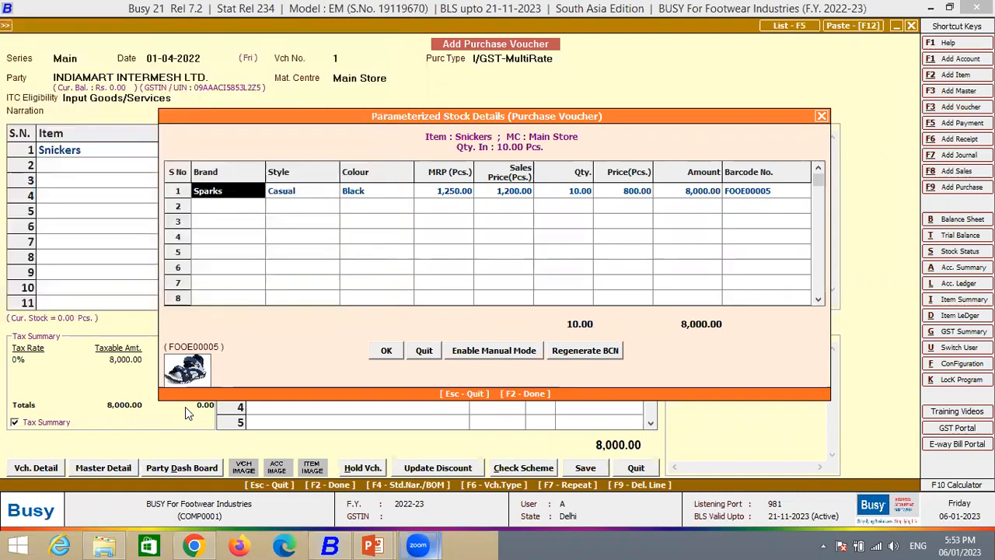
pyautogui.press('F2')
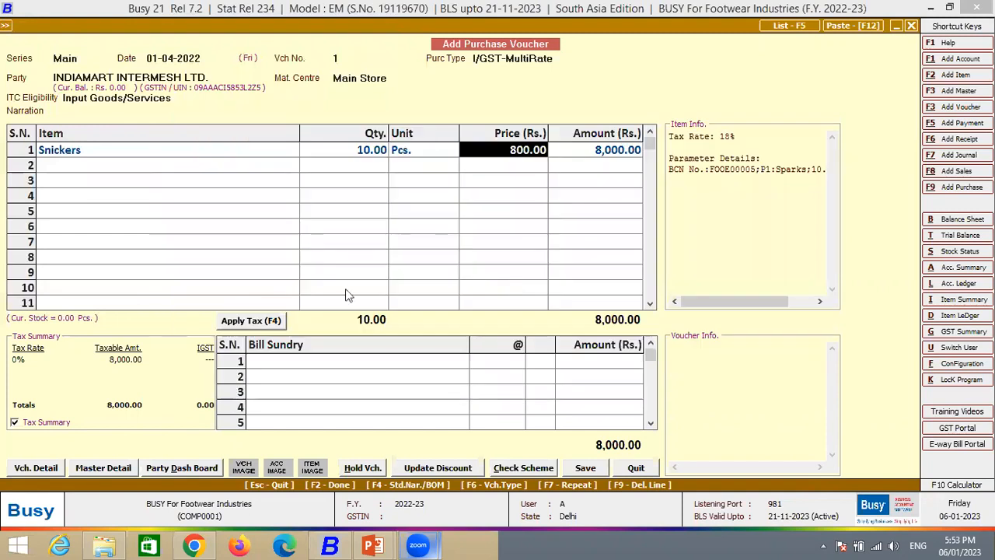
pyautogui.click(105, 153)
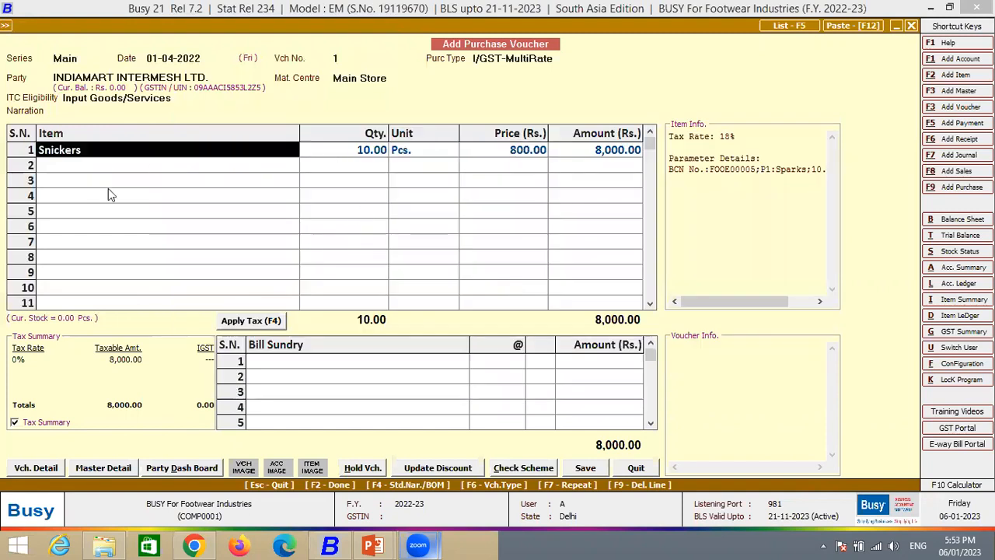
pyautogui.press('Down')
pyautogui.press('Return')
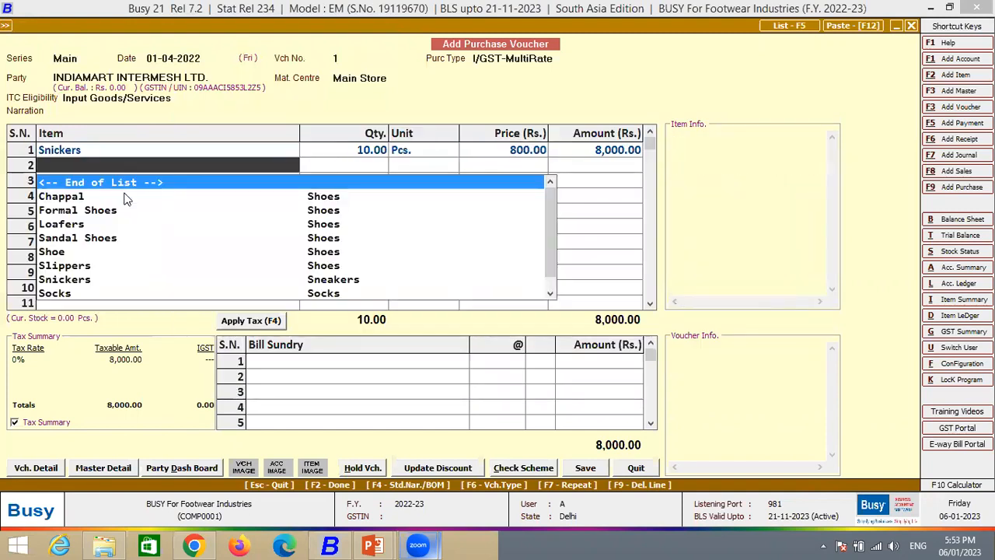
pyautogui.press('Down')
pyautogui.press('Down')
pyautogui.press('Down')
pyautogui.press('Down')
pyautogui.press('Down')
pyautogui.press('Down')
pyautogui.press('Down')
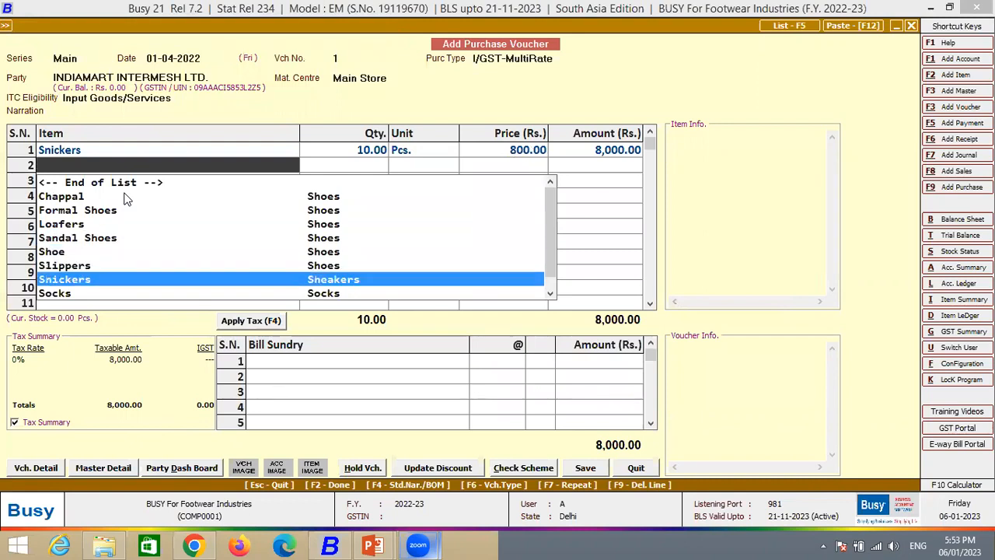
pyautogui.press('Up')
pyautogui.press('Up')
pyautogui.press('Return')
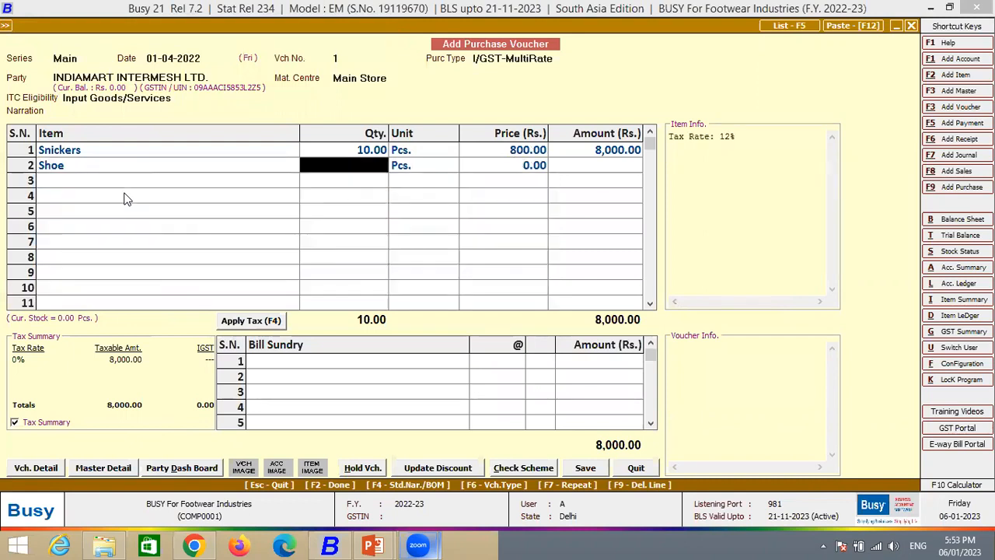
# - Enter a quantity of 10 pieces for Shoe and enable manual mode in its parameterized stock details
pyautogui.write('10')
pyautogui.press('Return')
pyautogui.press('Return')
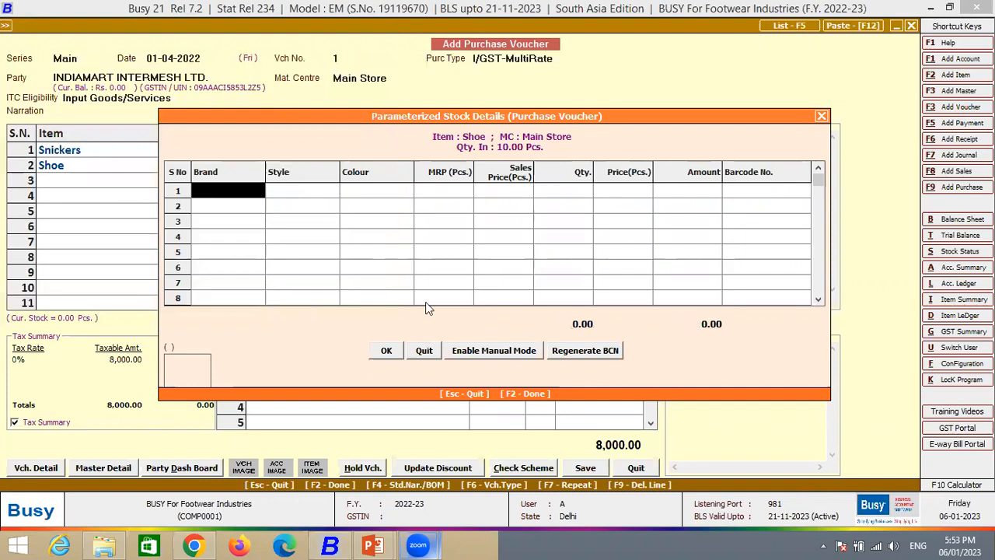
pyautogui.click(501, 352)
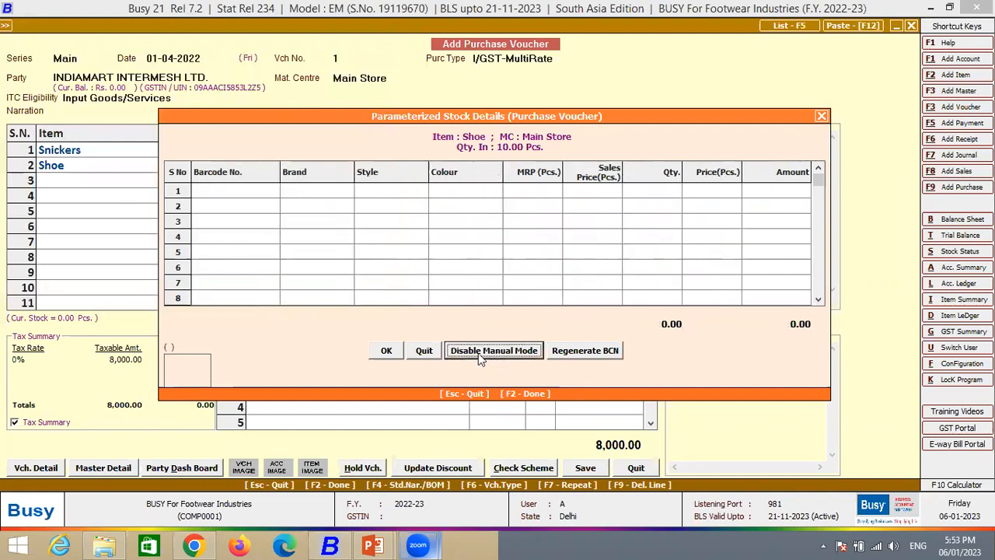
pyautogui.click(486, 354)
pyautogui.click(489, 355)
pyautogui.click(492, 363)
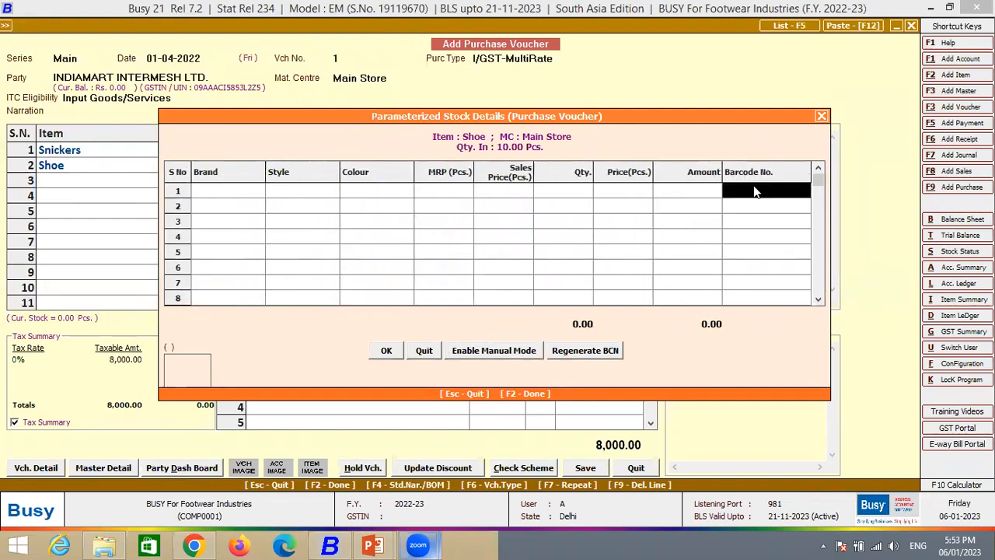
pyautogui.click(490, 353)
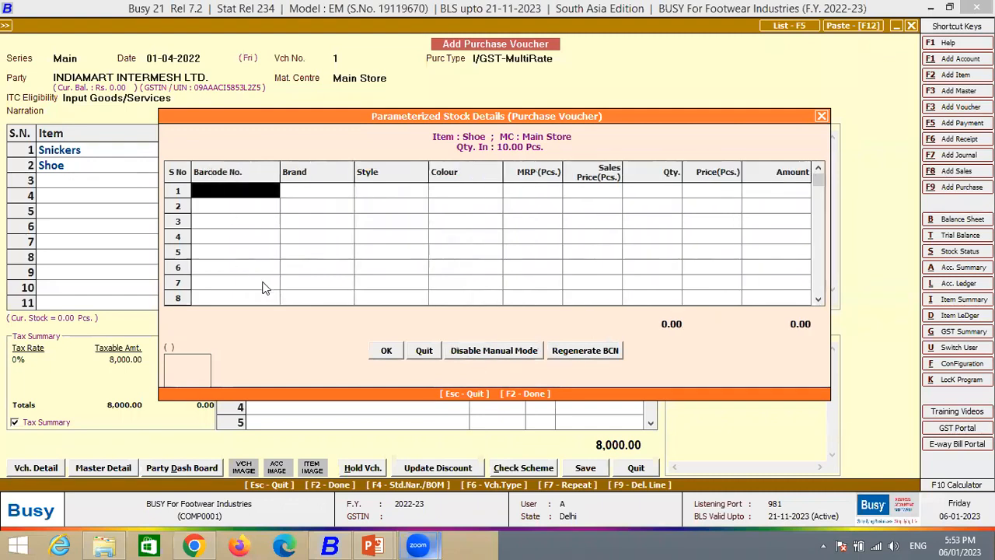
# - Enter barcode number D0001 in the first Shoe stock row and choose Reebok as the brand
pyautogui.write('d0001')
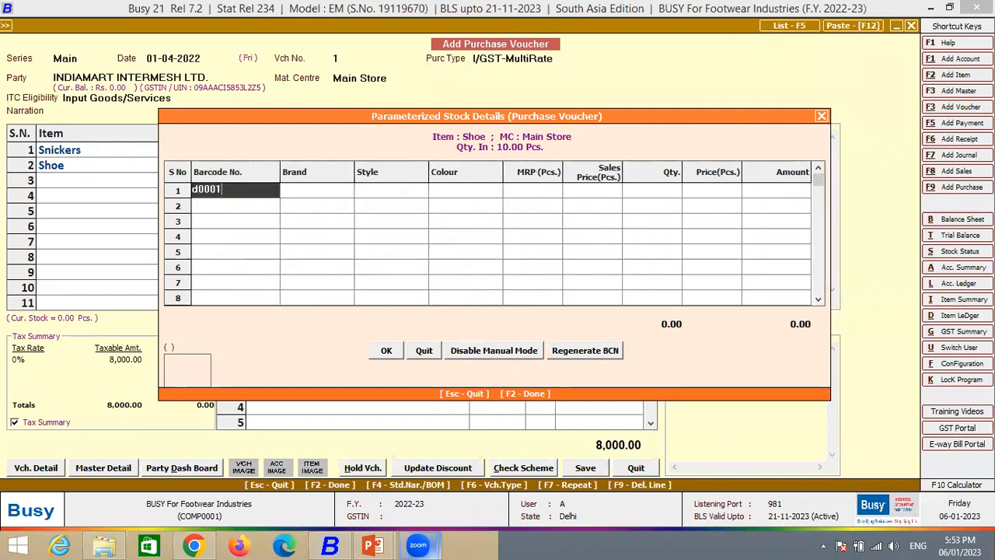
pyautogui.press('Return')
pyautogui.press('Left')
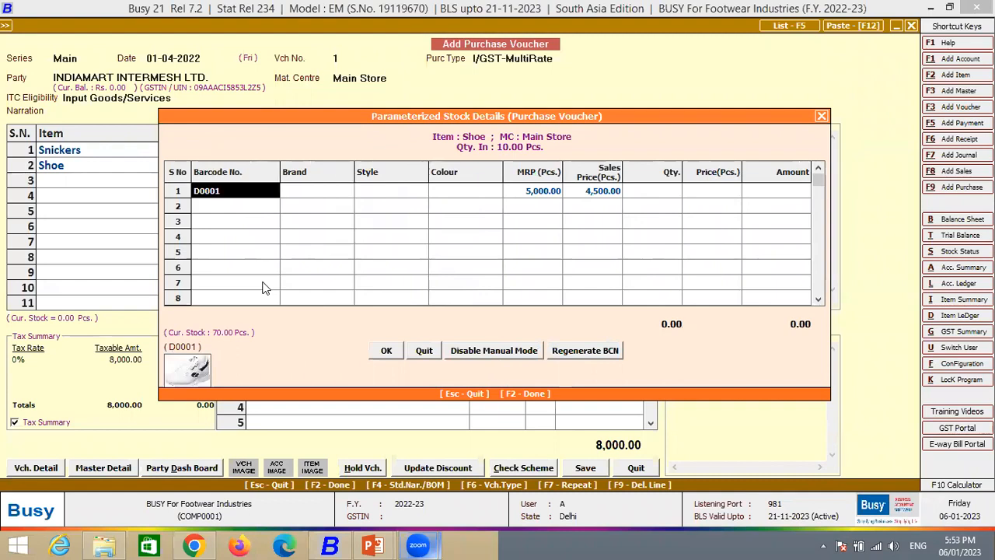
pyautogui.press('Right')
pyautogui.press('Return')
pyautogui.press('Down')
pyautogui.press('Down')
pyautogui.press('Down')
pyautogui.press('Down')
pyautogui.press('Return')
# - Set the Reebok stock row's style to Sports and its colour to Yellow
pyautogui.press('Return')
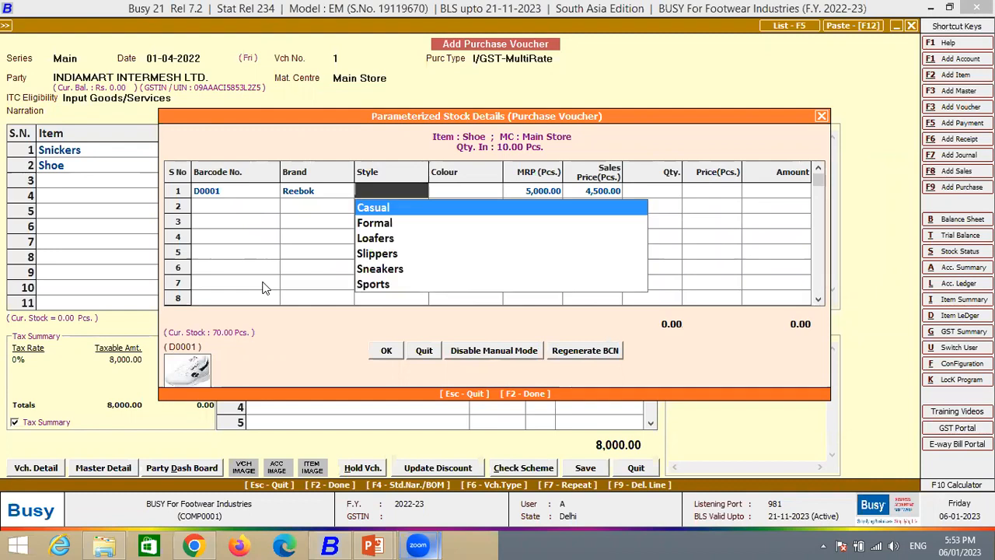
pyautogui.press('Down')
pyautogui.press('Down')
pyautogui.press('Down')
pyautogui.press('Down')
pyautogui.press('Down')
pyautogui.press('Return')
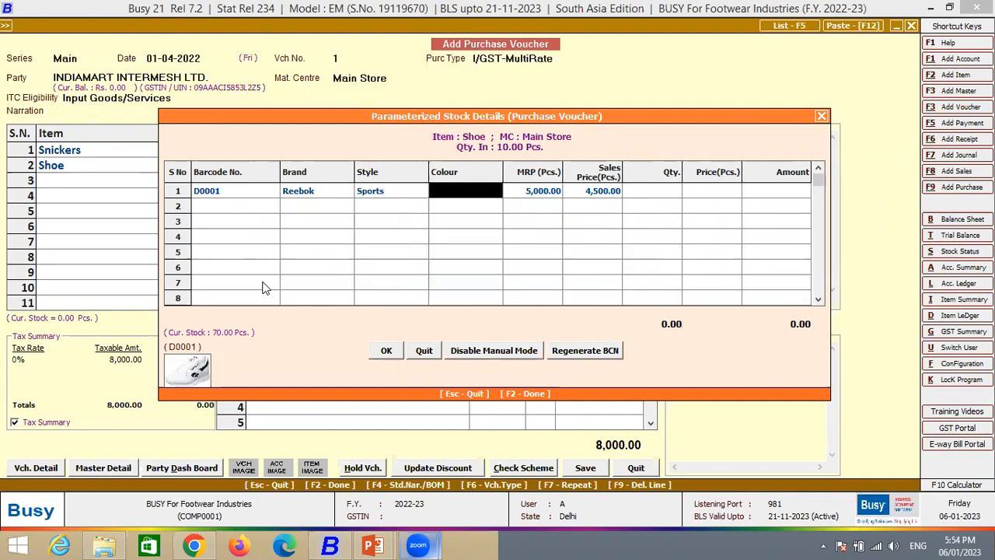
pyautogui.press('Return')
pyautogui.press('Down')
pyautogui.press('Down')
pyautogui.press('Down')
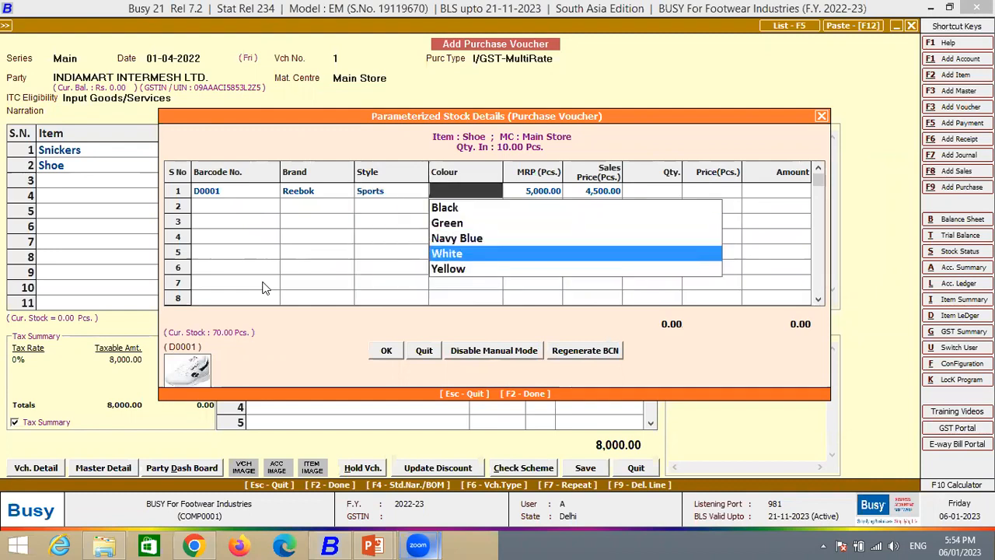
pyautogui.press('Down')
pyautogui.press('Return')
# - Enter a quantity of 10 pieces and a purchase price of 2500 for the yellow Reebok Sports row
pyautogui.press('Tab')
pyautogui.hotkey('shift', 'Tab')
pyautogui.hotkey('shift', 'Tab')
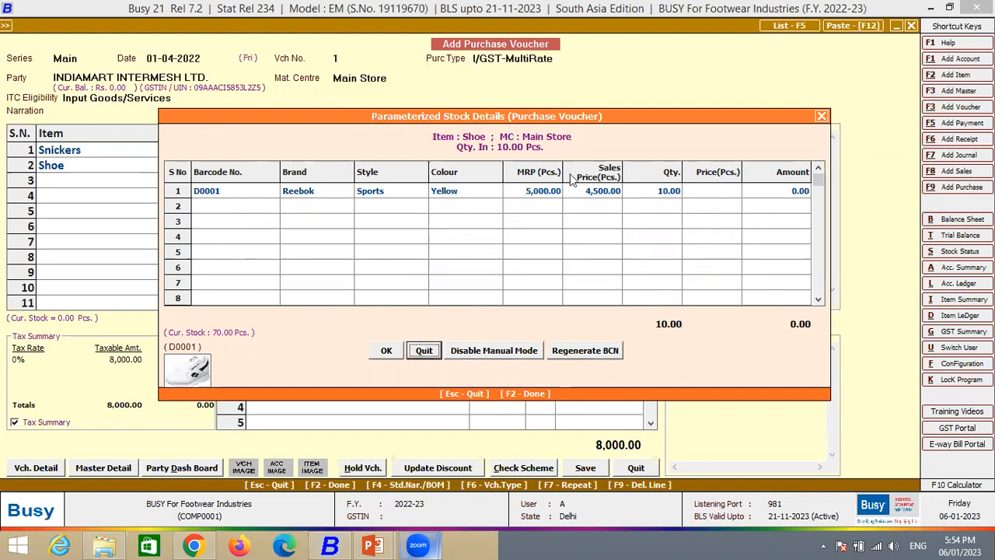
pyautogui.click(708, 192)
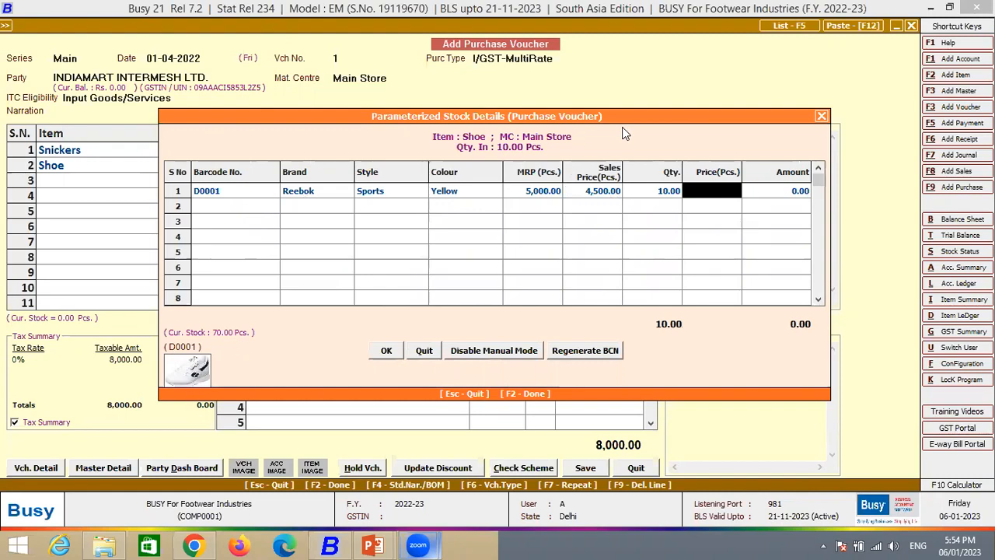
pyautogui.write('2500')
pyautogui.press('Return')
pyautogui.press('Return')
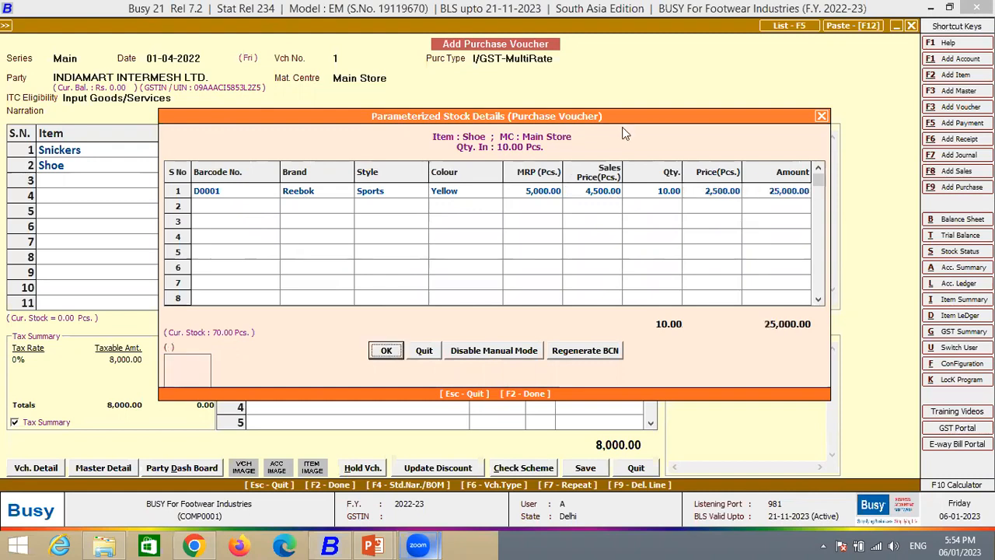
# - Change the Reebok row's barcode number to D0002 and confirm the Shoe parameterized stock details
pyautogui.press('Return')
pyautogui.press('Return')
pyautogui.click(231, 190)
pyautogui.press('BackSpace')
pyautogui.press('BackSpace')
pyautogui.press('BackSpace')
pyautogui.press('BackSpace')
pyautogui.press('BackSpace')
pyautogui.write('2')
pyautogui.press('Return')
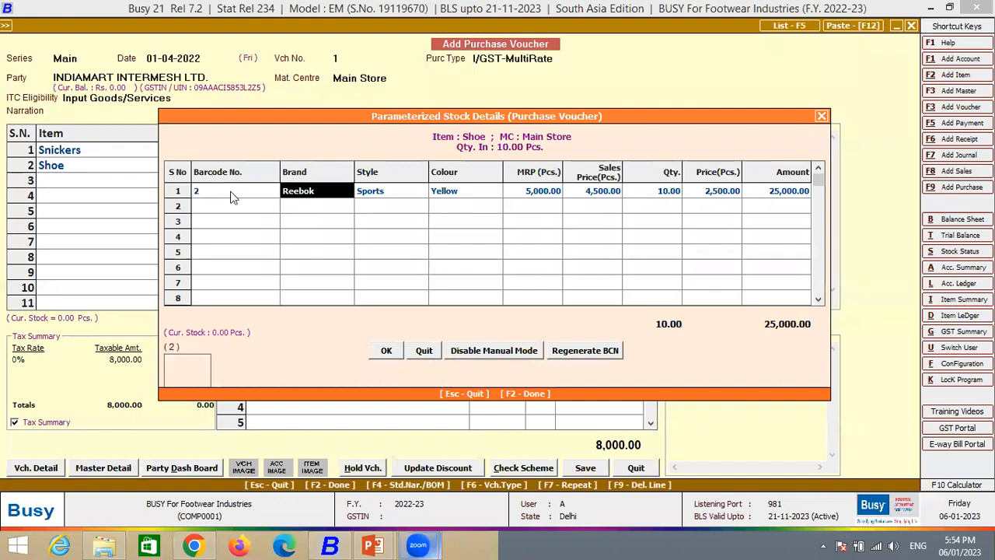
pyautogui.click(231, 197)
pyautogui.write('d0002')
pyautogui.press('Return')
pyautogui.press('Return')
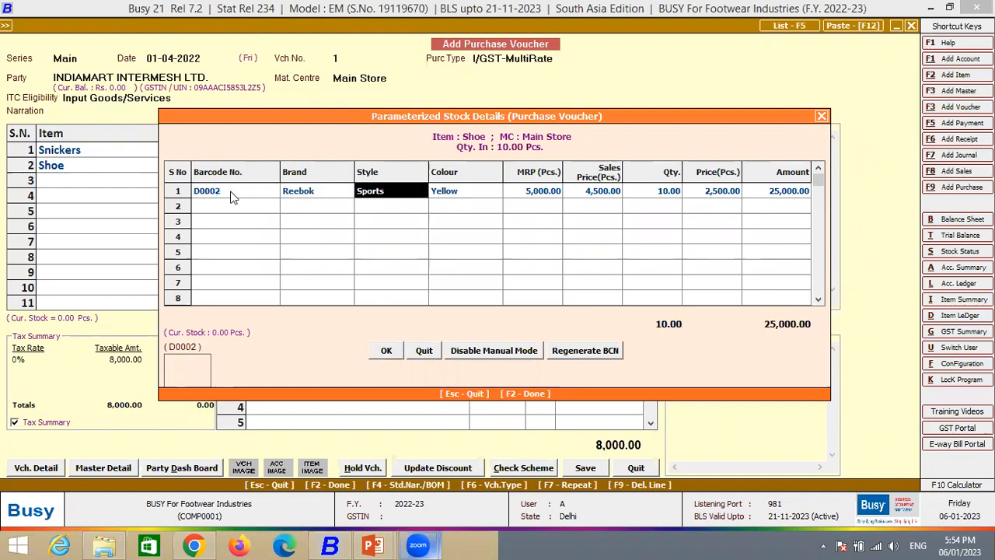
pyautogui.press('Return')
pyautogui.press('Return')
pyautogui.press('F2')
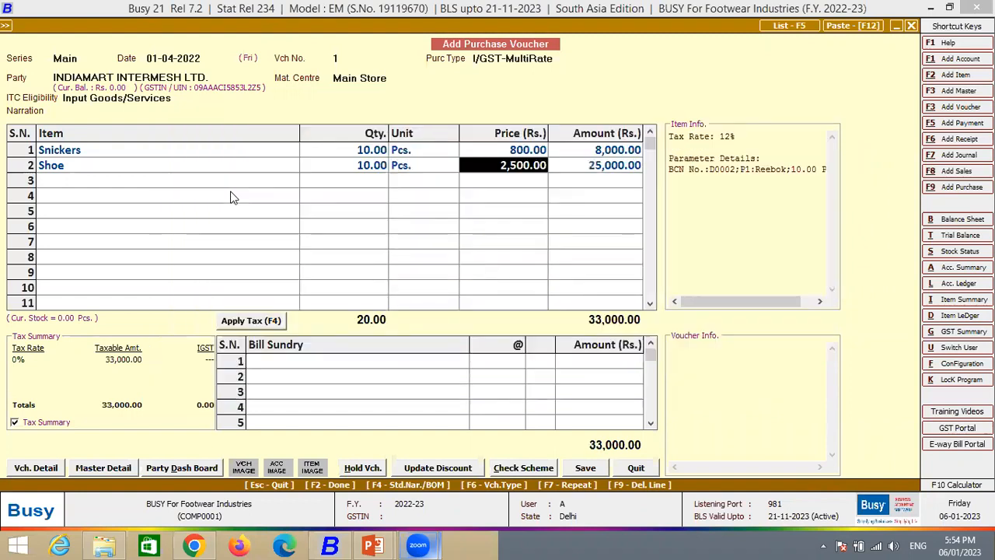
# - Reopen the Shoe item's parameterized stock details to review the Reebok row's barcode and parameters, and confirm them
pyautogui.press('Return')
pyautogui.press('Return')
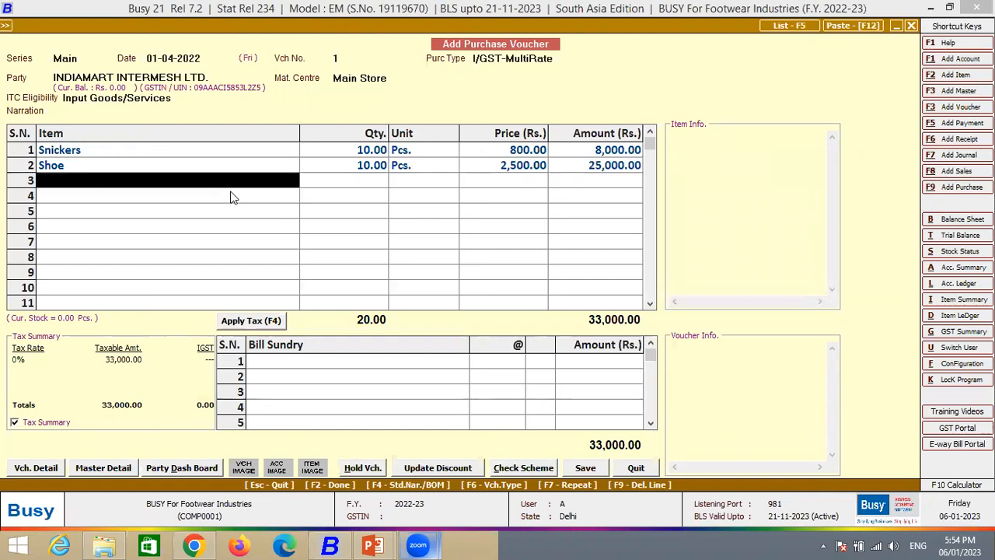
pyautogui.press('Up')
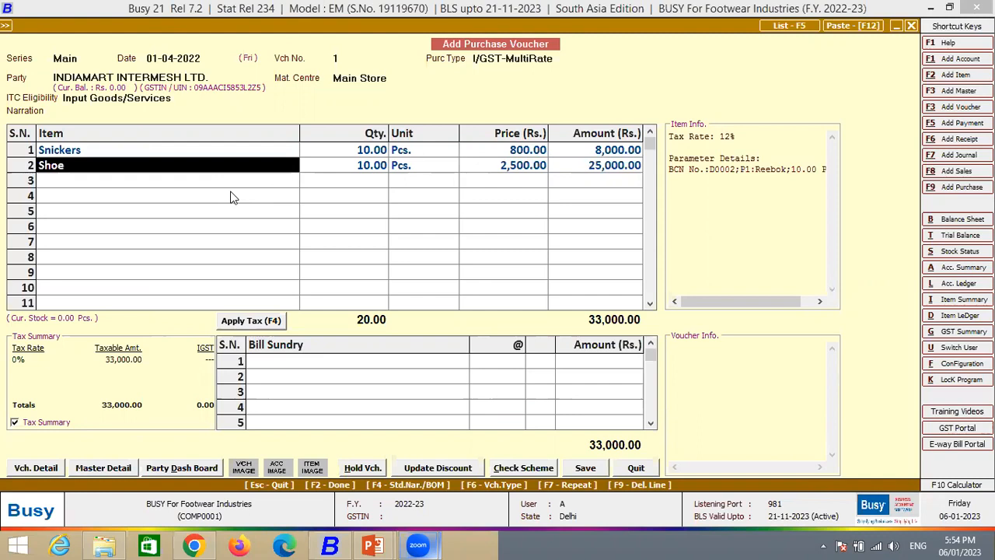
pyautogui.press('Return')
pyautogui.press('Return')
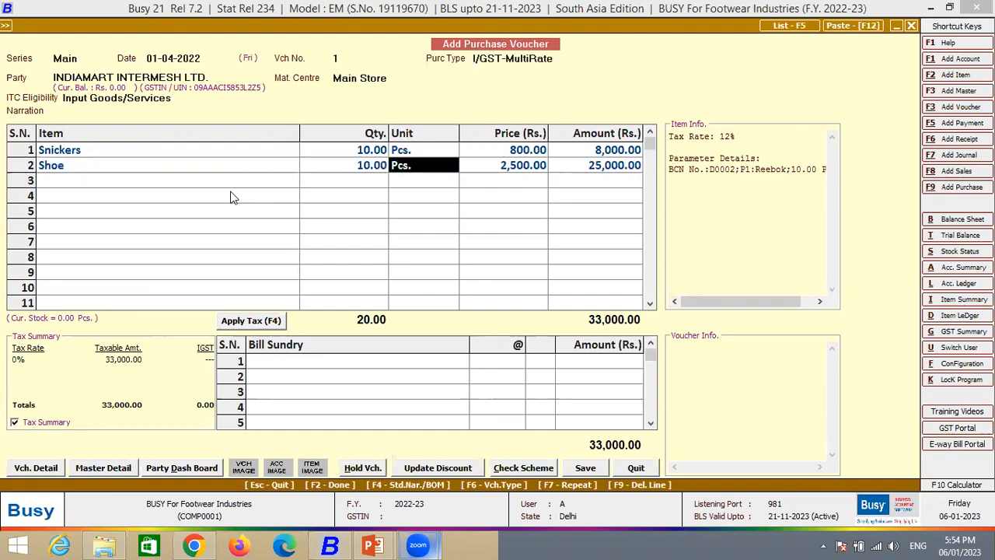
pyautogui.press('Return')
pyautogui.press('Return')
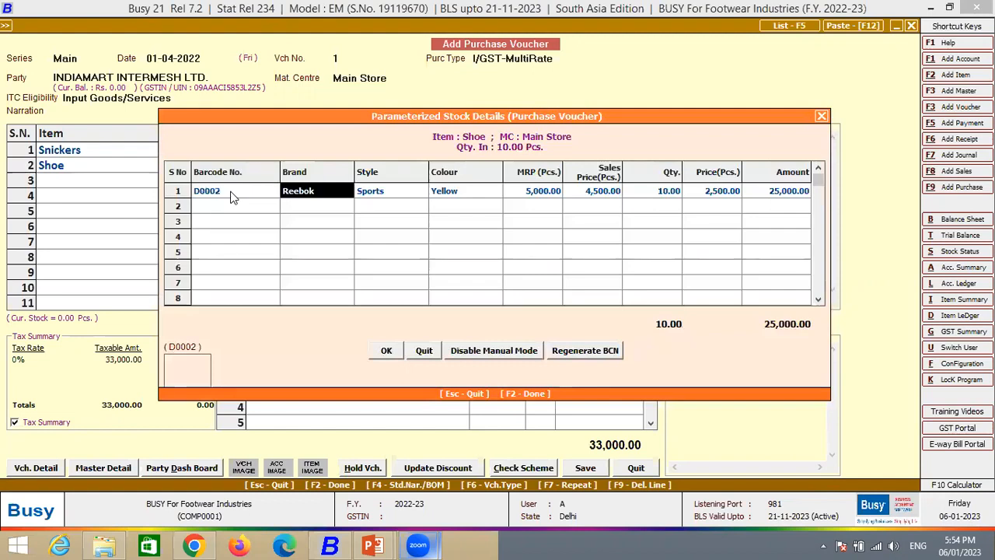
pyautogui.press('Return')
pyautogui.press('Return')
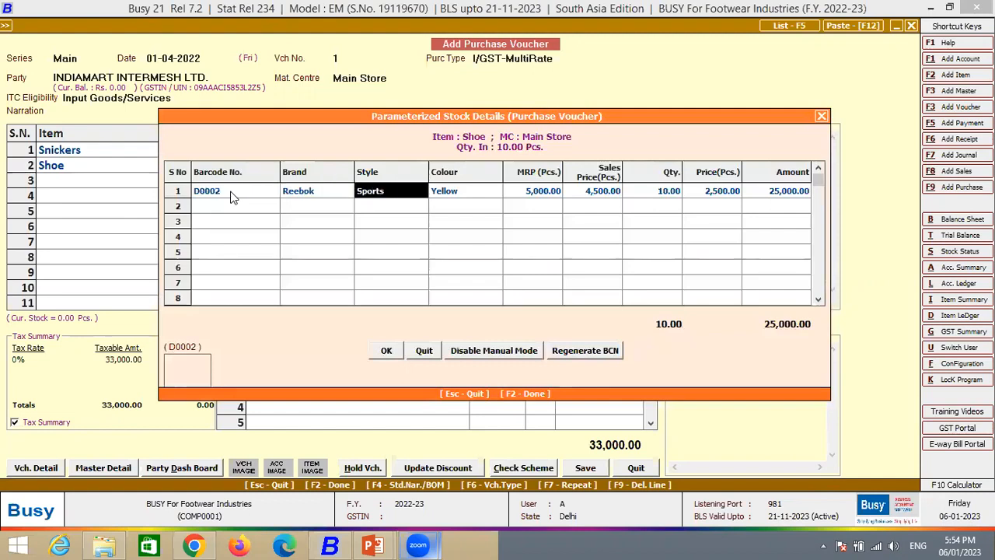
pyautogui.hotkey('shift', 'Tab')
pyautogui.hotkey('shift', 'Tab')
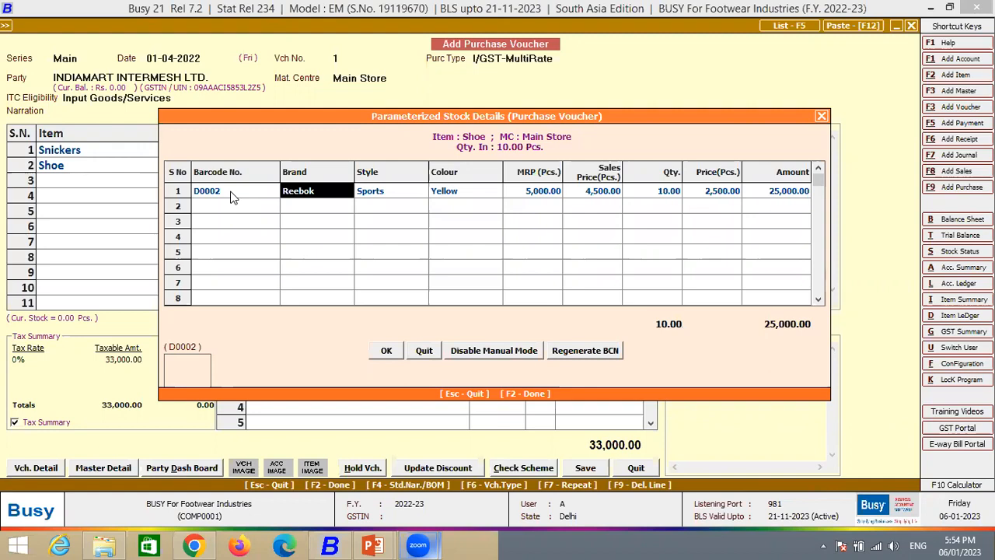
pyautogui.press('F2')
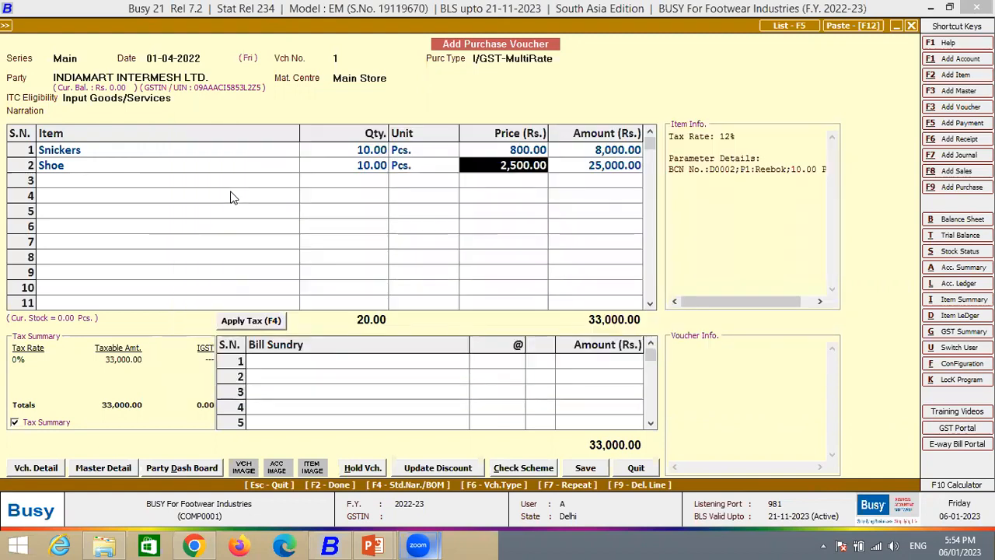
# - Apply GST to the voucher items and save the purchase voucher with bill number 1 dated 01-04-2022, leaving voucher entry
pyautogui.press('Return')
pyautogui.press('F4')
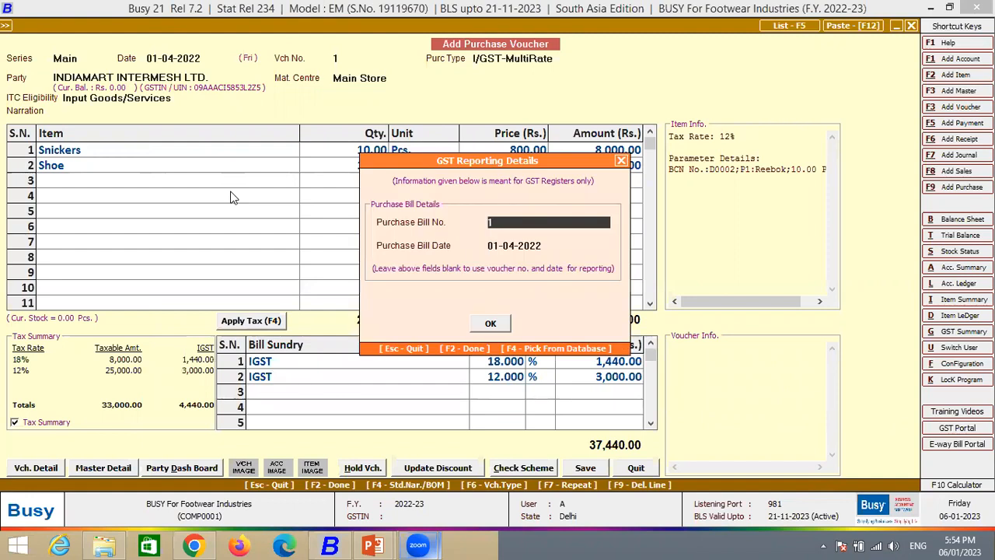
pyautogui.press('F2')
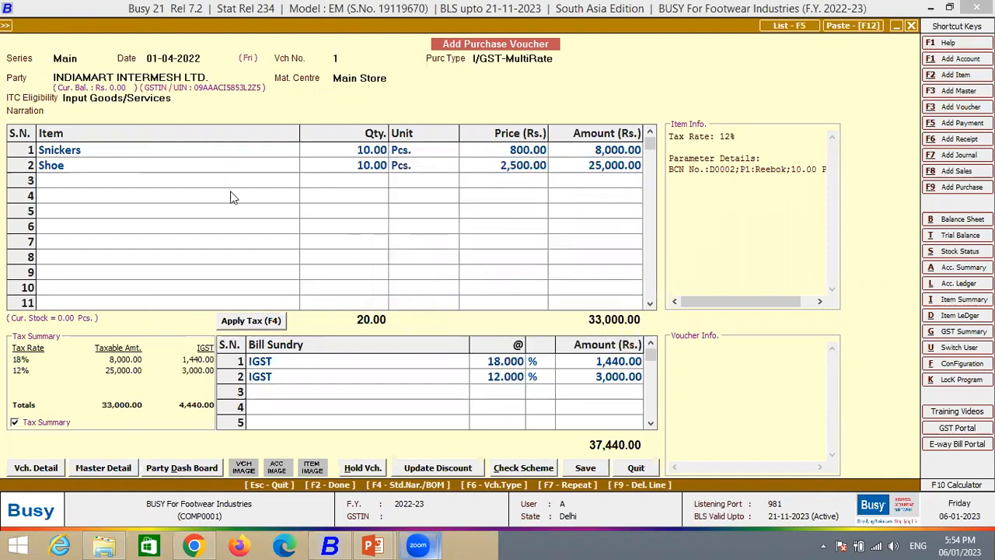
pyautogui.press('F2')
pyautogui.press('F2')
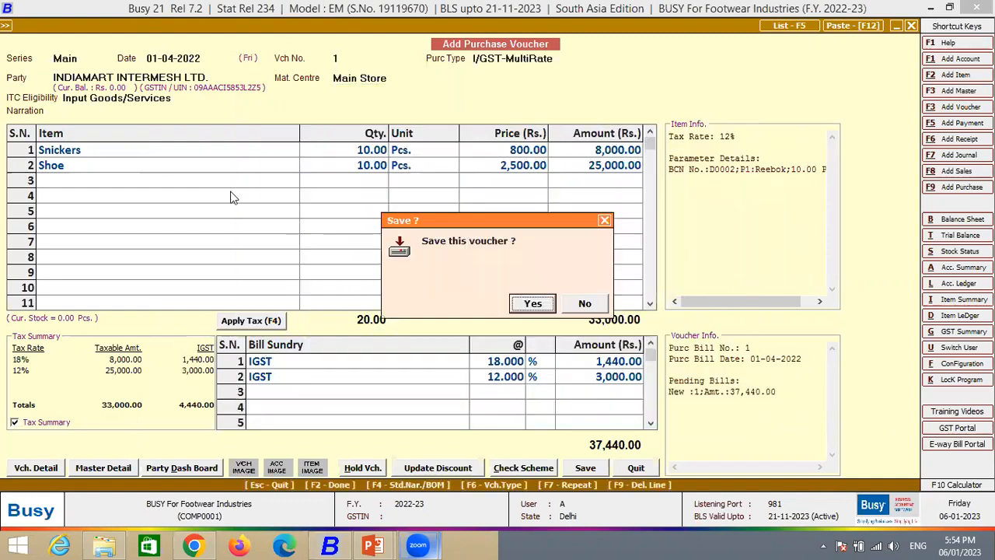
pyautogui.press('Return')
pyautogui.press('Escape')
pyautogui.press('Return')
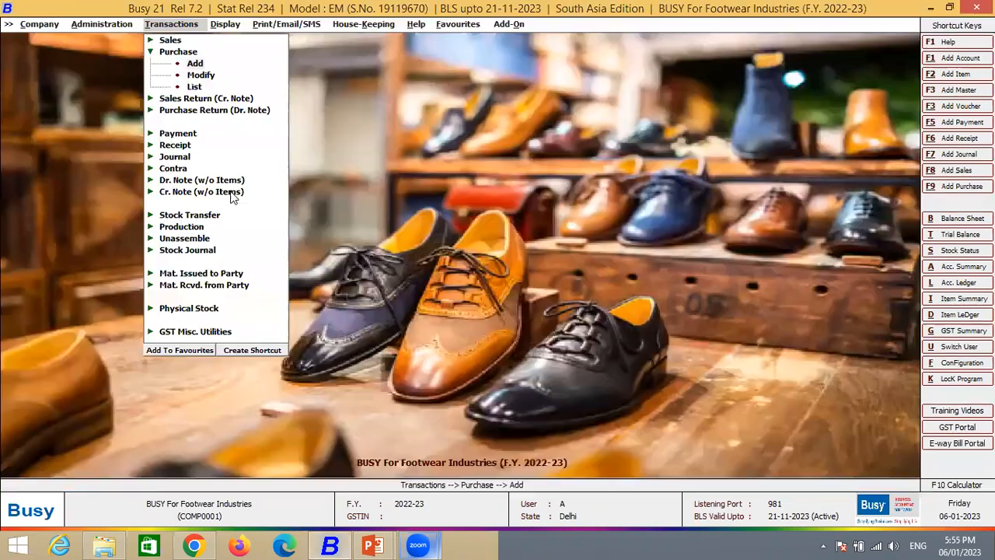
# - Open the Balances Only version of the Parameterized Closing Stock report
pyautogui.press('Right')
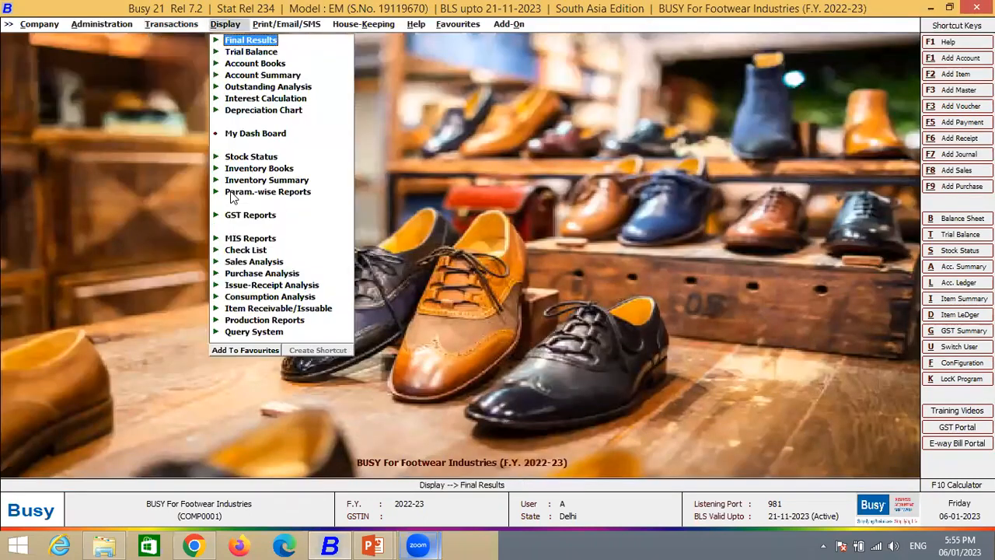
pyautogui.press('Down')
pyautogui.press('Down')
pyautogui.press('Down')
pyautogui.press('Down')
pyautogui.press('Down')
pyautogui.press('Down')
pyautogui.press('Down')
pyautogui.press('Down')
pyautogui.press('Down')
pyautogui.press('Down')
pyautogui.press('Down')
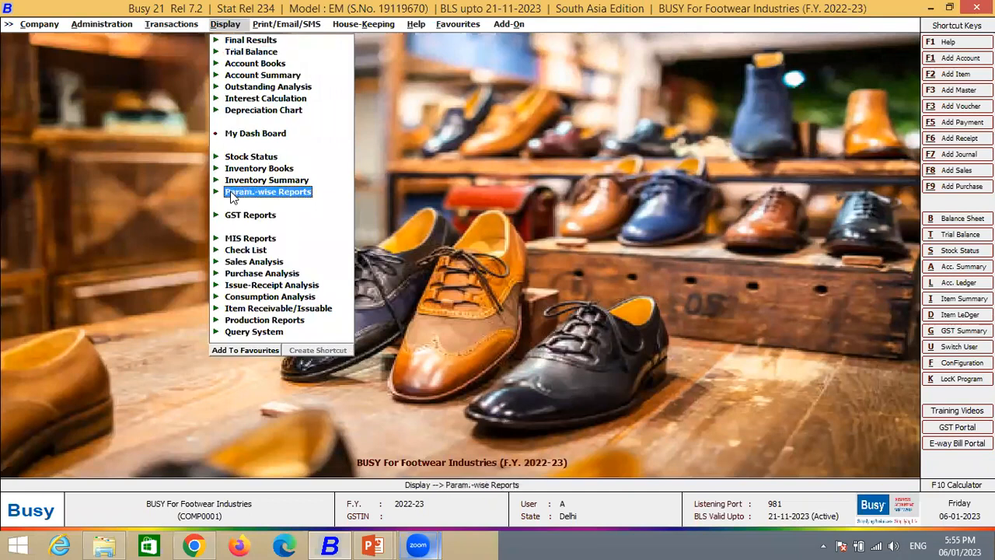
pyautogui.press('Return')
pyautogui.press('Return')
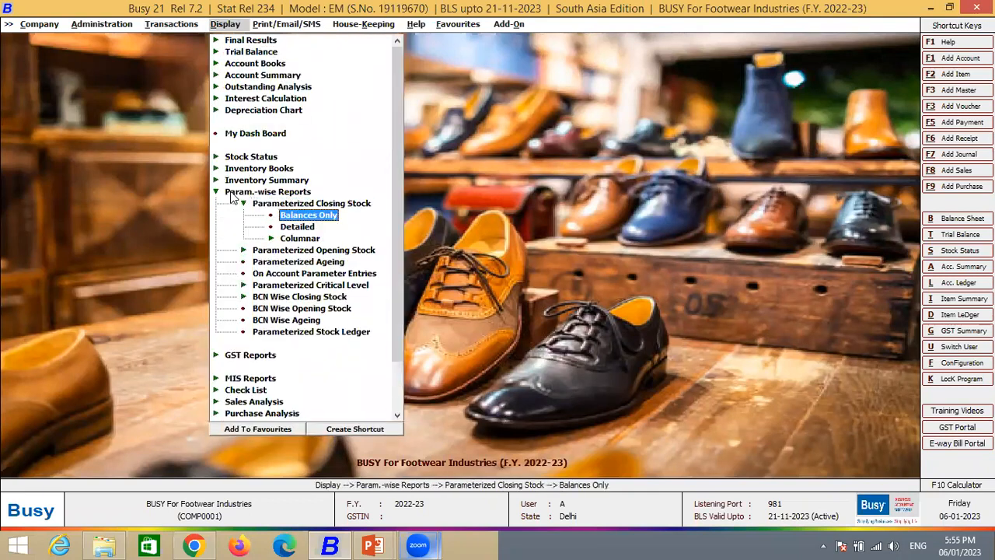
pyautogui.press('Return')
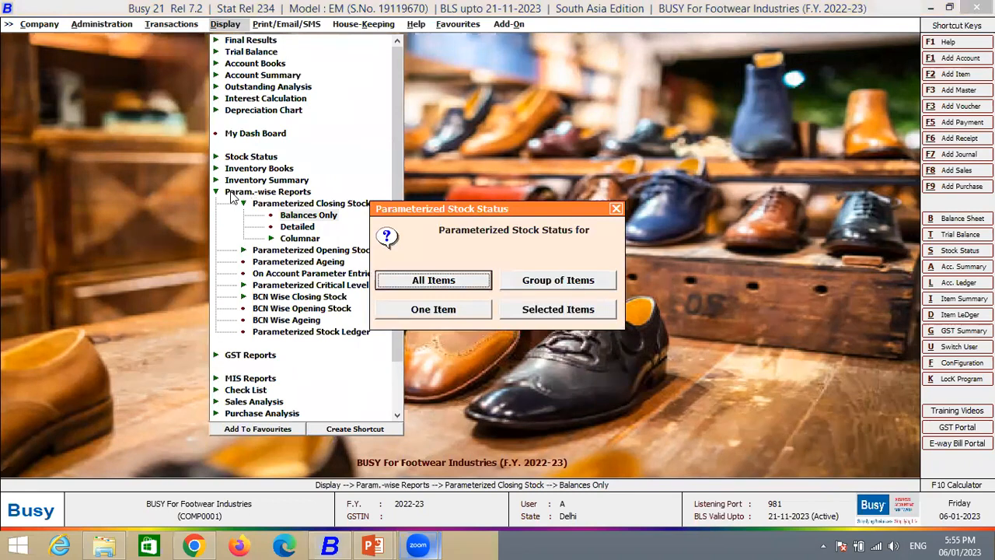
# - Generate the parameterized stock status for all items as on 06-01-2023, shown by name, with the value of parameters set to Y
pyautogui.press('Return')
pyautogui.press('Return')
pyautogui.press('Return')
pyautogui.press('Return')
pyautogui.press('Return')
pyautogui.press('Up')
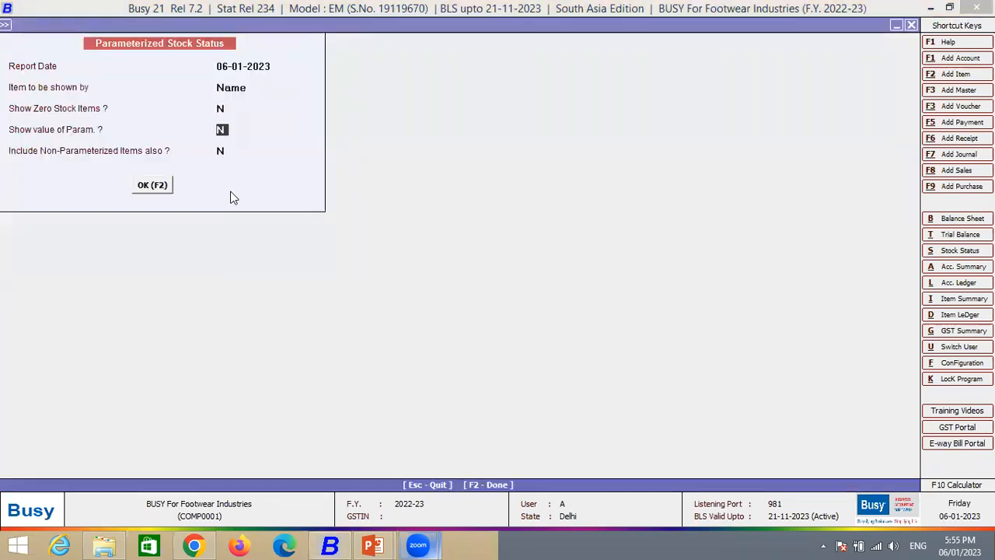
pyautogui.press('y')
pyautogui.press('Return')
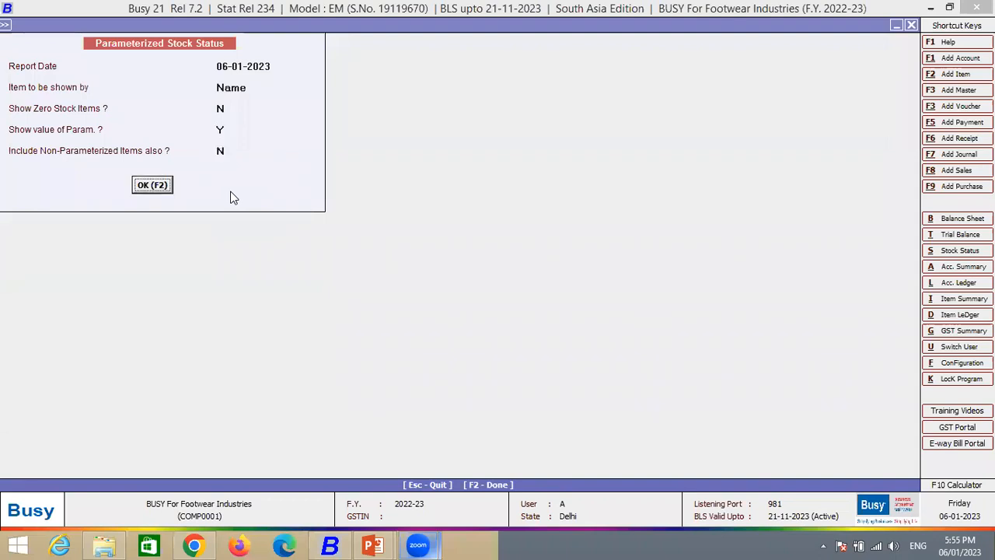
pyautogui.press('Return')
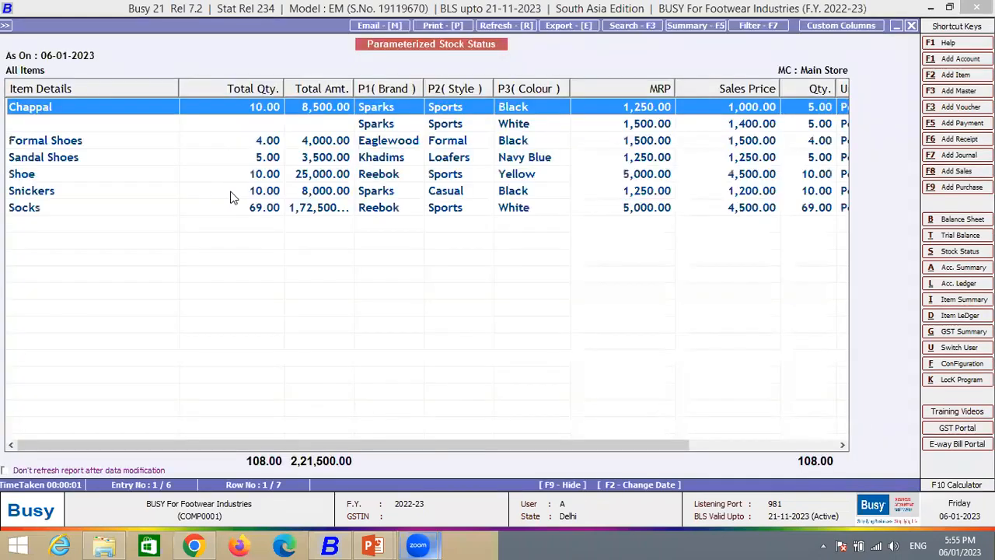
# - Narrow the Item Details column to examine the brand, style, colour, MRP, sales price and quantity columns of the report
pyautogui.moveTo(181, 90); pyautogui.dragTo(117, 90)
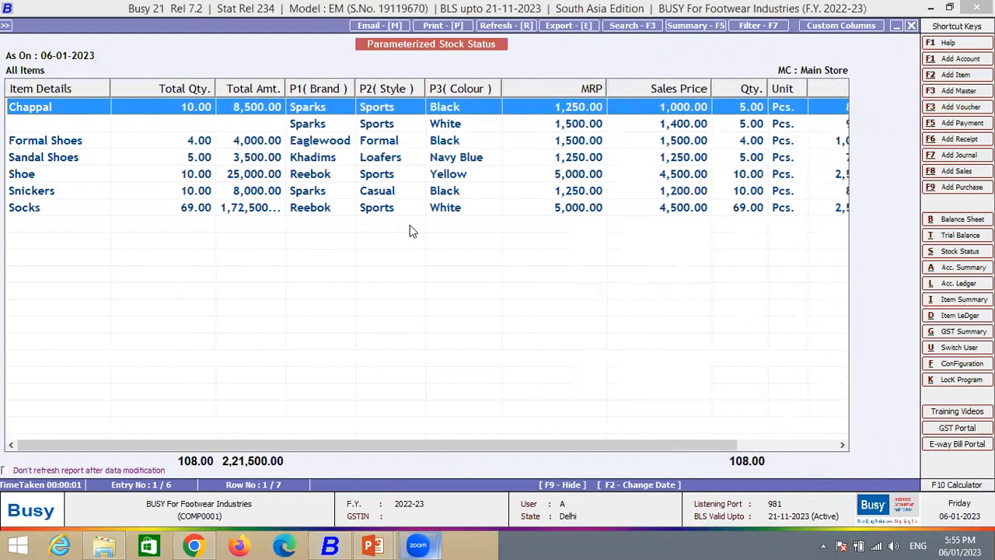
pyautogui.press('Right')
pyautogui.press('Right')
pyautogui.moveTo(386, 450); pyautogui.dragTo(326, 448)
# - Open the report's export settings, look through the available data formats such as Microsoft Excel, PDF and CSV, and return to the report
pyautogui.click(558, 31)
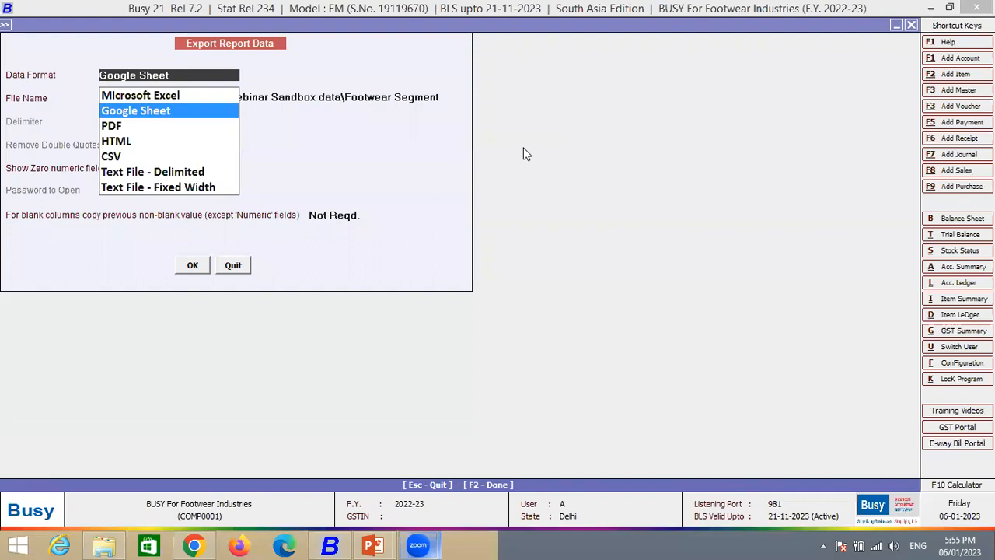
pyautogui.press('Down')
pyautogui.press('Up')
pyautogui.press('Up')
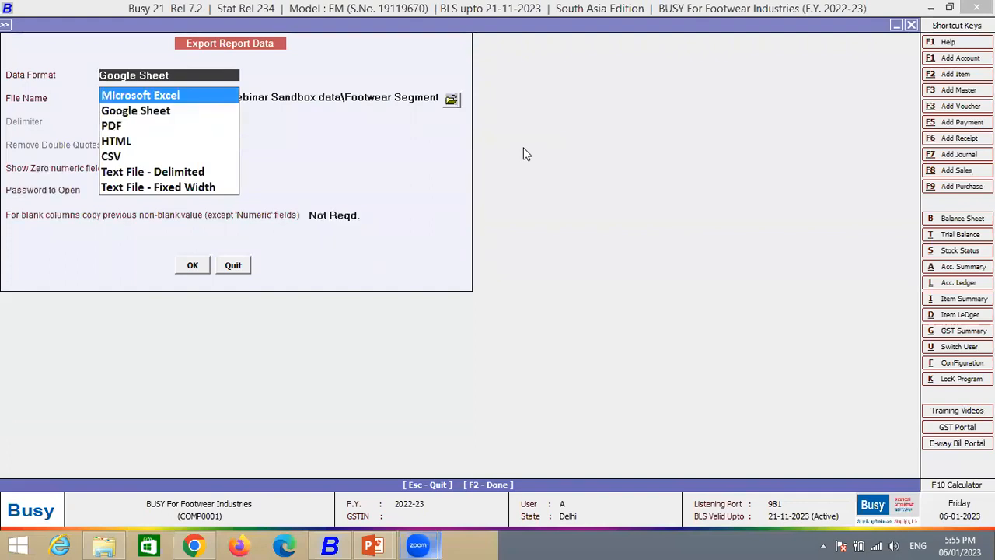
pyautogui.press('Down')
pyautogui.press('Down')
pyautogui.press('Down')
pyautogui.press('Down')
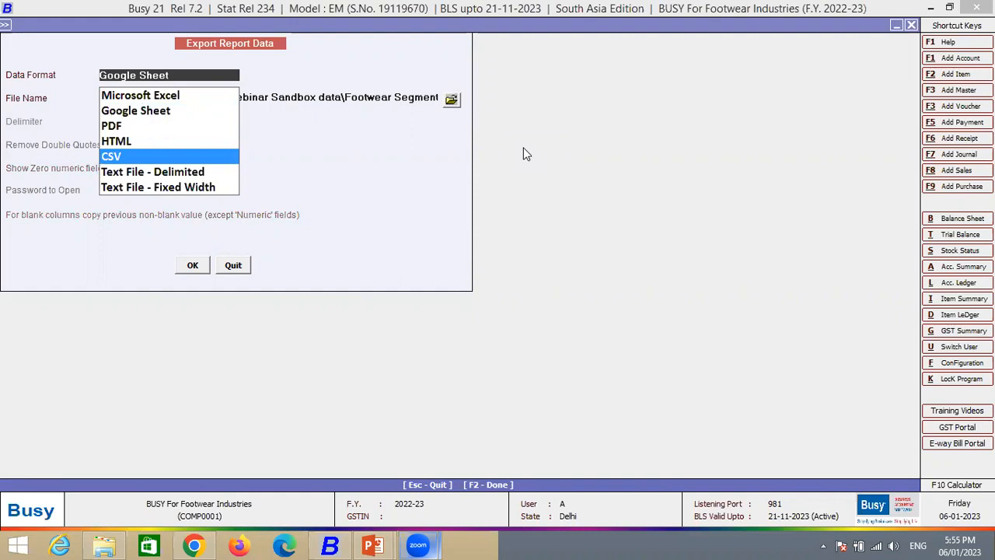
pyautogui.press('Return')
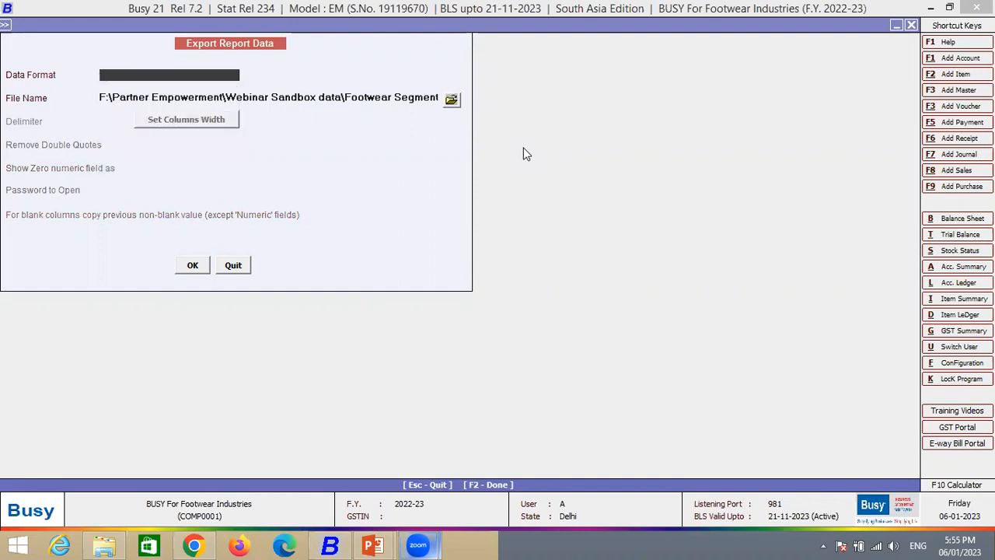
pyautogui.press('F2')
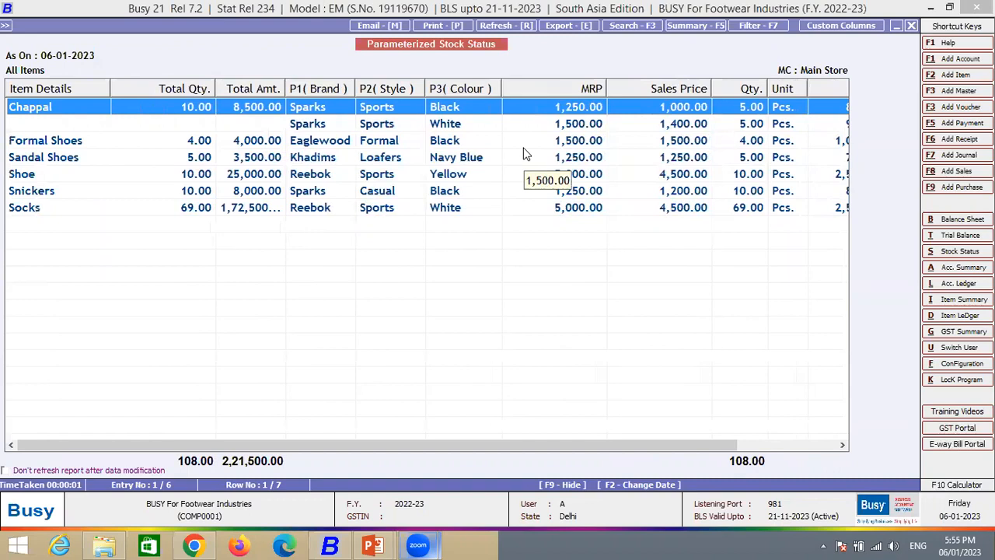
# - View the report's summary options, quit them, and leave the parameterized stock report
pyautogui.click(695, 25)
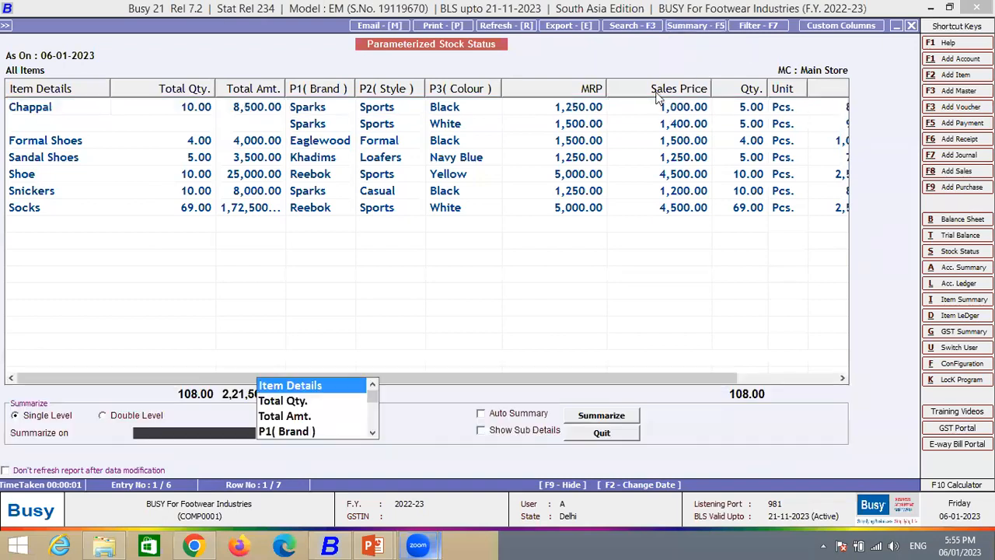
pyautogui.click(601, 432)
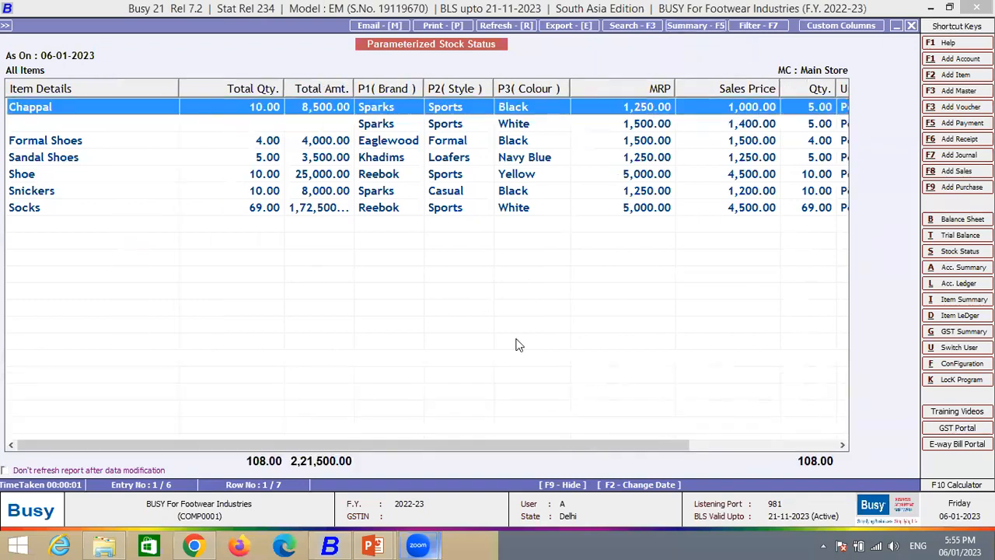
pyautogui.press('Escape')
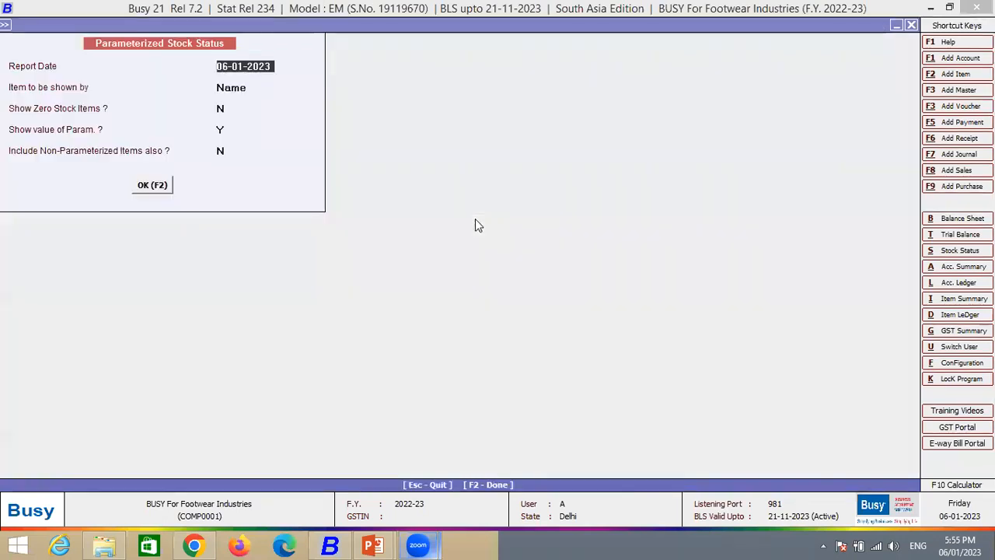
pyautogui.press('Escape')
# - Start a new sales voucher in the Main series
pyautogui.press('Left')
pyautogui.press('Left')
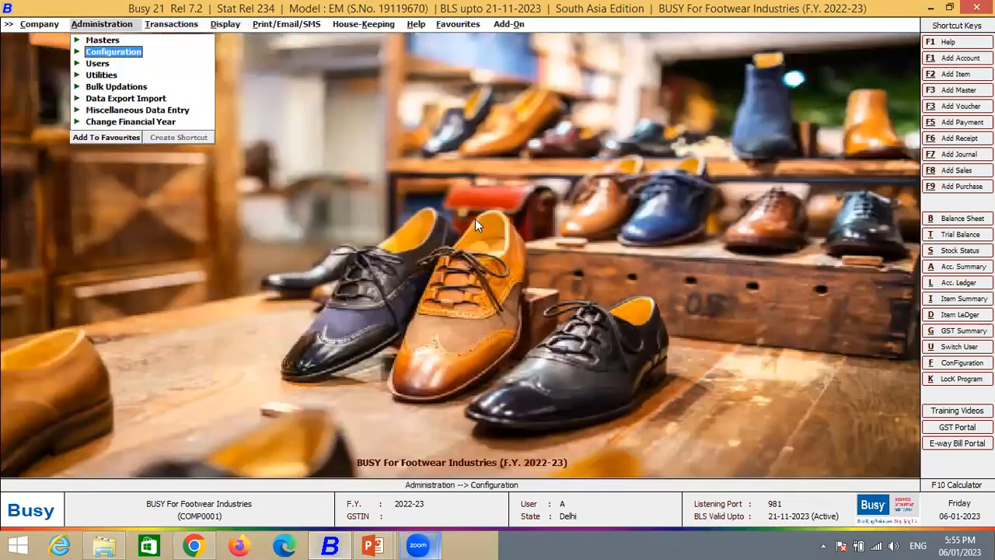
pyautogui.press('Right')
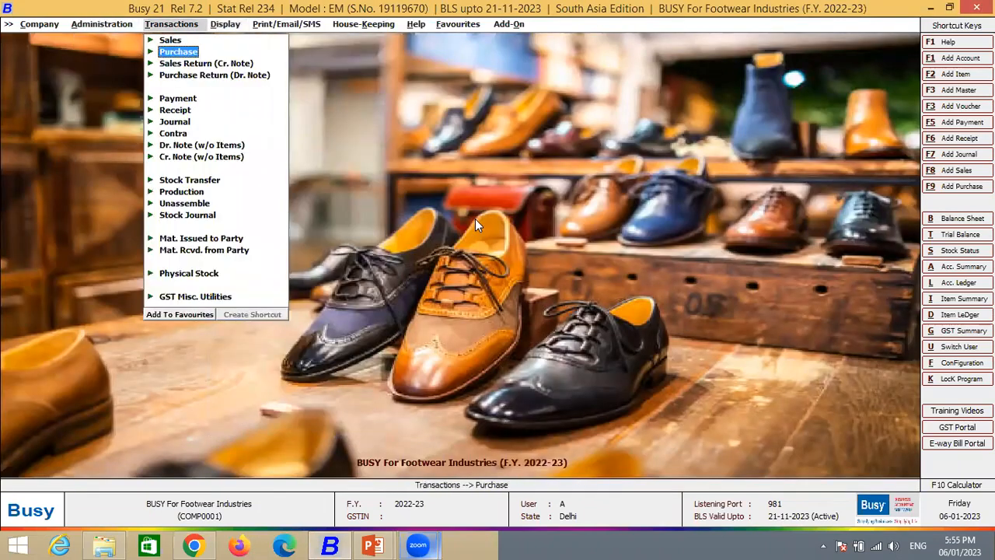
pyautogui.press('Up')
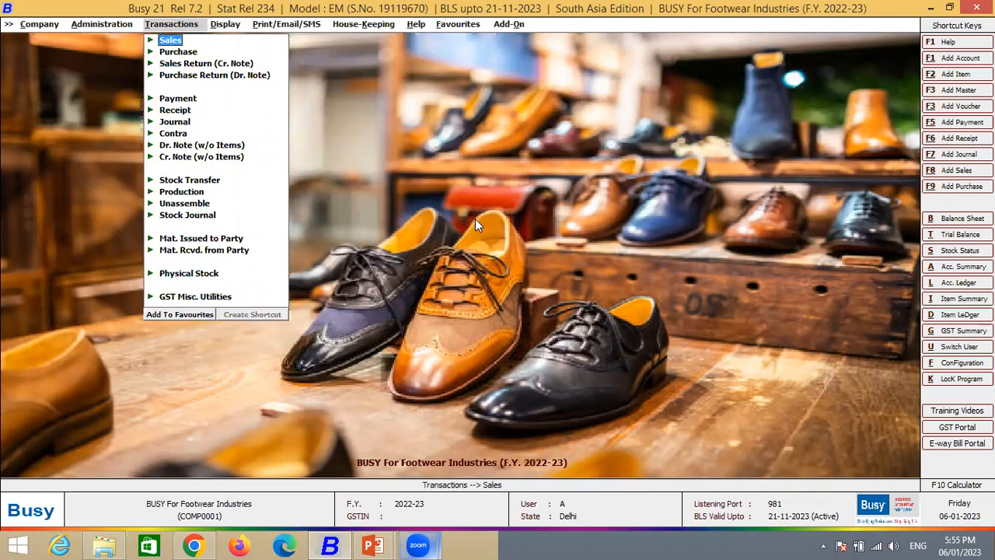
pyautogui.press('Return')
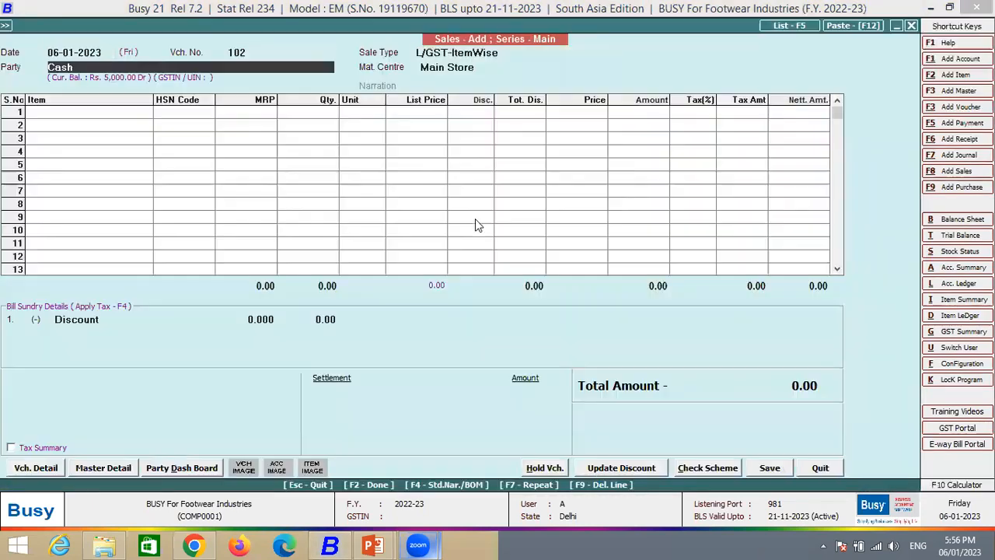
pyautogui.press('space')
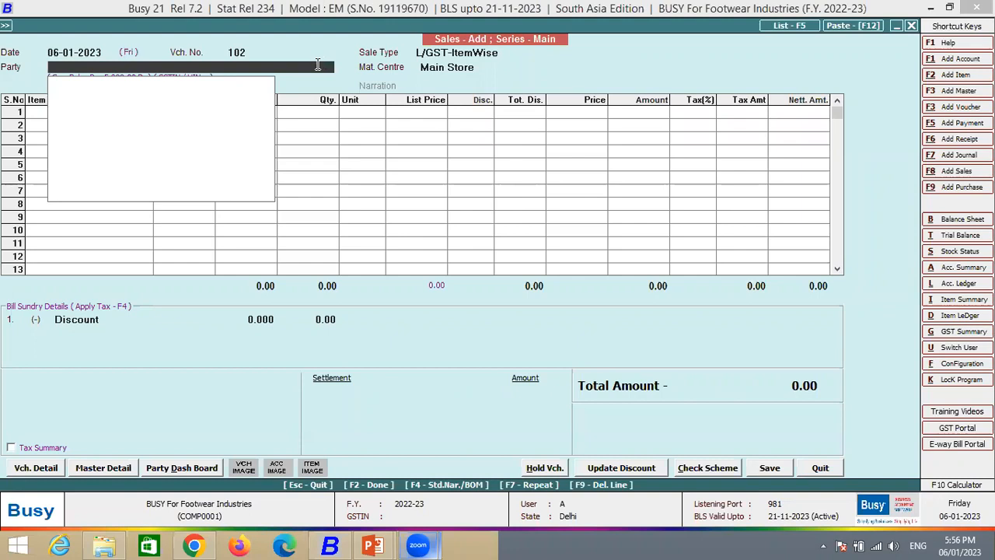
pyautogui.press('Escape')
pyautogui.press('Escape')
pyautogui.press('Return')
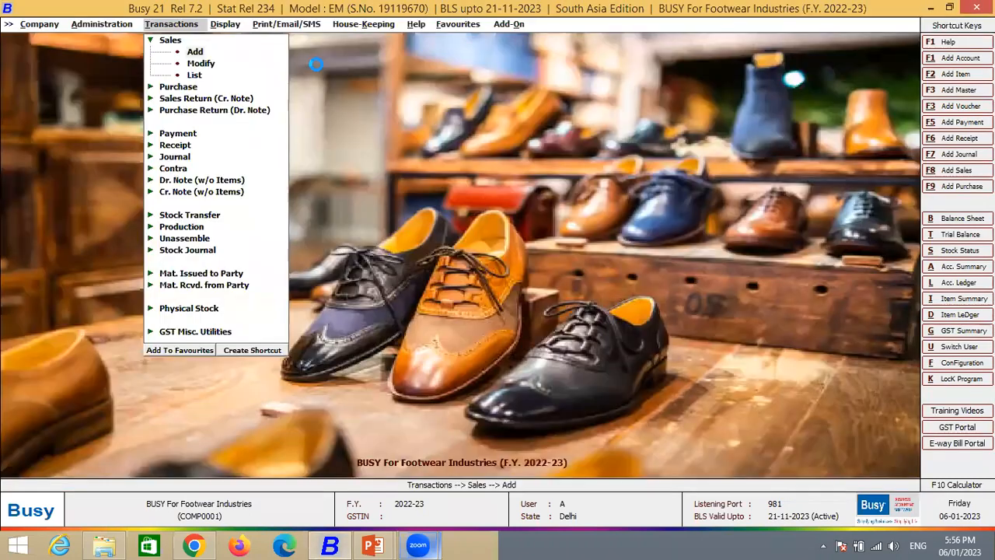
pyautogui.press('Return')
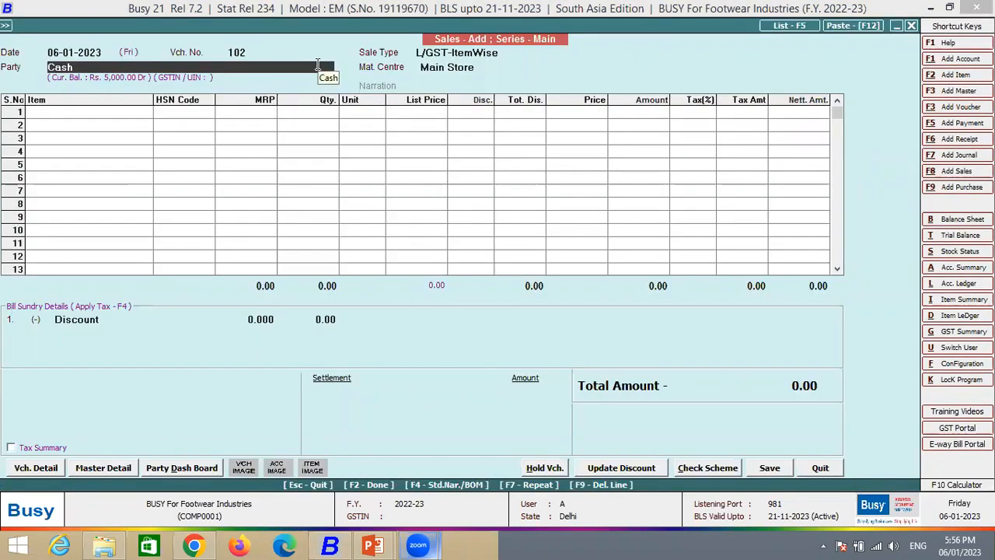
# - Accept Cash as the party and enter the customer's mobile number in the billing/shipping details
pyautogui.press('Return')
pyautogui.press('Return')
pyautogui.press('Return')
pyautogui.press('Up')
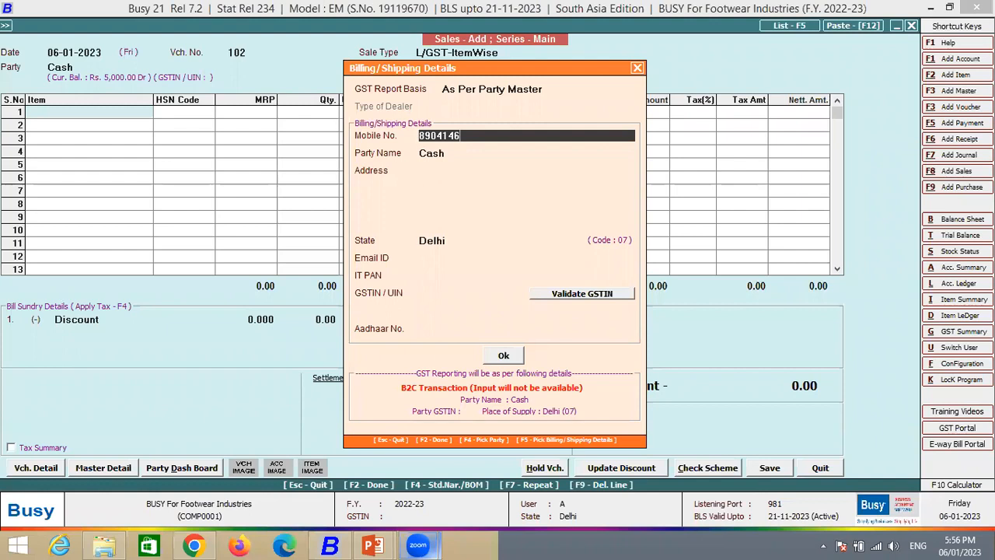
pyautogui.press('Return')
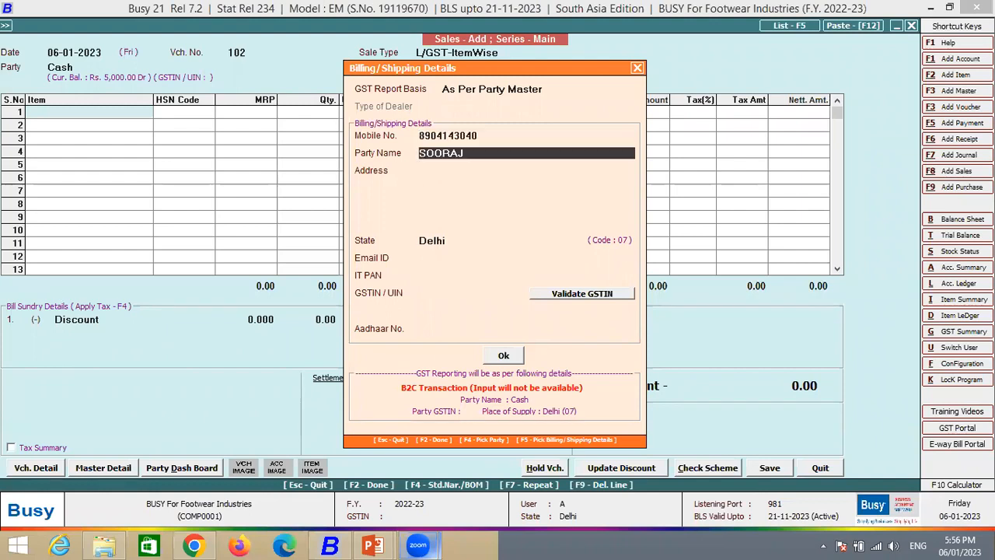
# - Enter the customer's name as the party name, keep Delhi as the state, and confirm the billing/shipping details
pyautogui.write('SUNIL')
pyautogui.press('Return')
pyautogui.press('Return')
pyautogui.press('Return')
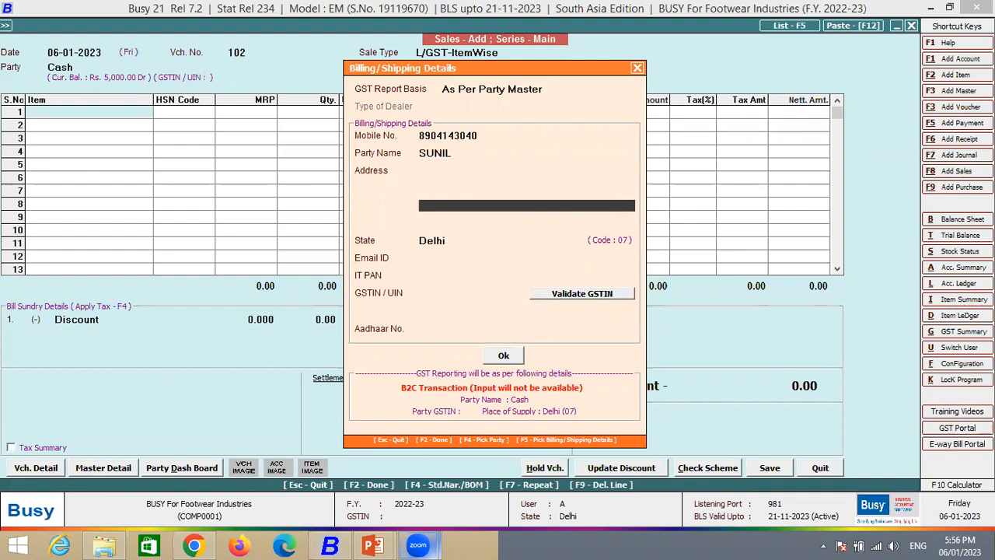
pyautogui.press('Return')
pyautogui.press('Return')
pyautogui.press('Return')
pyautogui.press('Return')
pyautogui.press('Return')
pyautogui.press('Return')
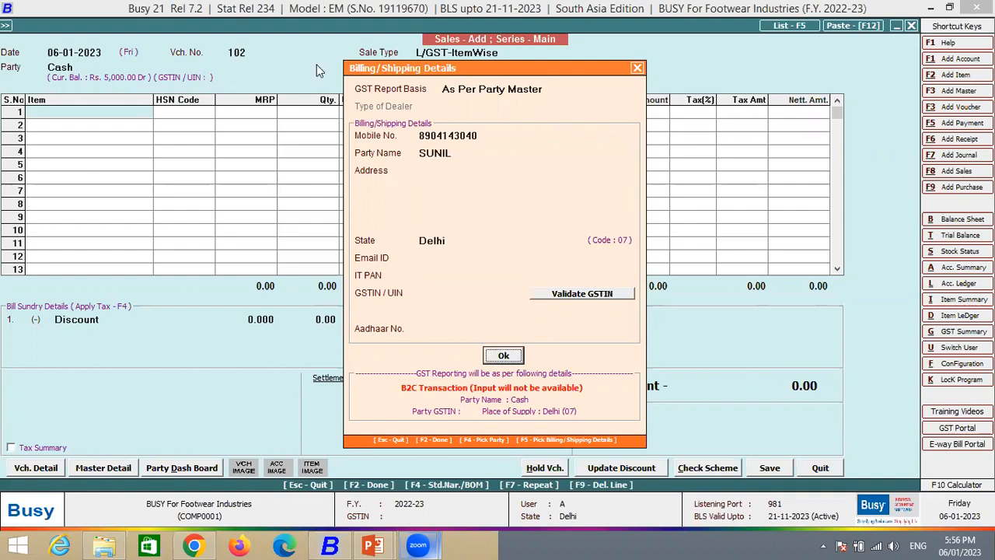
pyautogui.press('Return')
pyautogui.press('Return')
pyautogui.press('Return')
# - Add Snickers from the items list to the voucher's first row with a quantity of 1 and open its parameterized stock details
pyautogui.press('Left')
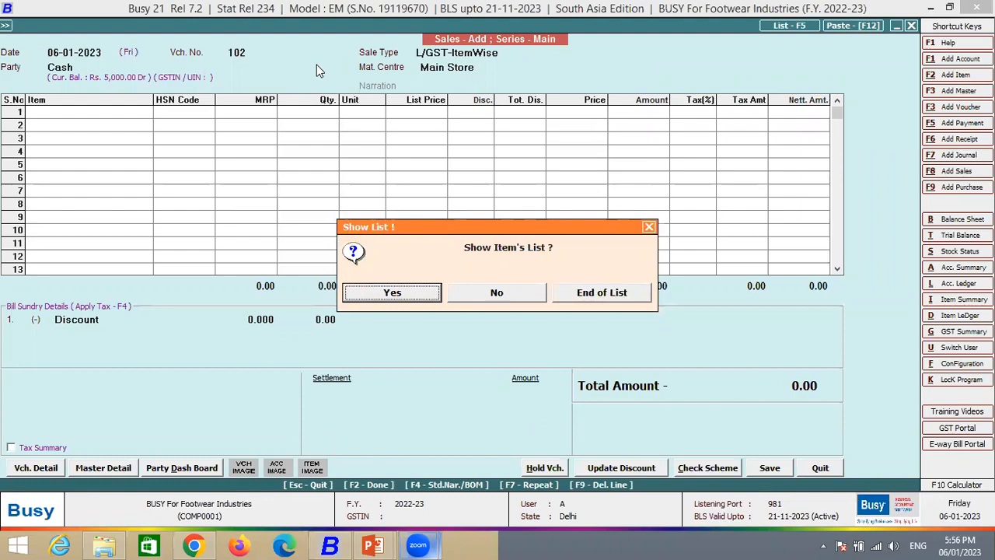
pyautogui.press('Return')
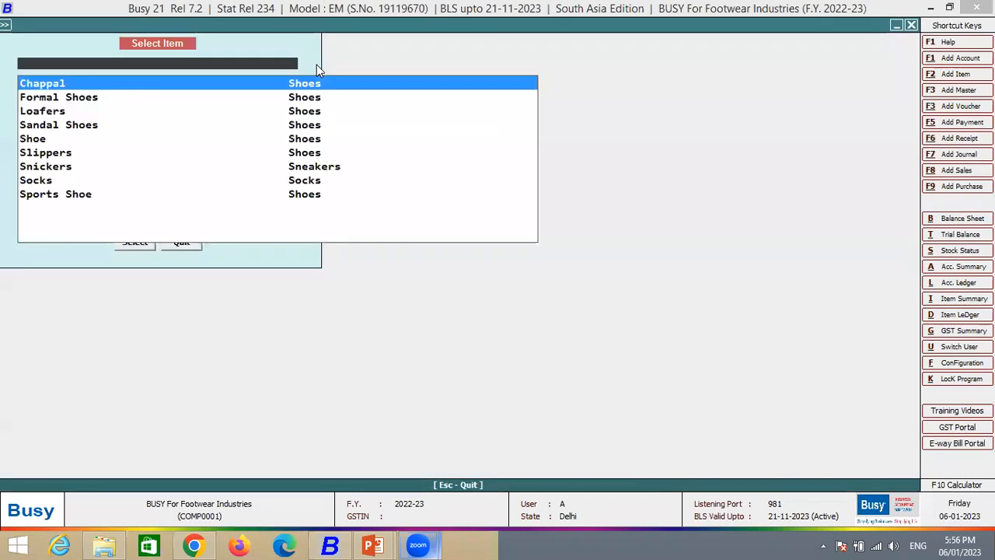
pyautogui.press('Down')
pyautogui.press('Down')
pyautogui.press('Down')
pyautogui.press('Down')
pyautogui.press('Down')
pyautogui.press('Down')
pyautogui.press('Return')
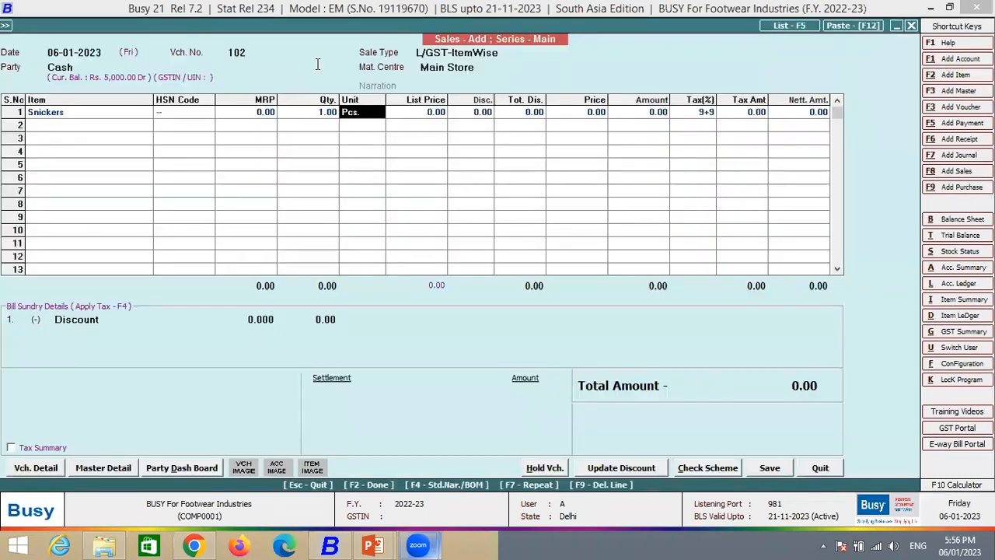
pyautogui.press('Return')
pyautogui.press('Return')
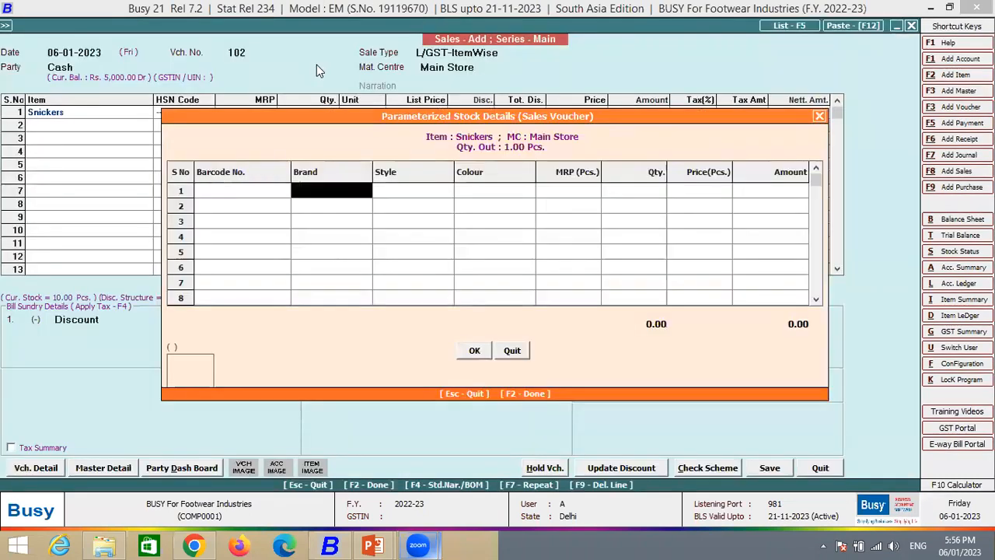
# - Close the parameterized stock details and delete the Snickers row from the sales voucher
pyautogui.press('F2')
pyautogui.press('Up')
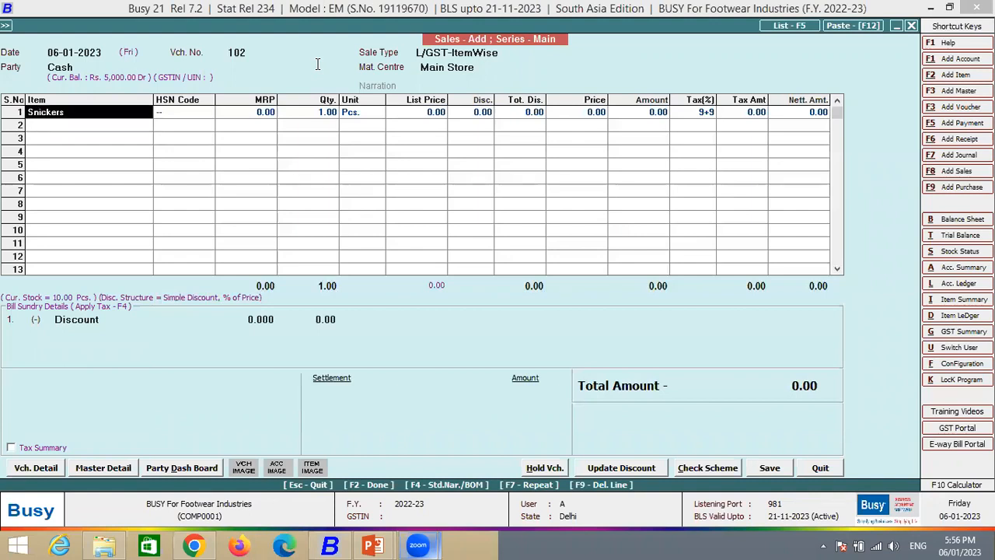
pyautogui.press('Return')
pyautogui.press('Return')
pyautogui.press('F2')
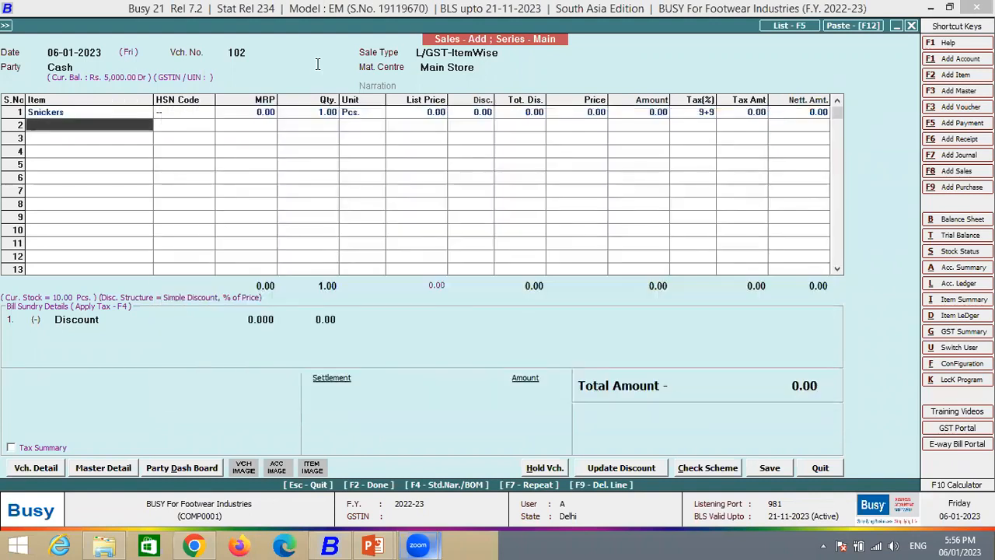
pyautogui.press('Up')
pyautogui.press('F9')
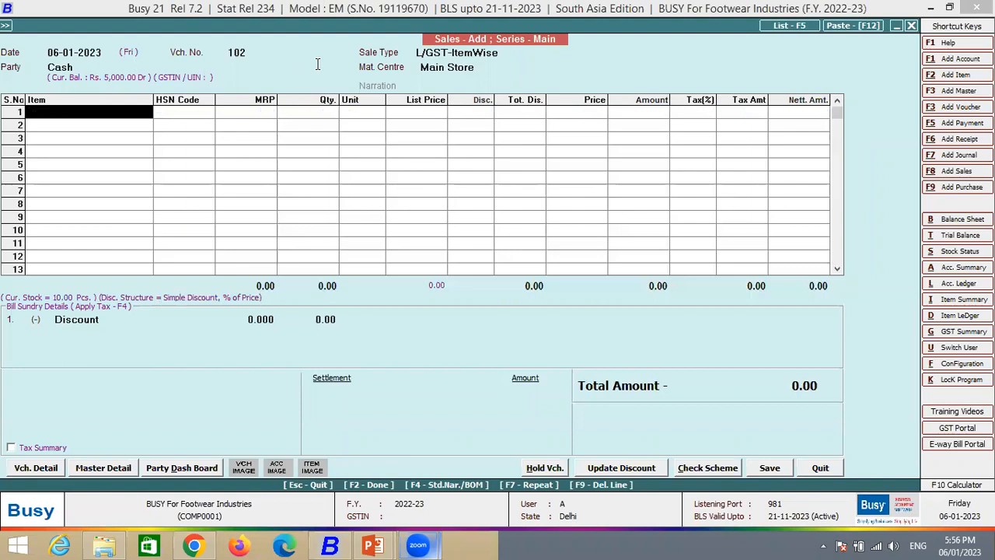
# - Add Socks to the sales voucher's first row by its barcode D0001
pyautogui.write('dOOO')
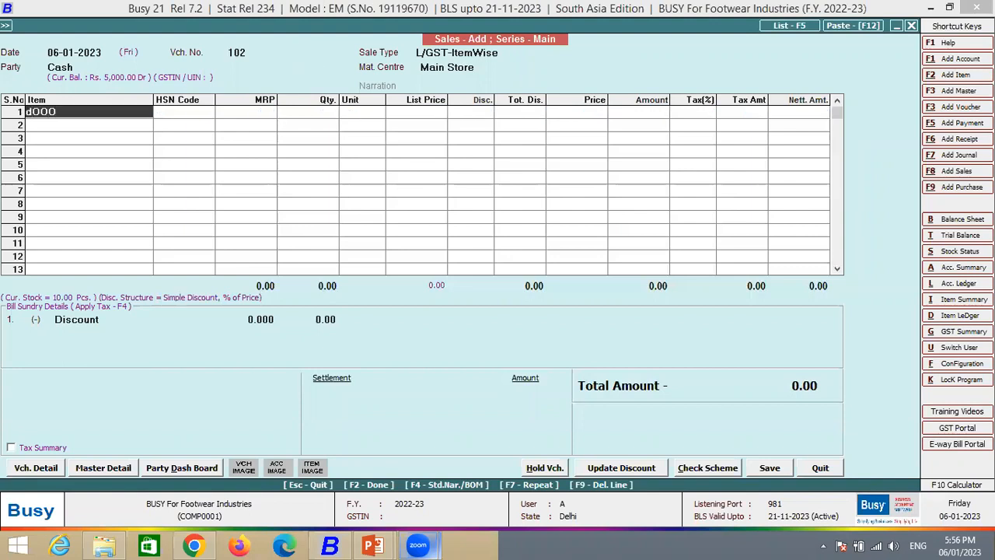
pyautogui.press('BackSpace')
pyautogui.press('BackSpace')
pyautogui.press('BackSpace')
pyautogui.press('BackSpace')
pyautogui.write('SOCKS')
pyautogui.press('Return')
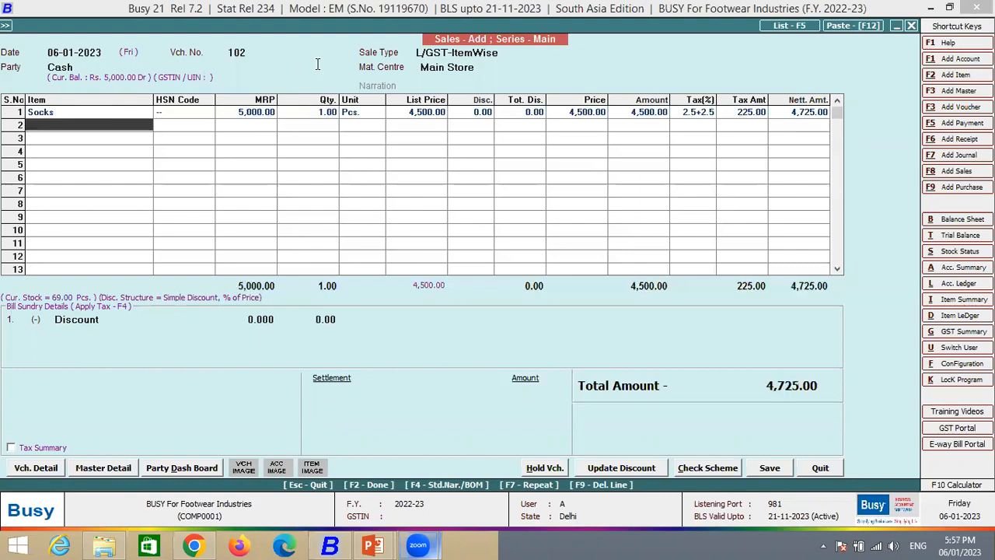
# - Add Shoe and Chappal to the second and third rows by their barcodes D0002 and FOOE00001
pyautogui.write('SHOE')
pyautogui.press('Return')
pyautogui.write('FOO')
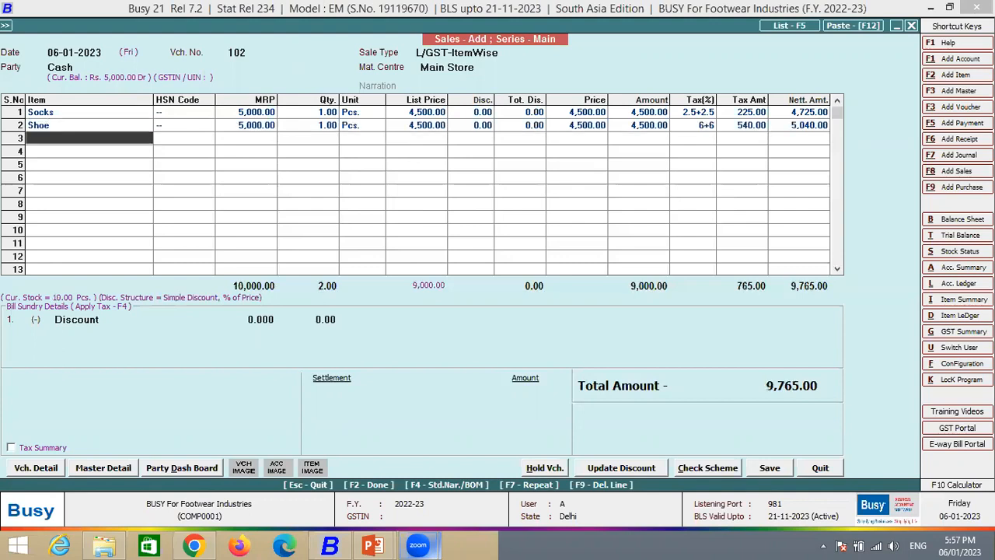
pyautogui.write('TWEAR')
pyautogui.press('Return')
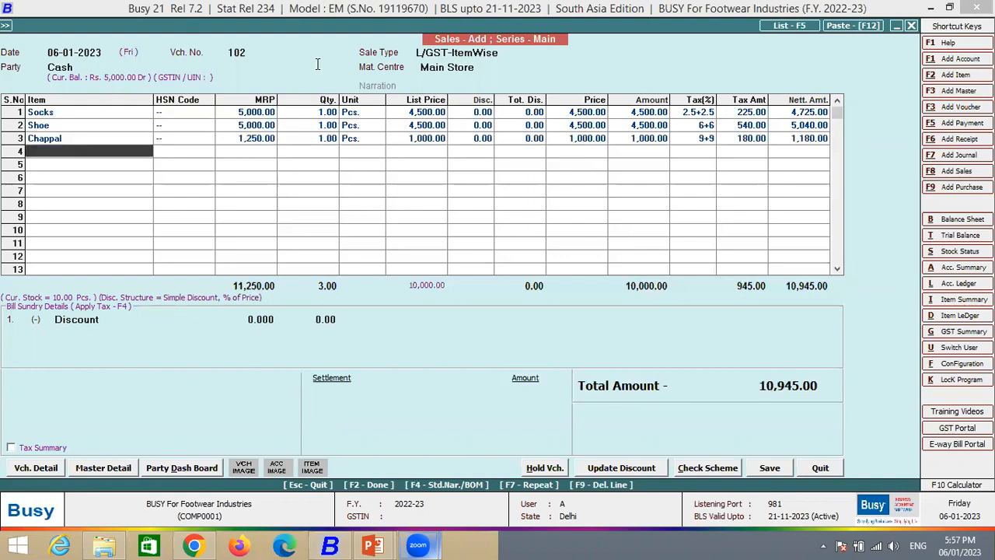
# - Browse the item list, add Shoe to the fourth row with a quantity of 1 and open its parameterized stock details
pyautogui.press('Return')
pyautogui.press('Return')
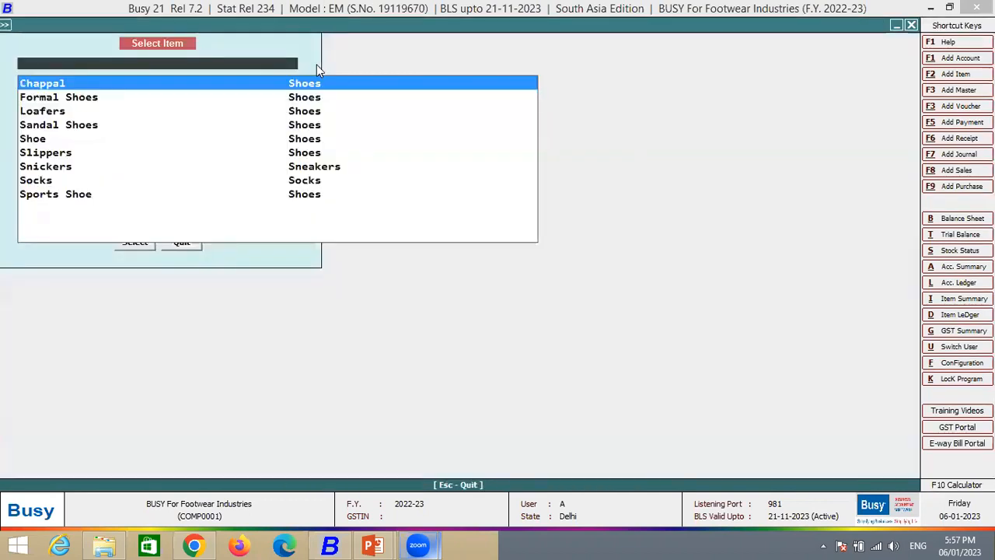
pyautogui.press('Down')
pyautogui.press('Down')
pyautogui.press('Down')
pyautogui.press('Down')
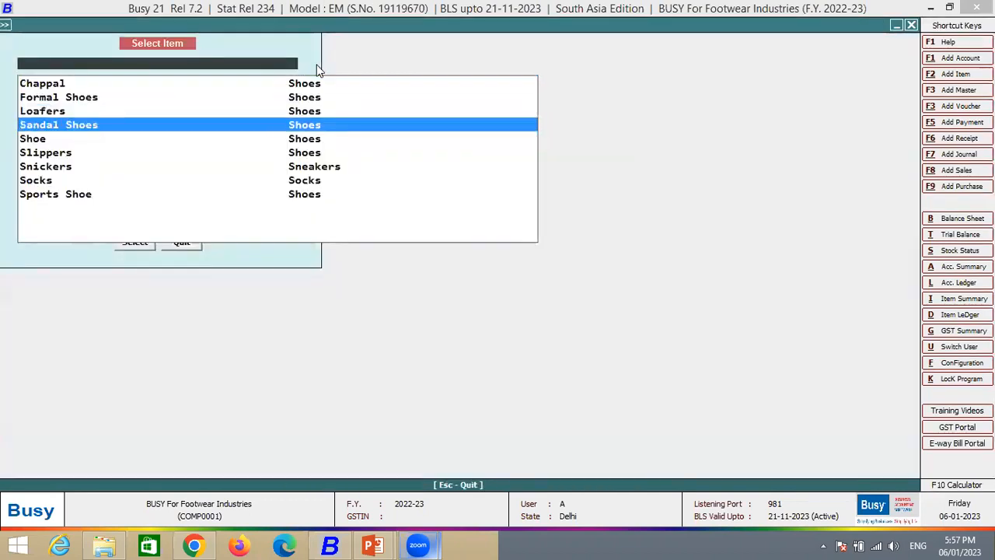
pyautogui.press('Escape')
pyautogui.press('Return')
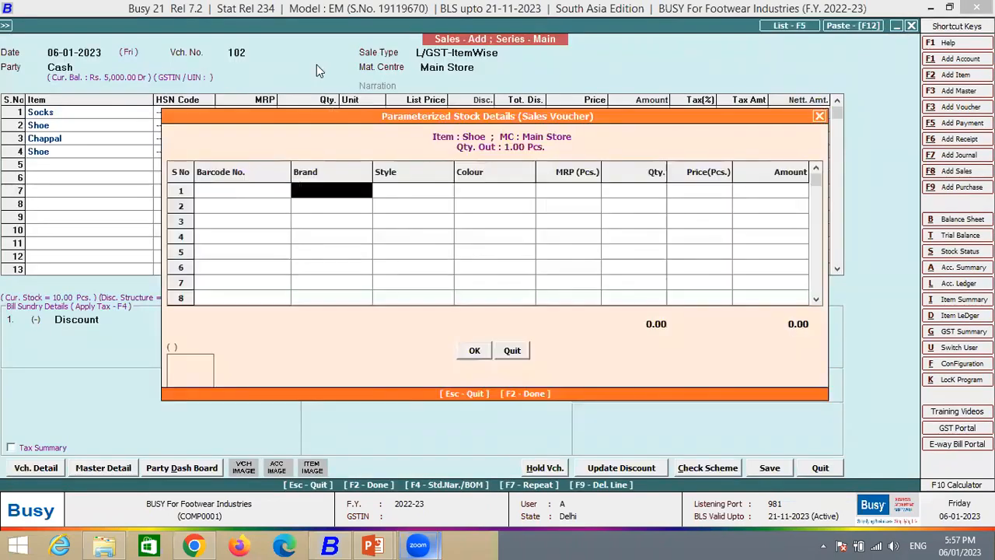
# - Try barcode D0001 in the stock details of the fourth-row Shoe, close the details and delete that row
pyautogui.write('D0001')
pyautogui.press('Return')
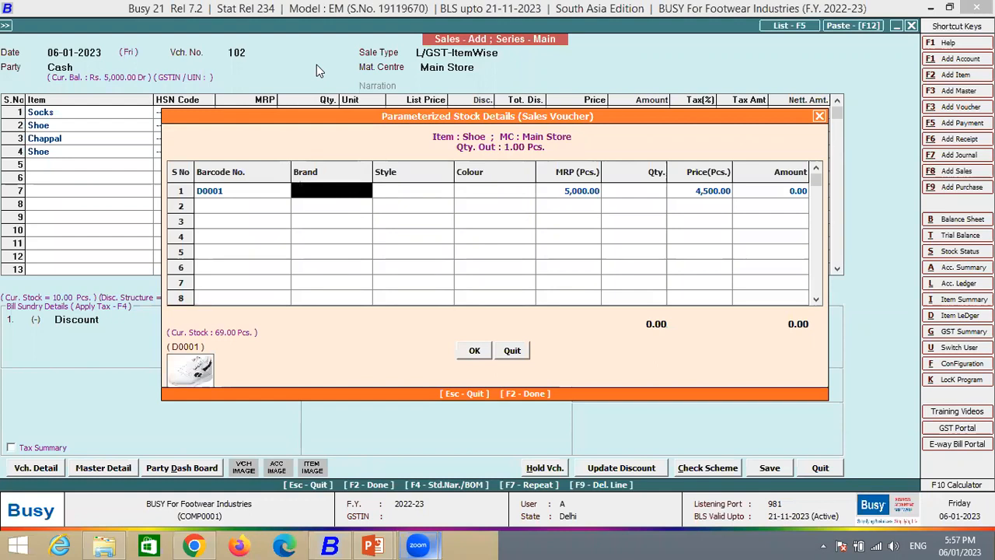
pyautogui.press('Return')
pyautogui.press('Return')
pyautogui.press('Return')
pyautogui.press('Return')
pyautogui.press('F2')
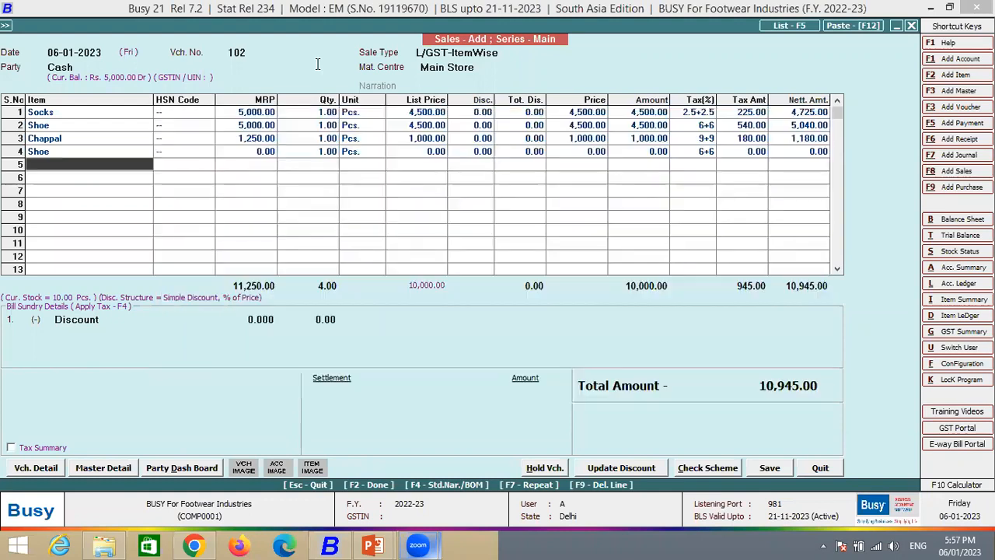
pyautogui.press('Up')
pyautogui.press('F9')
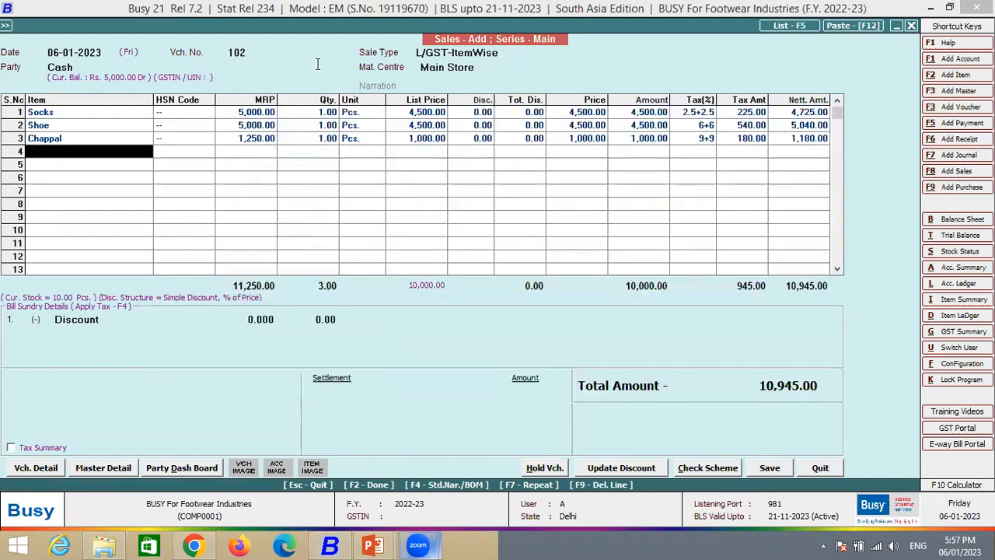
# - Examine the Advanced POS configuration of the Sales Main voucher series and leave it without saving
pyautogui.hotkey('alt', 'f')
pyautogui.press('Down')
pyautogui.press('Down')
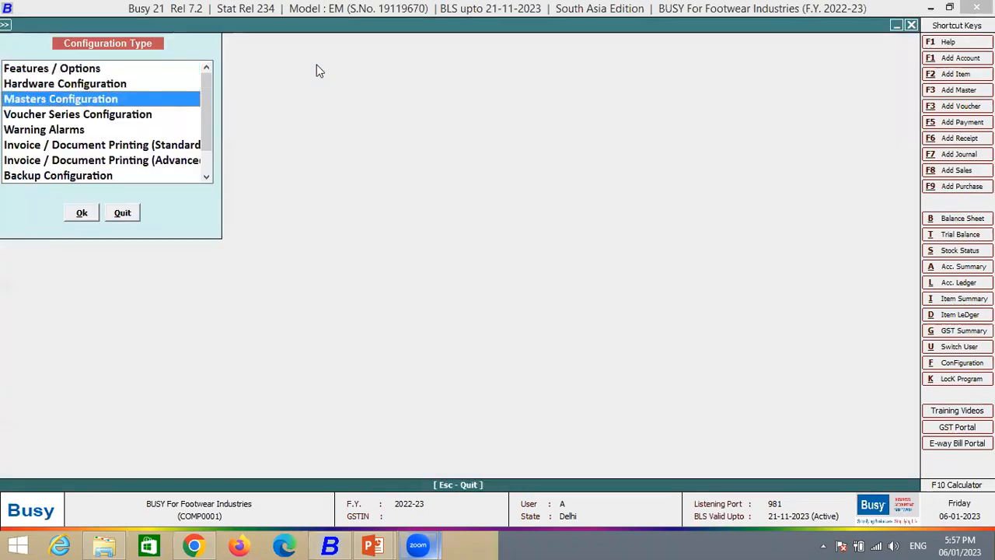
pyautogui.press('Down')
pyautogui.press('Return')
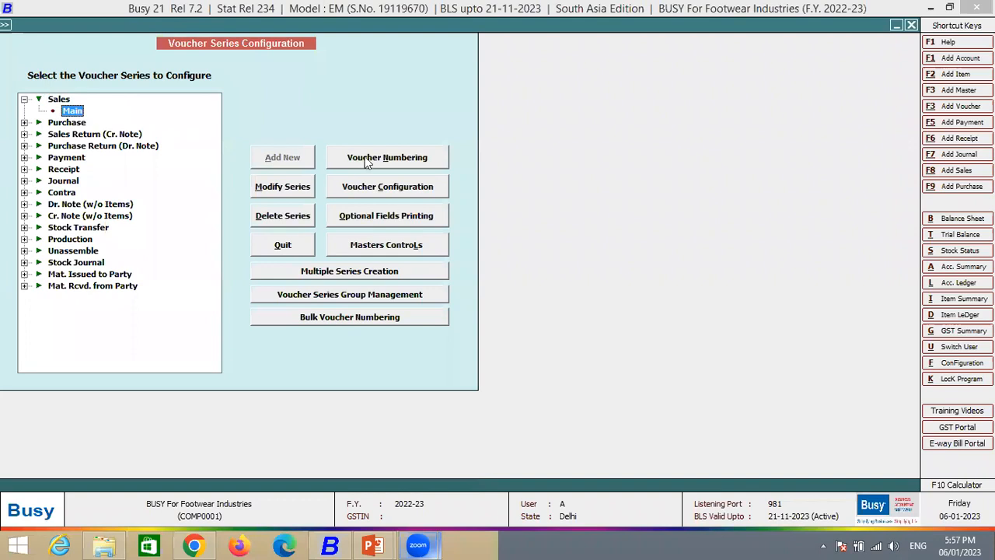
pyautogui.click(367, 188)
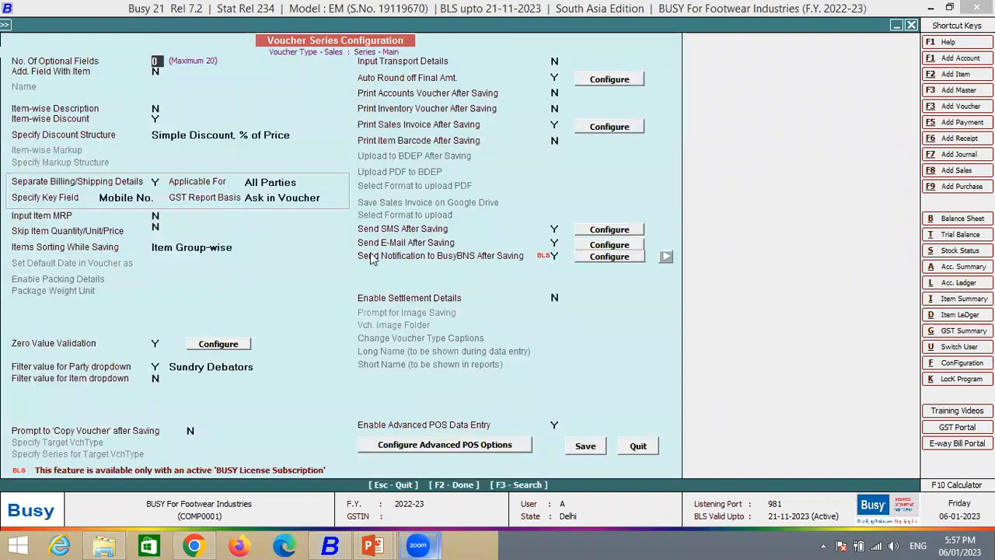
pyautogui.click(416, 443)
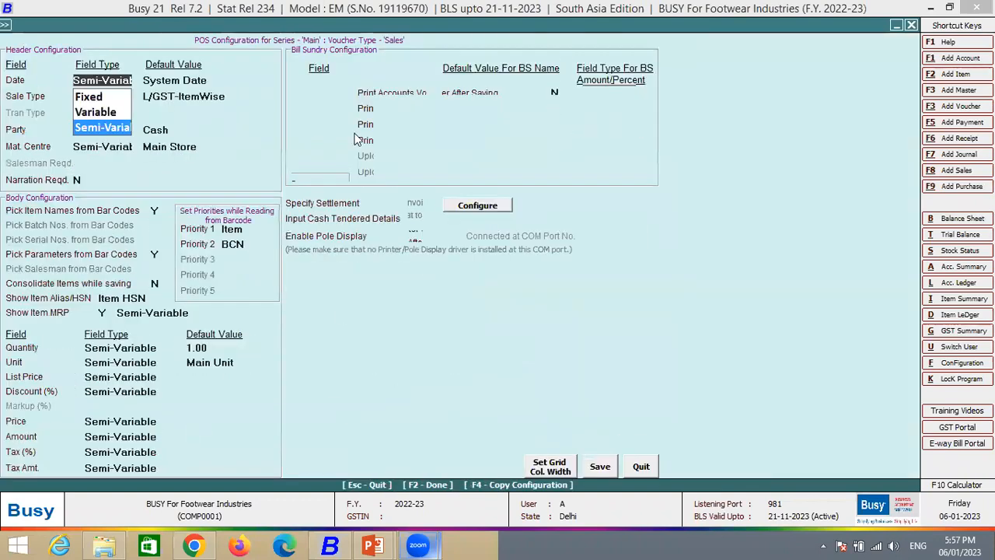
pyautogui.click(641, 468)
pyautogui.press('Escape')
# - Open the Parameterized Stock Detail Options in the company's inventory features
pyautogui.click(78, 70)
pyautogui.click(81, 212)
pyautogui.click(112, 204)
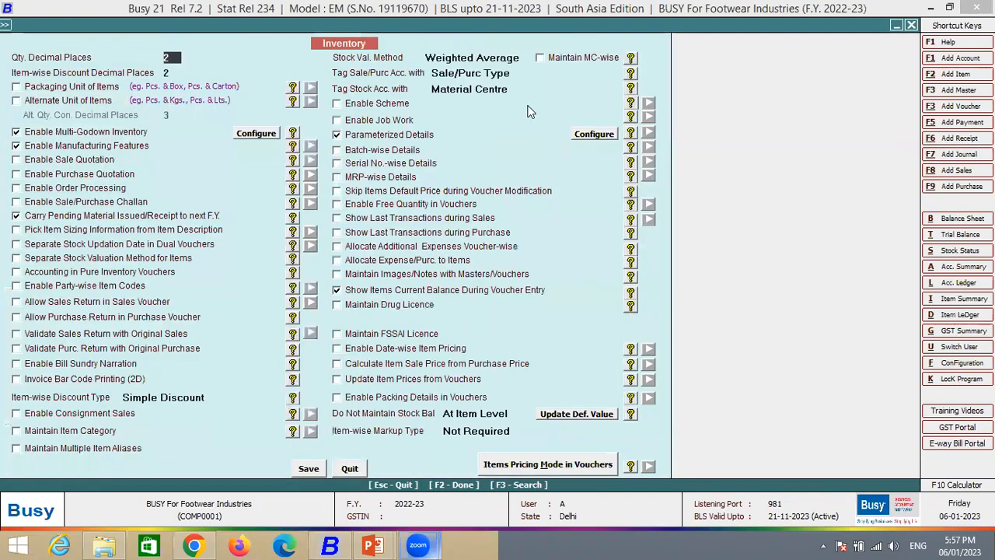
pyautogui.click(594, 134)
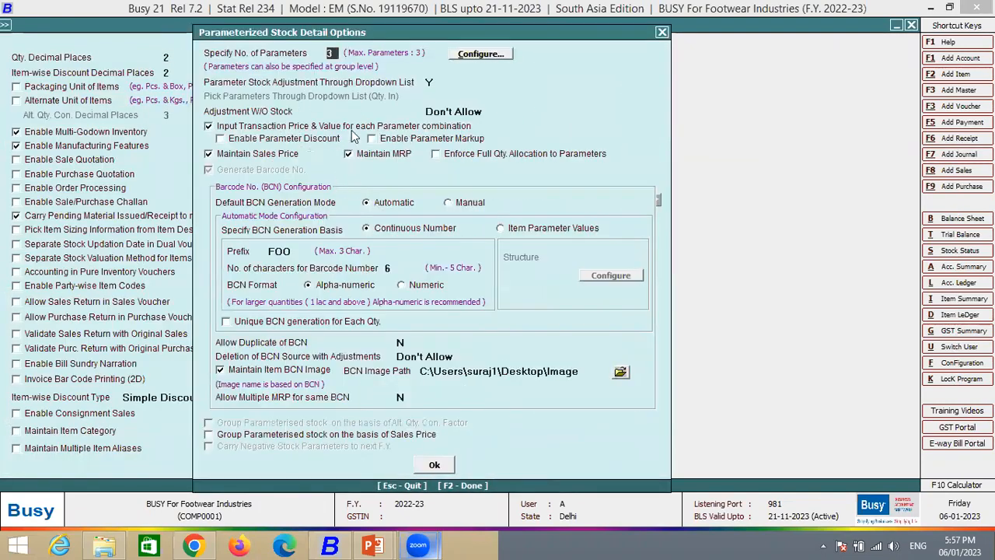
# - Try setting Adjustment W/O Stock to Allow, discard the change and reopen the Parameterized Stock Detail Options
pyautogui.press('Return')
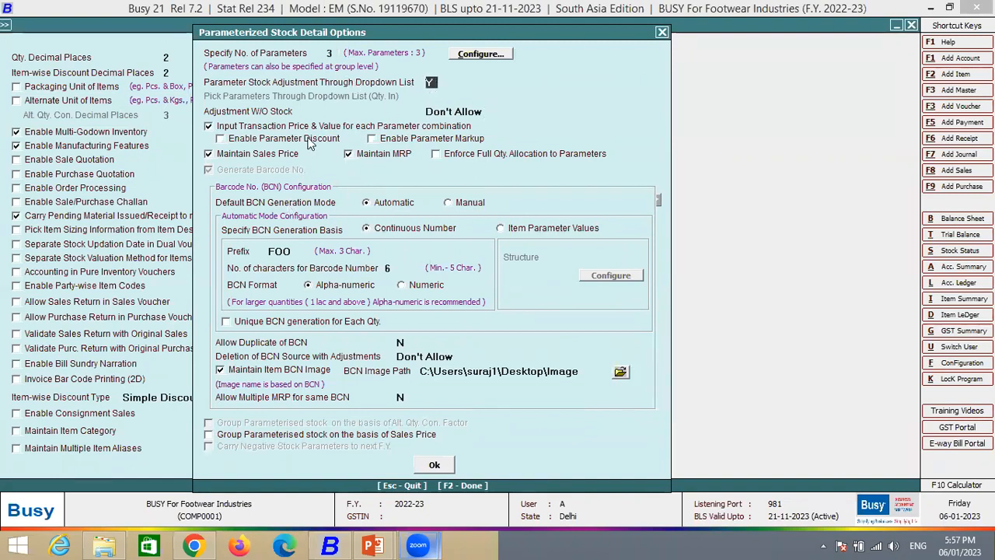
pyautogui.click(457, 111)
pyautogui.click(457, 128)
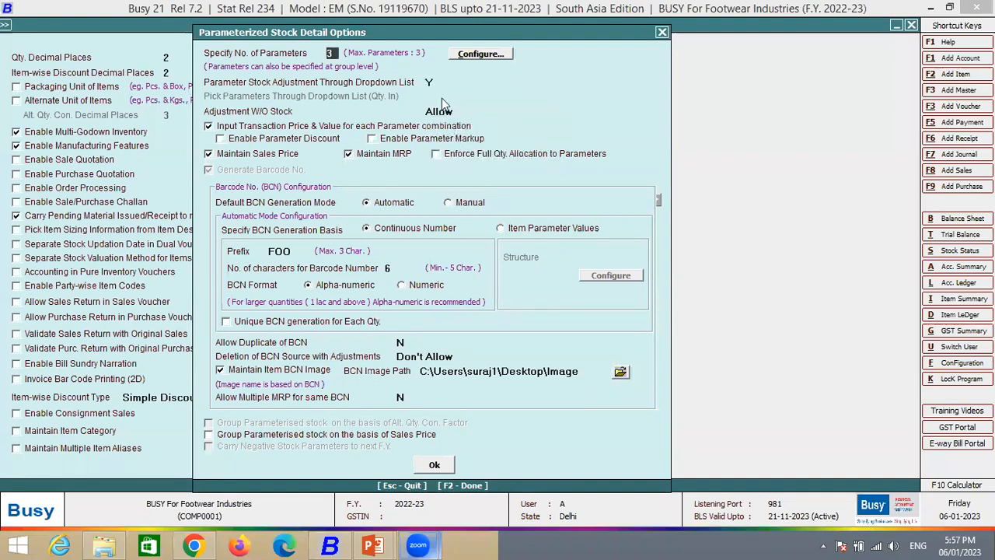
pyautogui.press('Escape')
pyautogui.click(594, 136)
# - Examine the Pick Parameters Through Dropdown List (Qty. In) option and close the stock options without saving
pyautogui.moveTo(202, 96)
pyautogui.mouseDown()
pyautogui.moveTo(239, 94)
pyautogui.moveTo(212, 104)
pyautogui.moveTo(241, 107)
pyautogui.moveTo(380, 96)
pyautogui.mouseUp()
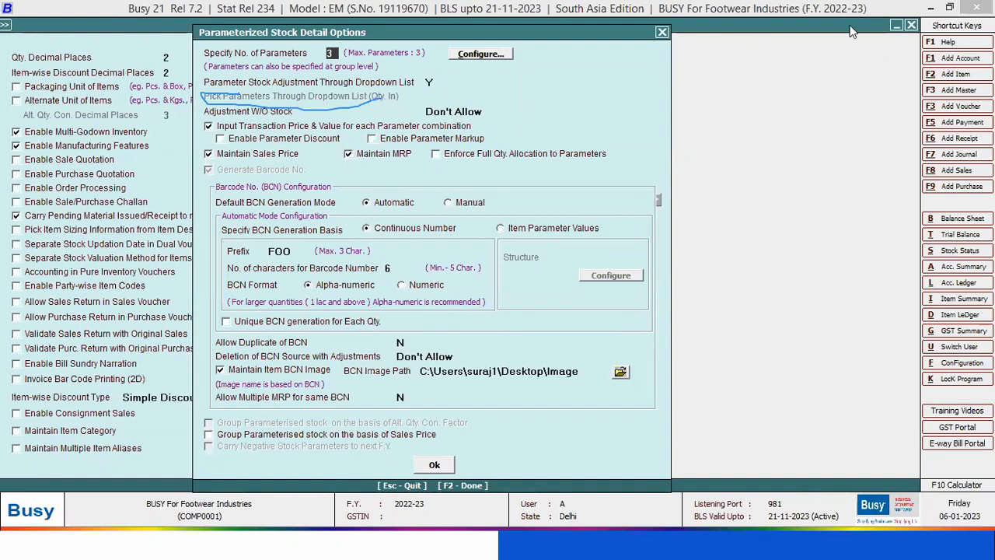
pyautogui.moveTo(213, 85); pyautogui.dragTo(221, 102)
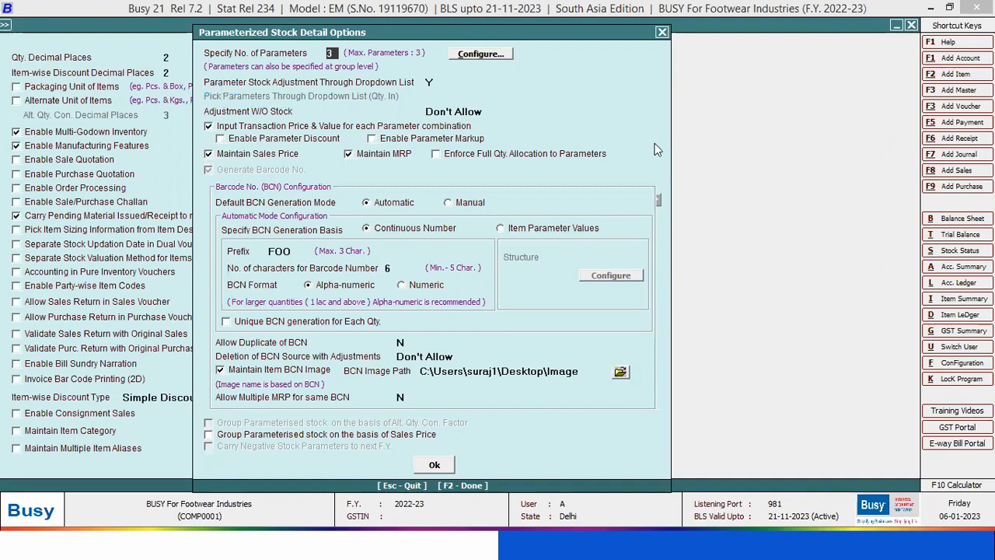
pyautogui.moveTo(216, 36); pyautogui.dragTo(184, 144)
pyautogui.click(630, 140)
pyautogui.click(310, 471)
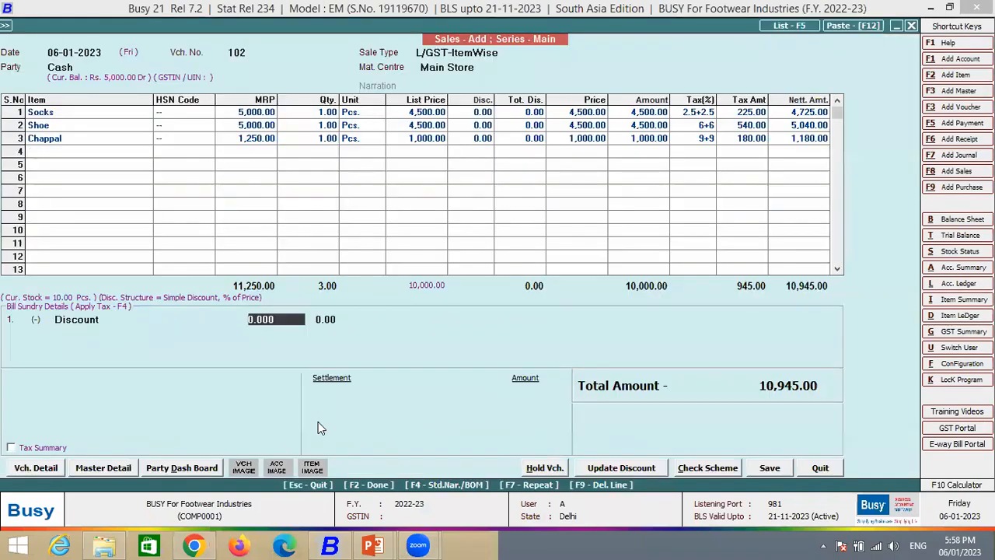
# - Return to the sales voucher, open its amount settlement details and set the Cash amount to 5,000
pyautogui.press('F2')
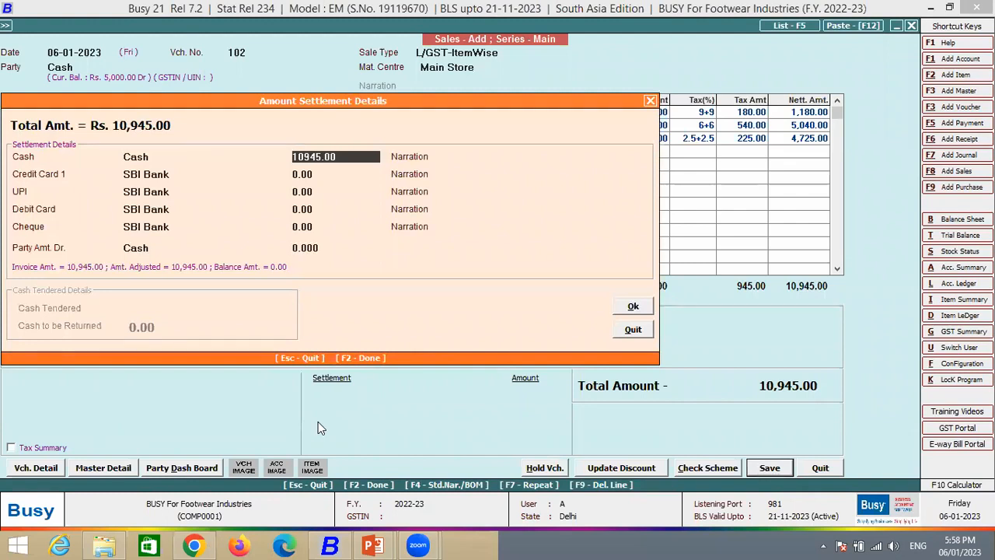
pyautogui.write('5,')
pyautogui.write('000')
pyautogui.press('Return')
pyautogui.press('Return')
pyautogui.press('Return')
pyautogui.press('Return')
pyautogui.press('Return')
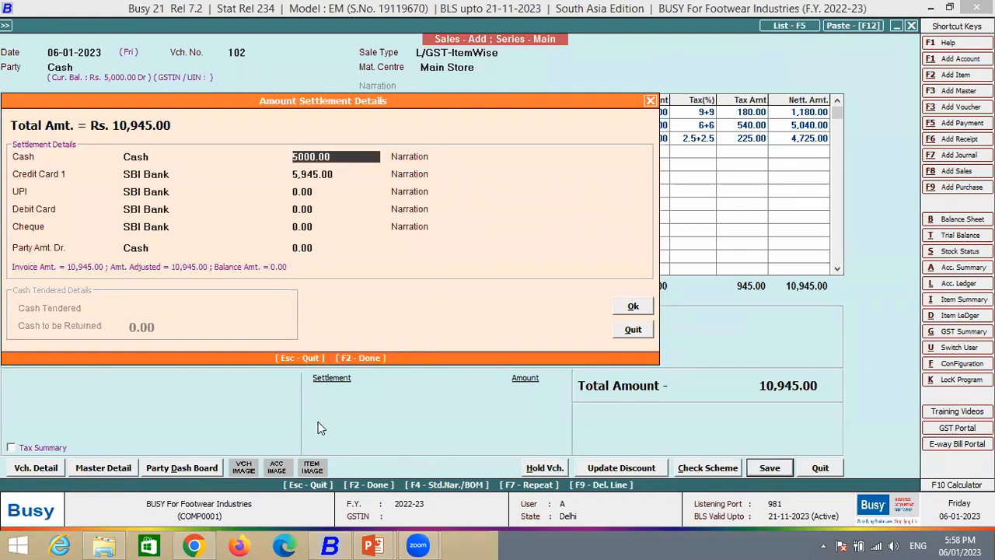
pyautogui.press('Return')
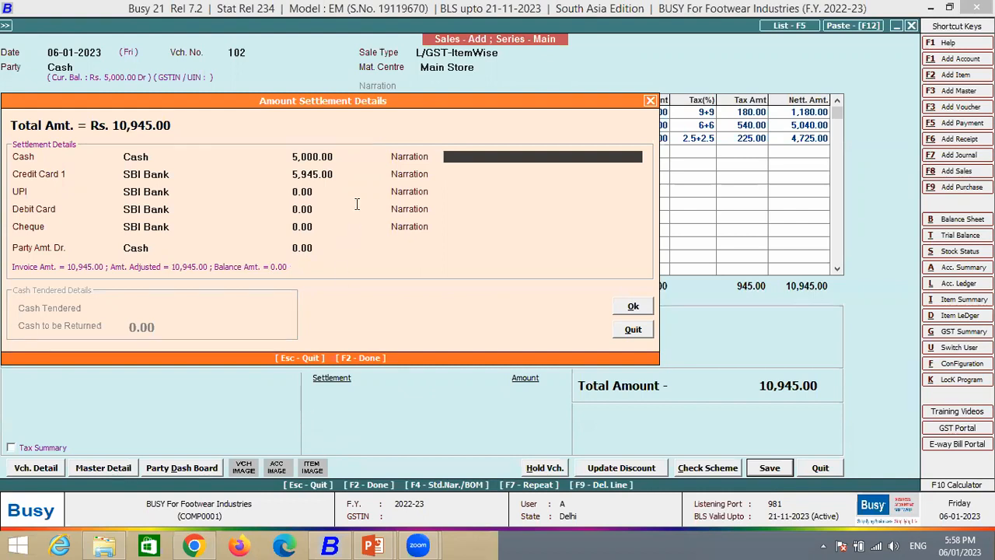
# - Clear the Credit Card 1 amount and settle the balance of 5,945 by UPI through SBI Bank
pyautogui.click(338, 172)
pyautogui.press('Delete')
pyautogui.press('Delete')
pyautogui.press('Delete')
pyautogui.press('Delete')
pyautogui.press('Delete')
pyautogui.press('Delete')
pyautogui.press('Delete')
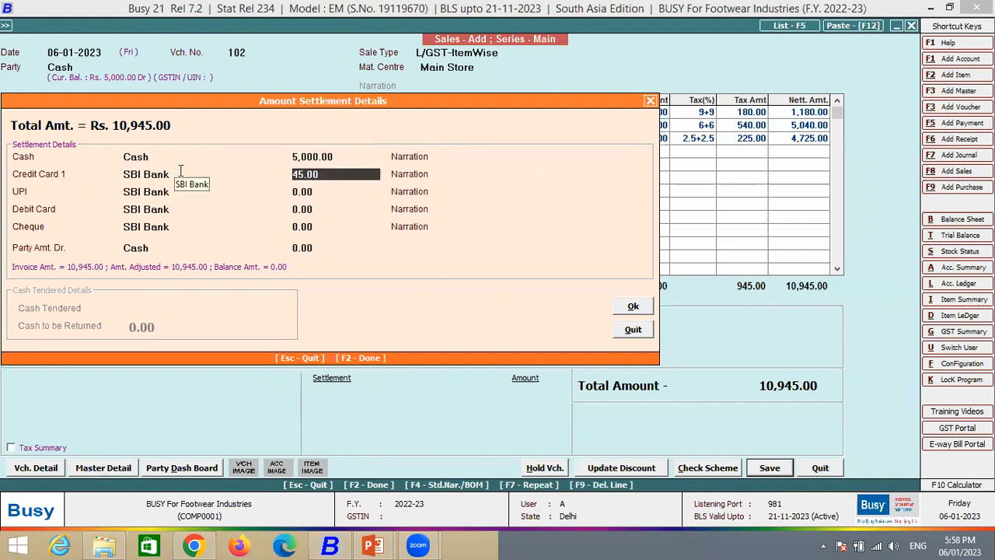
pyautogui.press('Return')
pyautogui.press('Return')
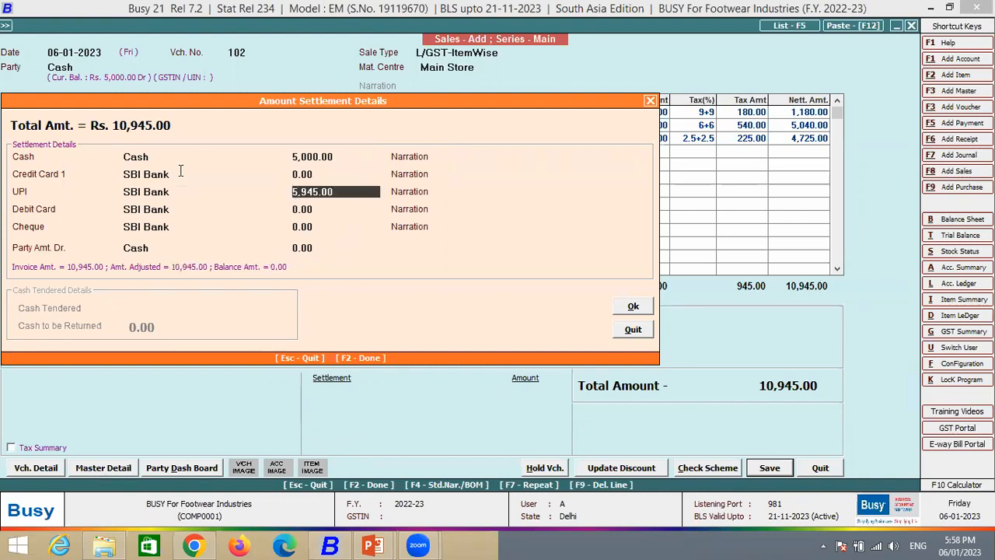
pyautogui.press('Return')
pyautogui.press('Return')
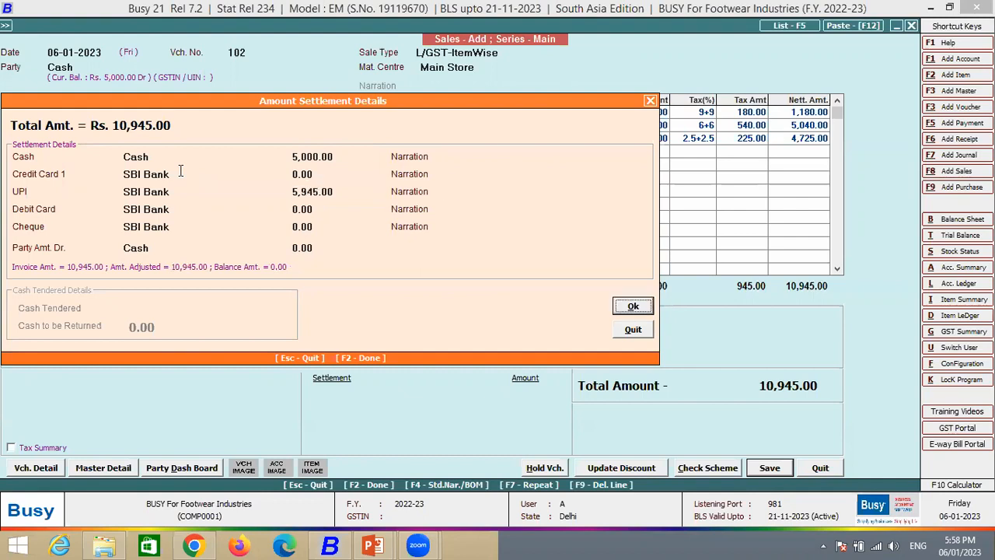
# - Leave the settlement narrations blank, confirm the settlement details and save the sales voucher
pyautogui.click(516, 157)
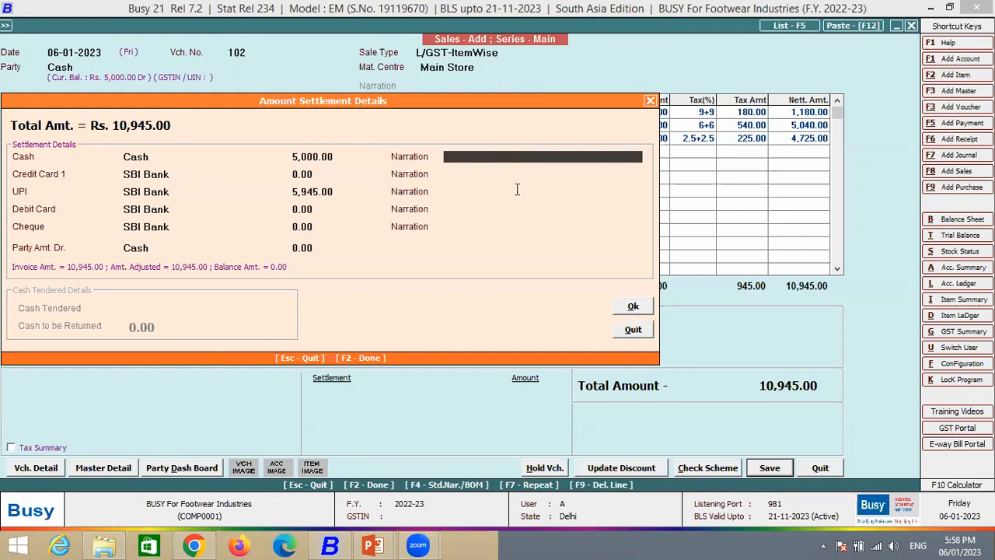
pyautogui.press('Return')
pyautogui.press('Return')
pyautogui.press('Return')
pyautogui.press('Return')
pyautogui.press('Return')
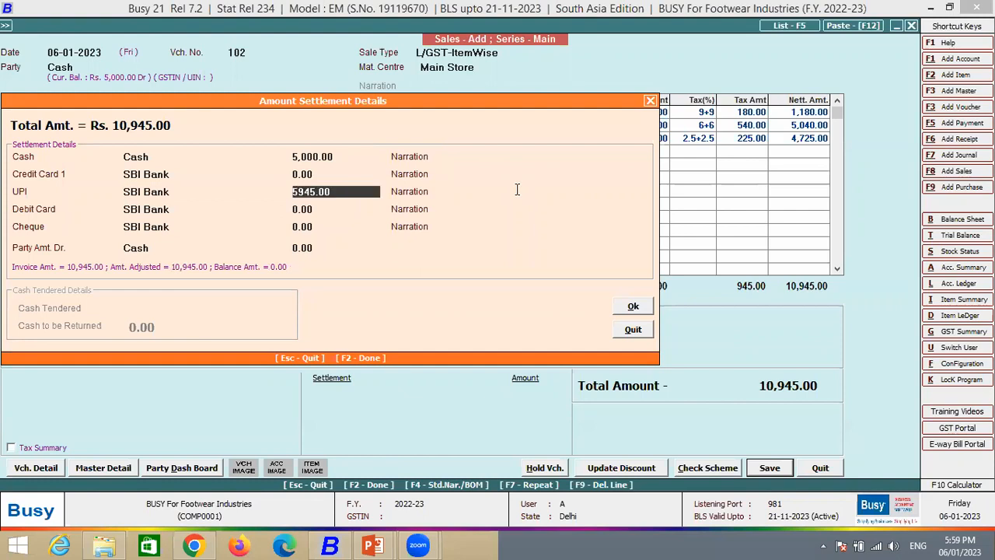
pyautogui.press('Return')
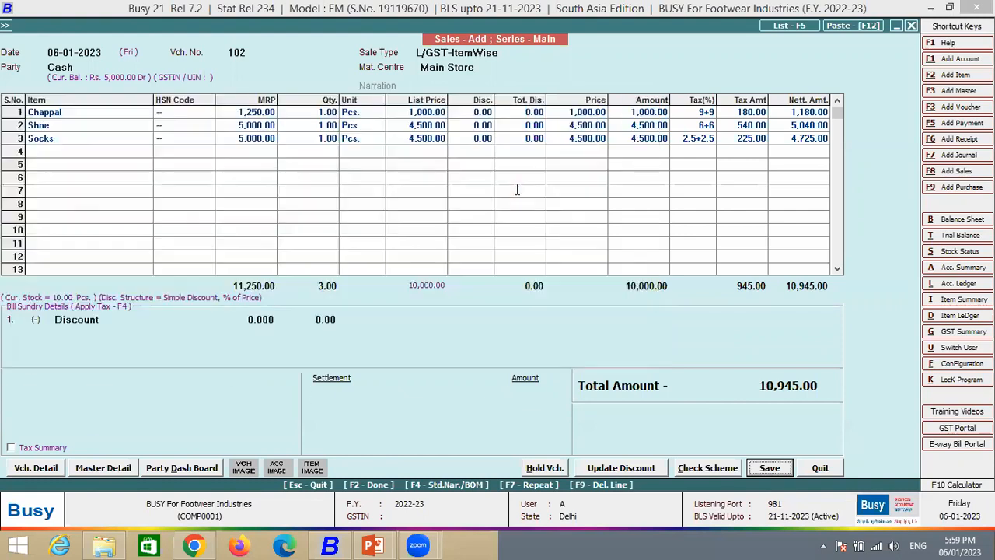
pyautogui.press('Return')
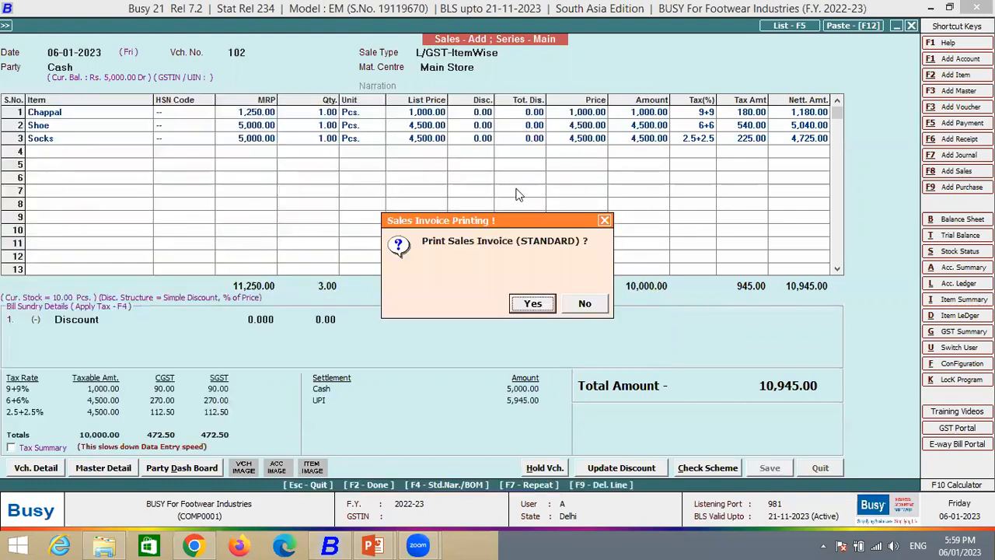
# - Open the print preview of the sales invoice in STANDARD format with 1 copy and review its items and tax summary
pyautogui.press('Return')
pyautogui.press('Return')
pyautogui.press('Up')
pyautogui.press('Down')
pyautogui.press('Up')
pyautogui.press('Return')
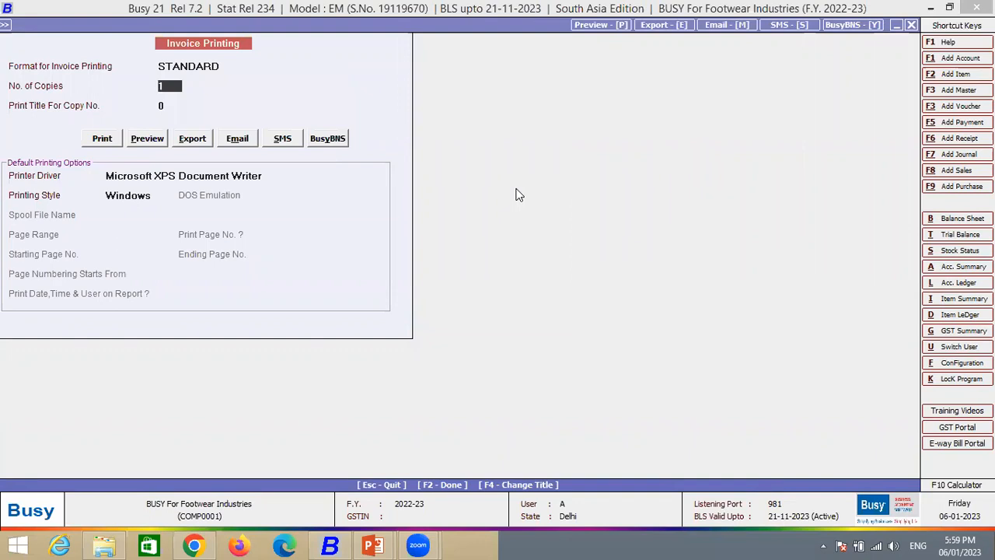
pyautogui.press('F2')
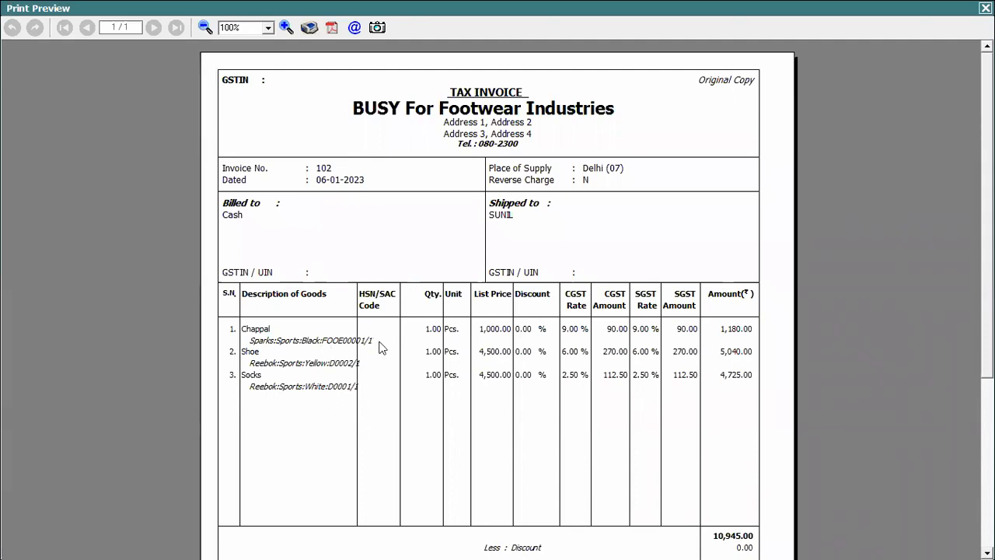
pyautogui.scroll(-3, 282, 282)
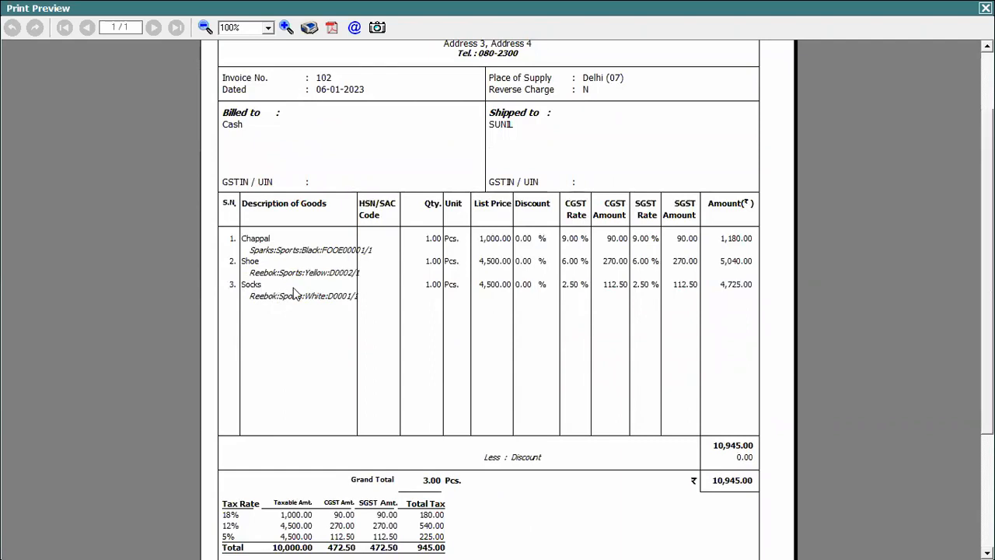
pyautogui.scroll(-4, 295, 292)
pyautogui.scroll(-2, 424, 265)
pyautogui.scroll(9, 423, 266)
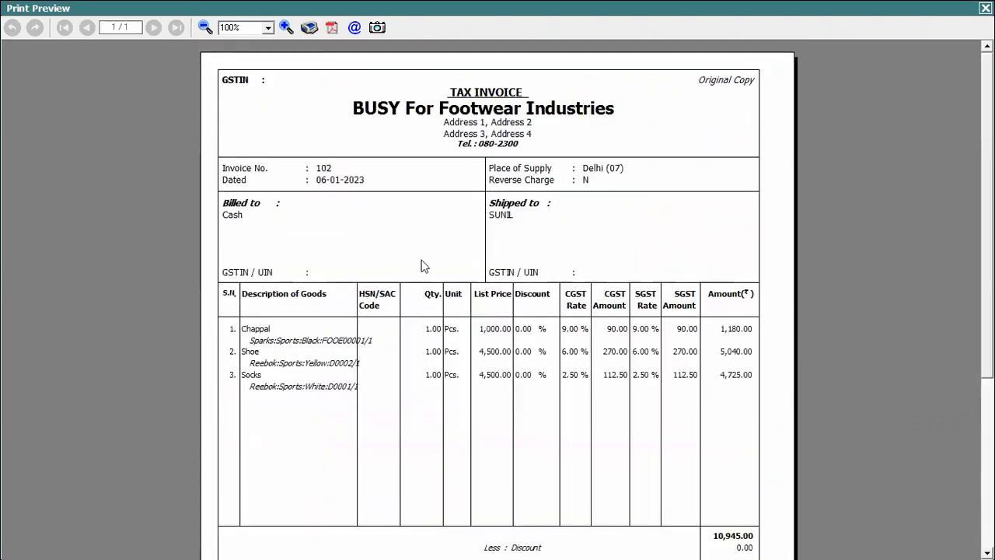
pyautogui.scroll(-1, 497, 299)
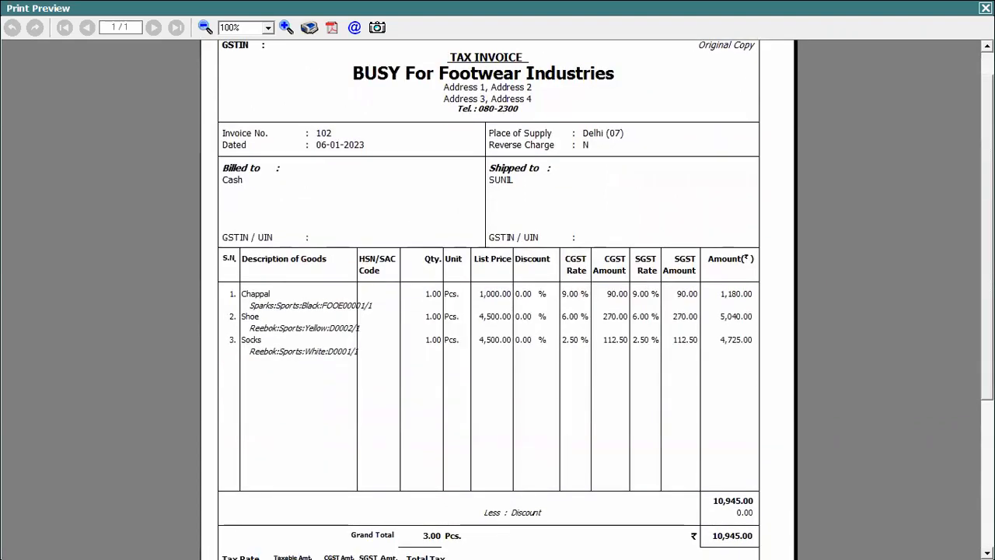
# - Close the invoice print preview and decline sending the e-mail, SMS and notification for the sales voucher
pyautogui.scroll(1, 647, 81)
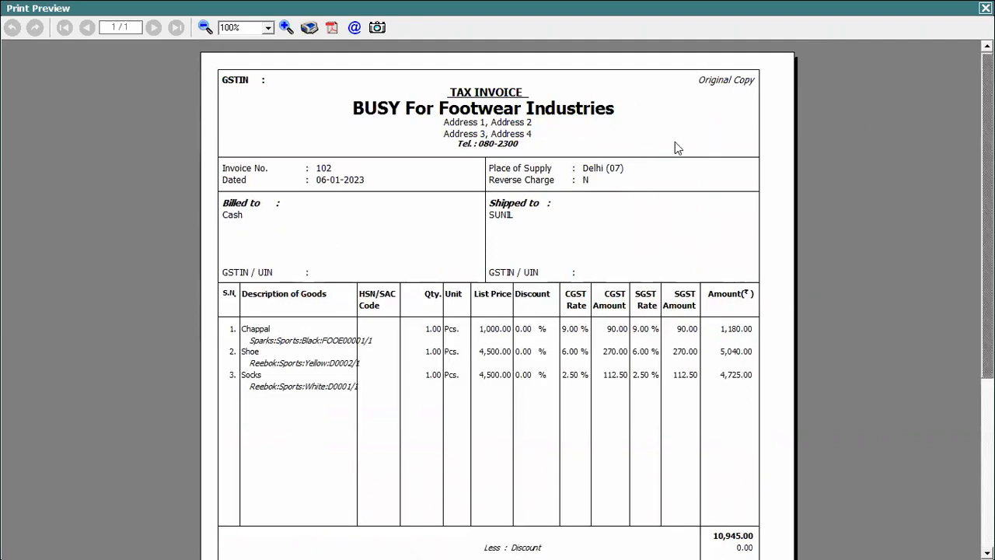
pyautogui.click(985, 8)
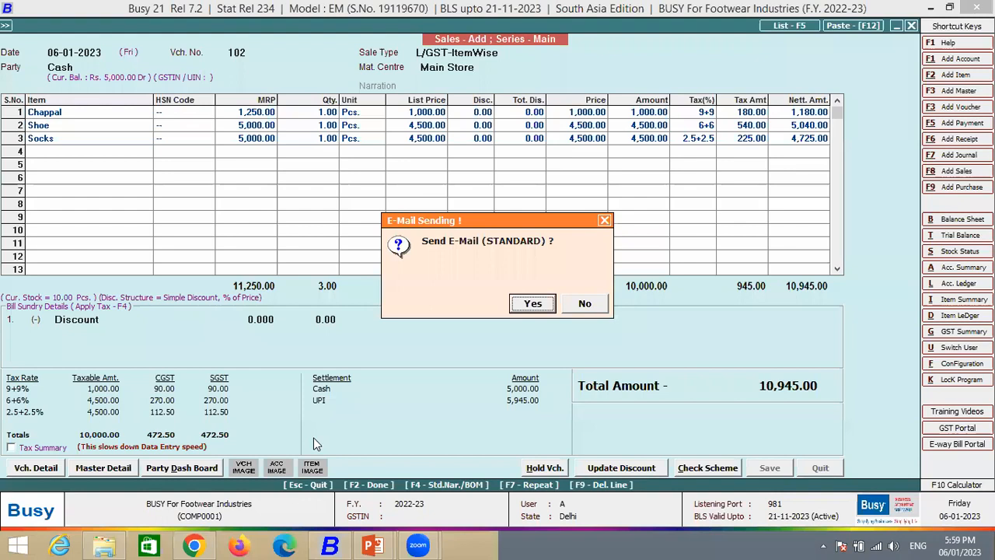
pyautogui.press('Right')
pyautogui.press('Return')
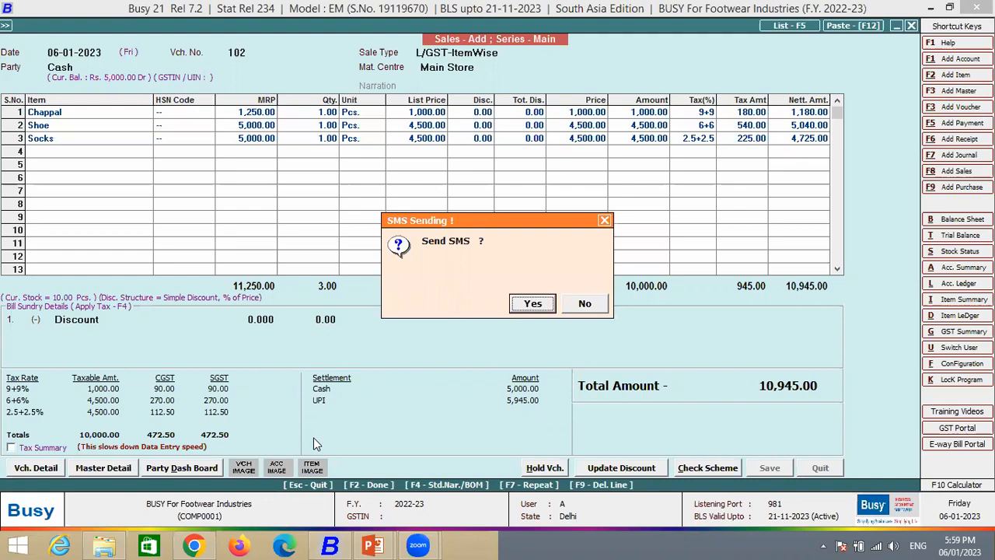
pyautogui.press('Right')
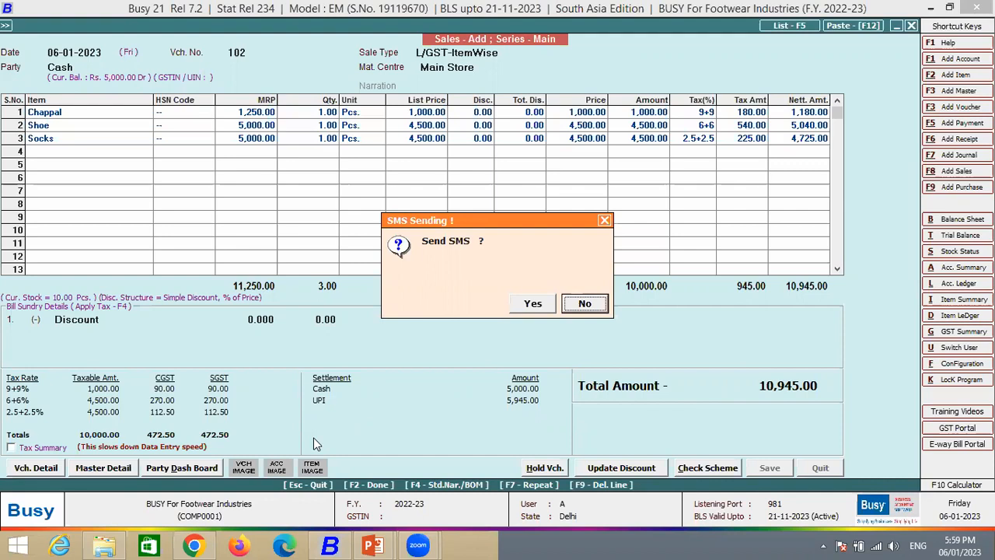
pyautogui.press('Return')
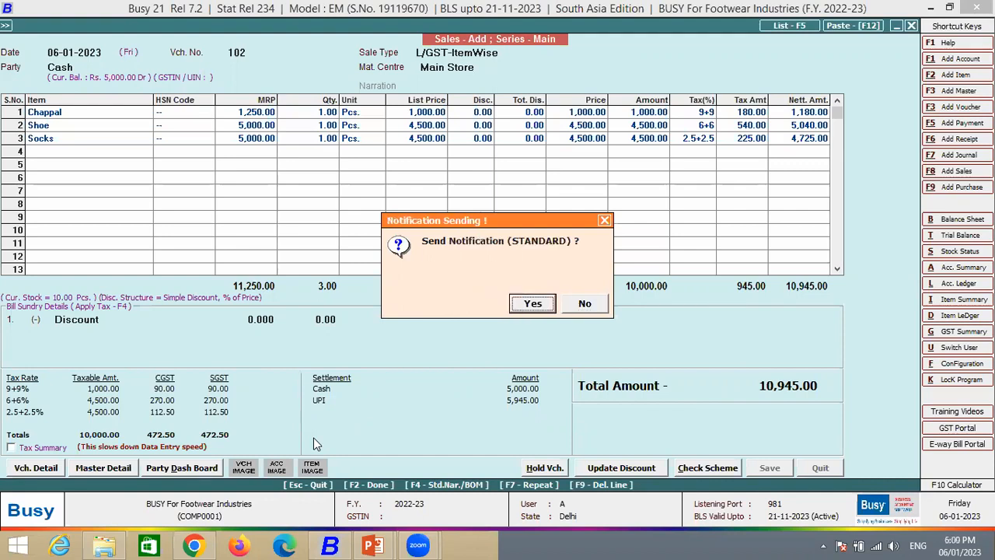
pyautogui.press('Right')
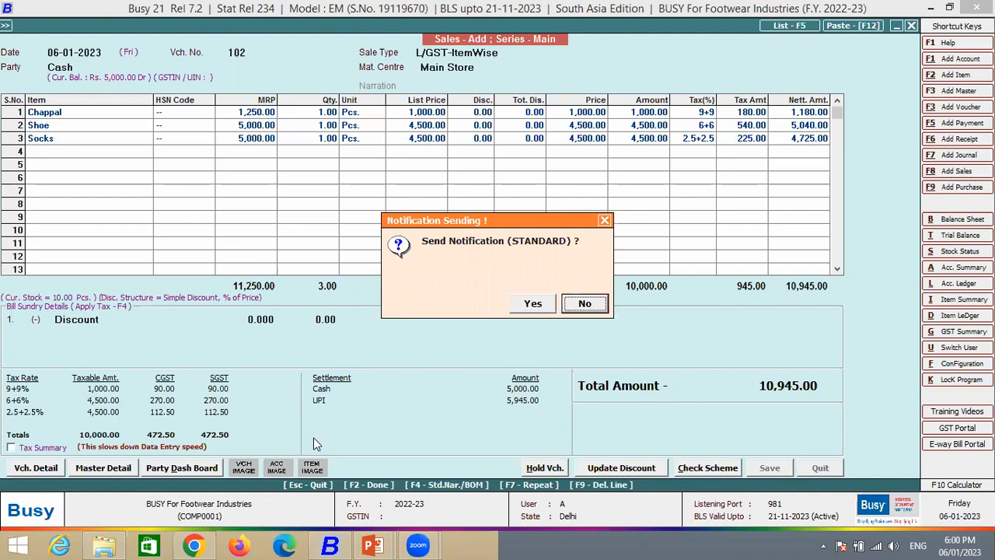
pyautogui.press('Return')
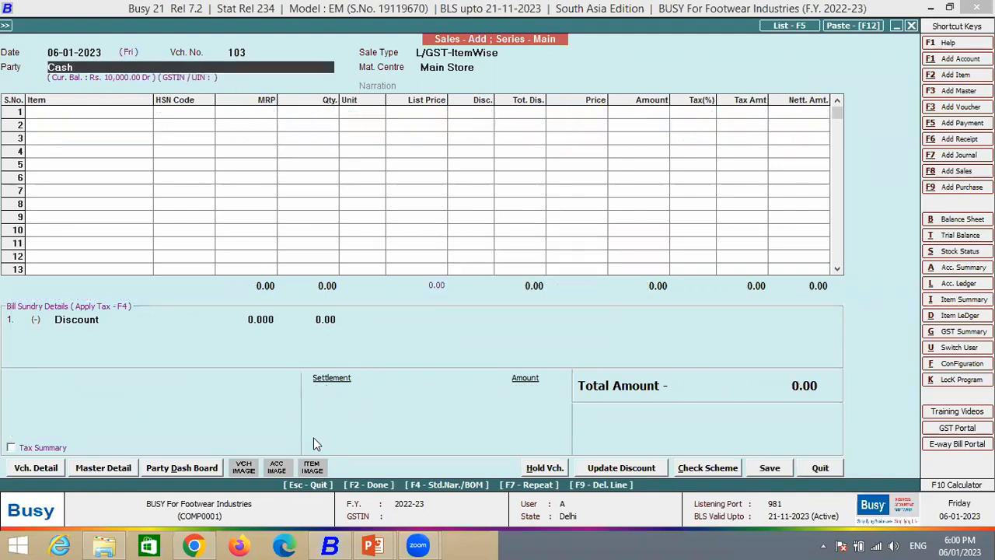
# - Leave the new blank sales voucher and open the Data Export Import options under Administration
pyautogui.press('Escape')
pyautogui.press('Down')
pyautogui.press('Down')
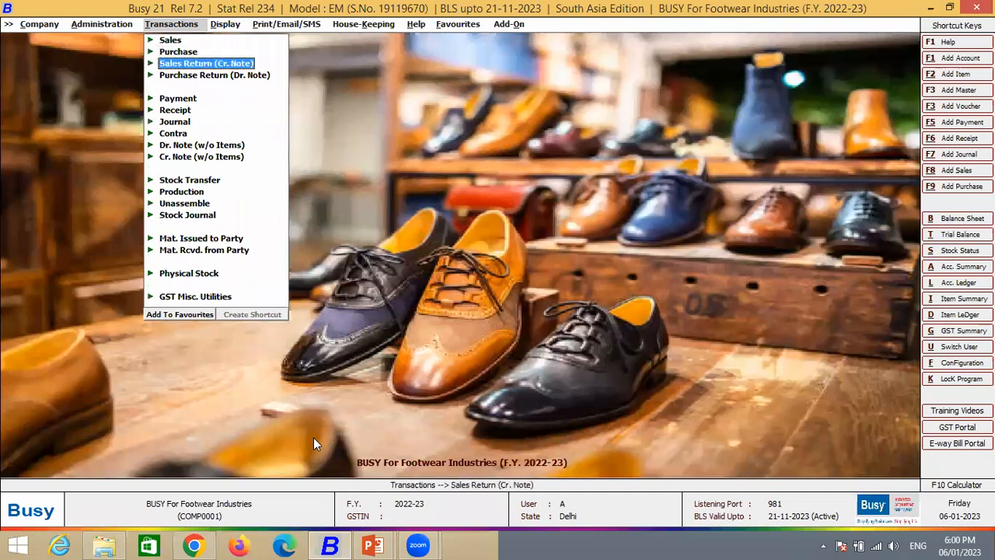
pyautogui.press('Return')
pyautogui.press('Up')
pyautogui.press('Up')
pyautogui.press('Left')
pyautogui.press('Down')
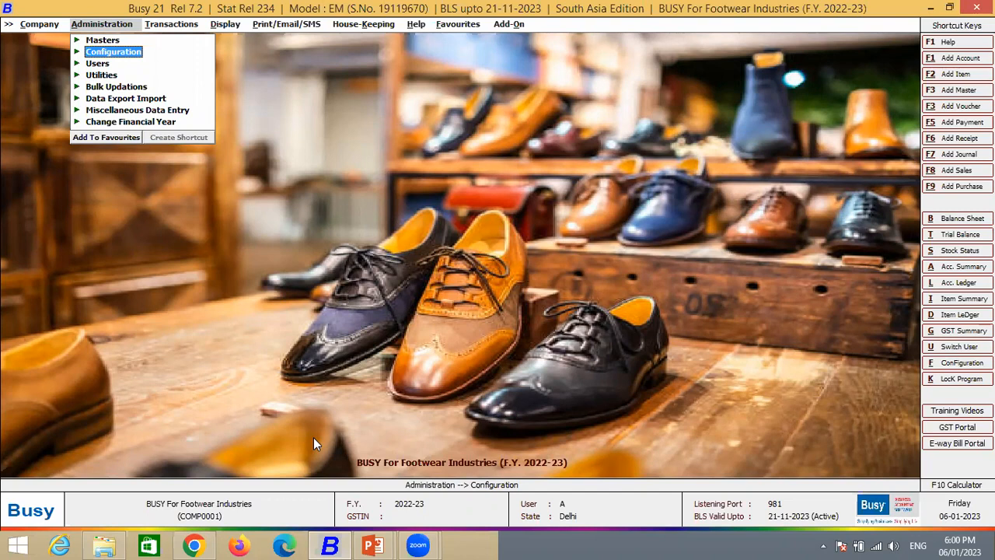
pyautogui.press('Down')
pyautogui.press('Down')
pyautogui.press('Down')
pyautogui.press('Down')
pyautogui.press('Return')
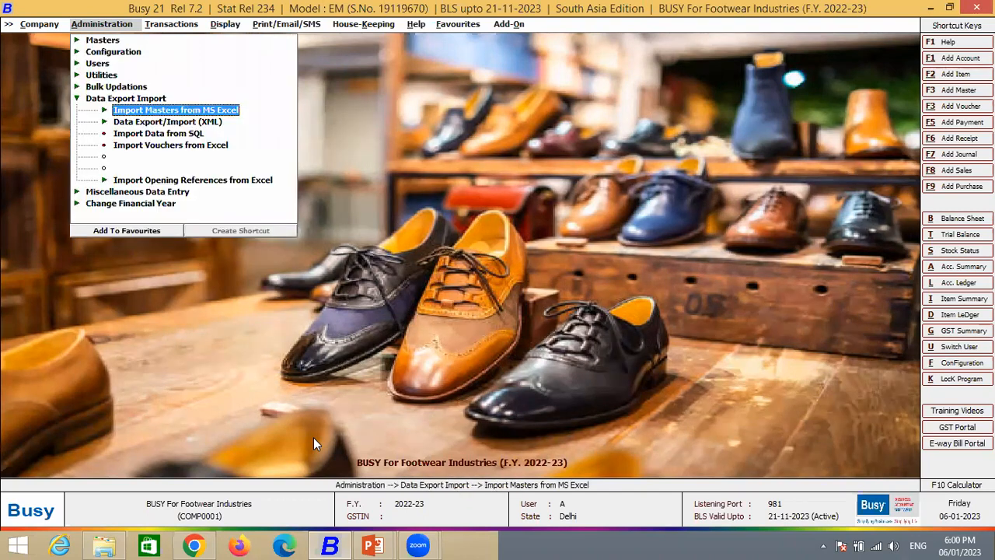
# - Open the import of opening parameter details from Excel, found among the opening reference imports
pyautogui.press('Down')
pyautogui.press('Down')
pyautogui.press('Down')
pyautogui.press('Down')
pyautogui.press('Down')
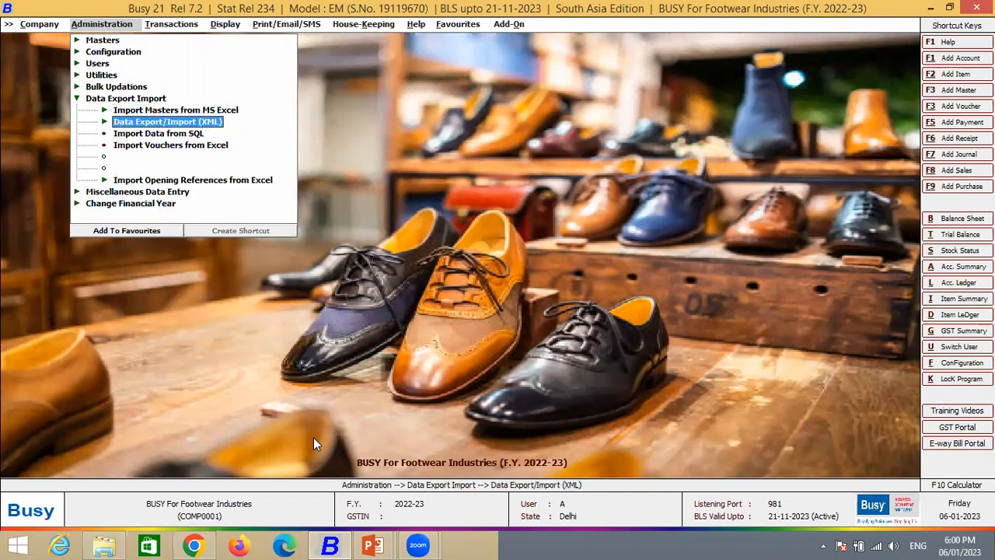
pyautogui.press('Up')
pyautogui.press('Return')
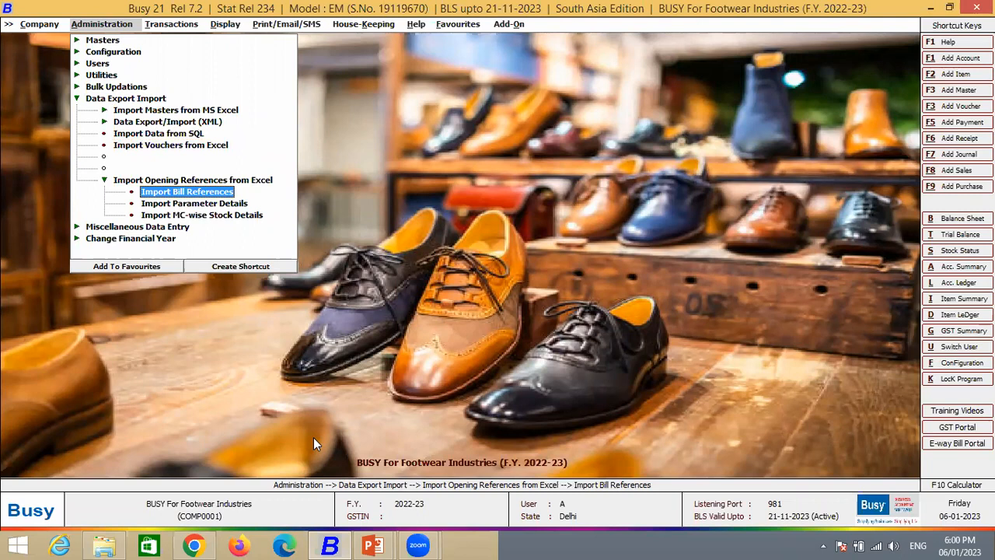
pyautogui.press('Down')
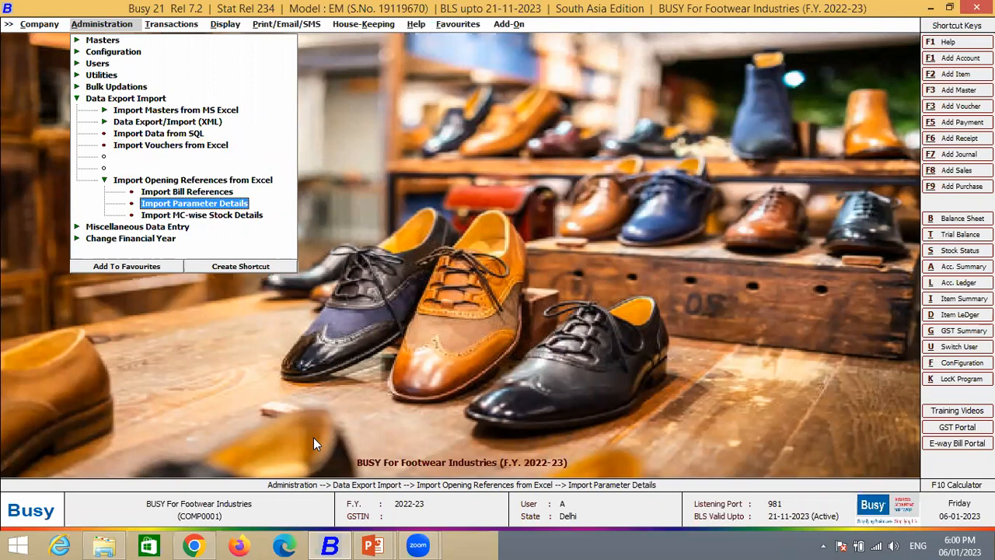
pyautogui.press('Return')
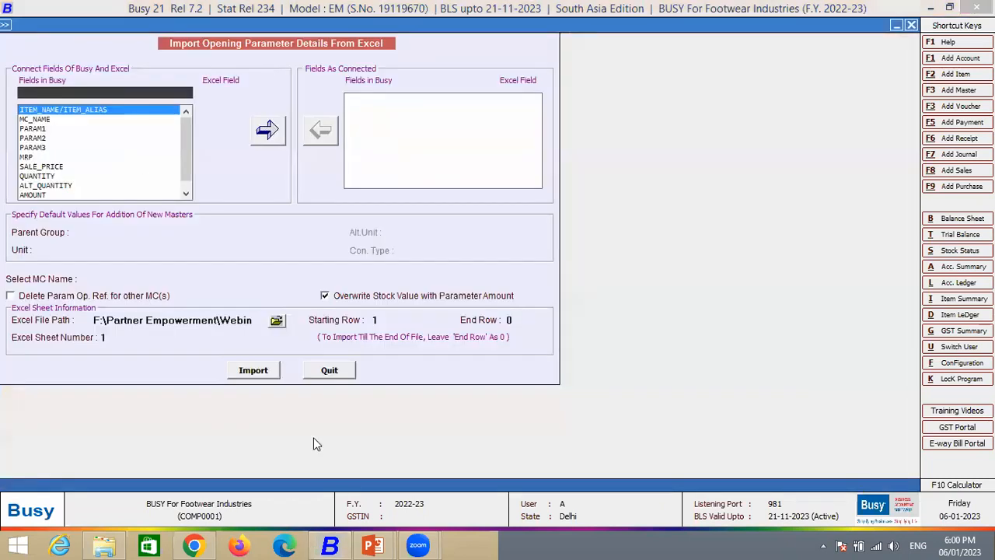
# - Connect the Busy fields PARAM1, PARAM2 and PARAM3 to Excel fields A, B and C, and quit without importing
pyautogui.press('Down')
pyautogui.press('Down')
pyautogui.press('Return')
pyautogui.press('Return')
pyautogui.press('Return')
pyautogui.press('Down')
pyautogui.press('Down')
pyautogui.press('Return')
pyautogui.press('Return')
pyautogui.press('Return')
pyautogui.press('Down')
pyautogui.press('Down')
pyautogui.press('Return')
pyautogui.press('Return')
pyautogui.press('Return')
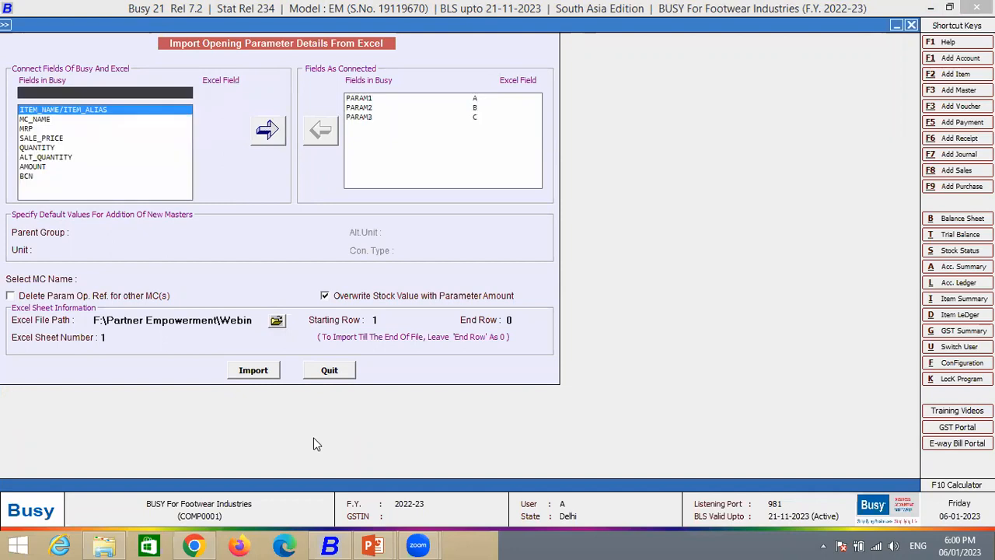
pyautogui.press('Escape')
pyautogui.press('Left')
pyautogui.press('Left')
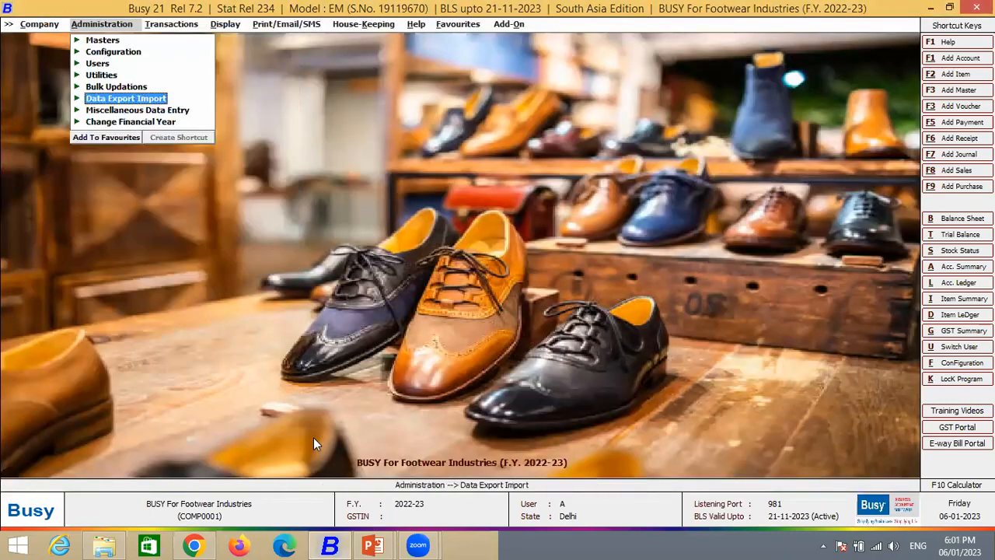
# - Look through the parameter-wise reports available for display, from closing stock to BCN-wise reports
pyautogui.press('Right')
pyautogui.press('Right')
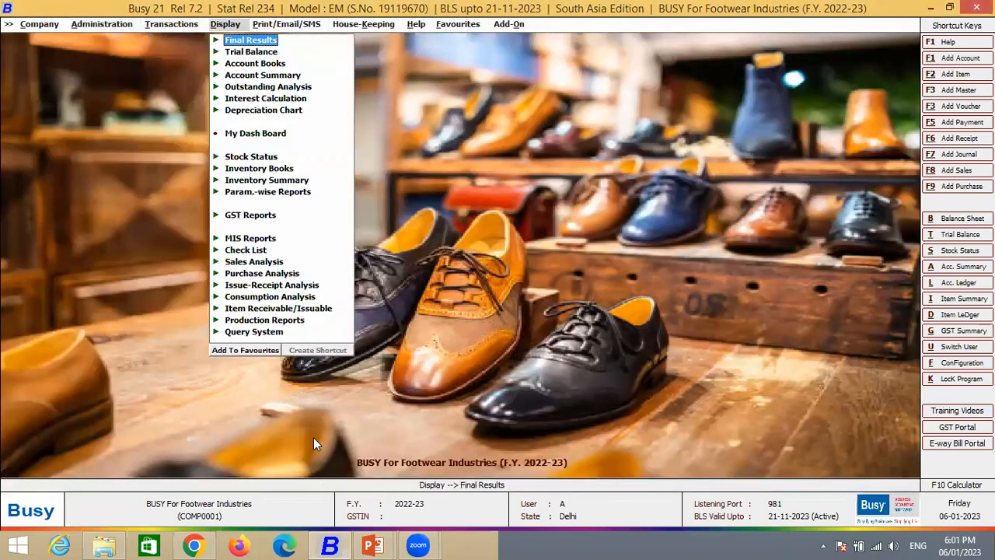
pyautogui.press('Down')
pyautogui.press('Down')
pyautogui.press('Down')
pyautogui.press('Down')
pyautogui.press('Down')
pyautogui.press('Down')
pyautogui.press('Down')
pyautogui.press('Down')
pyautogui.press('Down')
pyautogui.press('Down')
pyautogui.press('Down')
pyautogui.press('Down')
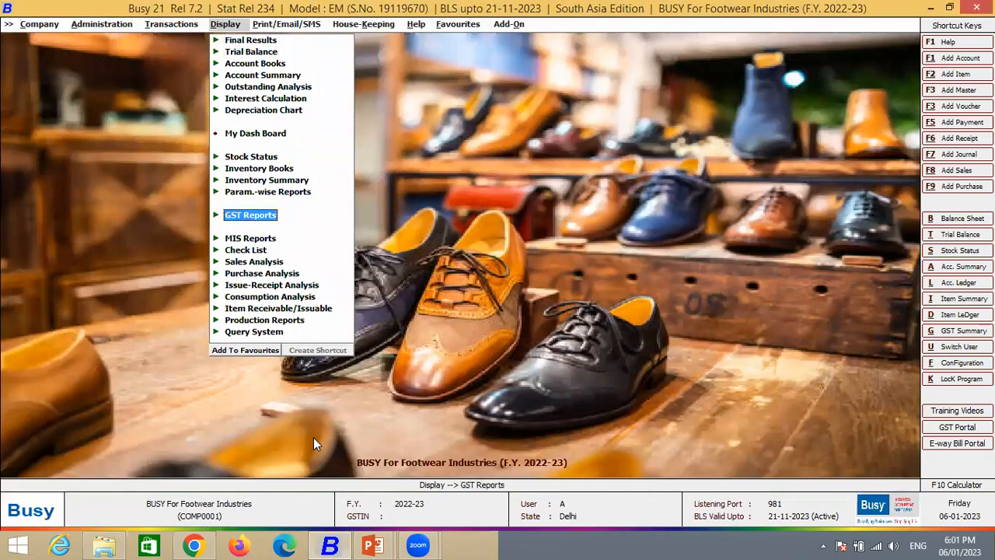
pyautogui.press('Up')
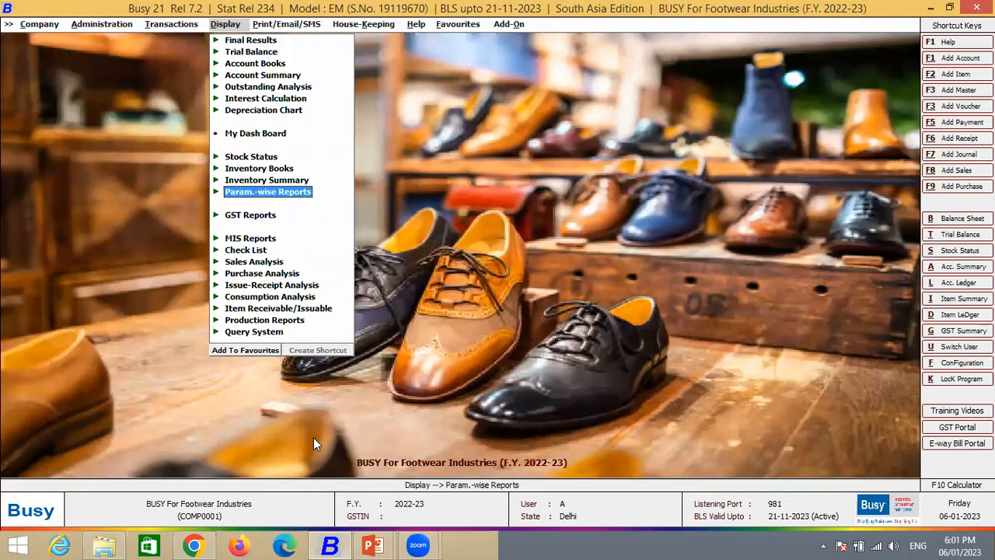
pyautogui.press('Right')
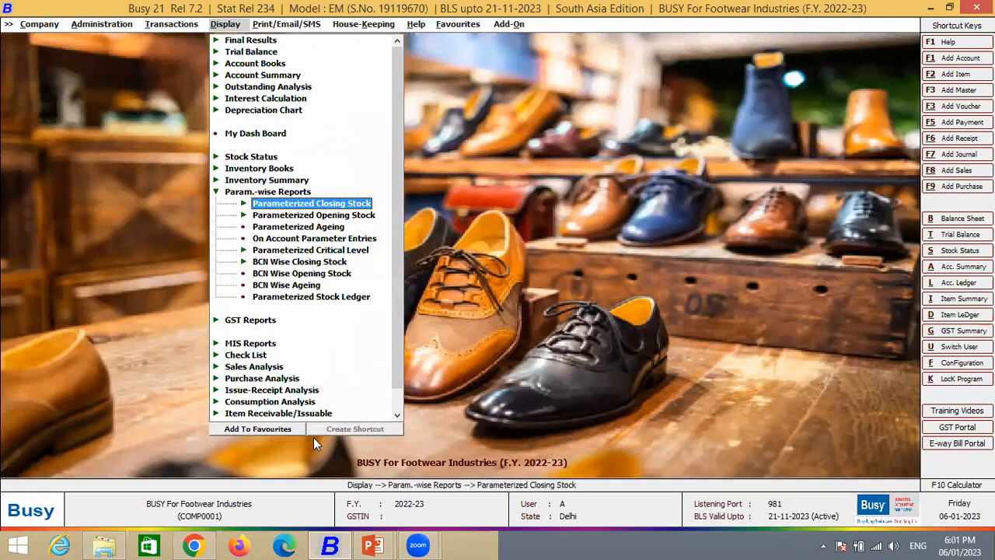
pyautogui.press('Down')
pyautogui.press('Down')
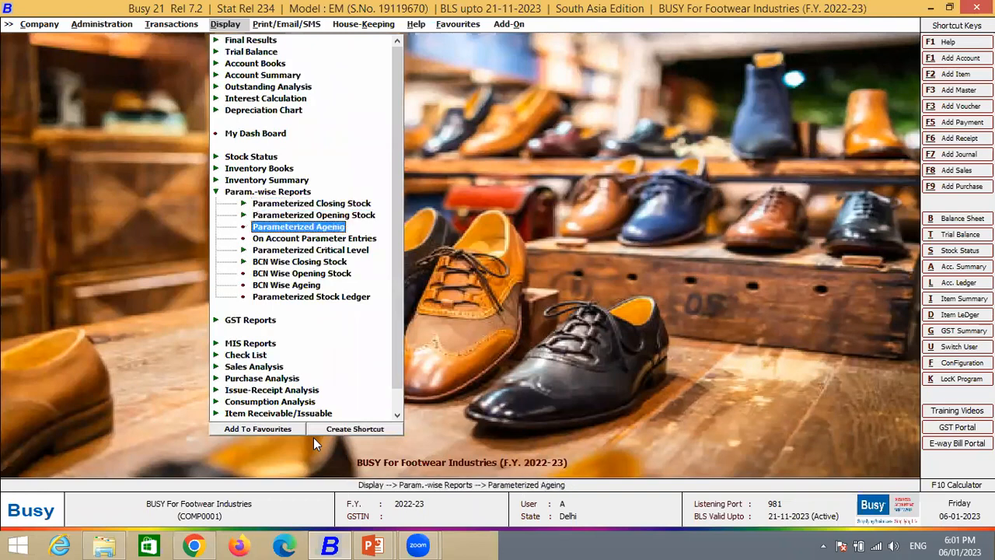
pyautogui.press('Down')
pyautogui.press('Down')
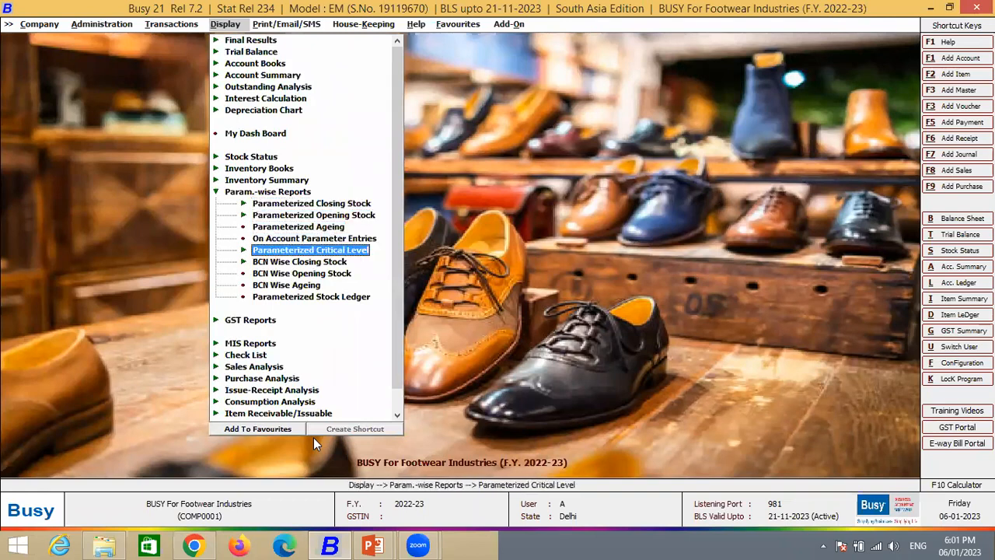
pyautogui.press('Down')
pyautogui.press('Up')
pyautogui.press('Up')
pyautogui.press('Up')
pyautogui.press('Up')
pyautogui.press('Up')
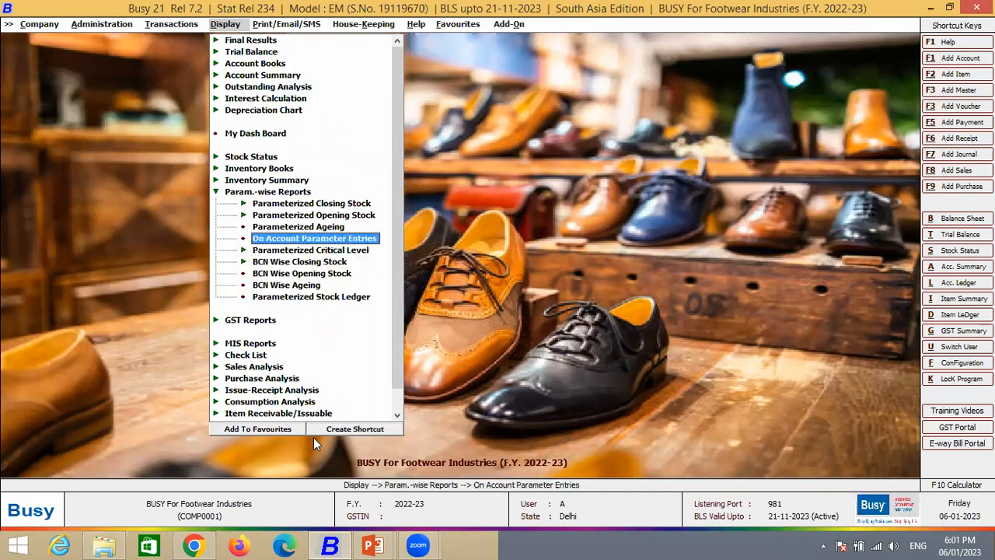
# - Display the balances-only Parameterized Closing Stock report for all items in Main Store as on 06-01-2023, and close it
pyautogui.press('Return')
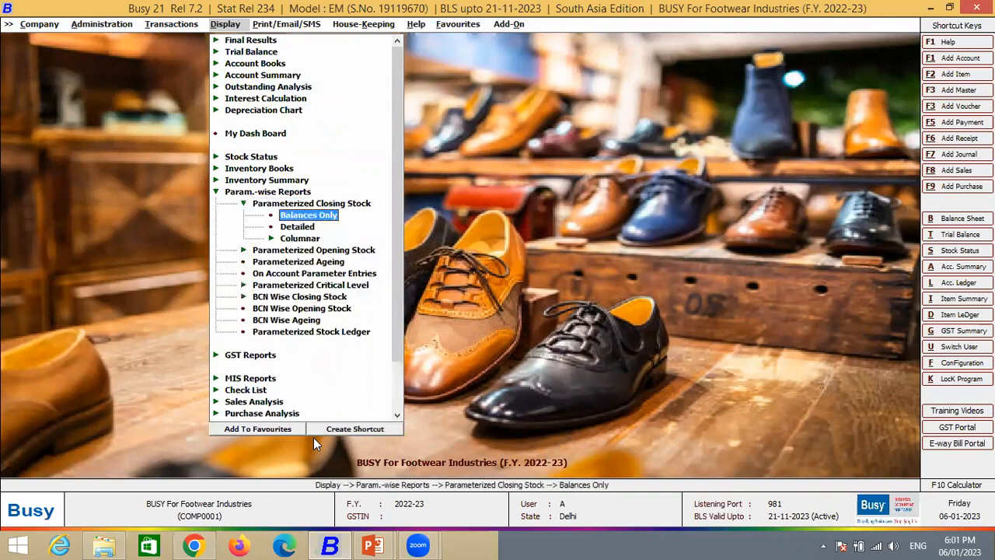
pyautogui.press('Down')
pyautogui.press('Up')
pyautogui.press('Down')
pyautogui.press('Down')
pyautogui.press('Up')
pyautogui.press('Up')
pyautogui.press('Return')
pyautogui.press('Escape')
pyautogui.press('Return')
pyautogui.press('Return')
pyautogui.press('Return')
pyautogui.press('Return')
pyautogui.press('Return')
pyautogui.press('Return')
pyautogui.press('Return')
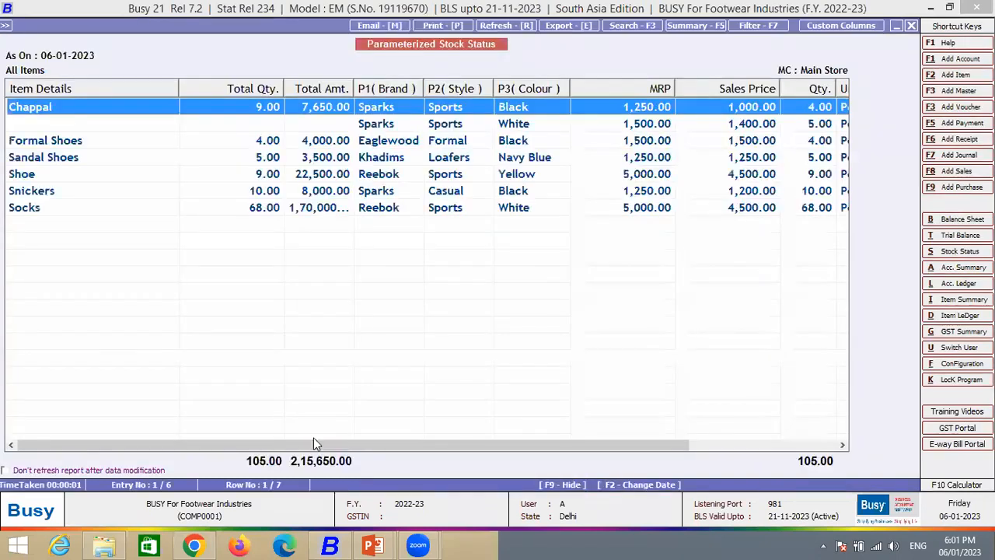
pyautogui.press('Escape')
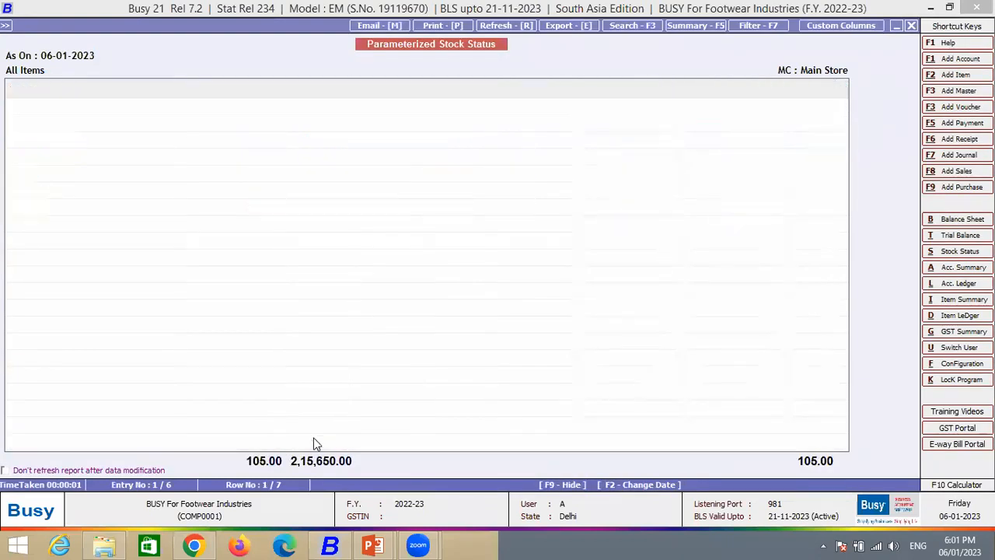
pyautogui.press('Escape')
# - Display the detailed Parameterized Closing Stock report for all items from 01-04-2022 to 06-01-2023 without parameter values, and close it
pyautogui.press('Down')
pyautogui.press('Return')
pyautogui.press('Return')
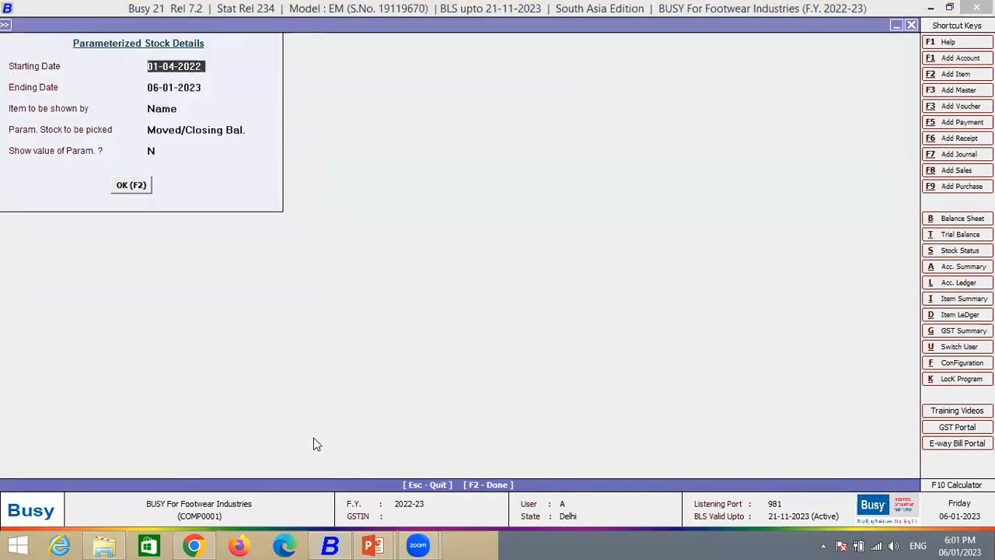
pyautogui.press('F2')
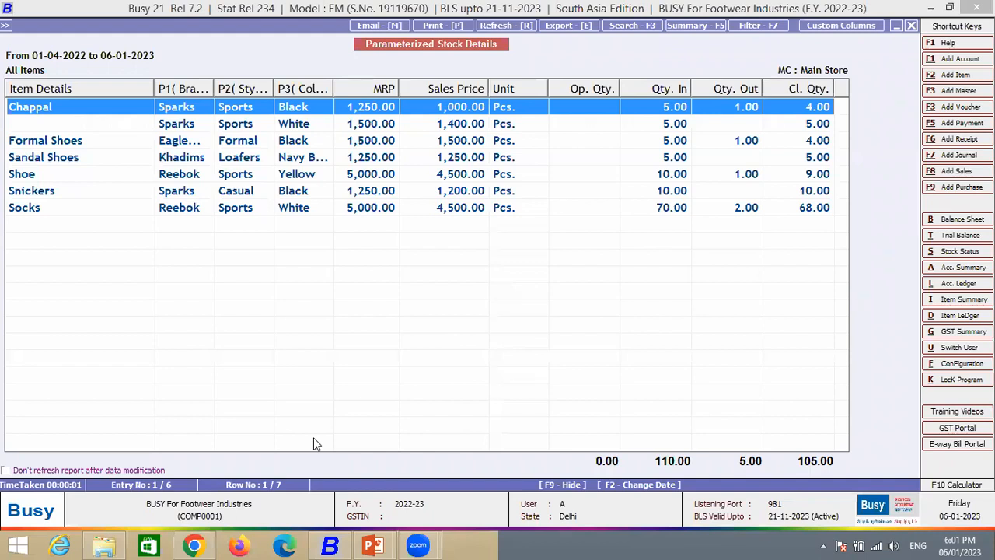
pyautogui.press('Escape')
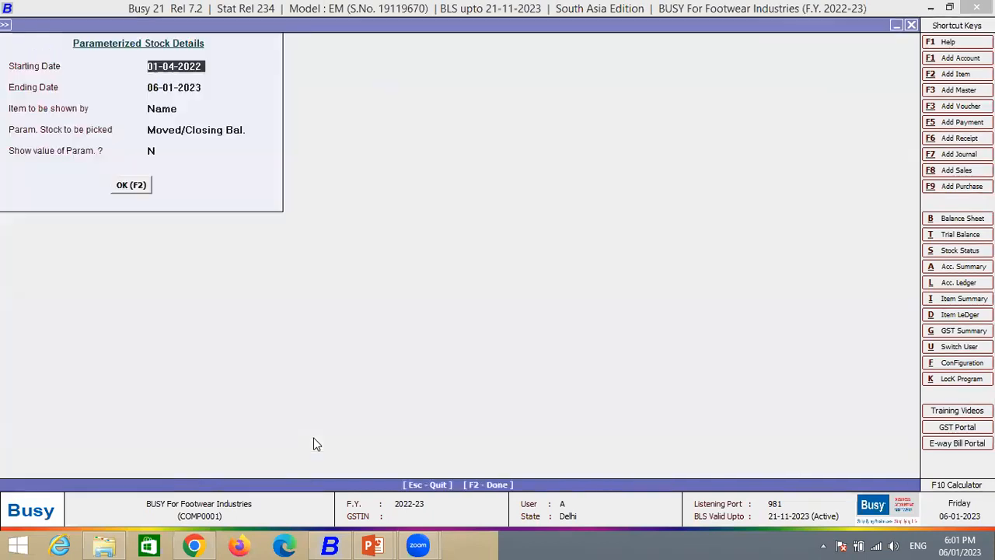
pyautogui.press('Escape')
# - Collapse the Parameterized Closing Stock reports and expand the Parameterized Opening Stock report options
pyautogui.press('Down')
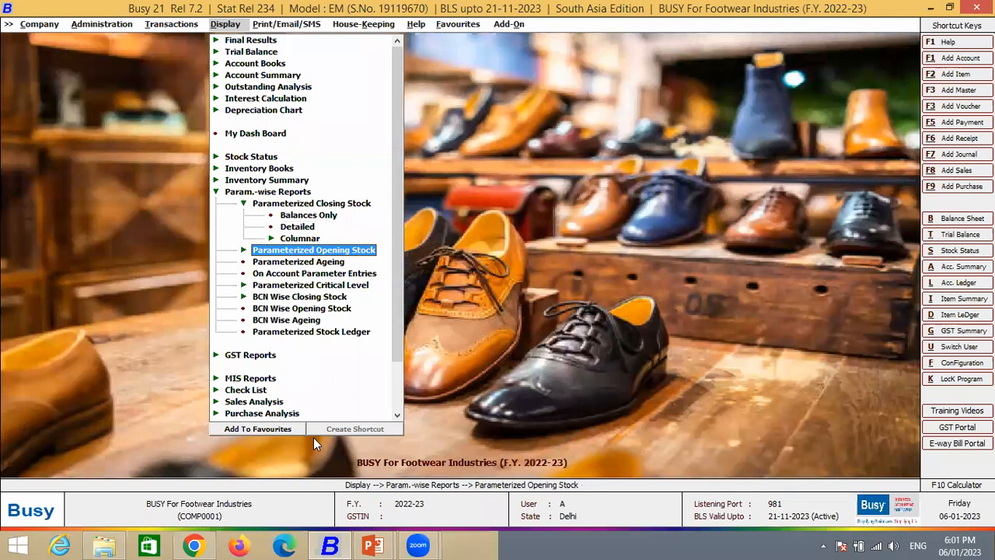
pyautogui.press('Up')
pyautogui.press('Up')
pyautogui.press('Up')
pyautogui.press('Up')
pyautogui.press('Left')
pyautogui.press('Down')
pyautogui.press('Right')
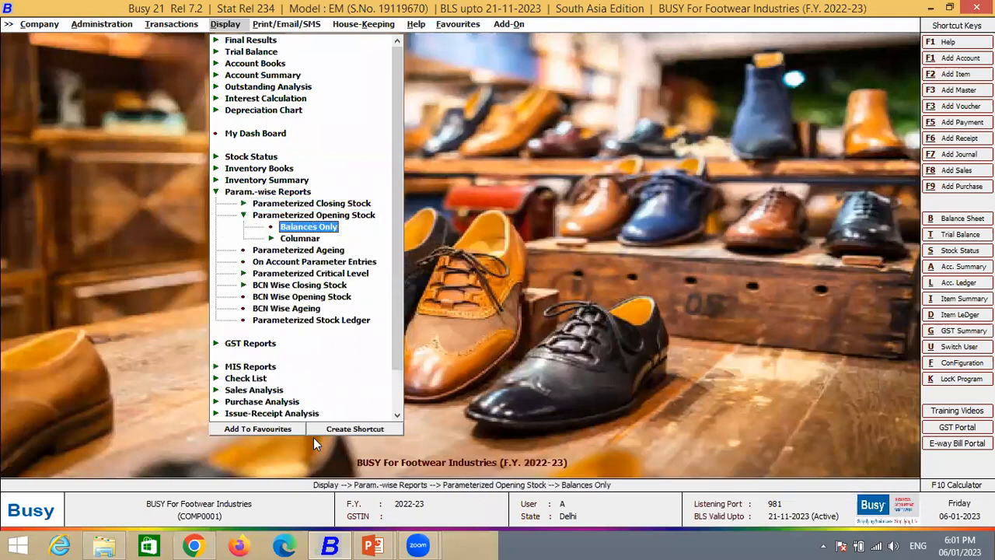
# - Display the Parameterized Ageing report for all items in Main Store from 01-04-2022 to 06-01-2023, without parameter values
pyautogui.press('Down')
pyautogui.press('Down')
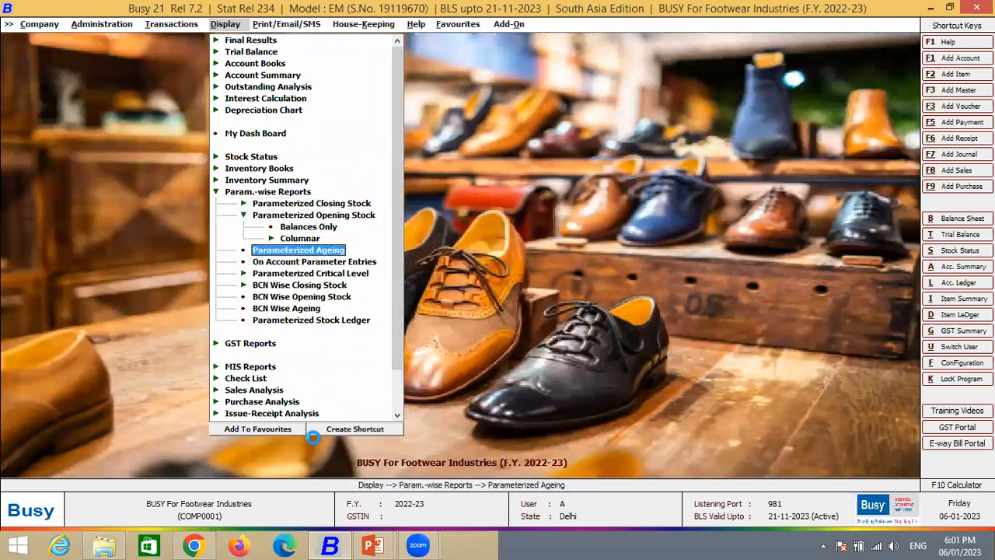
pyautogui.press('Return')
pyautogui.press('Right')
pyautogui.press('Right')
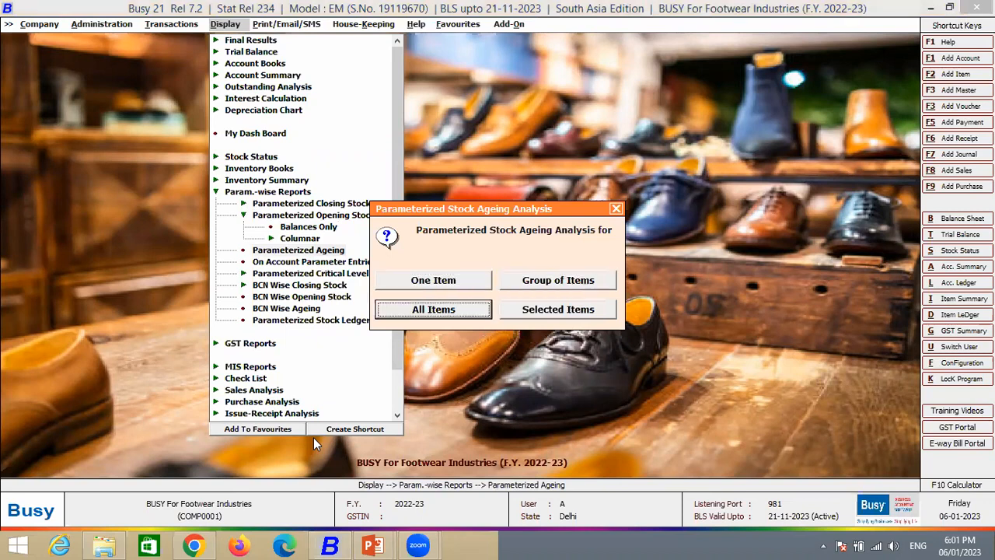
pyautogui.press('Left')
pyautogui.press('Left')
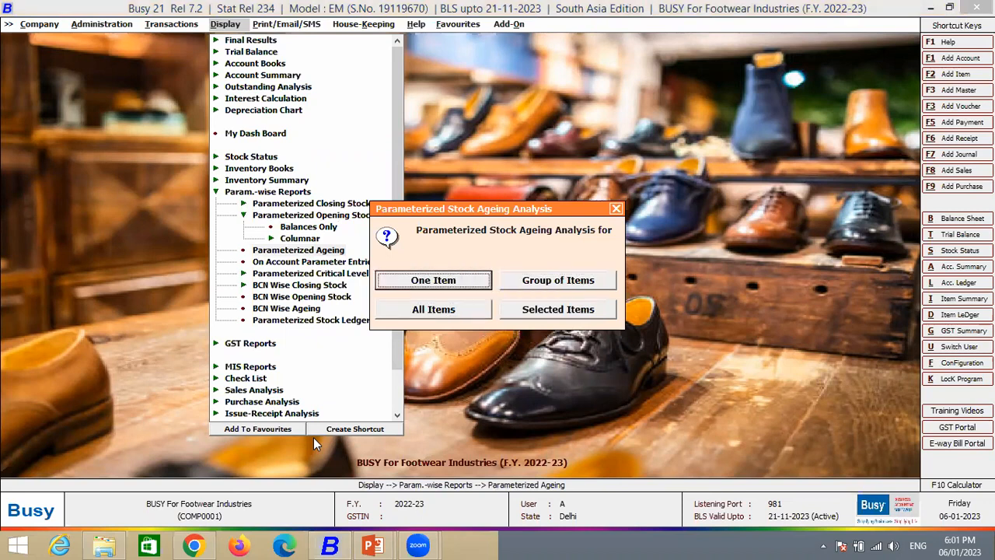
pyautogui.press('Right')
pyautogui.press('Right')
pyautogui.press('Return')
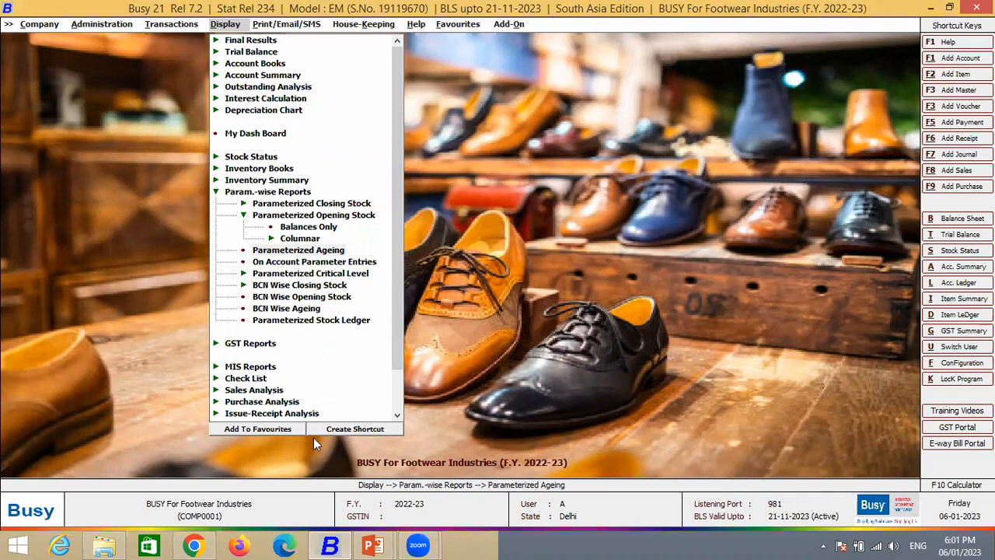
pyautogui.press('Return')
pyautogui.press('Return')
pyautogui.press('Return')
pyautogui.press('Return')
pyautogui.press('Return')
pyautogui.press('Return')
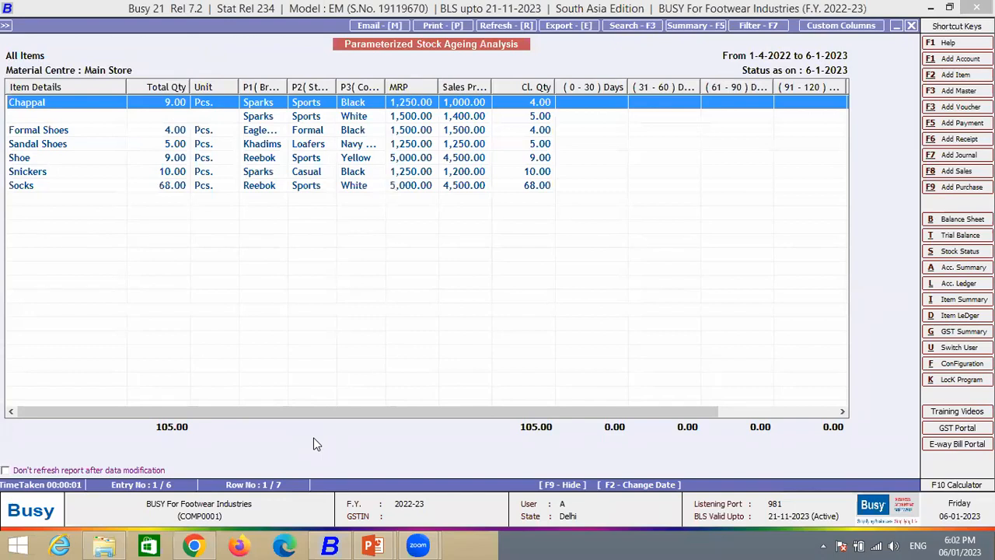
# - Examine the stock quantities across the day slabs of the parameterized ageing report, and close it
pyautogui.press('Right')
pyautogui.press('Right')
pyautogui.press('Right')
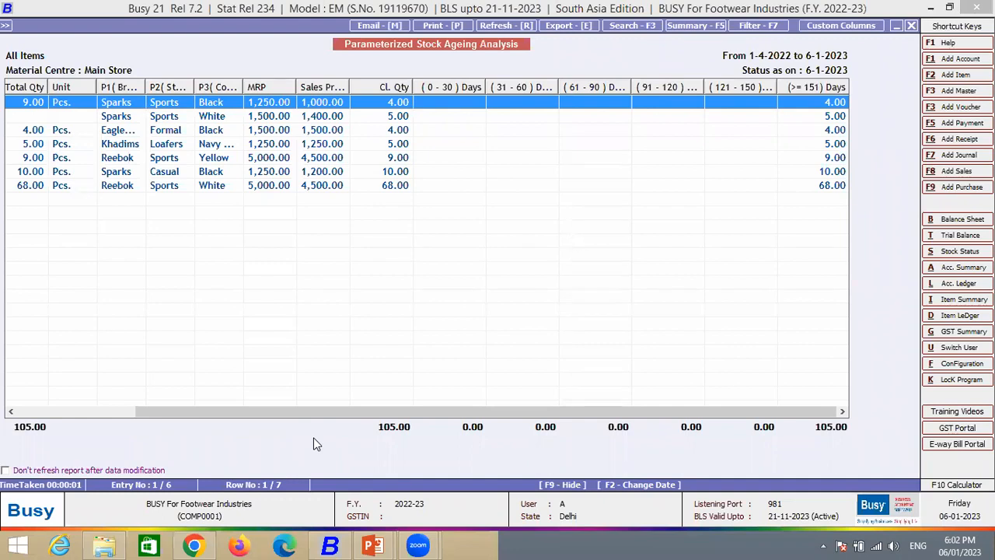
pyautogui.press('Escape')
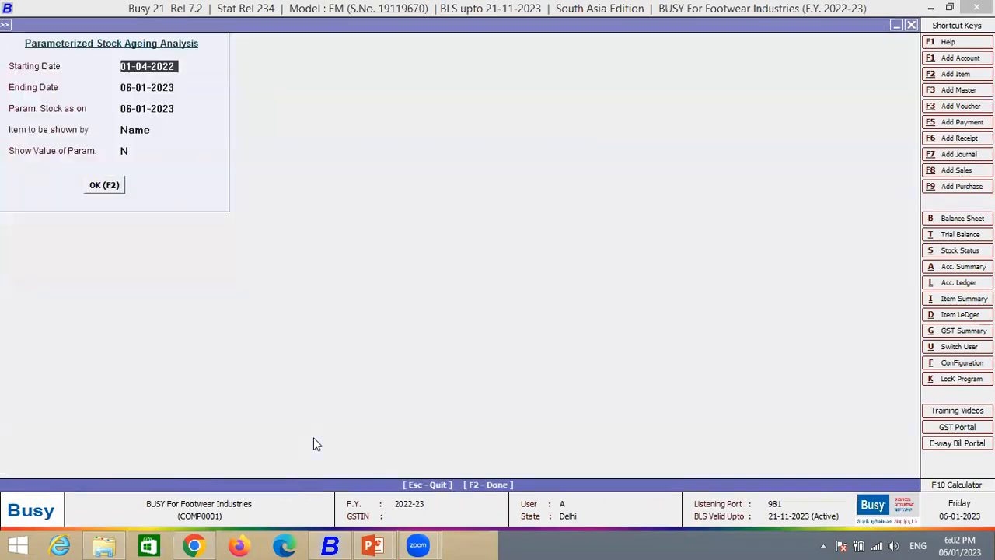
pyautogui.press('Escape')
# - Locate the Ageing Analysis Time Slabs setting within the administration configuration options
pyautogui.press('Left')
pyautogui.press('Left')
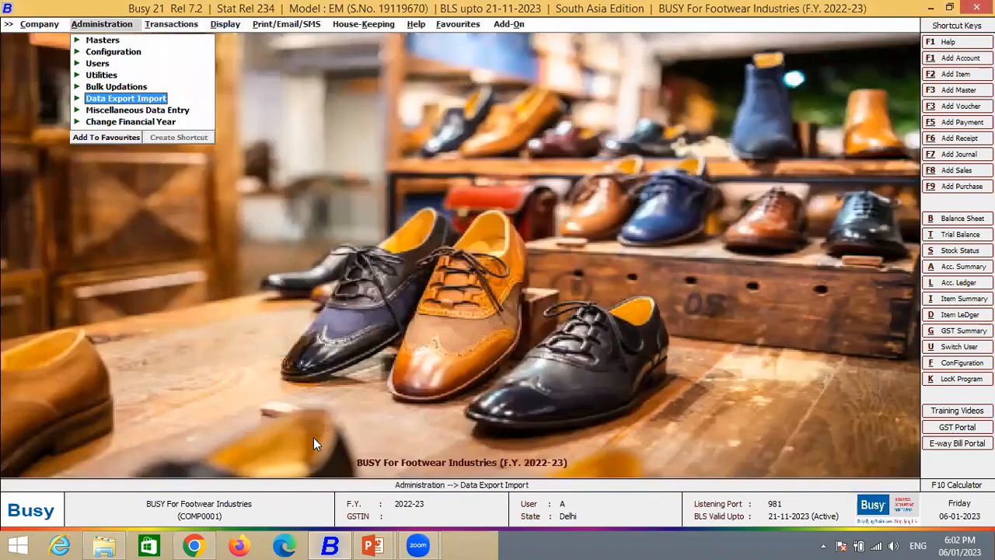
pyautogui.press('Up')
pyautogui.press('Up')
pyautogui.press('Up')
pyautogui.press('Up')
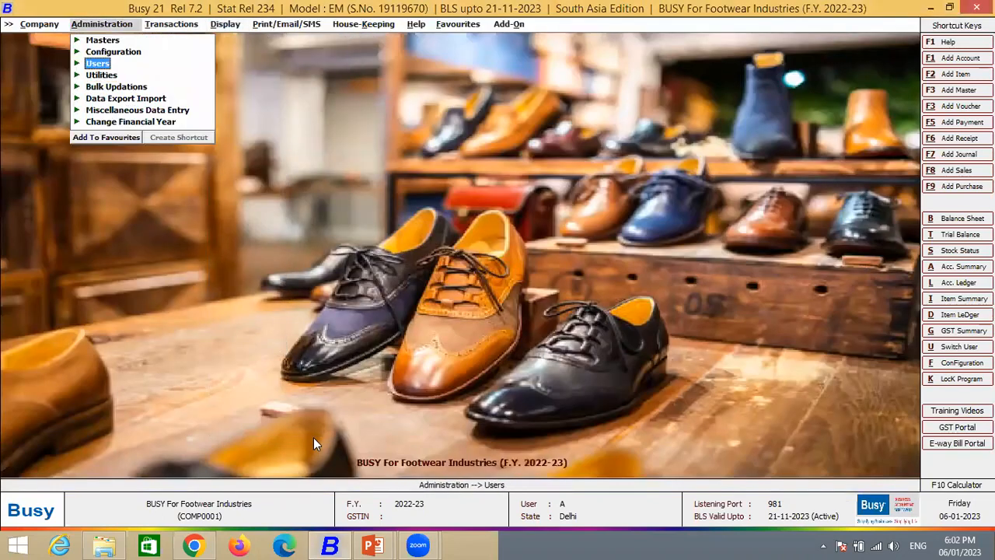
pyautogui.press('Return')
pyautogui.press('Down')
pyautogui.press('Down')
pyautogui.press('Down')
pyautogui.press('Down')
pyautogui.press('Down')
pyautogui.press('Down')
pyautogui.press('Down')
pyautogui.press('Down')
pyautogui.press('Down')
pyautogui.press('Down')
pyautogui.press('Down')
pyautogui.press('Down')
pyautogui.press('Down')
pyautogui.press('Down')
pyautogui.press('Down')
pyautogui.press('Down')
pyautogui.press('Down')
pyautogui.press('Down')
pyautogui.press('Down')
pyautogui.press('Down')
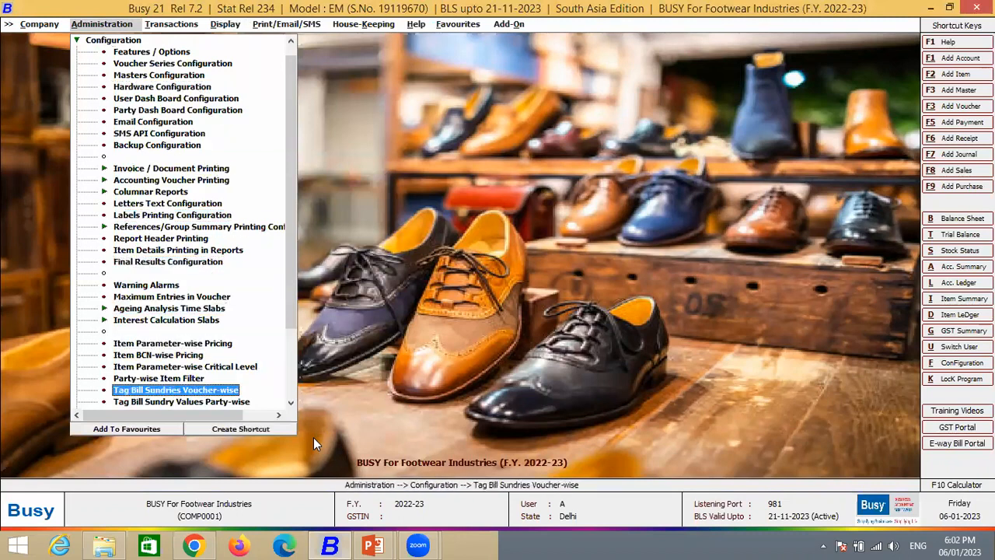
pyautogui.press('Up')
pyautogui.press('Up')
pyautogui.press('Up')
pyautogui.press('Up')
pyautogui.press('Up')
pyautogui.press('Up')
pyautogui.press('Up')
pyautogui.press('Up')
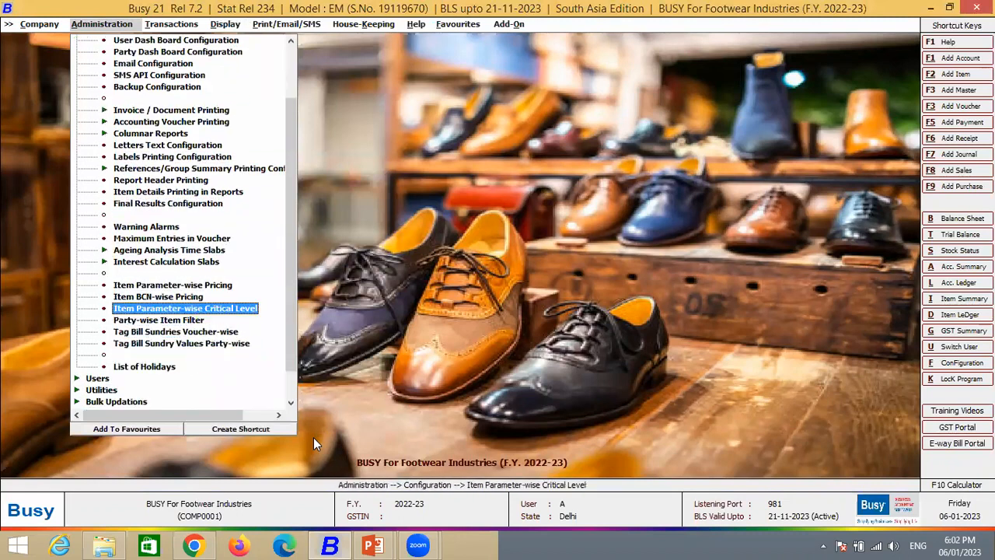
pyautogui.press('Up')
pyautogui.press('Up')
pyautogui.press('Up')
pyautogui.press('Up')
pyautogui.press('Up')
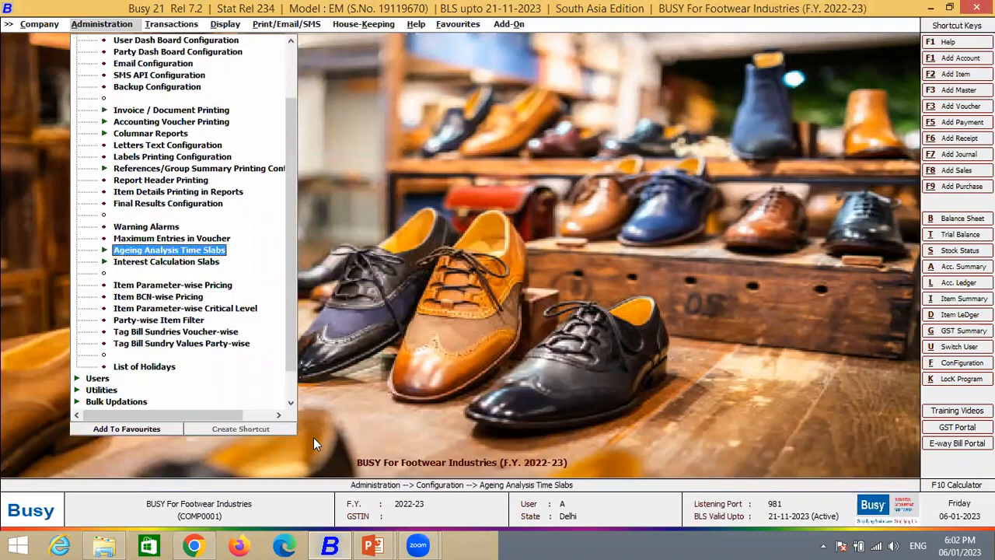
# - Open the Inventory ageing analysis time slabs, review the day ranges, and leave without making changes
pyautogui.press('Right')
pyautogui.press('Down')
pyautogui.press('Down')
pyautogui.press('Return')
pyautogui.press('Return')
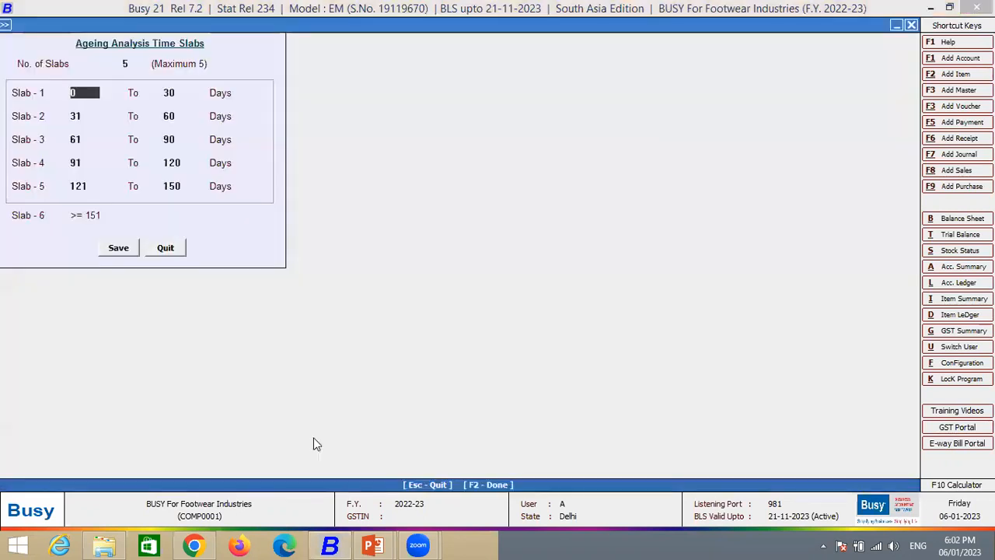
pyautogui.press('Return')
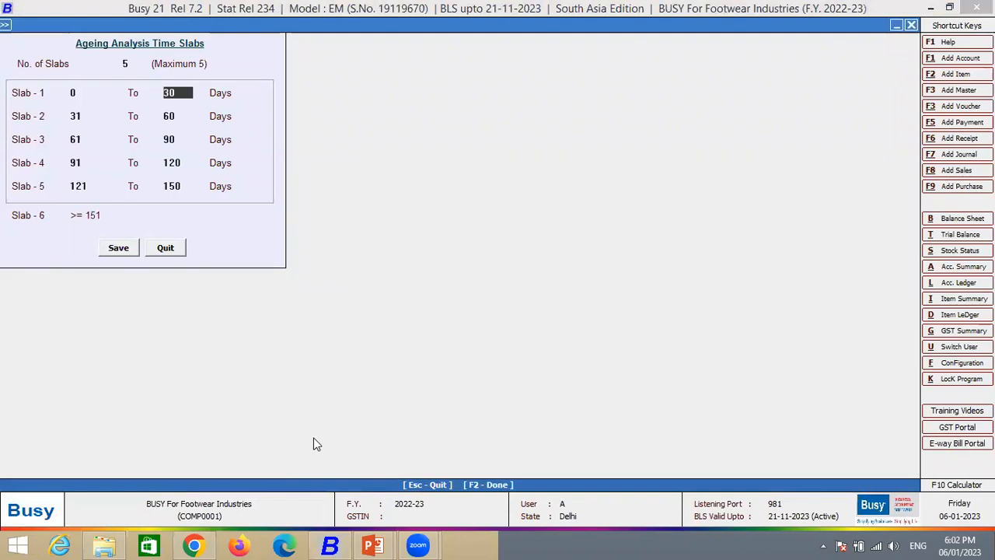
pyautogui.press('Escape')
pyautogui.press('Return')
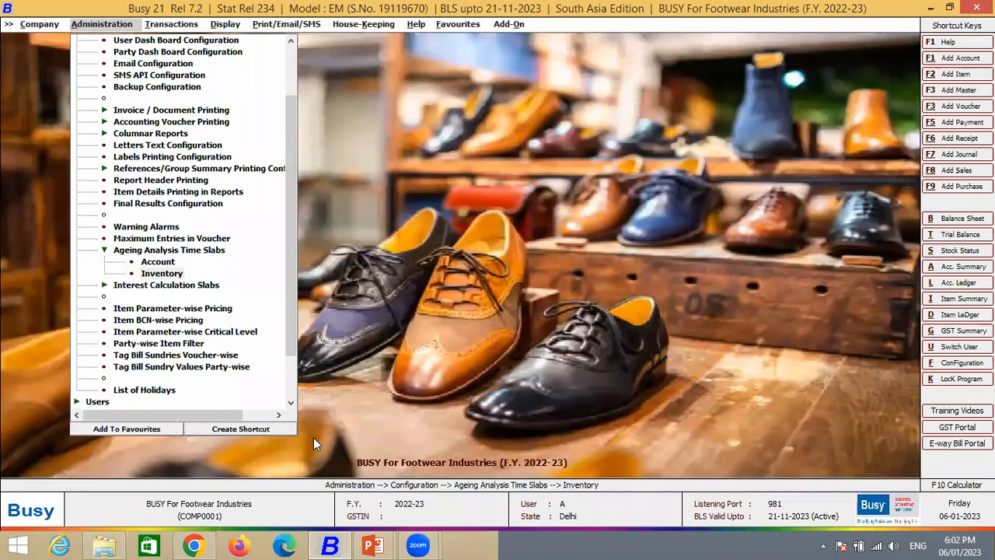
# - Return to the parameter-wise reports and expand the Parameterized Critical Level options
pyautogui.press('Right')
pyautogui.press('Right')
pyautogui.press('Return')
pyautogui.press('Down')
pyautogui.press('Down')
pyautogui.press('Down')
pyautogui.press('Down')
pyautogui.press('Down')
pyautogui.press('Down')
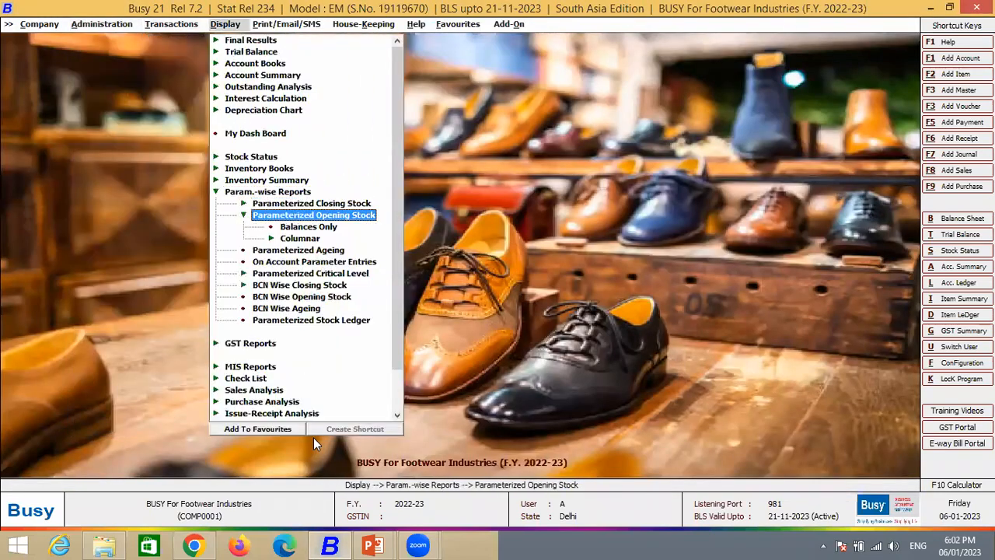
pyautogui.press('Return')
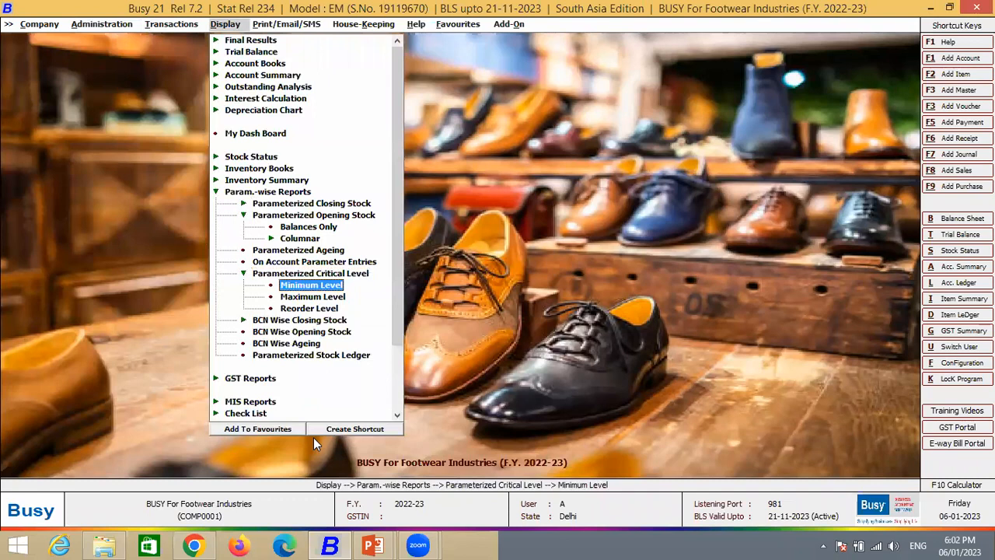
# - Display the Parameterized Minimum Level report for all items as on 06-01-2023, excluding zero minimum levels, and close it
pyautogui.press('Down')
pyautogui.press('Down')
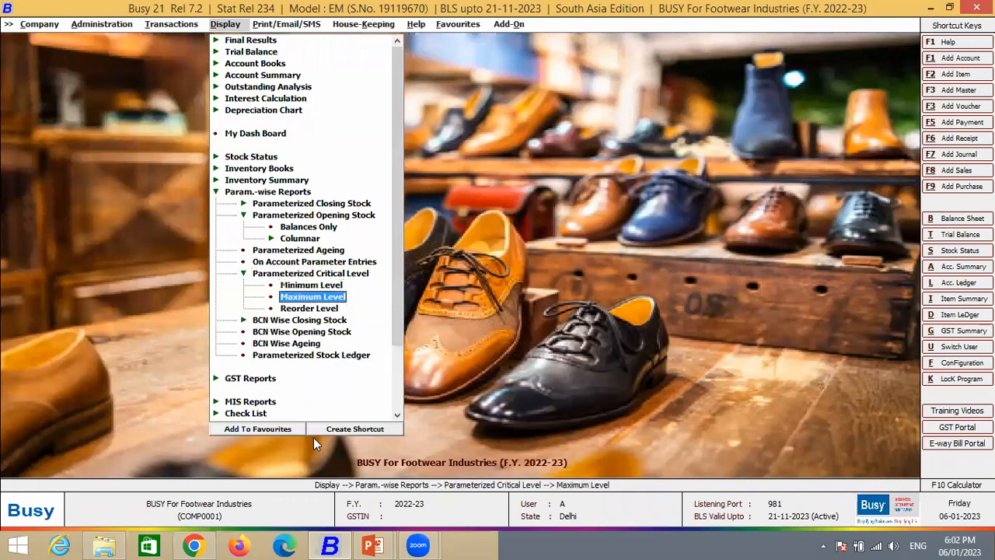
pyautogui.press('Up')
pyautogui.press('Up')
pyautogui.press('Return')
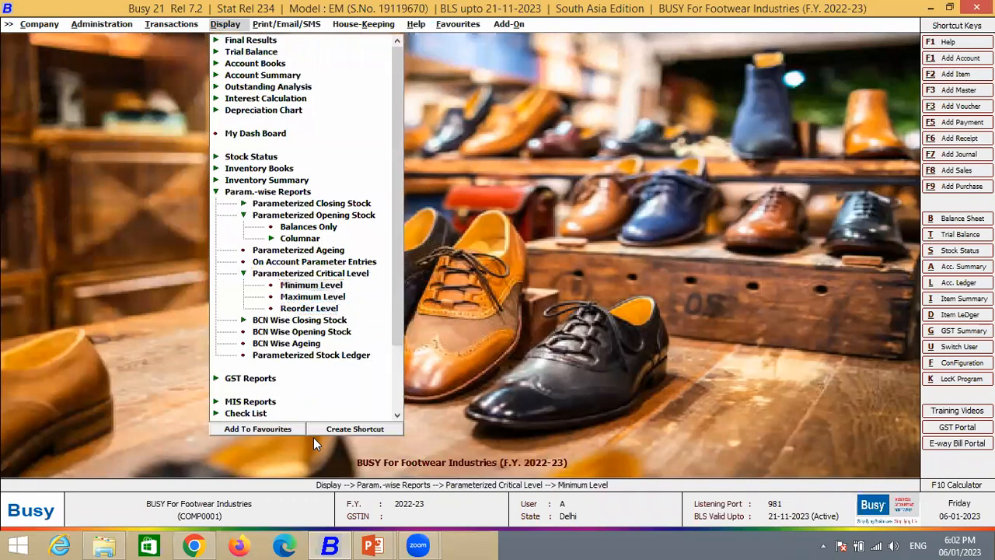
pyautogui.press('Down')
pyautogui.press('Down')
pyautogui.press('Return')
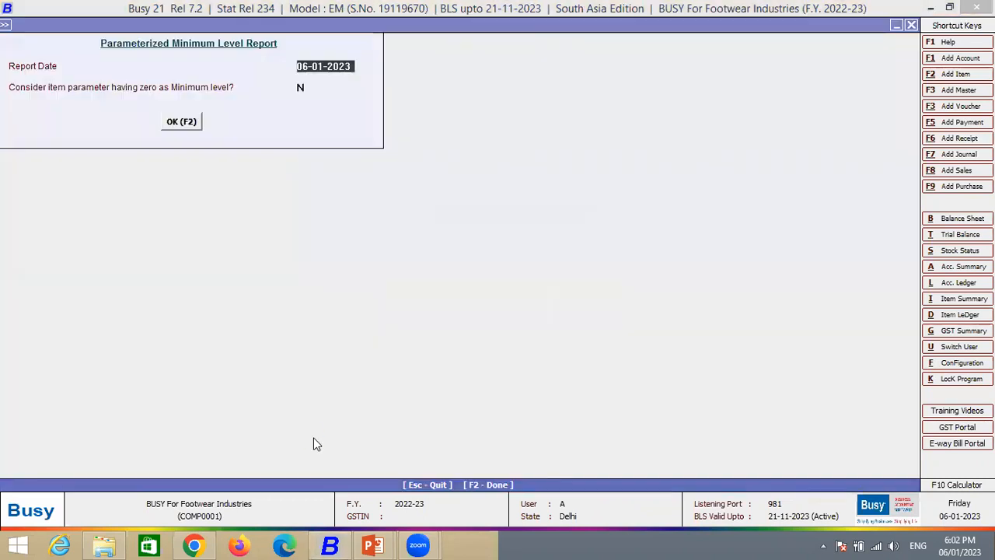
pyautogui.press('F2')
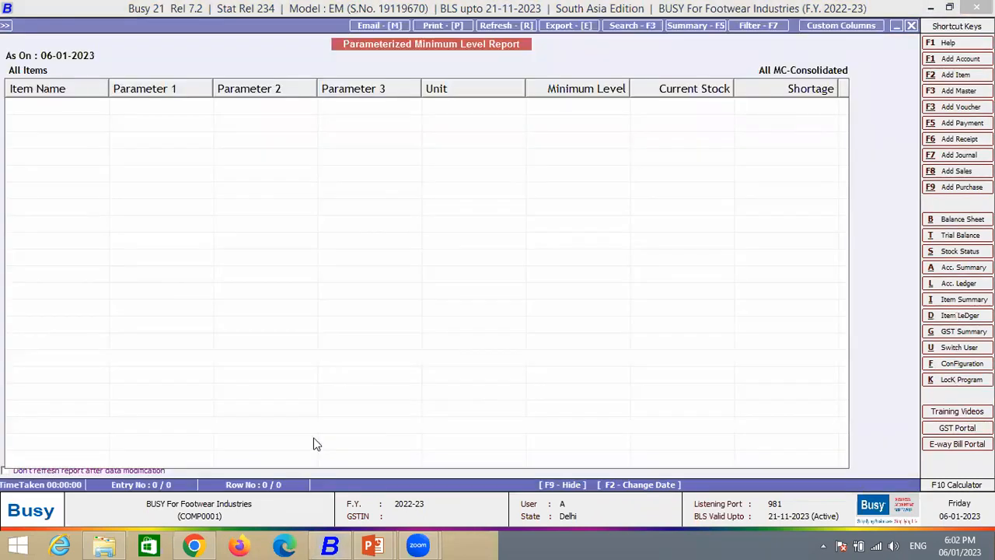
pyautogui.press('Escape')
pyautogui.press('Escape')
# - Display the balances-only BCN Wise Closing Stock report for all items in Main Store as on 06-01-2023, and close it
pyautogui.press('Down')
pyautogui.press('Down')
pyautogui.press('Down')
pyautogui.press('Return')
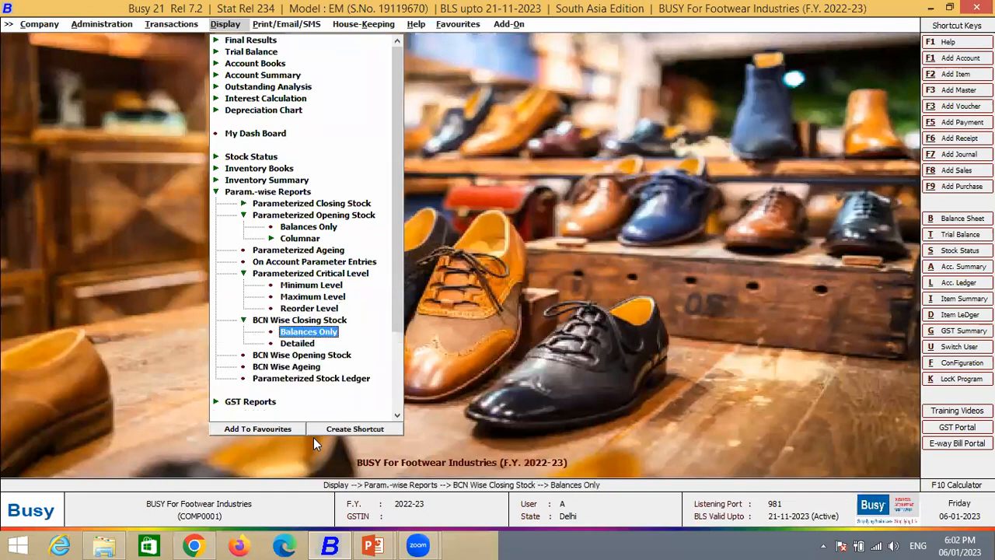
pyautogui.press('Return')
pyautogui.press('Return')
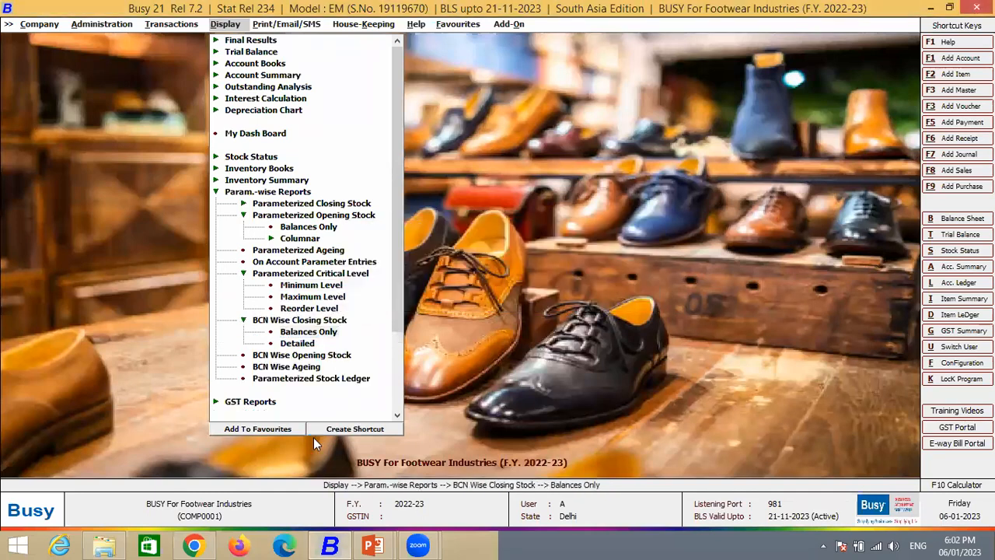
pyautogui.press('F2')
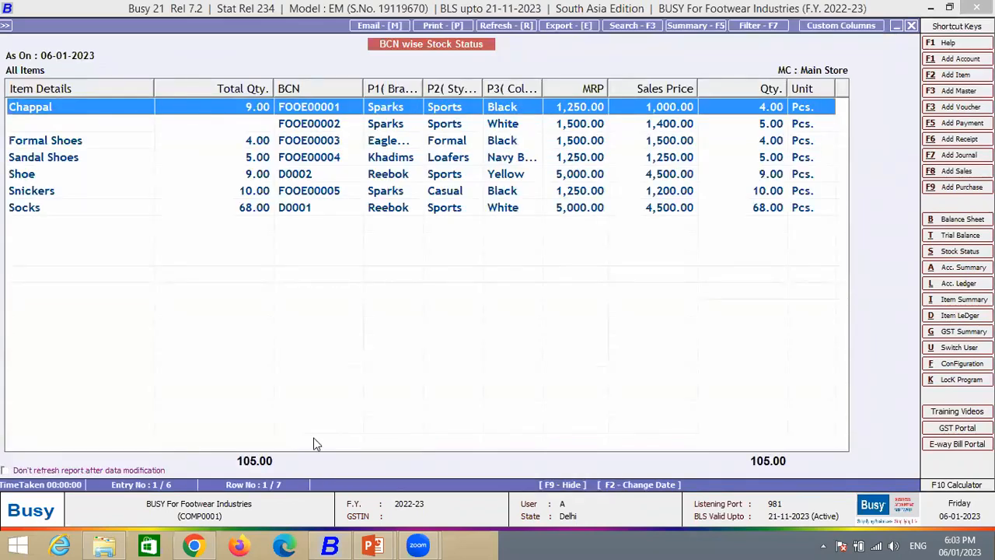
pyautogui.press('Escape')
pyautogui.press('Escape')
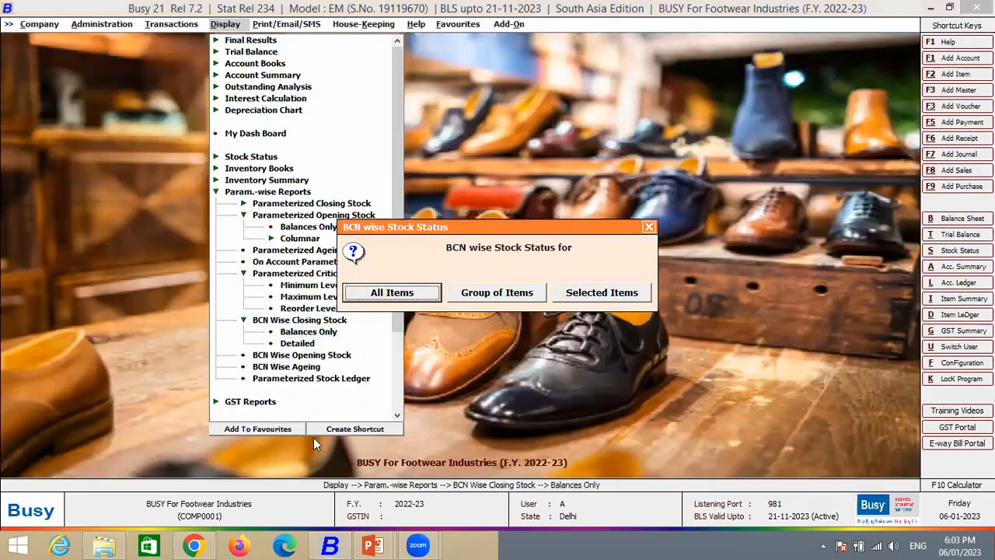
pyautogui.press('Escape')
pyautogui.press('Escape')
# - Display the BCN Wise Ageing report for all items in Main Store from 01-04-2022 to 06-01-2023, and close it
pyautogui.press('Down')
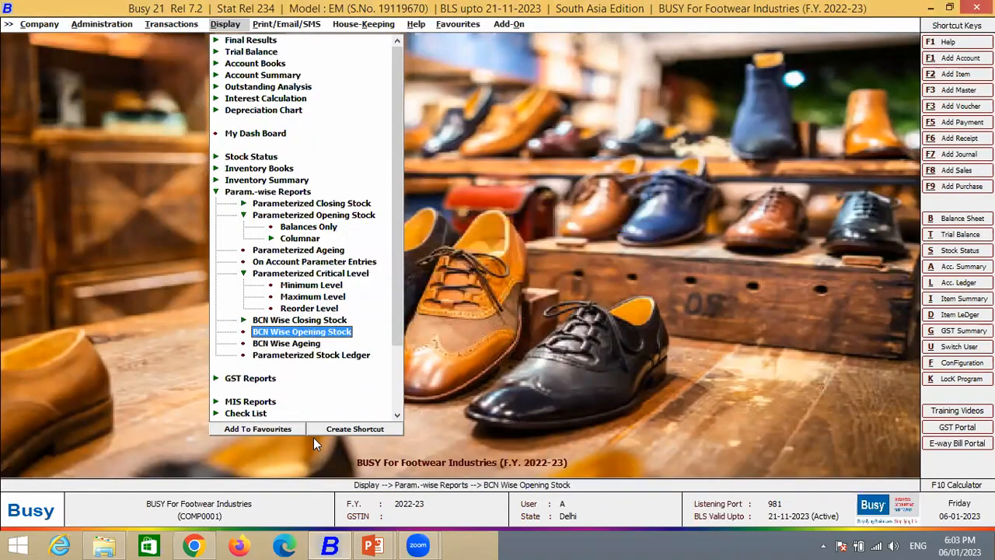
pyautogui.press('Down')
pyautogui.press('Return')
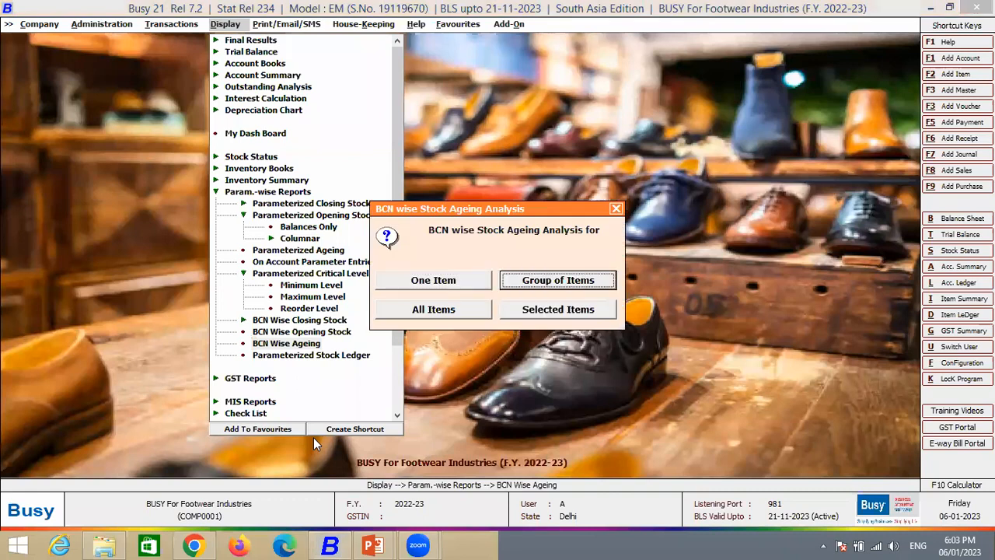
pyautogui.press('Down')
pyautogui.press('Return')
pyautogui.press('F2')
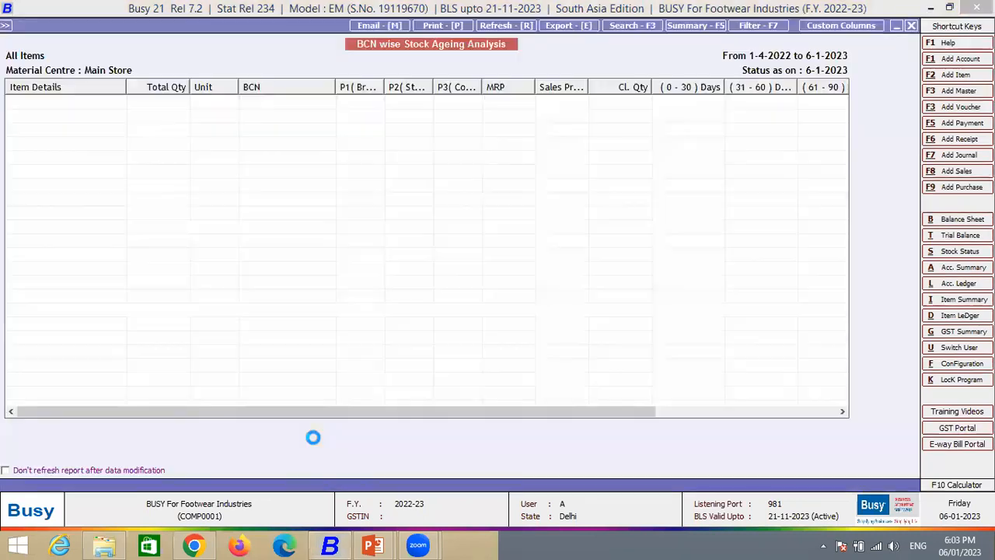
pyautogui.press('Escape')
pyautogui.press('Escape')
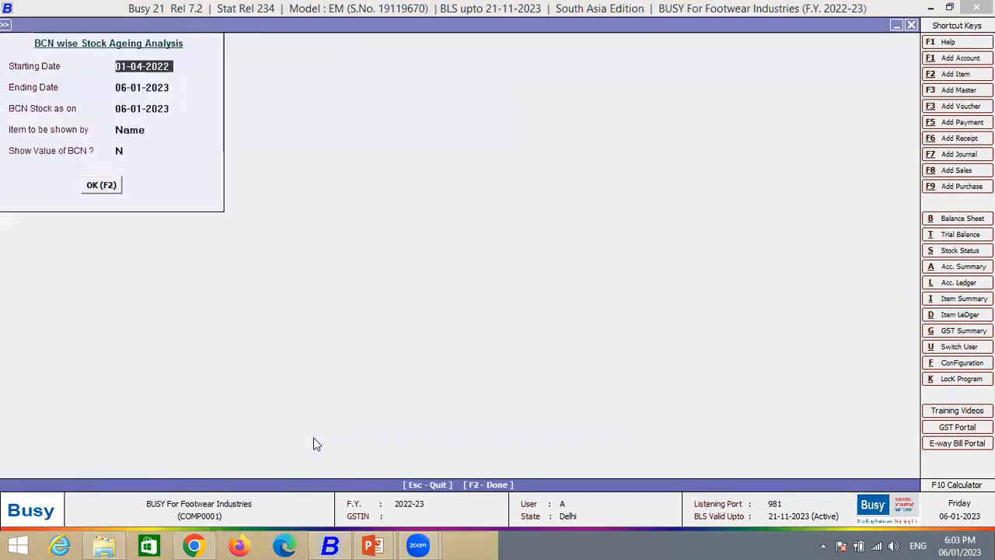
pyautogui.press('Return')
# - Collapse the parameter-wise reports group in the list of display reports
pyautogui.press('Down')
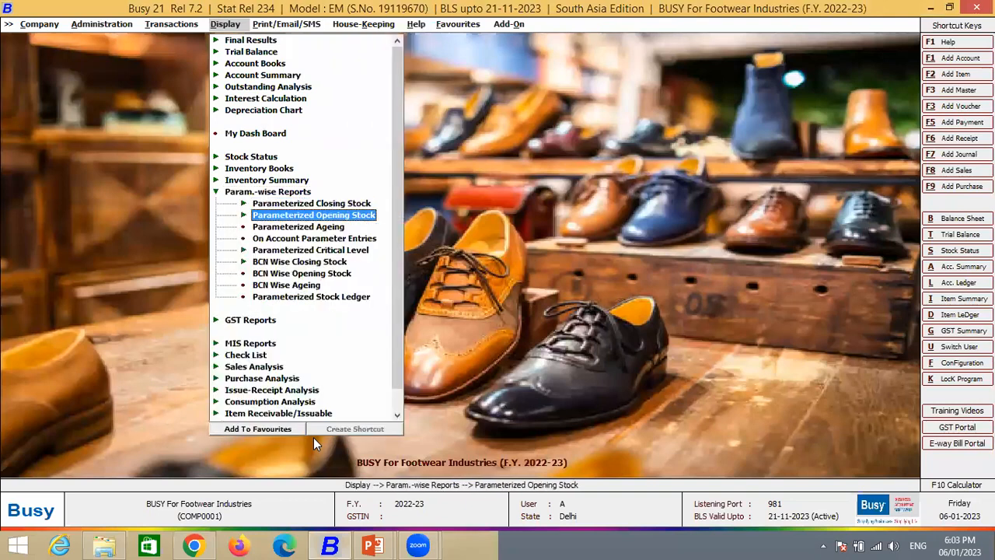
pyautogui.press('End')
pyautogui.press('Up')
pyautogui.press('Up')
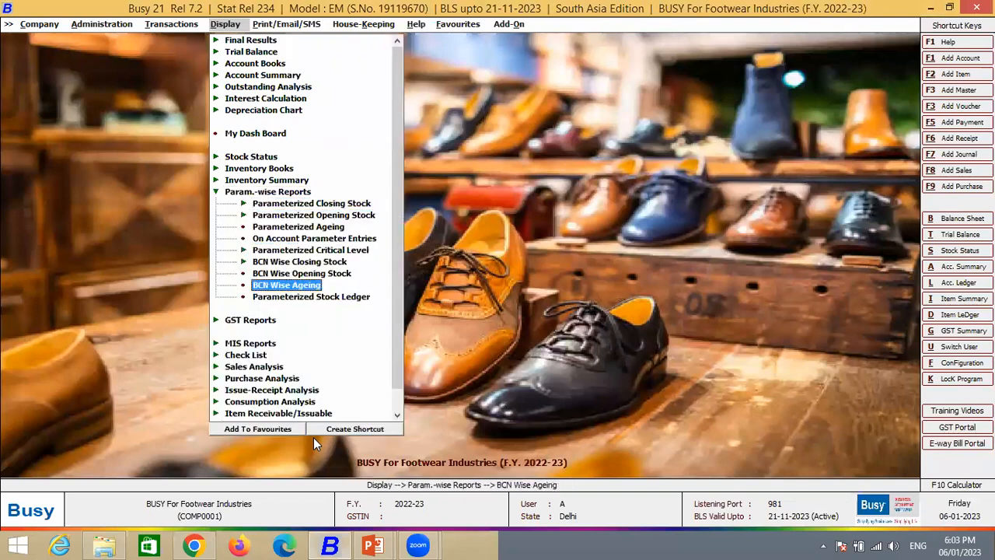
pyautogui.press('Left')
pyautogui.press('Up')
pyautogui.press('Up')
pyautogui.press('Up')
pyautogui.press('Up')
pyautogui.press('Up')
pyautogui.press('Up')
pyautogui.press('Up')
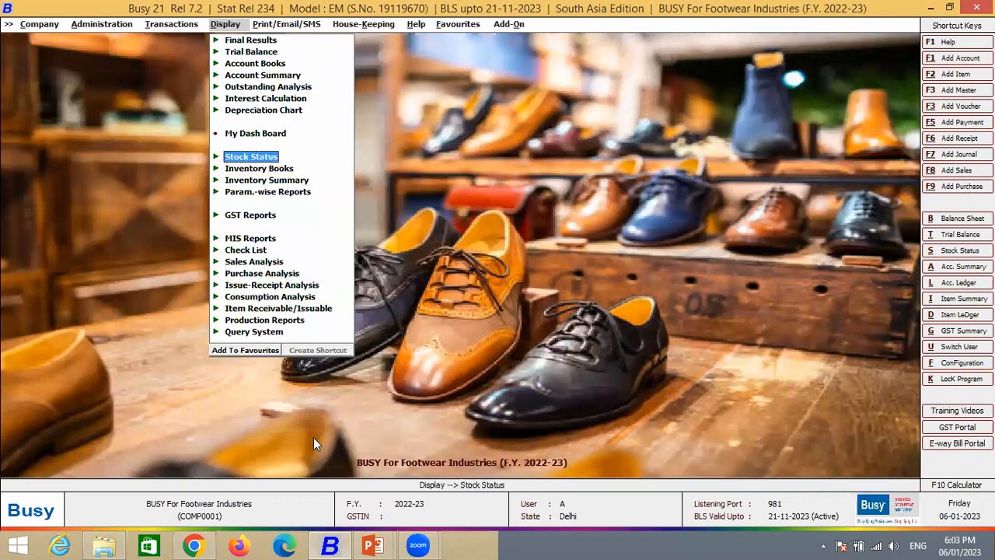
# - Look through the Outstanding Analysis reports, including receivables, payables and ageing on FIFO basis
pyautogui.press('Return')
pyautogui.press('Down')
pyautogui.press('Up')
pyautogui.press('Down')
pyautogui.press('Down')
pyautogui.press('Down')
pyautogui.press('Down')
pyautogui.press('Down')
pyautogui.press('Down')
pyautogui.press('Down')
pyautogui.press('Down')
pyautogui.press('Down')
pyautogui.press('Down')
pyautogui.press('Down')
pyautogui.press('Down')
pyautogui.press('Down')
pyautogui.press('Down')
pyautogui.press('Down')
pyautogui.press('Down')
pyautogui.press('Down')
pyautogui.press('Up')
pyautogui.press('Up')
pyautogui.press('Up')
pyautogui.press('Up')
pyautogui.press('Up')
pyautogui.press('Up')
pyautogui.press('Up')
pyautogui.press('Up')
pyautogui.press('Up')
pyautogui.press('Up')
pyautogui.press('Up')
pyautogui.press('Up')
pyautogui.press('Up')
pyautogui.press('Up')
pyautogui.press('Up')
pyautogui.press('Up')
pyautogui.press('Up')
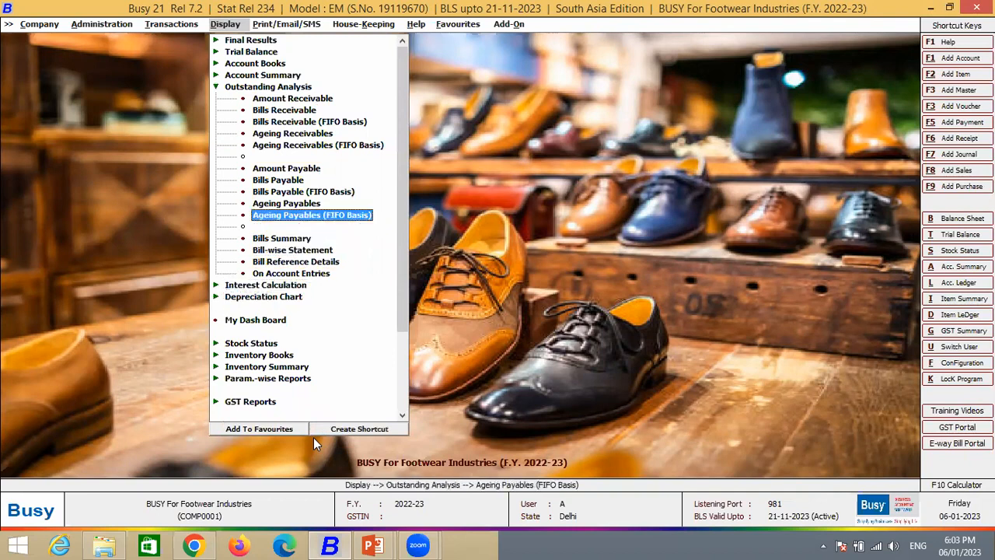
# - Display the Settlement Summary for sales vouchers of all series from 01-04-2022 to 06-01-2023, and close it
pyautogui.press('Return')
pyautogui.press('Down')
pyautogui.press('Down')
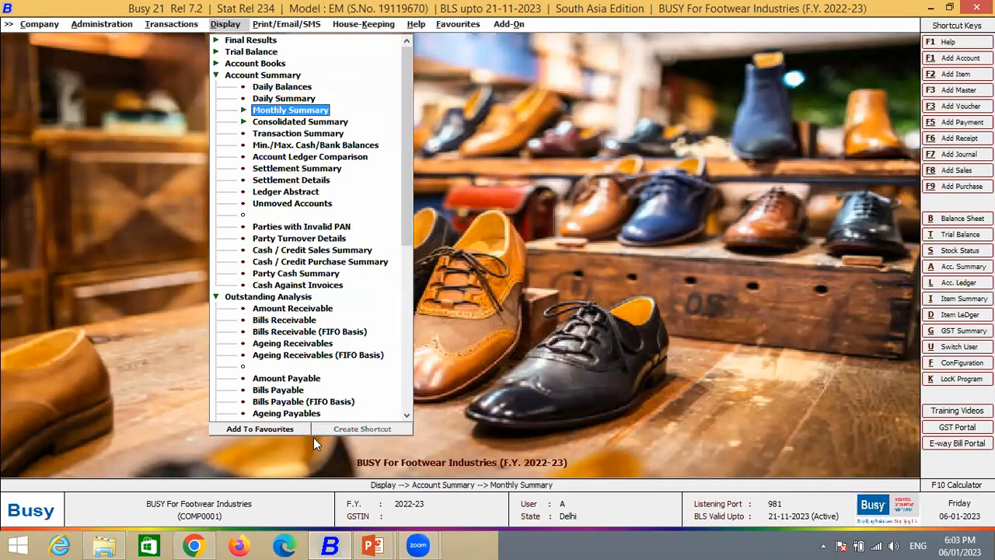
pyautogui.press('Down')
pyautogui.press('Down')
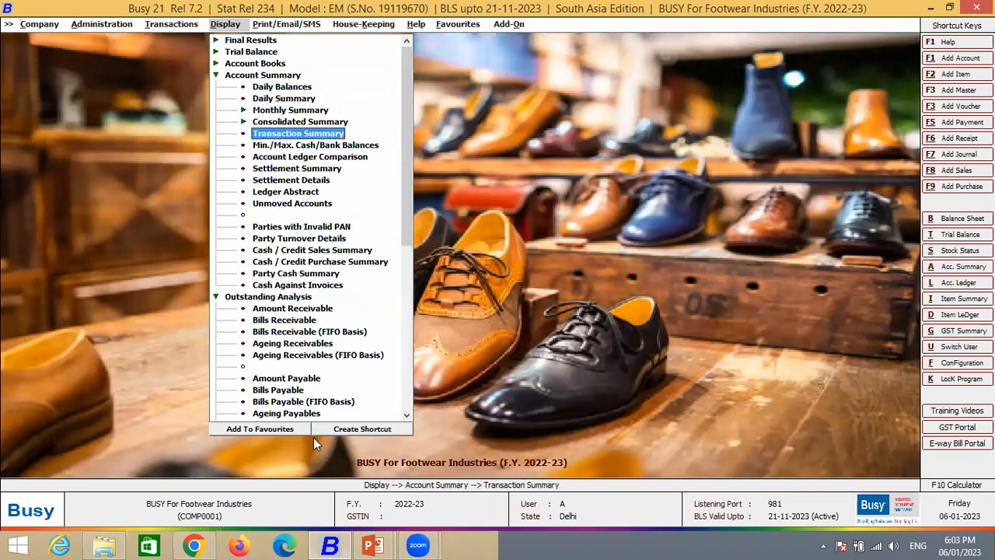
pyautogui.press('Down')
pyautogui.press('Down')
pyautogui.press('Down')
pyautogui.press('Return')
pyautogui.press('Return')
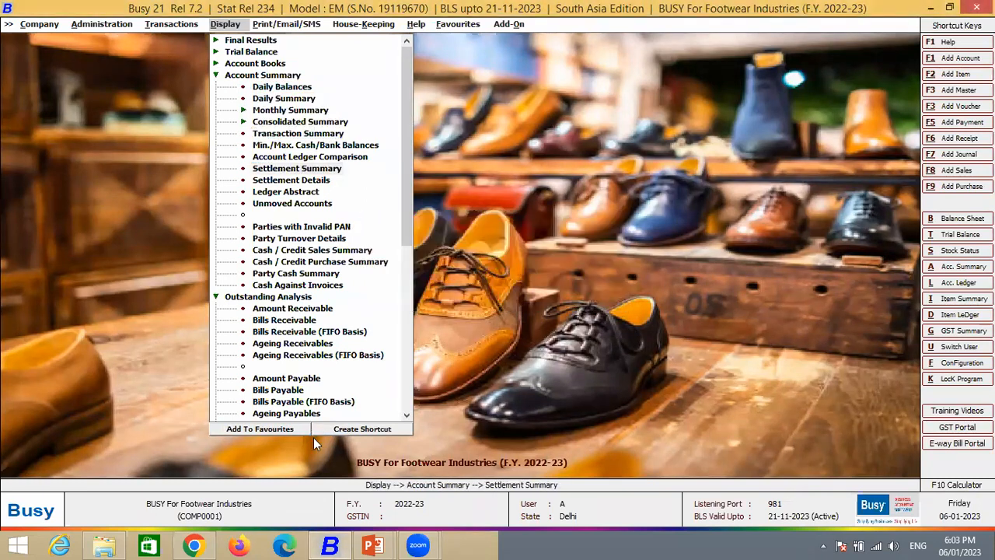
pyautogui.press('Return')
pyautogui.press('Return')
pyautogui.press('Return')
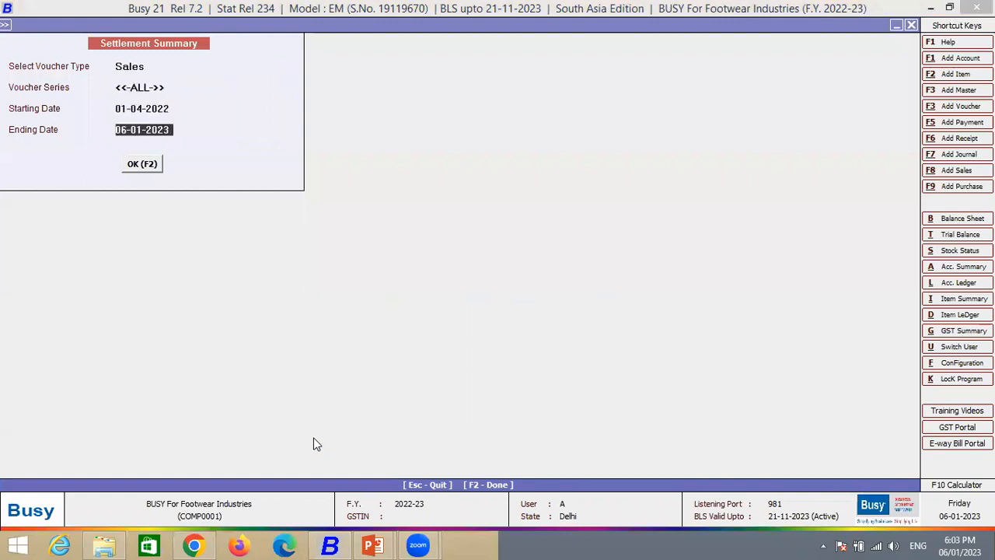
pyautogui.press('Return')
pyautogui.press('Return')
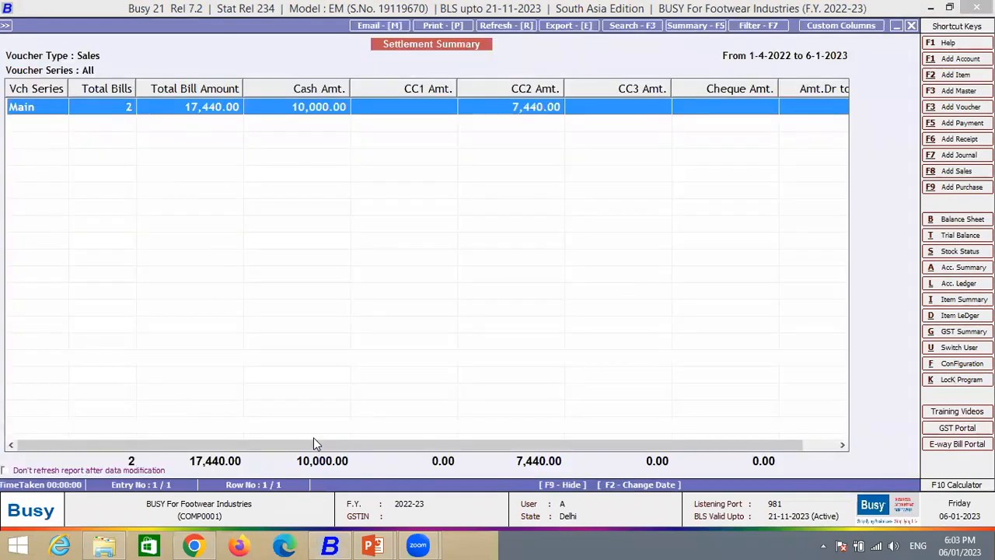
pyautogui.press('Escape')
pyautogui.press('Escape')
pyautogui.press('Escape')
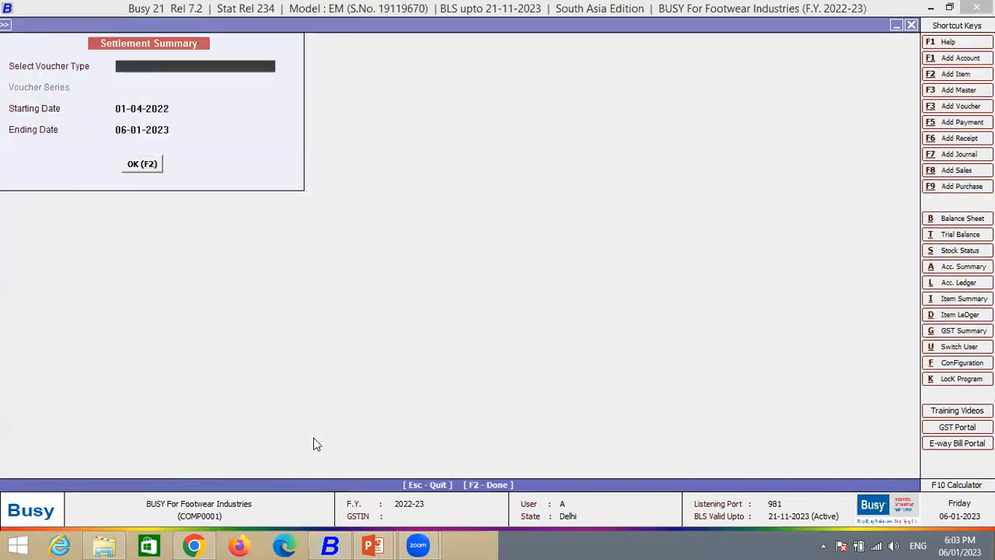
# - Display the standard account-wise ledger of Busy Infotech Pvt. Ltd. from 01-04-2022 to 06-01-2023
pyautogui.press('Return')
pyautogui.press('Down')
pyautogui.press('Return')
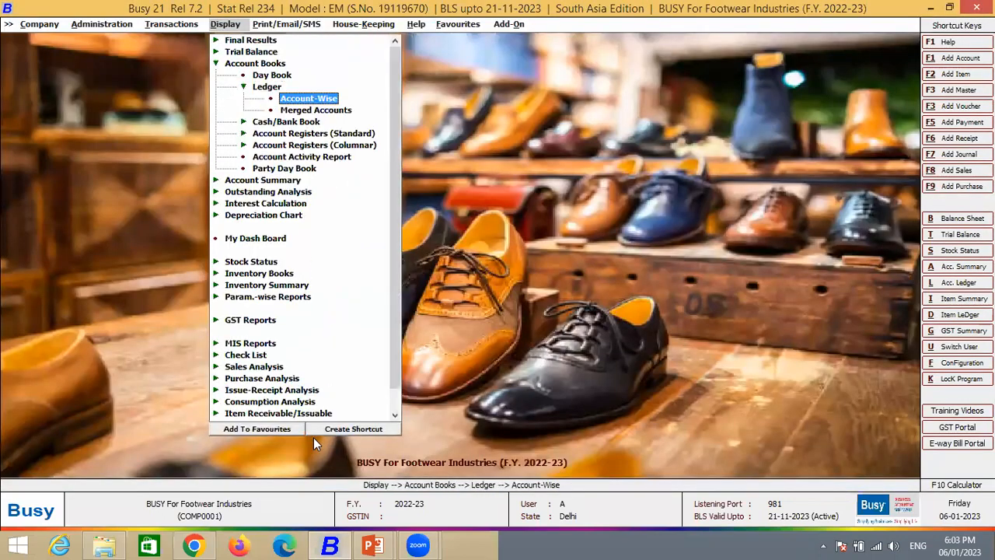
pyautogui.press('Return')
pyautogui.press('Return')
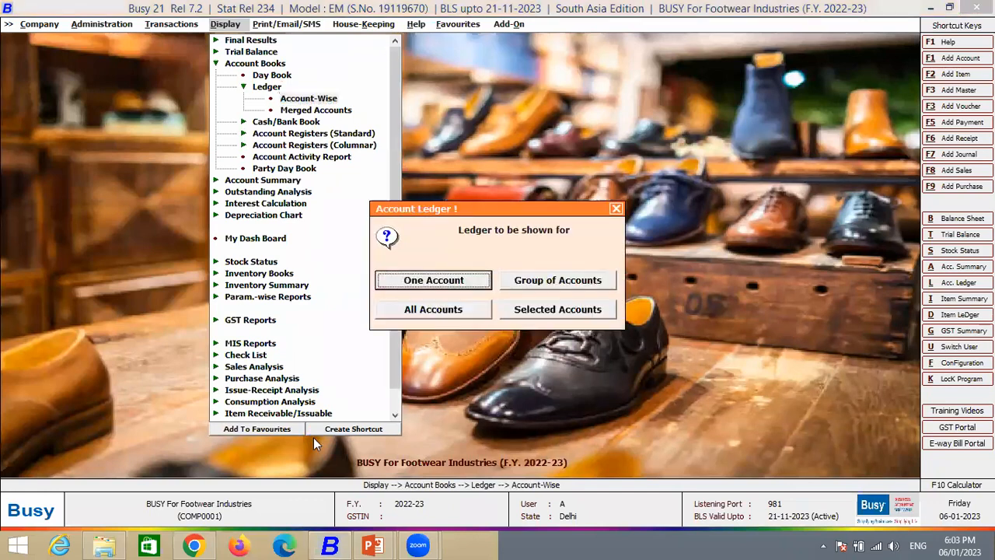
pyautogui.press('Return')
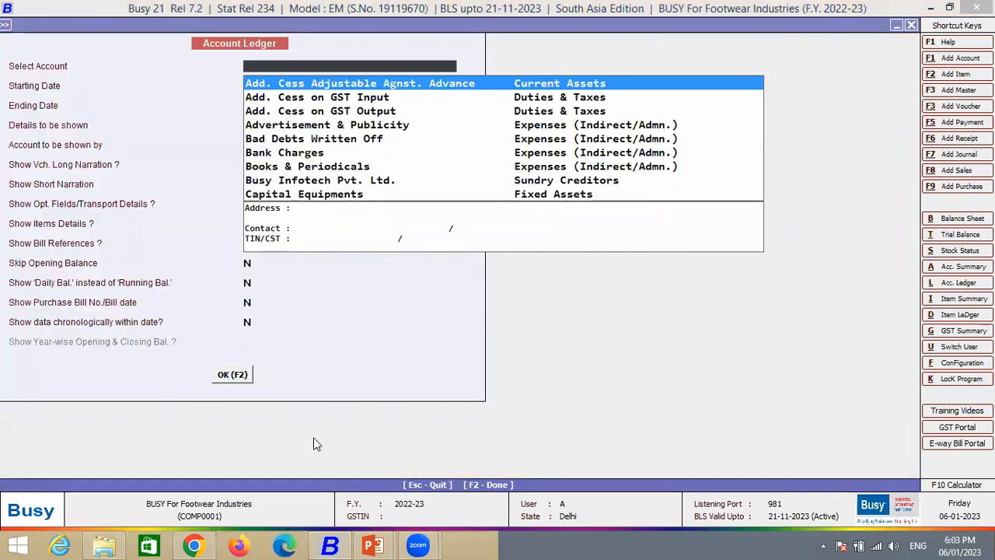
pyautogui.write('bu')
pyautogui.press('Return')
pyautogui.press('F2')
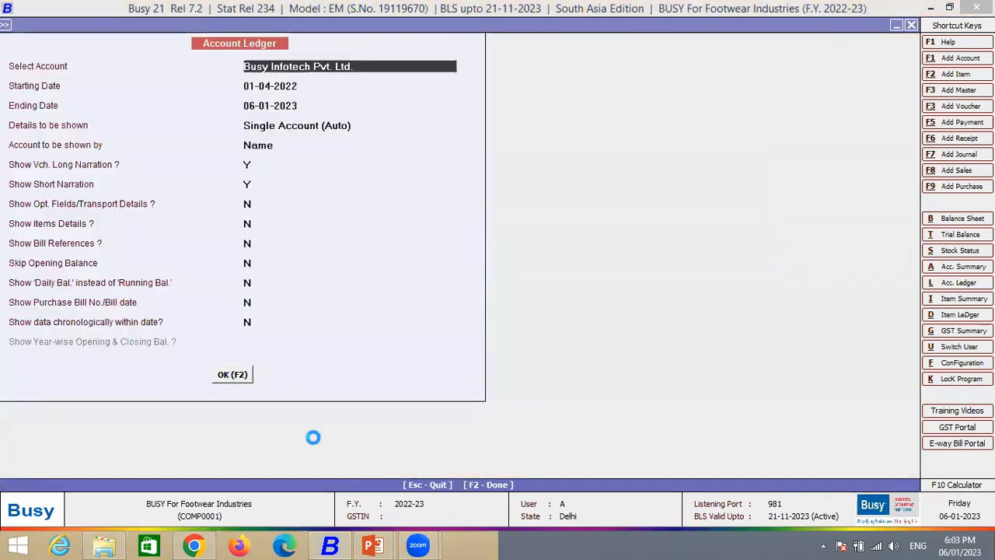
# - Bring up the print choices for the account ledger, cancel them and close the ledger
pyautogui.hotkey('alt', 'p')
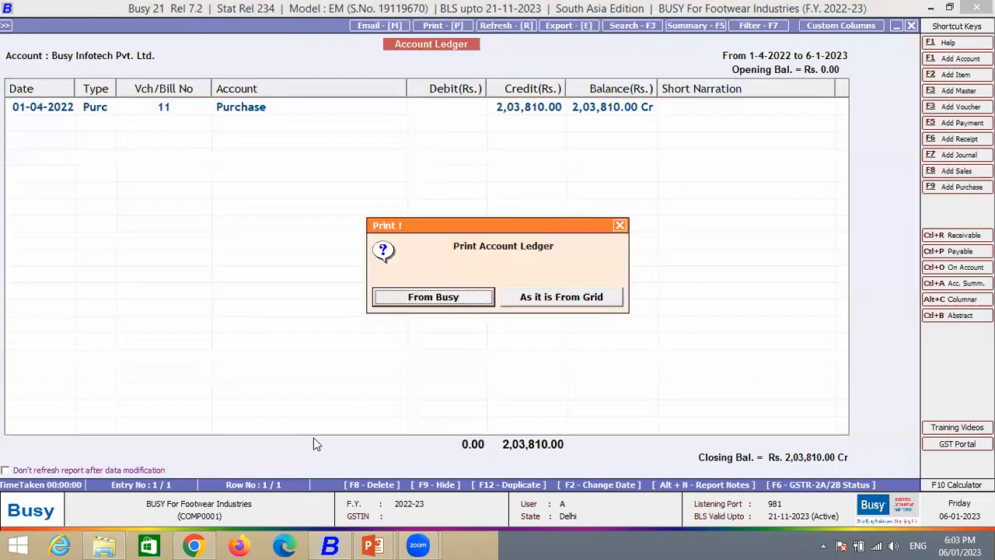
pyautogui.press('Escape')
pyautogui.press('Escape')
pyautogui.press('Escape')
pyautogui.press('Escape')
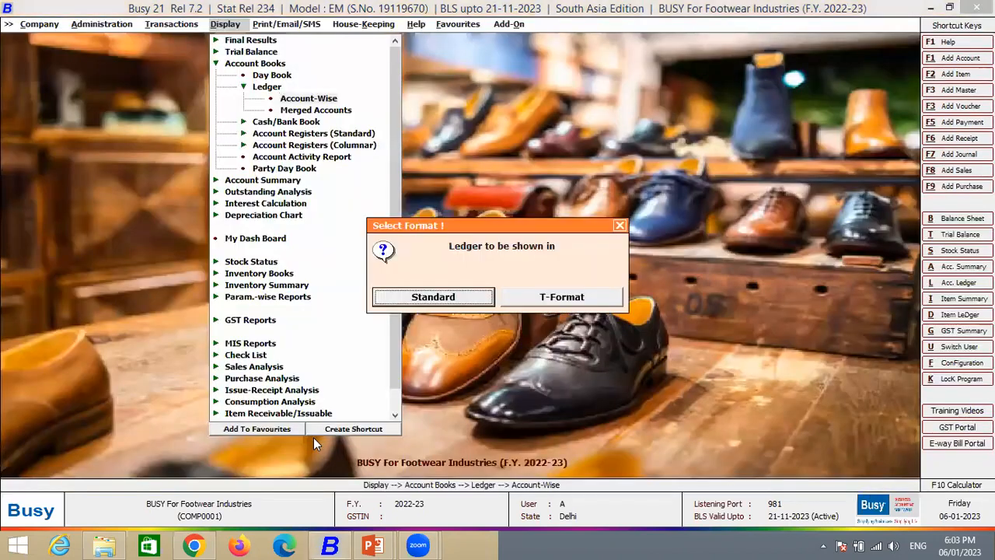
pyautogui.press('Escape')
pyautogui.press('Escape')
# - Display the monthly Cash Flow report from the MIS reports, and close it
pyautogui.press('Down')
pyautogui.press('Down')
pyautogui.press('Down')
pyautogui.press('Down')
pyautogui.press('Down')
pyautogui.press('Down')
pyautogui.press('Down')
pyautogui.press('Down')
pyautogui.press('Down')
pyautogui.press('Down')
pyautogui.press('Down')
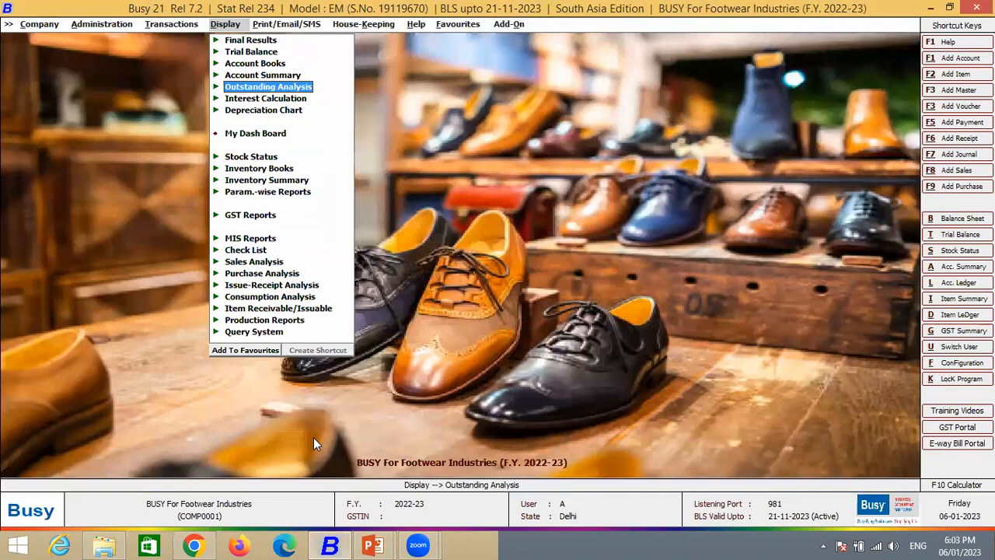
pyautogui.press('Return')
pyautogui.press('Down')
pyautogui.press('Down')
pyautogui.press('Up')
pyautogui.press('Up')
pyautogui.press('Return')
pyautogui.press('Return')
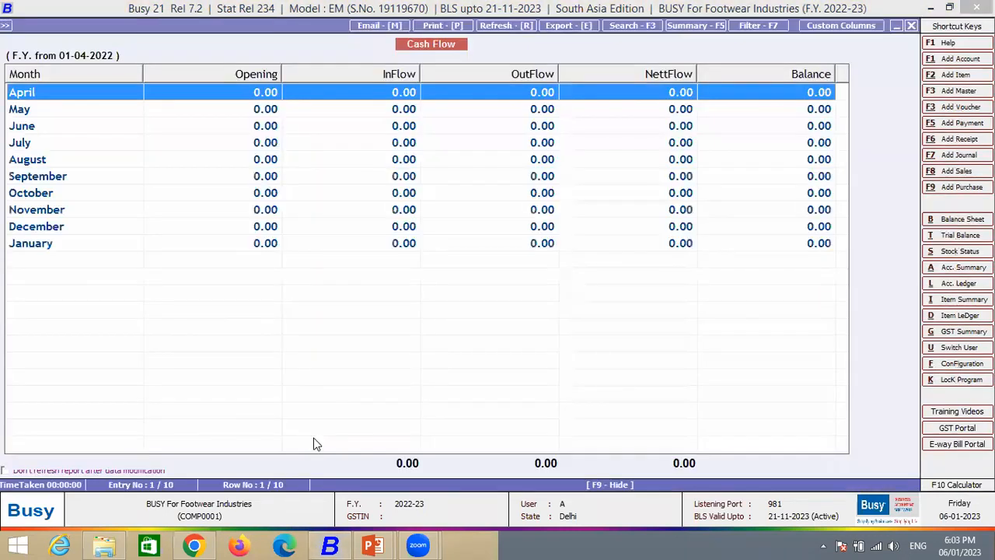
pyautogui.press('Escape')
pyautogui.press('Escape')
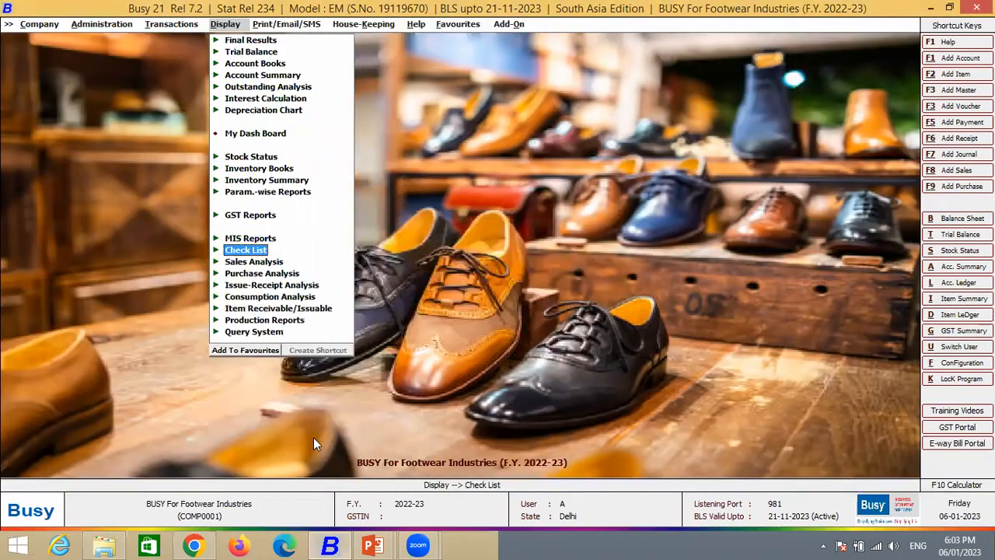
# - Expand the Profitability Reports under MIS Reports, open the Bill-wise report and back out of it
pyautogui.press('Return')
pyautogui.press('Down')
# - Display the Parameter-wise profitability report for all items in Main Store from 01-04-2022 to 06-01-2023
pyautogui.press('Down')
pyautogui.press('Down')
pyautogui.press('Return')
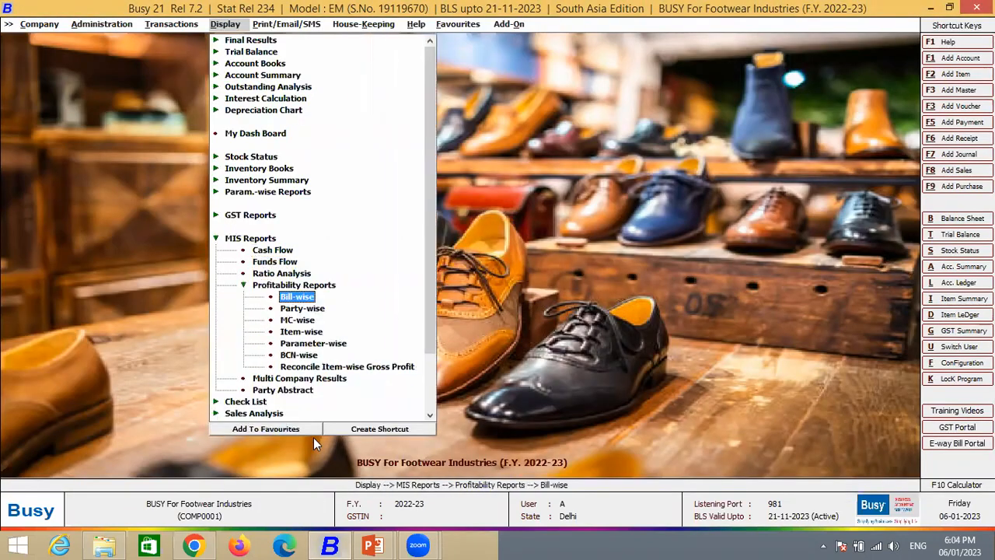
pyautogui.press('Return')
pyautogui.press('Escape')
pyautogui.press('Escape')
pyautogui.press('Down')
pyautogui.press('Down')
pyautogui.press('Down')
pyautogui.press('Down')
pyautogui.press('Return')
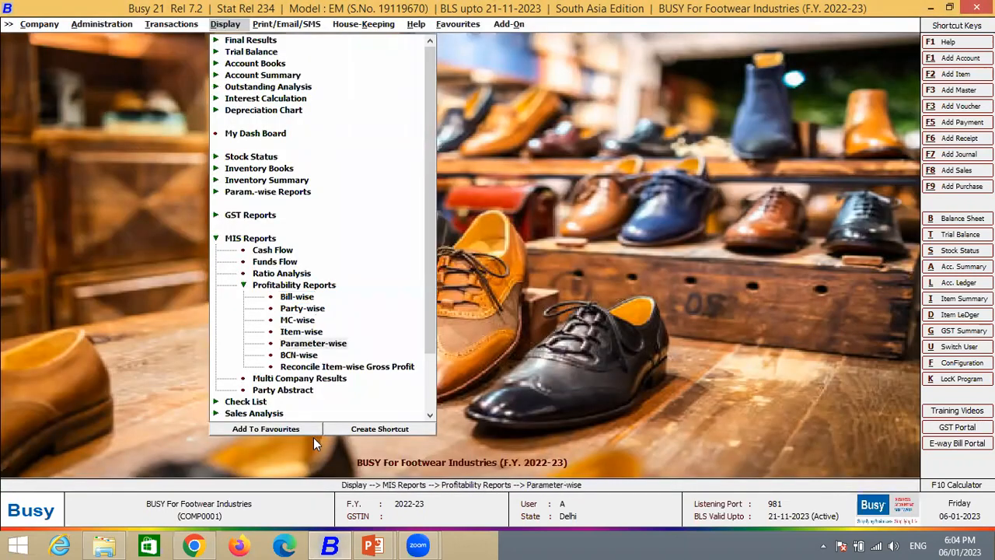
pyautogui.press('Escape')
pyautogui.press('Return')
pyautogui.press('Return')
pyautogui.press('F2')
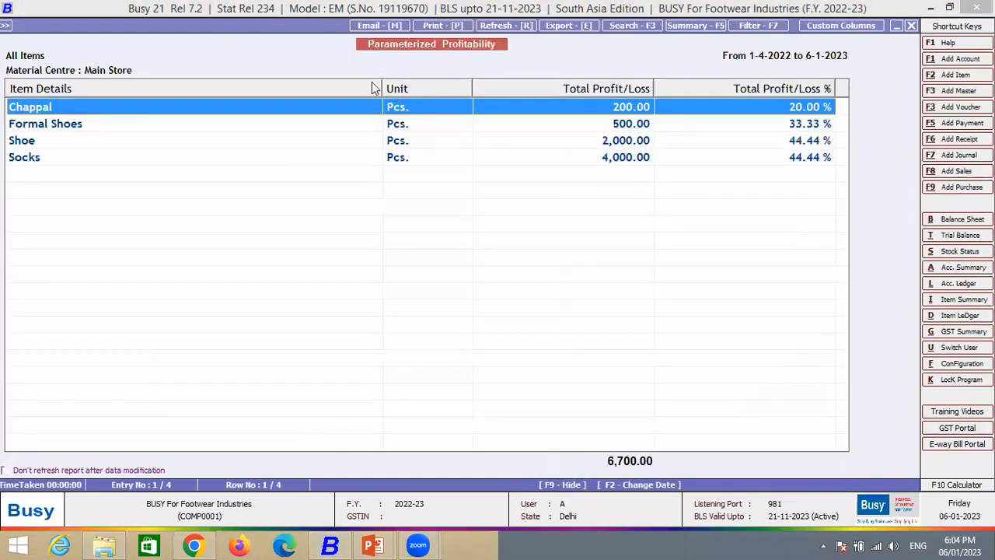
# - Narrow the Item Details column, review each item's profit or loss from Chappal to Socks, and close the profitability report
pyautogui.moveTo(382, 89); pyautogui.dragTo(113, 97)
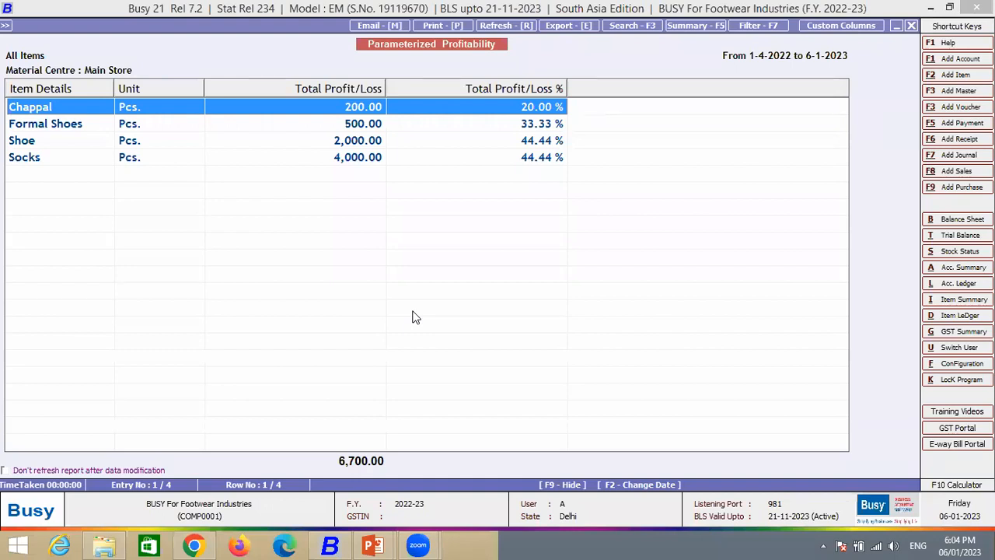
pyautogui.press('Down')
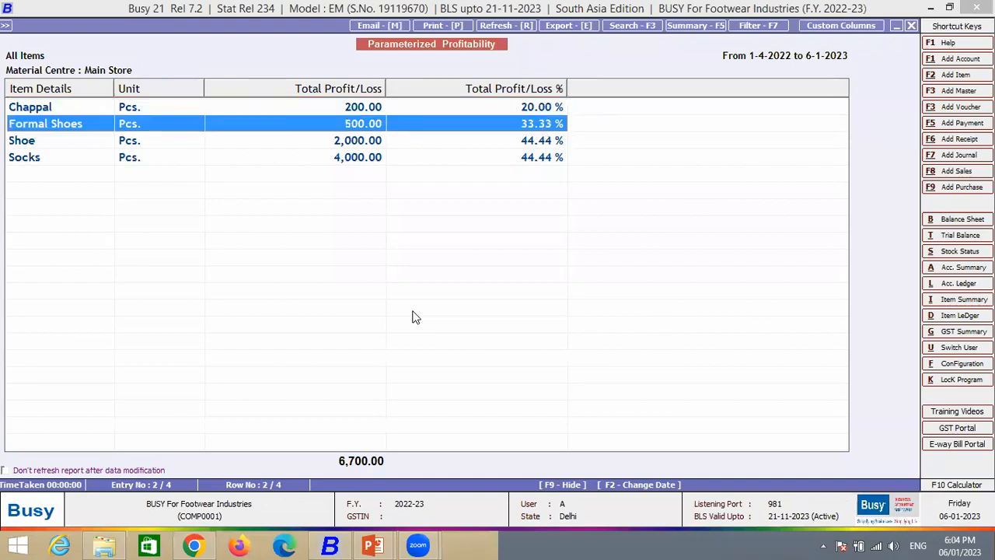
pyautogui.press('Down')
pyautogui.press('Down')
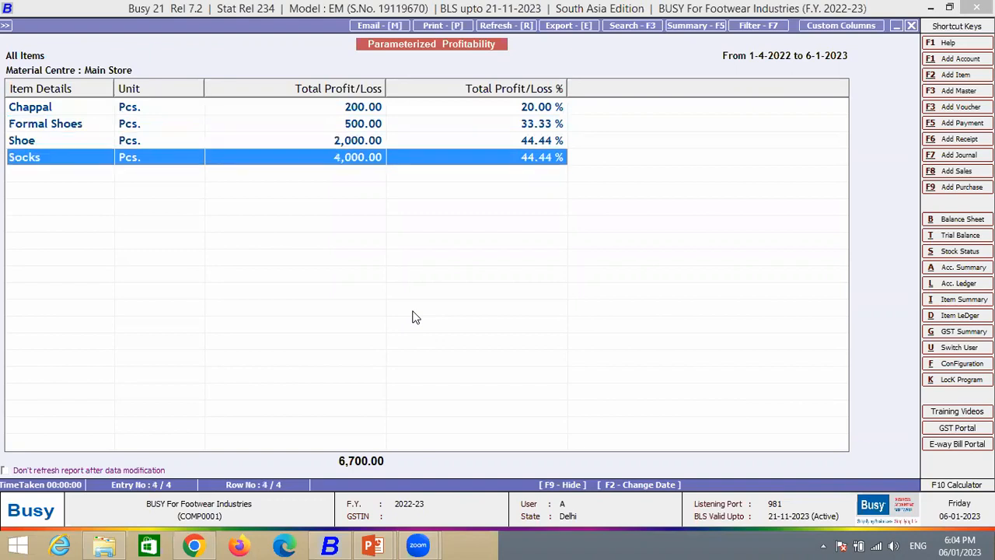
pyautogui.press('Escape')
pyautogui.press('Escape')
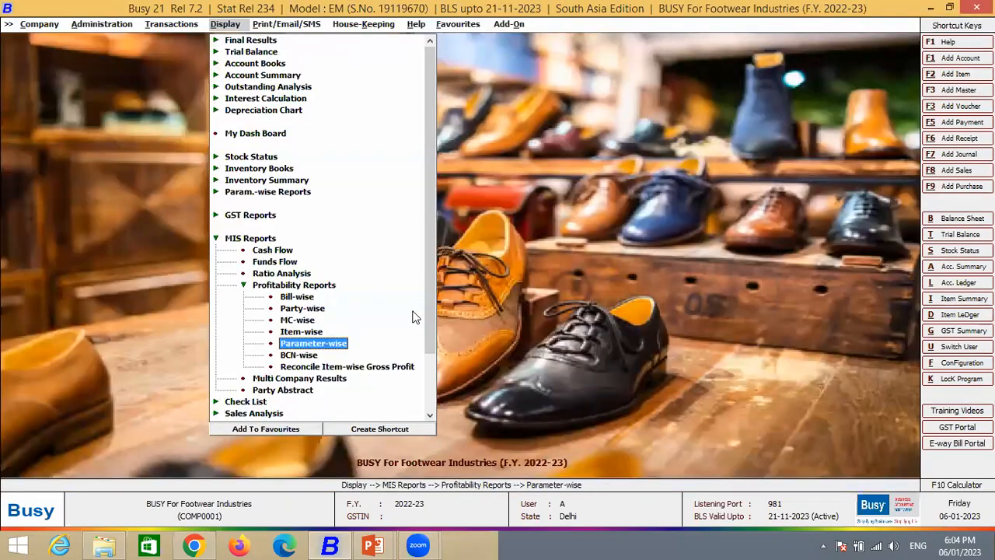
pyautogui.press('Escape')
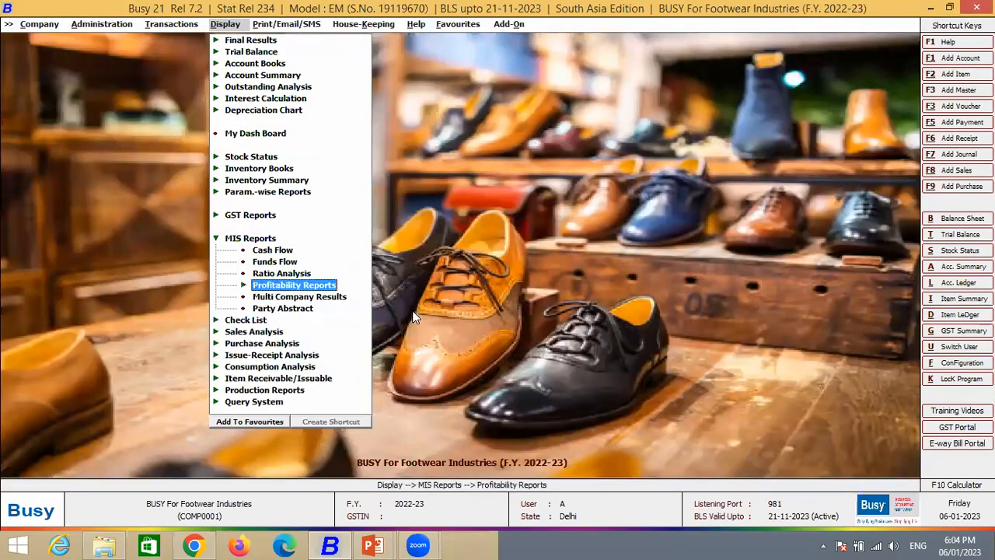
pyautogui.press('Up')
pyautogui.press('Up')
pyautogui.press('Up')
pyautogui.press('Up')
pyautogui.press('Up')
pyautogui.press('Up')
pyautogui.press('Up')
pyautogui.press('Up')
pyautogui.press('Up')
pyautogui.press('Up')
pyautogui.press('Up')
pyautogui.press('Up')
pyautogui.press('Up')
pyautogui.press('Up')
pyautogui.press('Up')
pyautogui.press('Up')
pyautogui.press('Down')
pyautogui.press('Down')
# - Look through the Sales Analysis reports, including the item-wise, party-wise and item group-wise ones
pyautogui.press('Down')
pyautogui.press('Down')
pyautogui.press('Down')
pyautogui.press('Down')
pyautogui.press('Down')
pyautogui.press('Down')
pyautogui.press('Down')
pyautogui.press('Down')
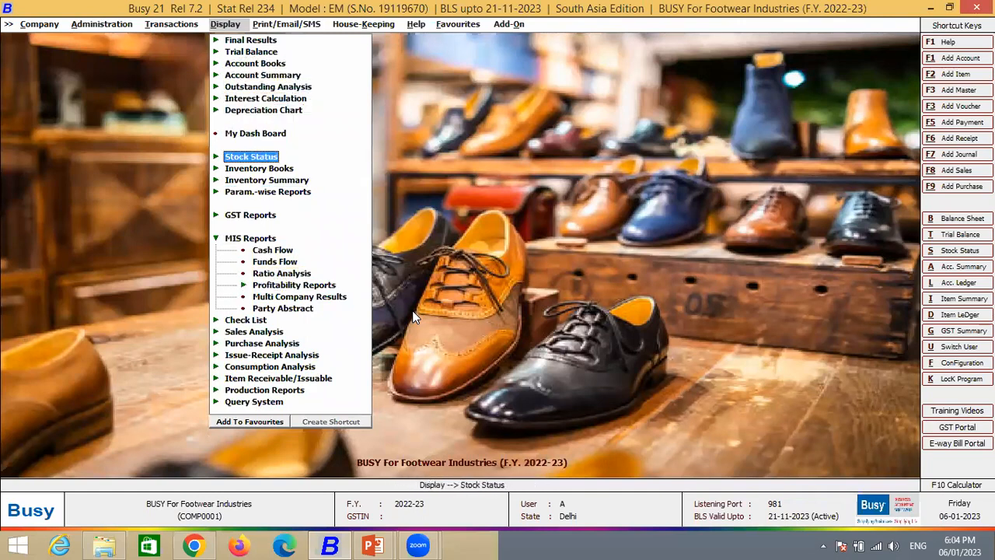
pyautogui.press('Down')
pyautogui.press('Down')
pyautogui.press('Down')
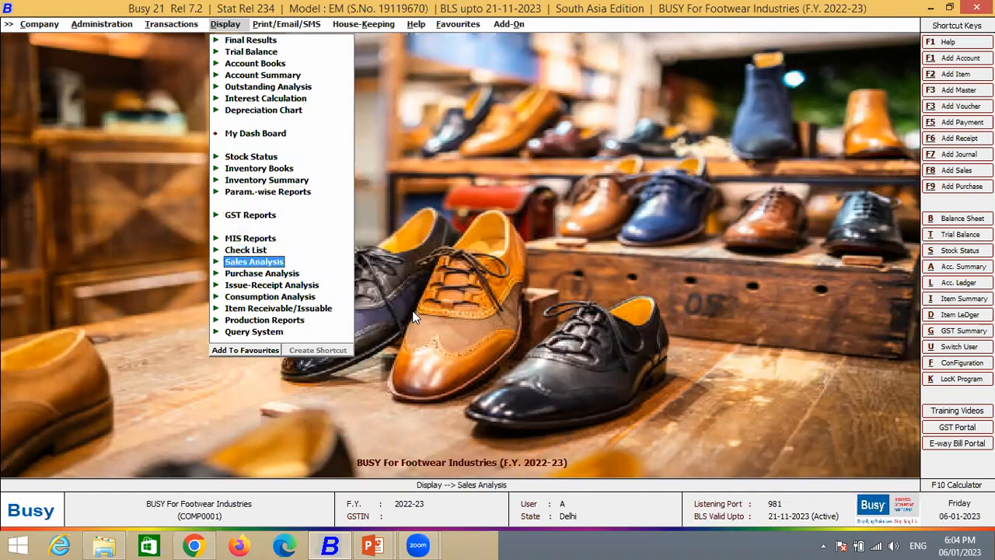
pyautogui.press('Return')
pyautogui.press('Down')
pyautogui.press('Down')
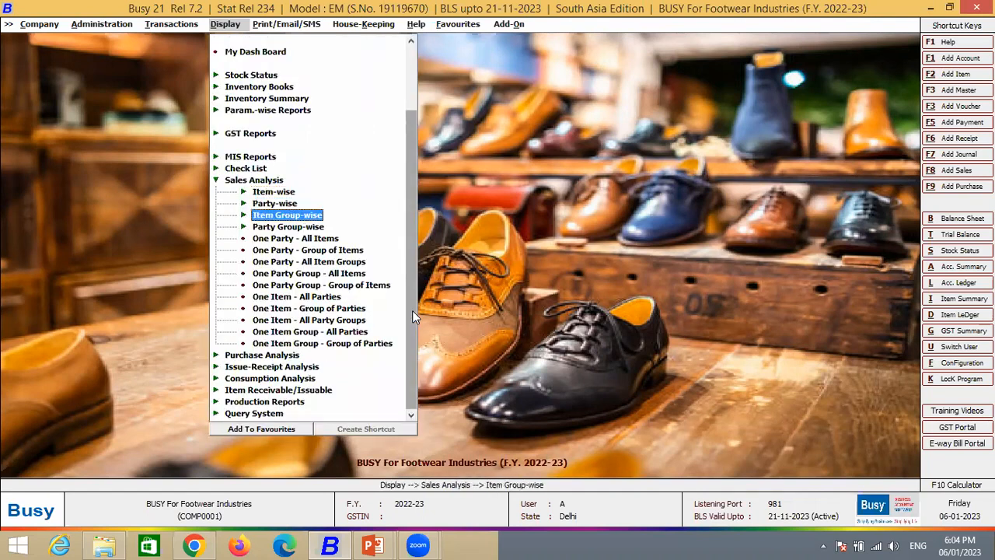
pyautogui.press('Up')
pyautogui.press('Up')
pyautogui.press('Escape')
# - Display the monthly item-wise Sales Analysis for all items and all parties, and select Formal Shoes
pyautogui.press('Return')
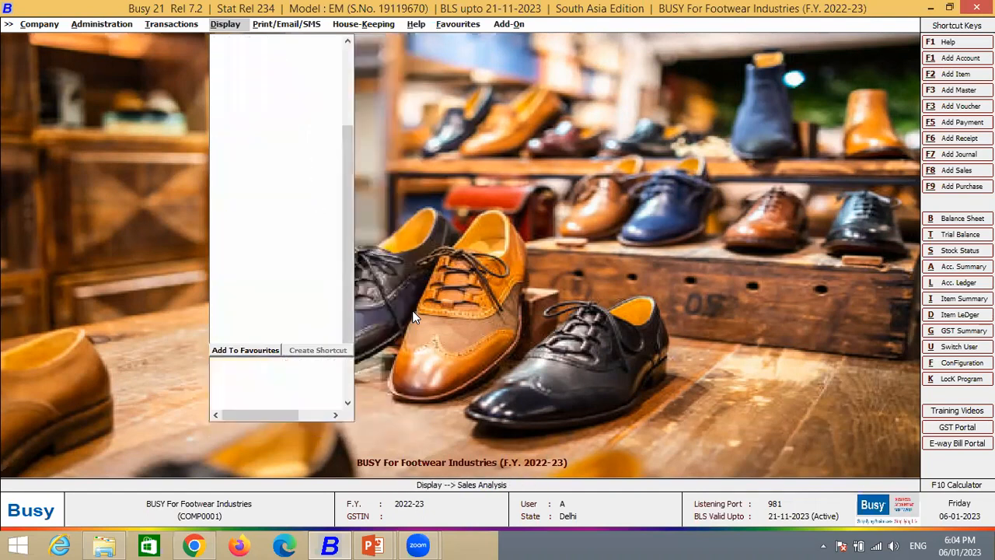
pyautogui.press('Down')
pyautogui.press('Down')
pyautogui.press('Up')
pyautogui.press('Up')
pyautogui.press('Return')
pyautogui.press('Down')
pyautogui.press('Down')
pyautogui.press('Up')
pyautogui.press('Return')
pyautogui.press('Return')
pyautogui.press('F2')
pyautogui.press('Down')
# - Enlarge the sales graph of Formal Shoes and go forward through the item graphs to Socks
pyautogui.click(380, 384)
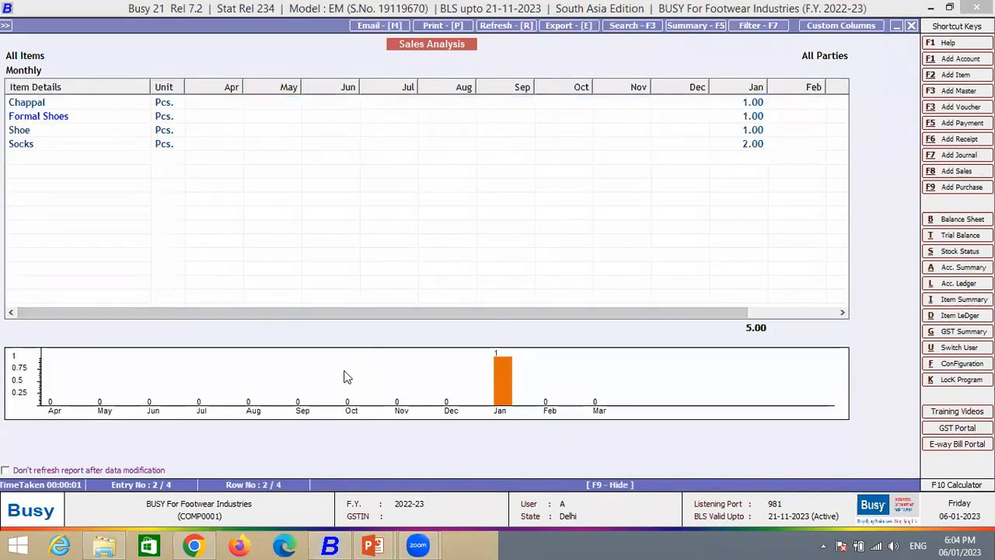
pyautogui.doubleClick(368, 397)
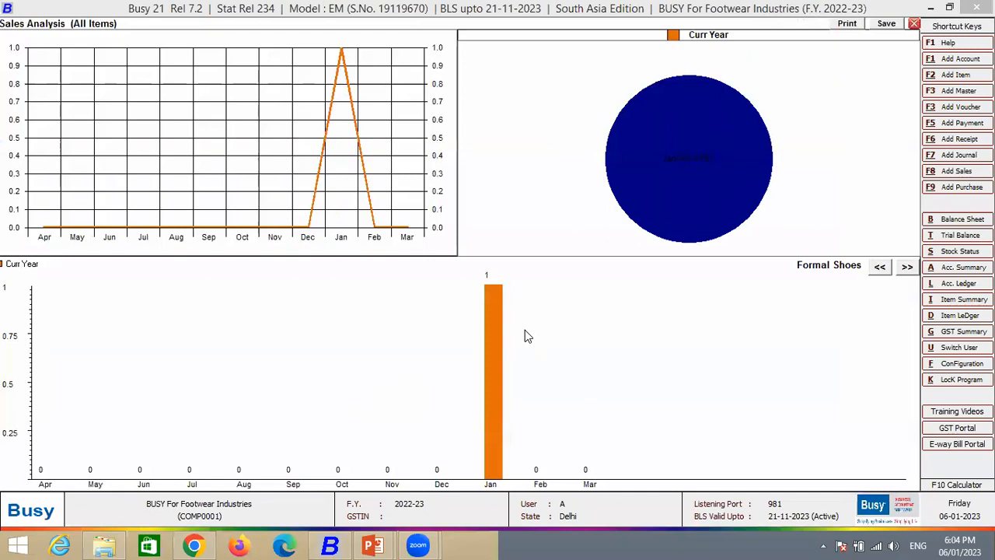
pyautogui.click(906, 266)
pyautogui.click(907, 267)
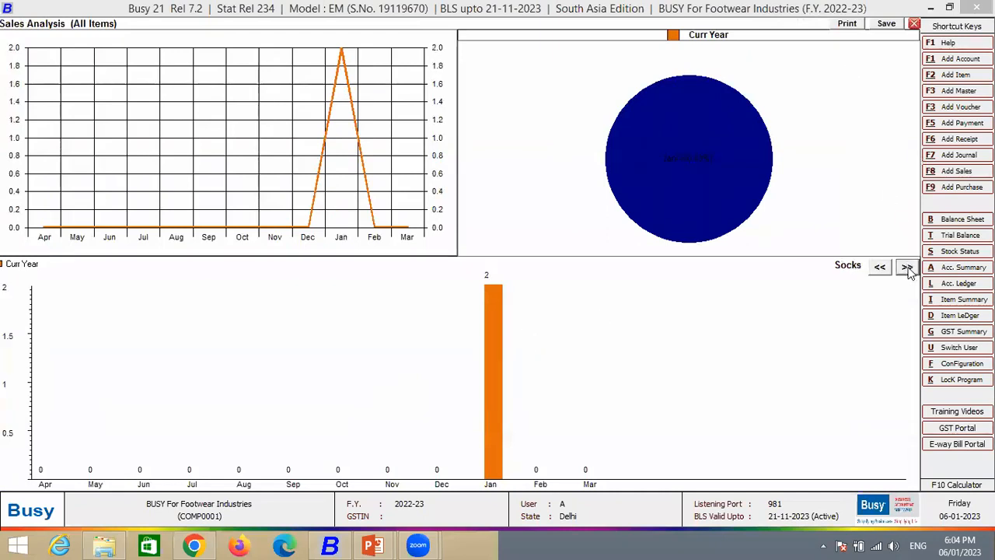
pyautogui.click(908, 268)
pyautogui.click(580, 301)
# - Go back through the item graphs to Chappal, and close the graphs and the Sales Analysis report
pyautogui.click(878, 268)
pyautogui.click(879, 268)
pyautogui.click(879, 269)
pyautogui.click(879, 269)
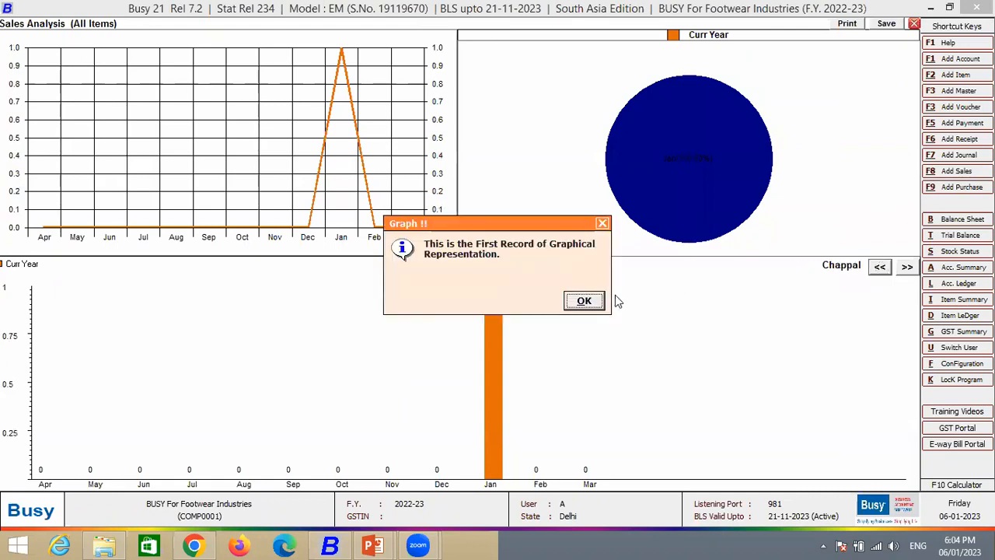
pyautogui.click(584, 301)
pyautogui.press('Escape')
pyautogui.press('Escape')
pyautogui.press('Escape')
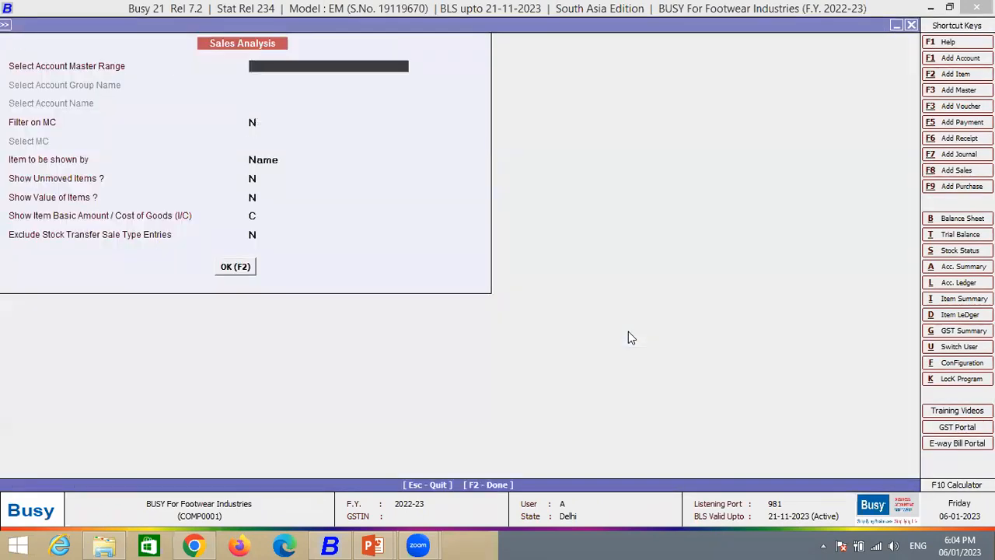
# - Leave the Sales Analysis options and expand the GST Reports group in the list of display reports
pyautogui.press('Left')
pyautogui.press('Down')
pyautogui.press('Down')
pyautogui.press('Up')
# - Look through the GST Returns reports, including the GSTR-1 eReturn (w.e.f May 2021), and collapse their list
pyautogui.press('Up')
pyautogui.press('Up')
pyautogui.press('Up')
pyautogui.press('Up')
pyautogui.press('Up')
pyautogui.press('Down')
pyautogui.press('Right')
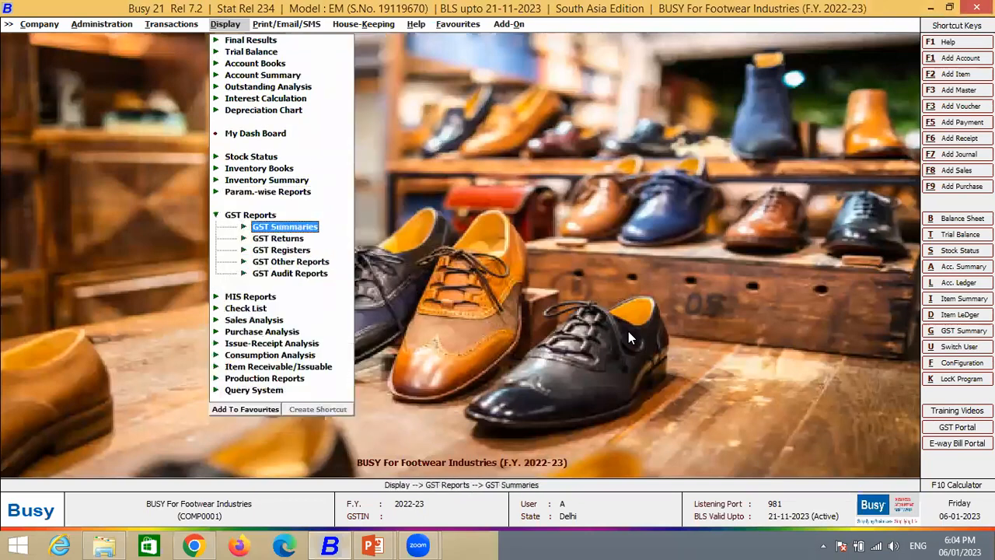
pyautogui.press('Down')
pyautogui.press('Up')
pyautogui.press('Right')
pyautogui.press('Left')
pyautogui.press('Down')
pyautogui.press('Right')
pyautogui.press('Down')
pyautogui.press('Down')
pyautogui.press('Down')
pyautogui.press('Down')
pyautogui.press('Down')
pyautogui.press('Down')
pyautogui.press('Down')
pyautogui.press('Down')
pyautogui.press('Down')
pyautogui.press('Down')
pyautogui.press('Down')
pyautogui.press('Down')
pyautogui.press('Down')
pyautogui.press('Down')
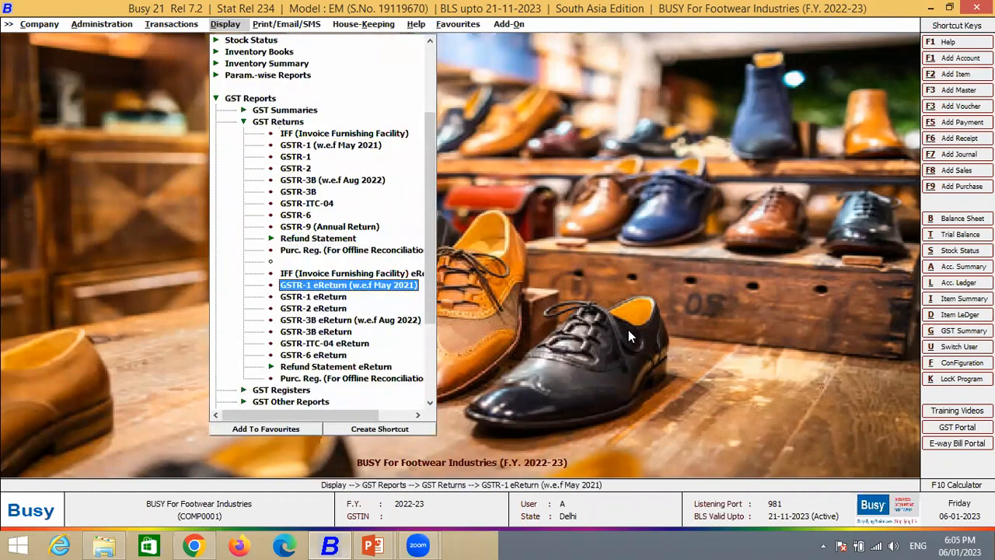
pyautogui.press('Escape')
pyautogui.press('Up')
pyautogui.press('Up')
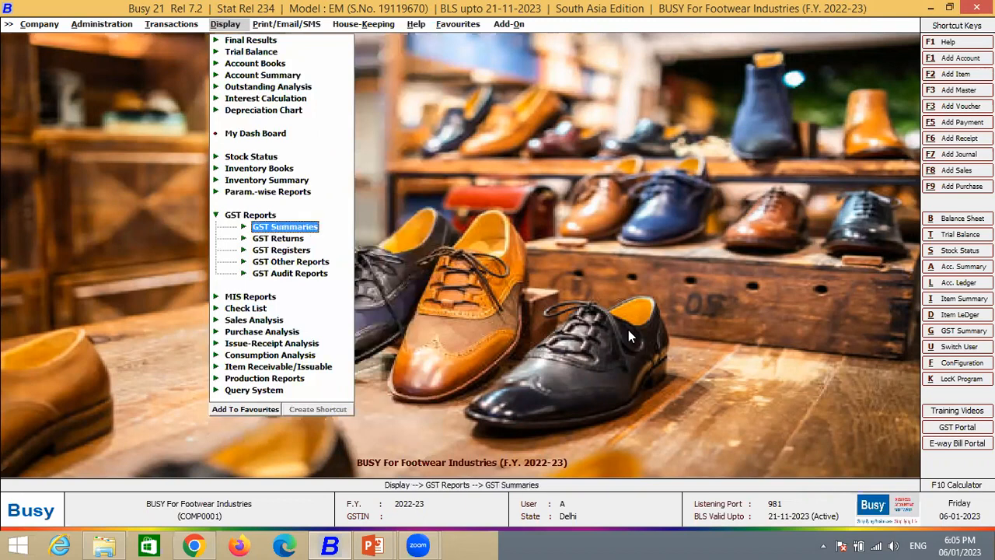
pyautogui.press('Up')
pyautogui.press('Up')
pyautogui.press('Up')
pyautogui.press('Up')
pyautogui.press('Up')
pyautogui.press('Up')
pyautogui.press('Up')
pyautogui.press('Up')
pyautogui.press('Up')
pyautogui.press('Up')
pyautogui.press('Up')
pyautogui.press('Up')
pyautogui.press('Up')
pyautogui.press('Down')
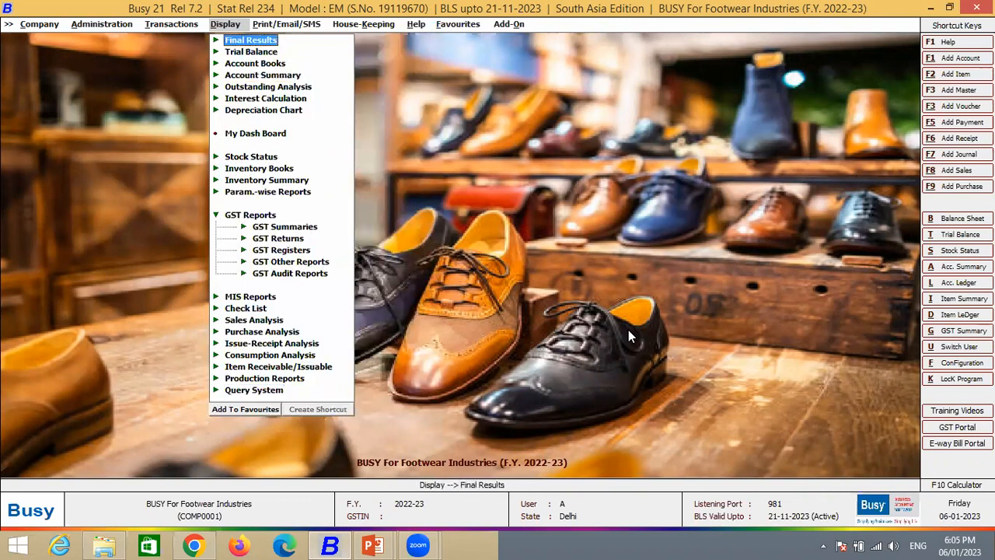
pyautogui.press('Return')
pyautogui.press('Down')
pyautogui.press('Escape')
pyautogui.press('Left')
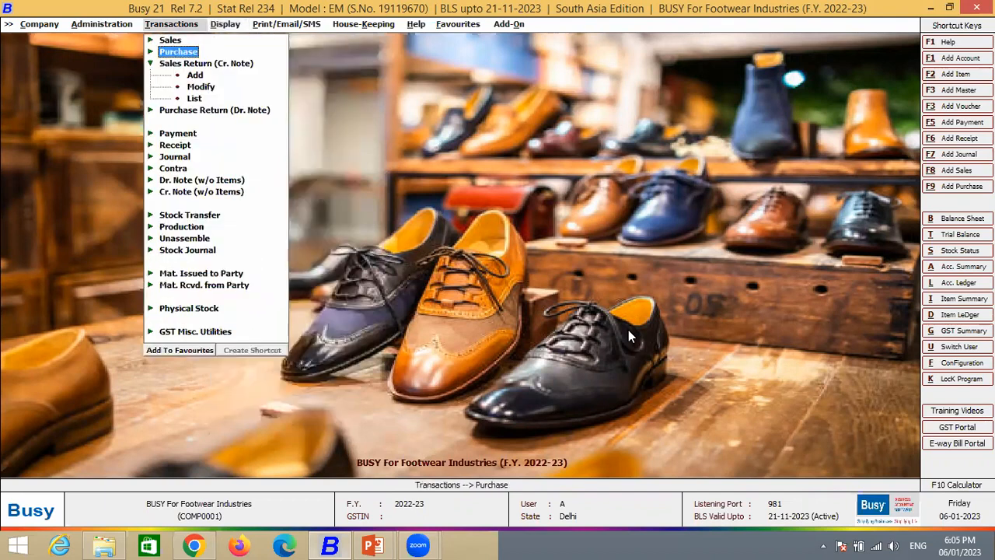
pyautogui.press('Right')
pyautogui.press('Right')
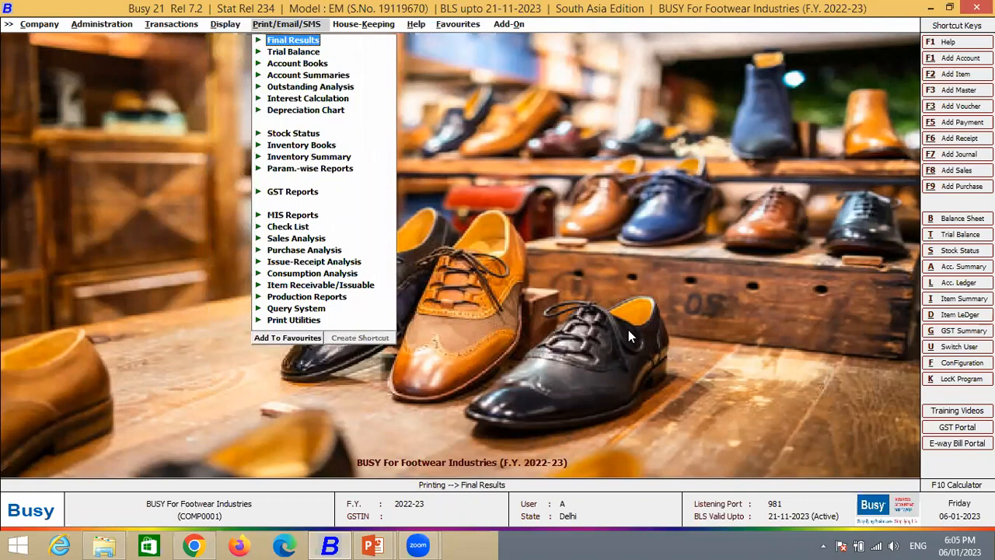
pyautogui.press('Left')
pyautogui.press('Left')
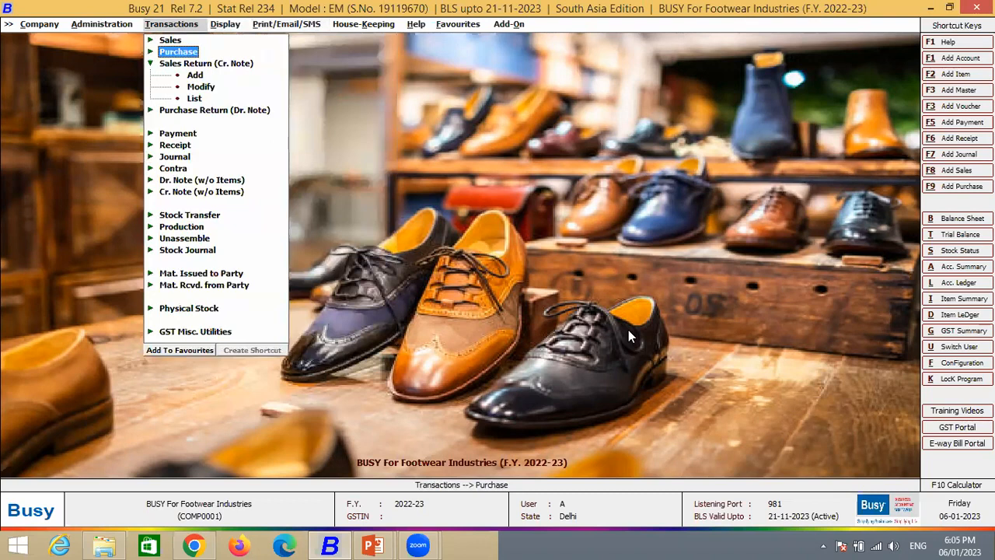
# - Open the Features / Options configuration of the company
pyautogui.press('Left')
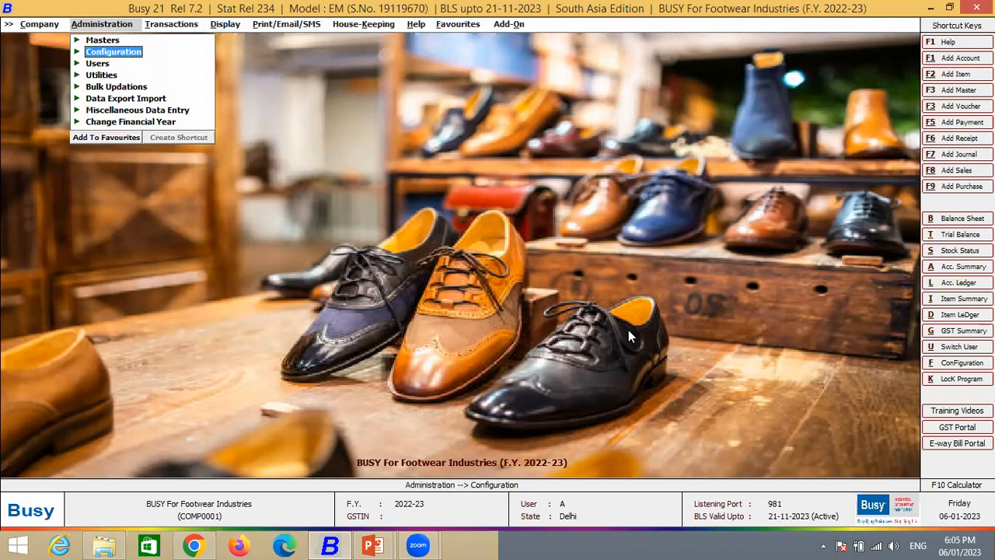
pyautogui.press('Return')
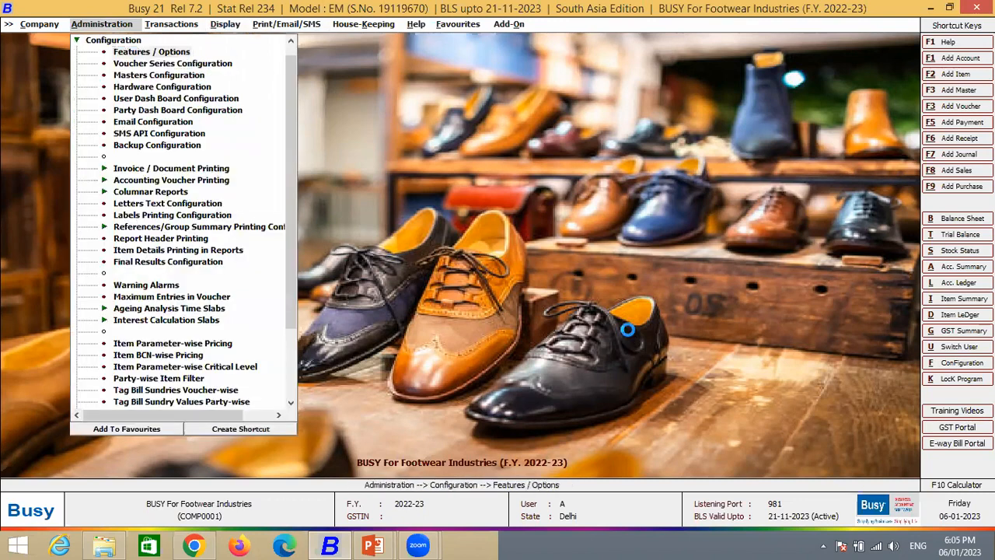
pyautogui.press('Return')
# - Open the General features, go to the Enable BUSY Mobile App option, and leave Features / Options without saving
pyautogui.press('Down')
pyautogui.press('Down')
pyautogui.press('Down')
pyautogui.press('Down')
pyautogui.press('Up')
pyautogui.press('Up')
pyautogui.press('Up')
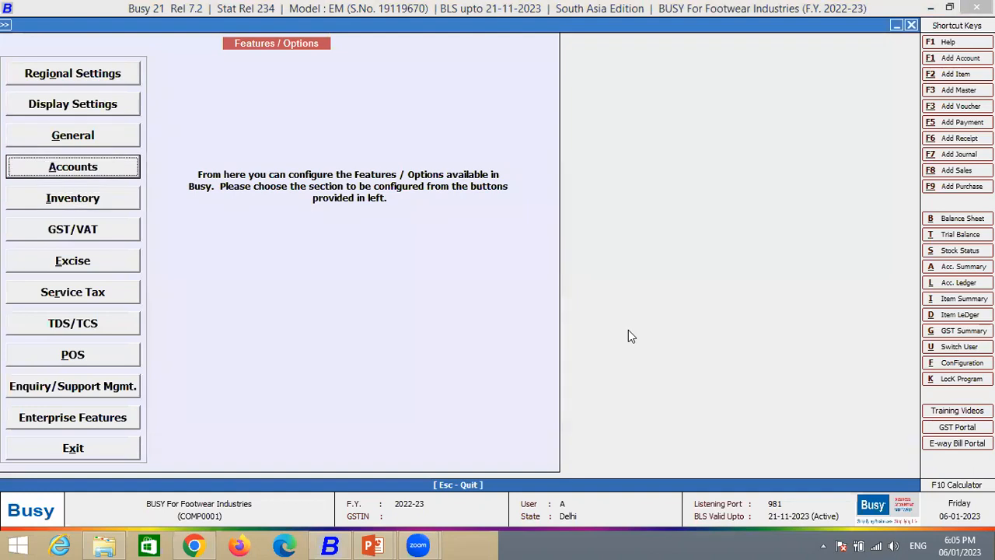
pyautogui.press('Down')
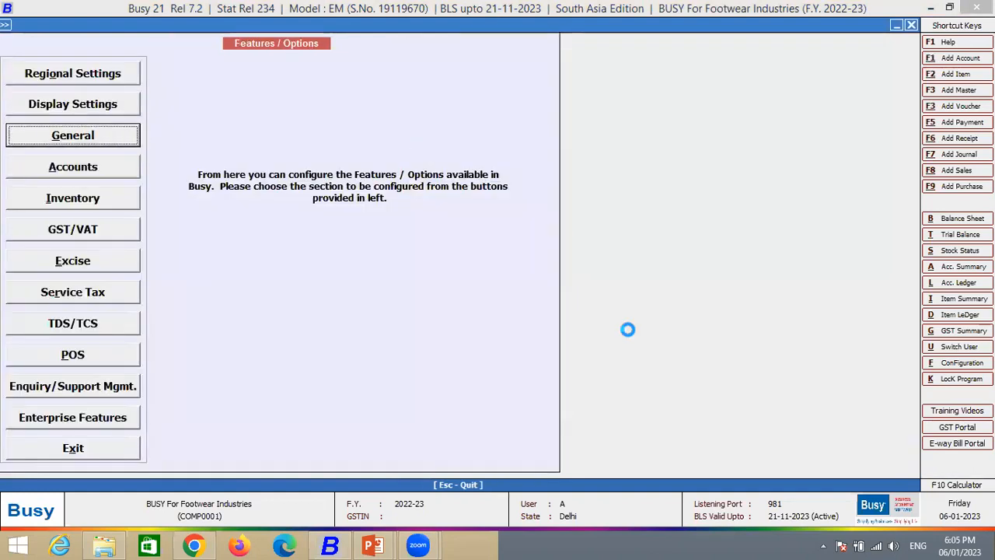
pyautogui.press('Return')
pyautogui.click(227, 286)
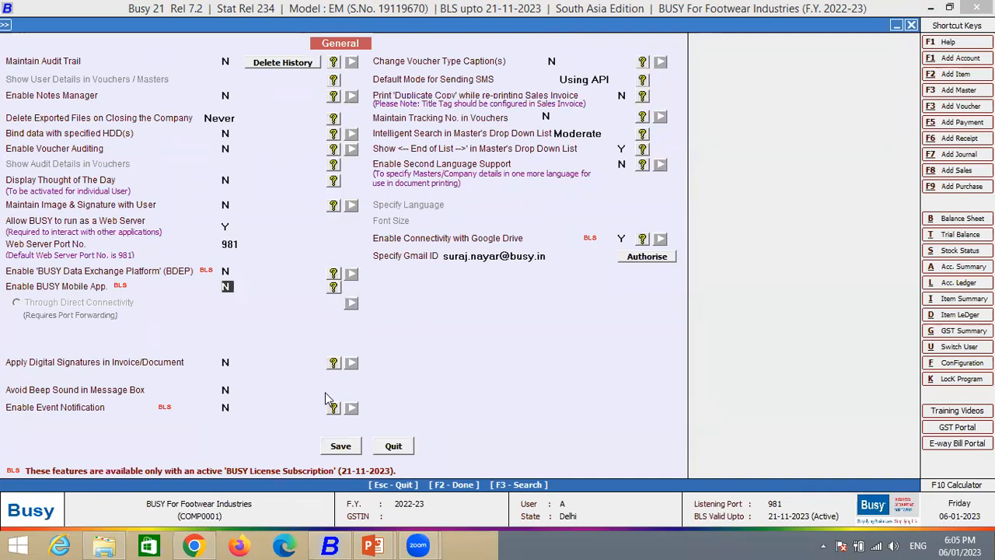
pyautogui.press('Escape')
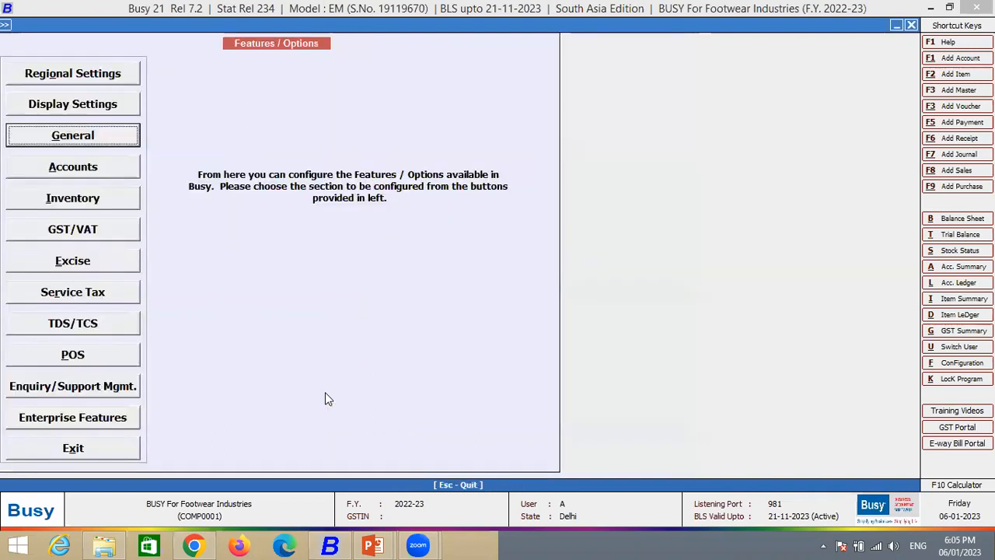
pyautogui.press('Escape')
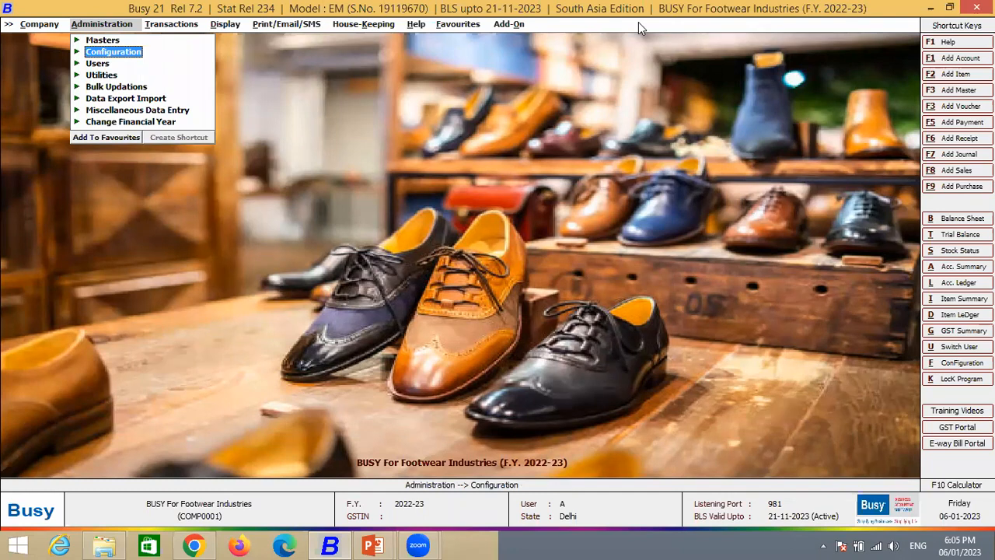
# - Switch from Busy to the PowerPoint slide show with the Reports slide
pyautogui.hotkey('alt', 'Tab')
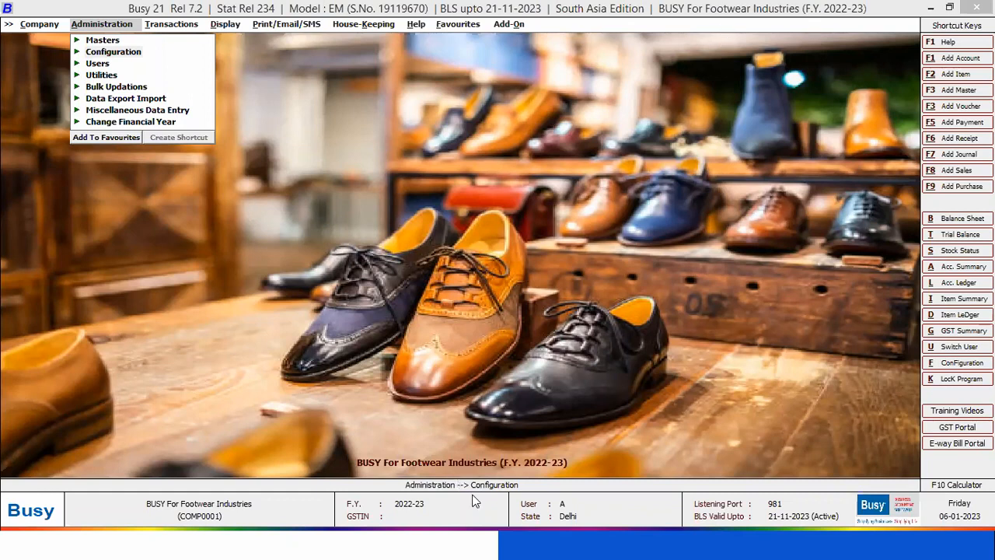
pyautogui.press('super+d')
pyautogui.moveTo(379, 543)
pyautogui.click(437, 495)
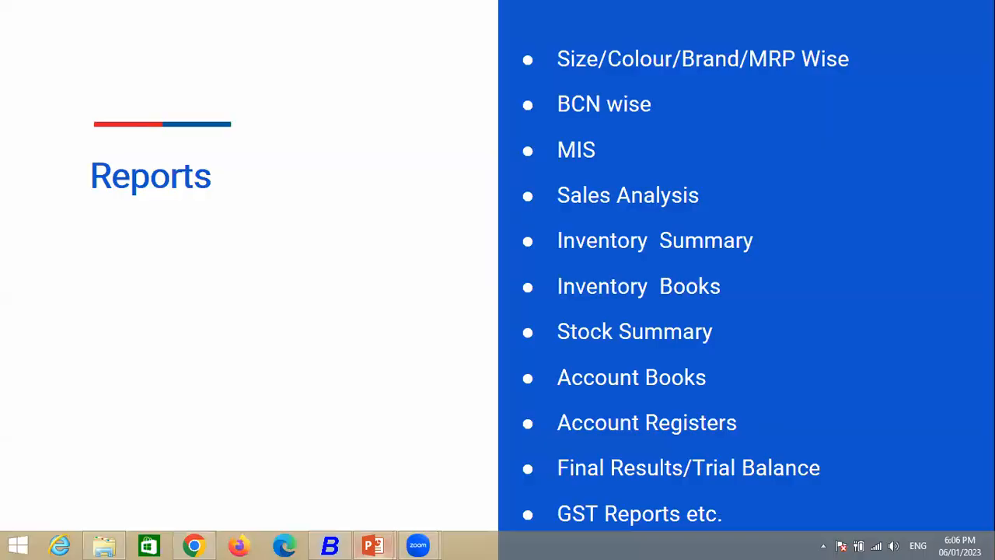